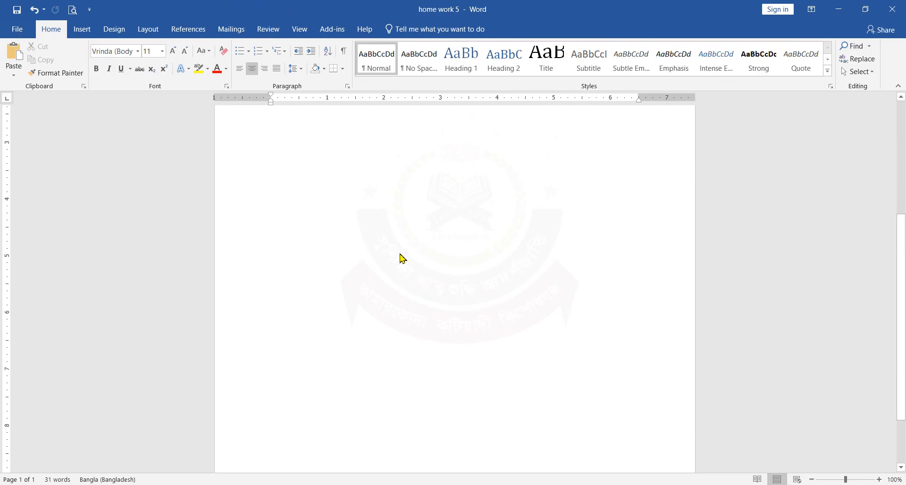
scroll(471, 283, "up", 5)
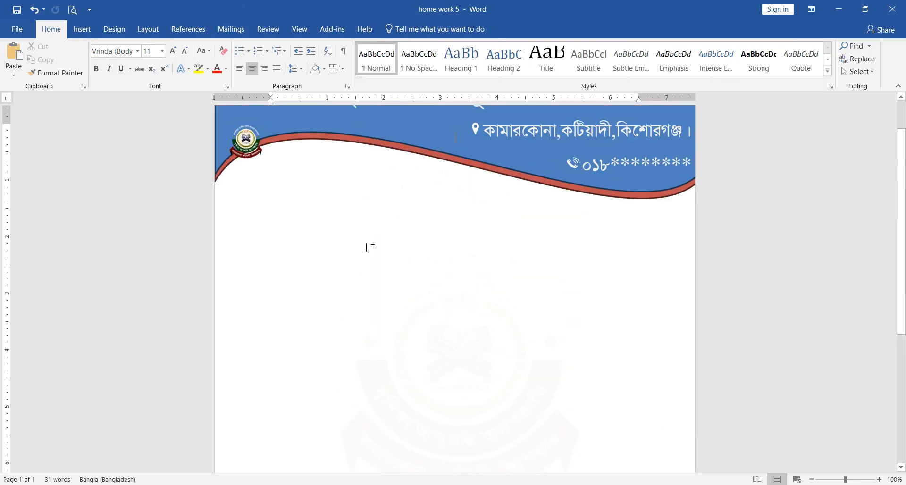
scroll(354, 234, "up", 2)
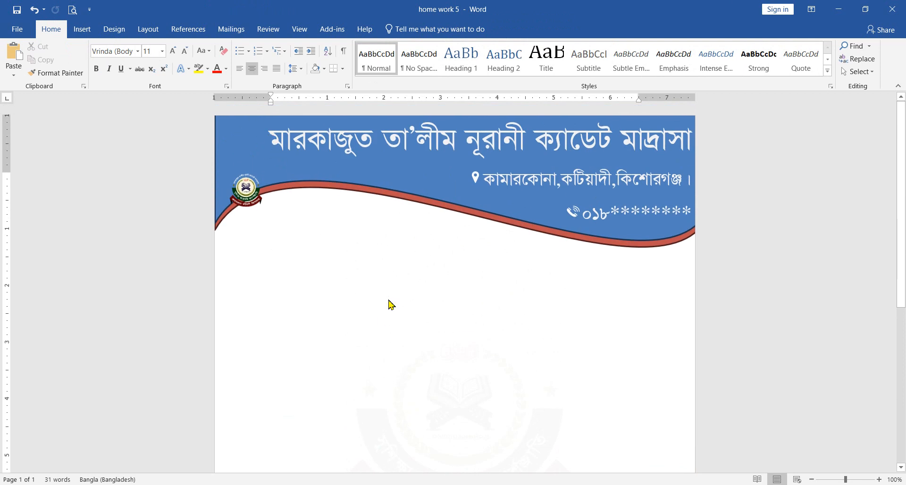
scroll(472, 279, "down", 9)
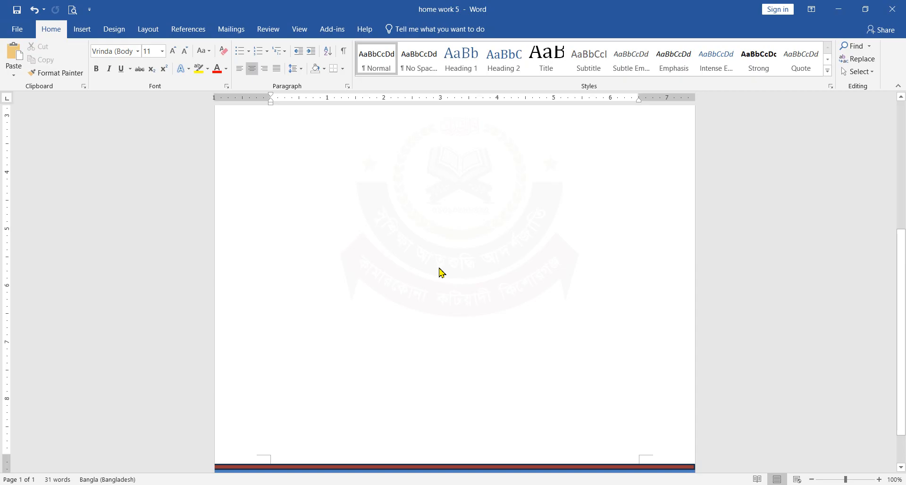
scroll(457, 266, "down", 2)
scroll(461, 263, "up", 10)
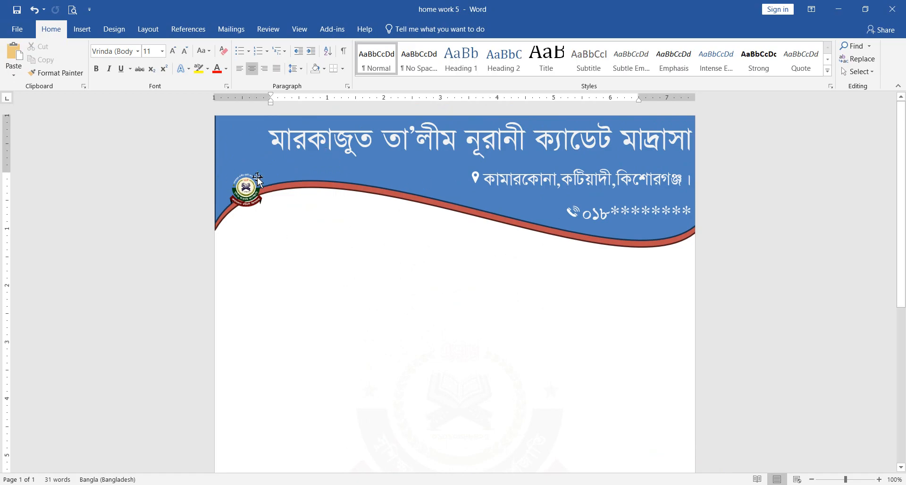
Shift the heading text box in the blue letterhead banner slightly to the left
left_click(291, 144)
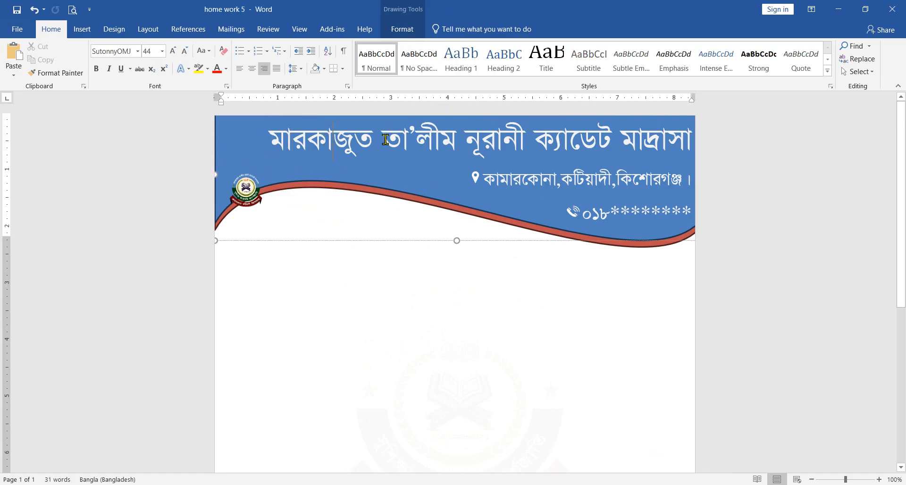
left_click_drag(280, 142, 693, 141)
left_click(554, 182)
mouse_move(478, 243)
left_mouse_down()
mouse_move(479, 297)
mouse_move(479, 246)
mouse_move(499, 362)
mouse_move(480, 359)
mouse_move(479, 234)
mouse_move(478, 243)
left_mouse_up()
left_click(350, 298)
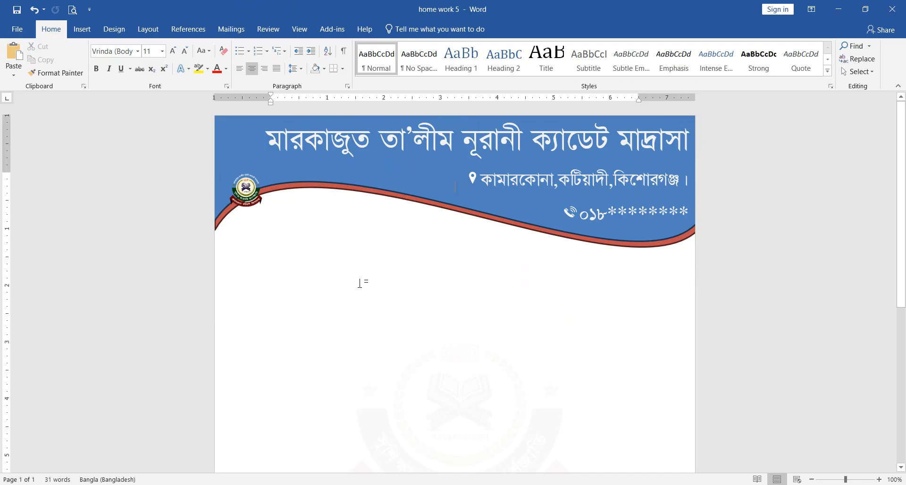
Examine the letterhead page from the banner through the watermark to the footer quotation
scroll(360, 299, "down", 6)
scroll(416, 278, "up", 3)
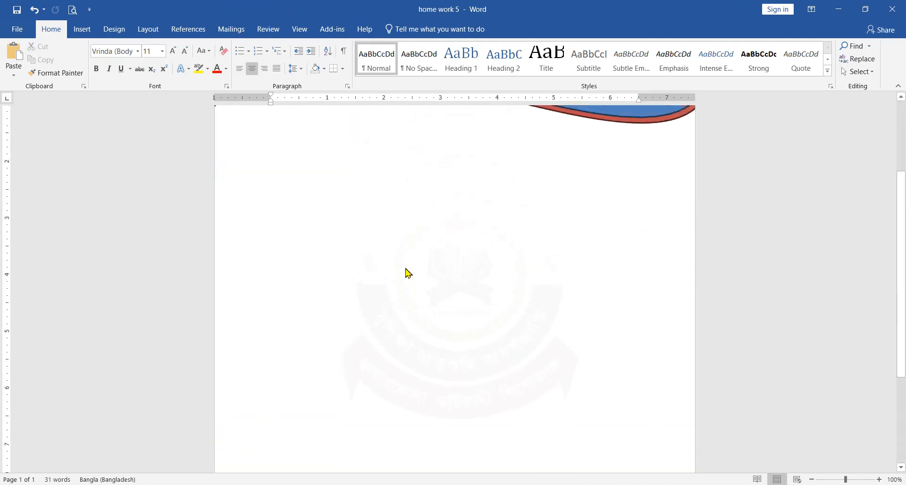
scroll(469, 302, "up", 3)
scroll(458, 305, "down", 4)
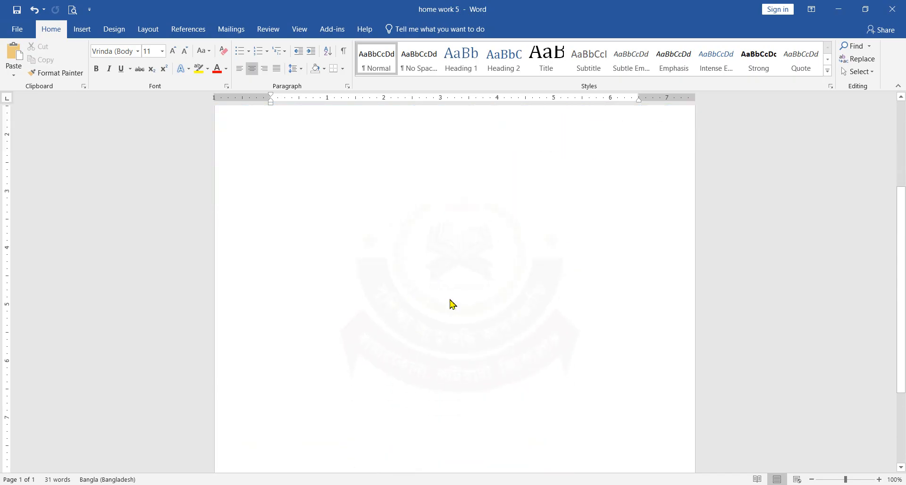
scroll(432, 289, "up", 2)
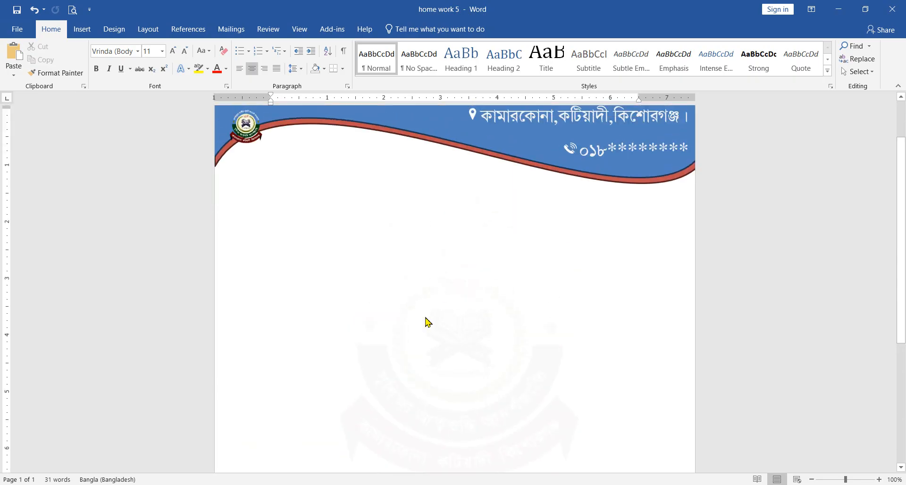
scroll(432, 263, "down", 5)
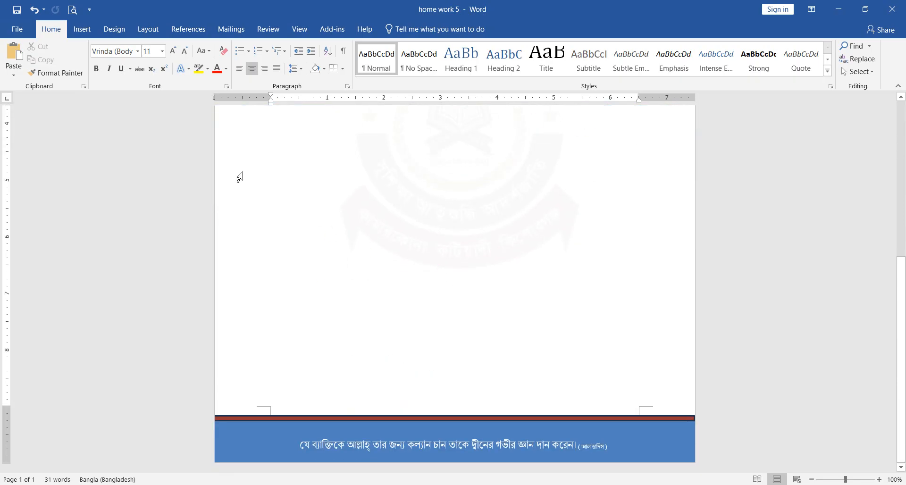
scroll(312, 220, "up", 5)
left_click(82, 29)
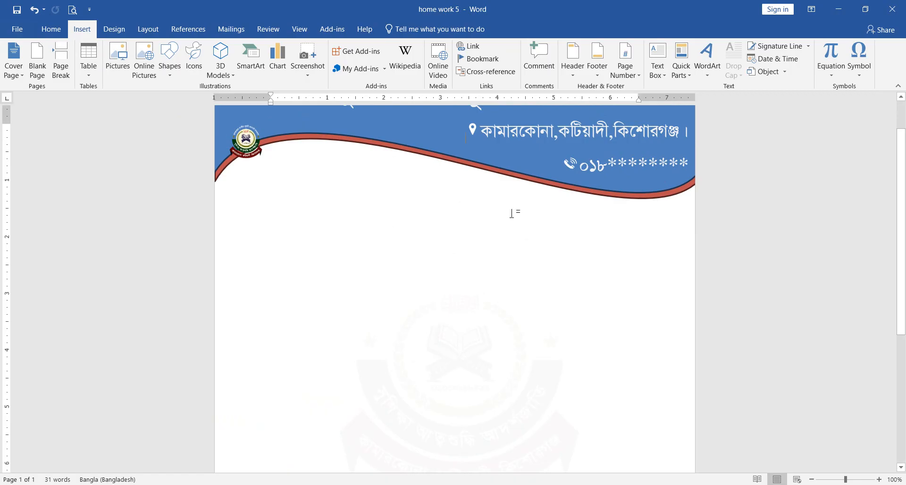
scroll(504, 218, "down", 3)
scroll(411, 210, "up", 4)
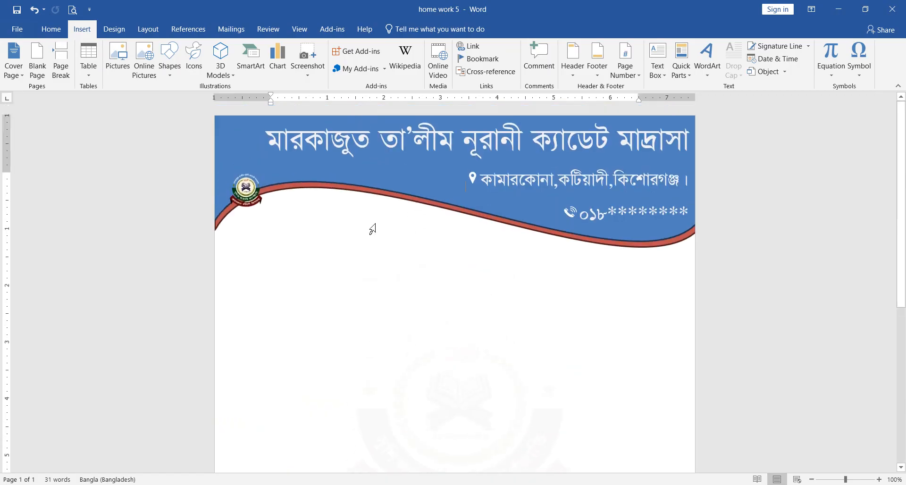
left_click(326, 248)
left_click(310, 289)
scroll(283, 276, "down", 4)
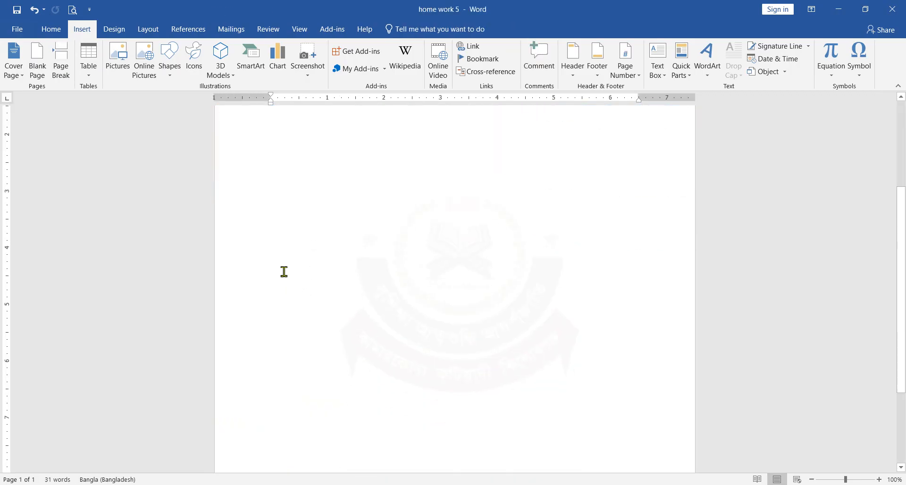
scroll(344, 276, "up", 4)
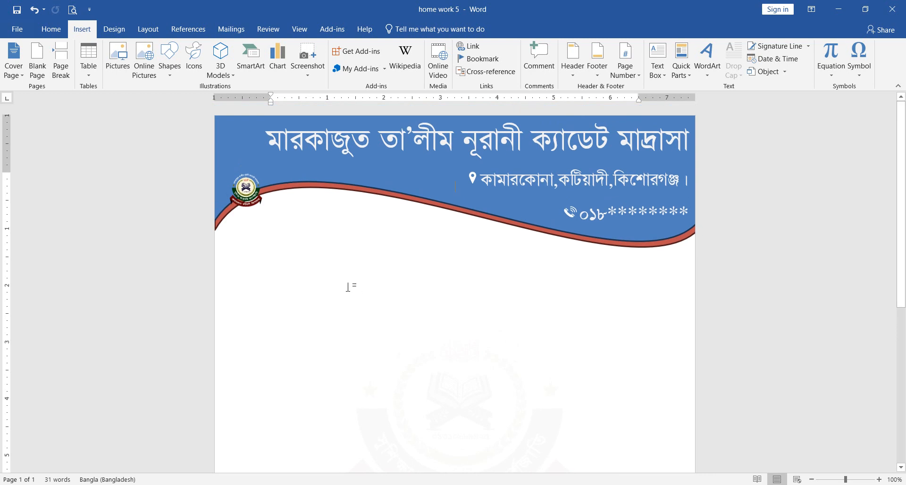
left_click(296, 152)
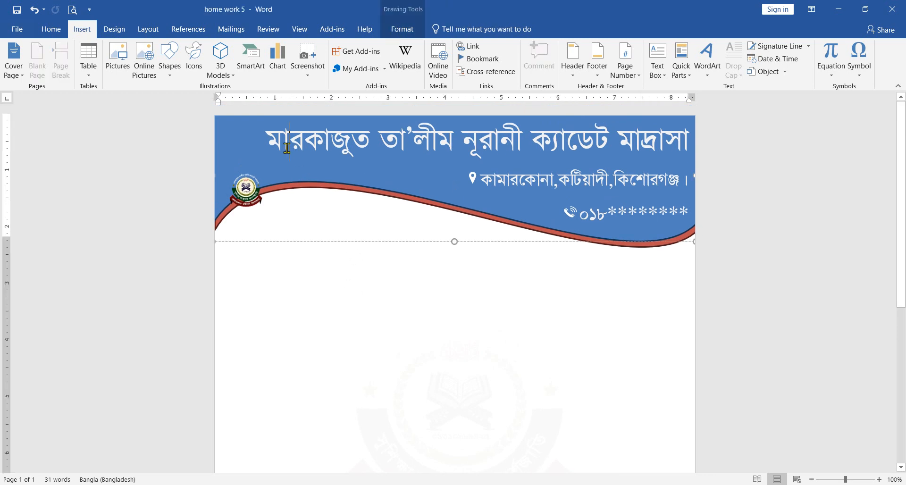
Insert a simple preset text box into the page body below the letterhead banner
left_click(358, 276)
scroll(333, 302, "down", 4)
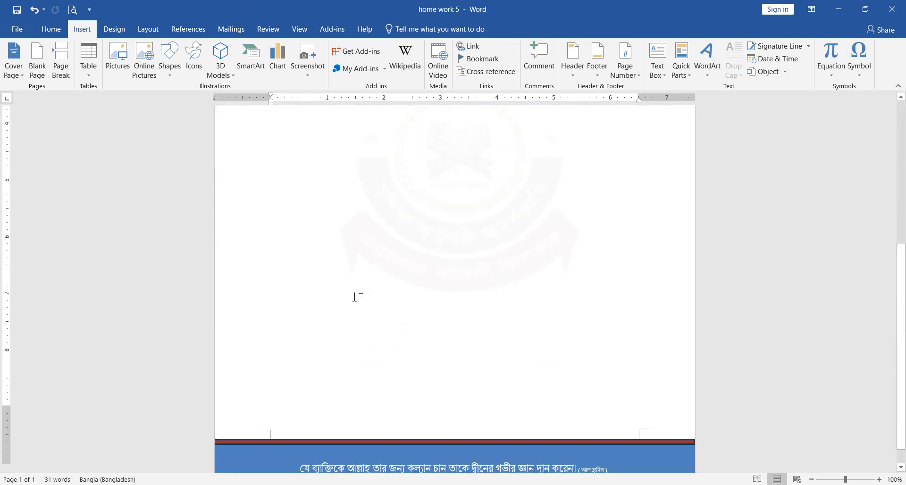
left_click(659, 54)
left_click(688, 115)
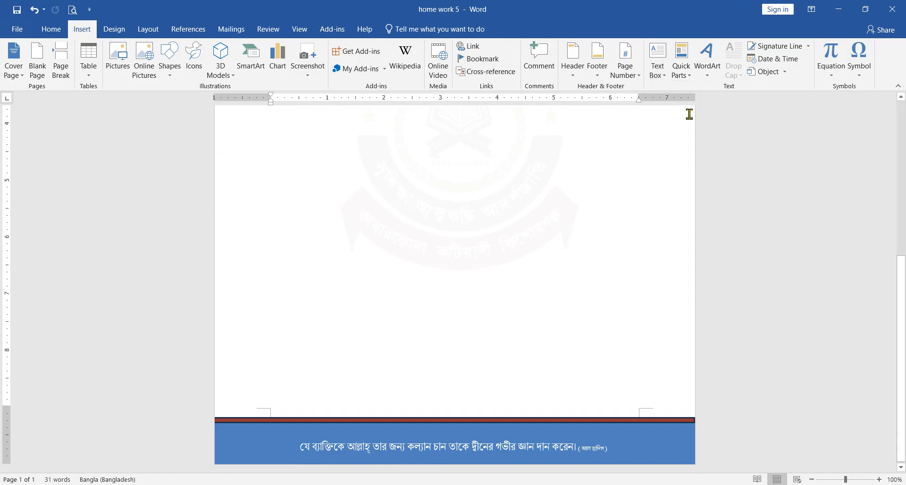
left_click_drag(465, 204, 439, 296)
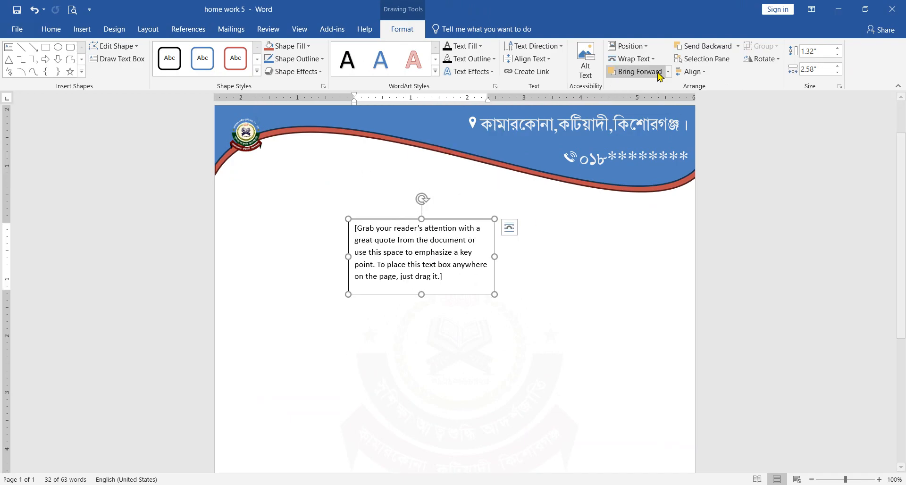
Set the new text box's wrapping to In Front of Text and delete its placeholder quote
left_click(651, 59)
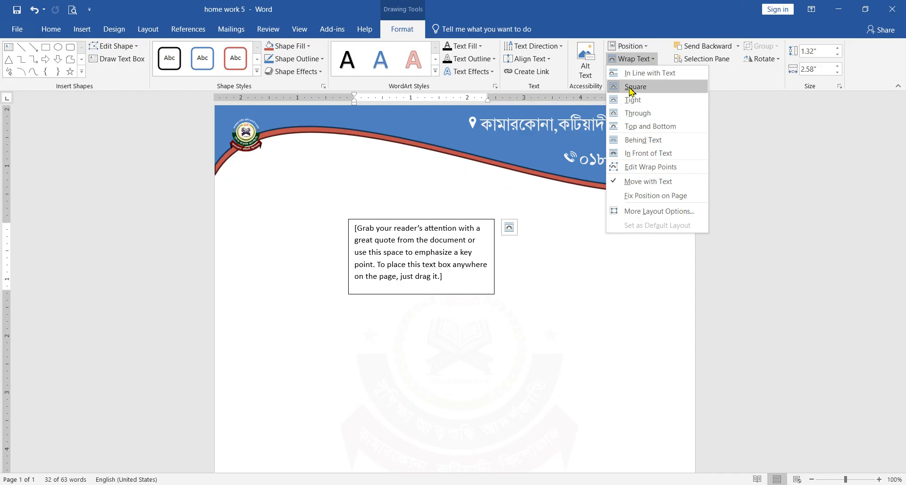
left_click(648, 153)
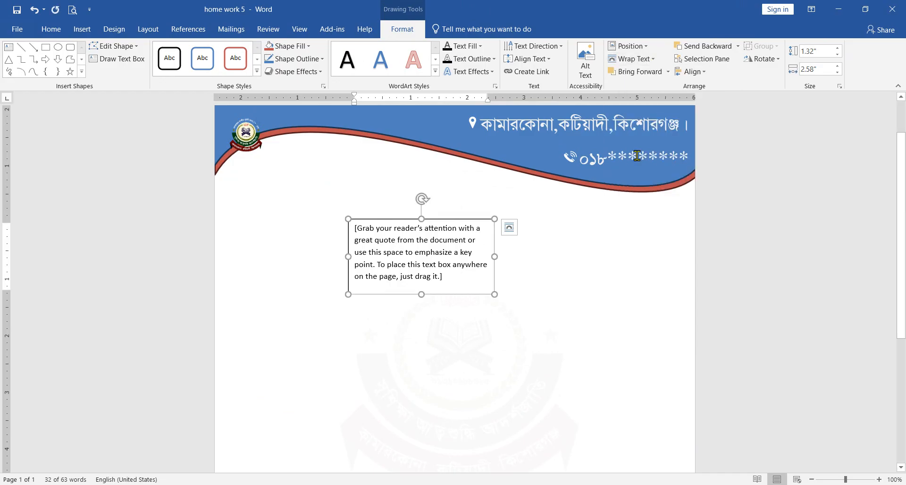
left_click(451, 251)
key("Delete")
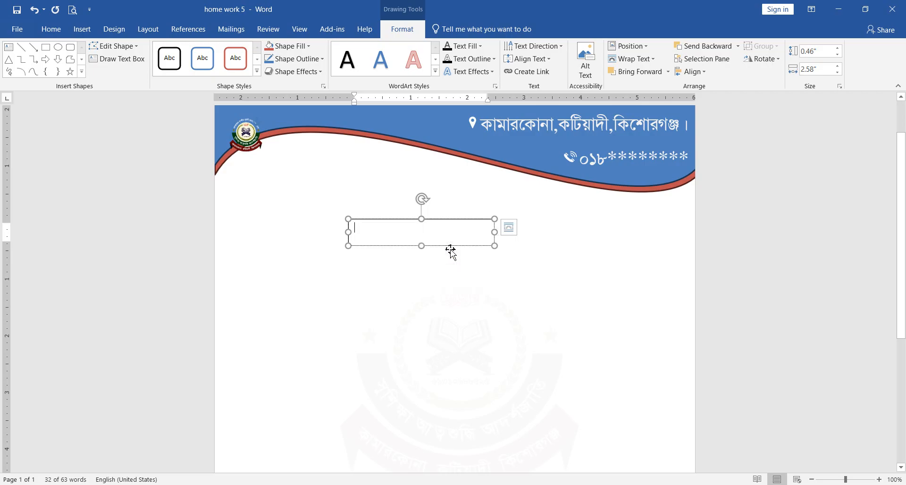
Move the empty text box towards the left margin and enlarge it to about 7.12" high by 7.24" wide, ending just above the footer
left_click_drag(415, 242, 308, 223)
left_click_drag(388, 228, 651, 468)
left_click_drag(658, 423, 663, 410)
scroll(483, 253, "down", 5)
left_click_drag(457, 264, 463, 401)
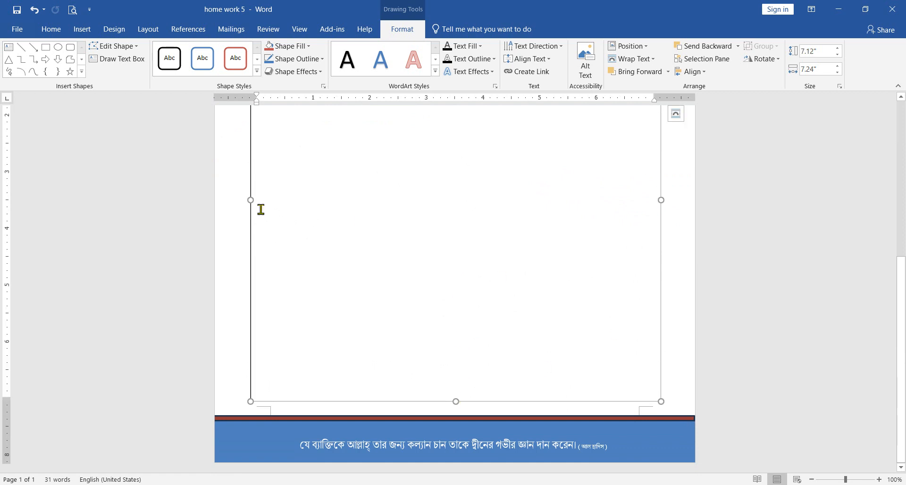
Widen the text box on both sides to about 7.55" and shift it left to centre it on the page
left_click_drag(251, 200, 246, 200)
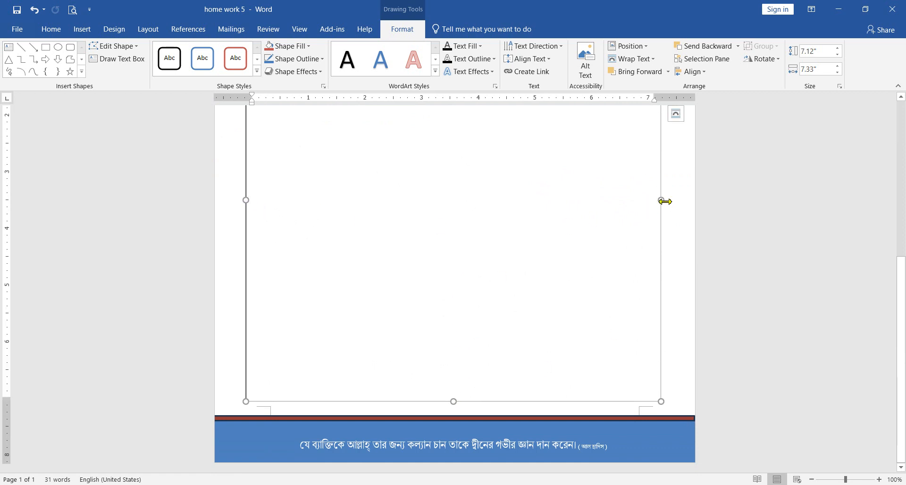
left_click_drag(661, 200, 674, 201)
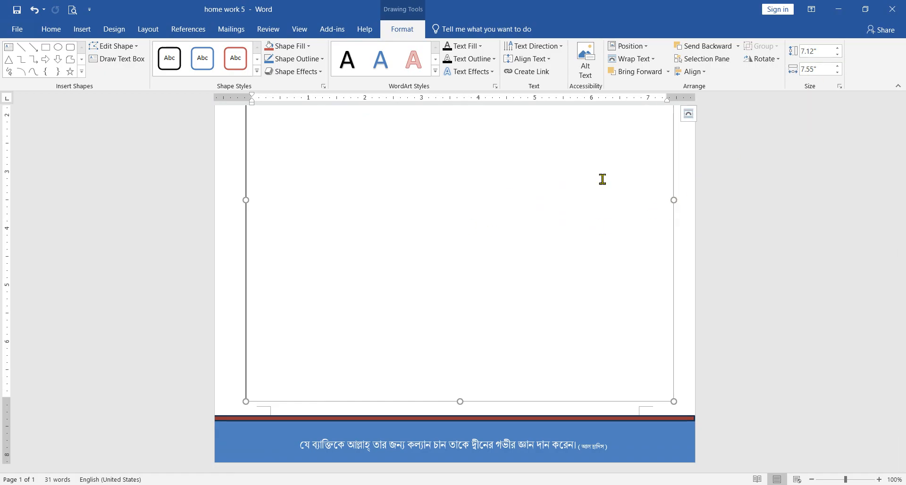
scroll(401, 185, "up", 5)
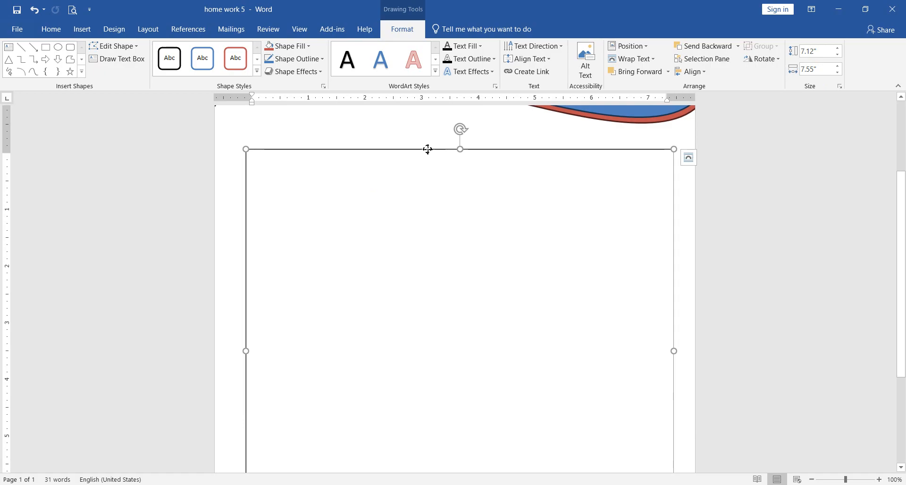
left_click_drag(436, 150, 427, 150)
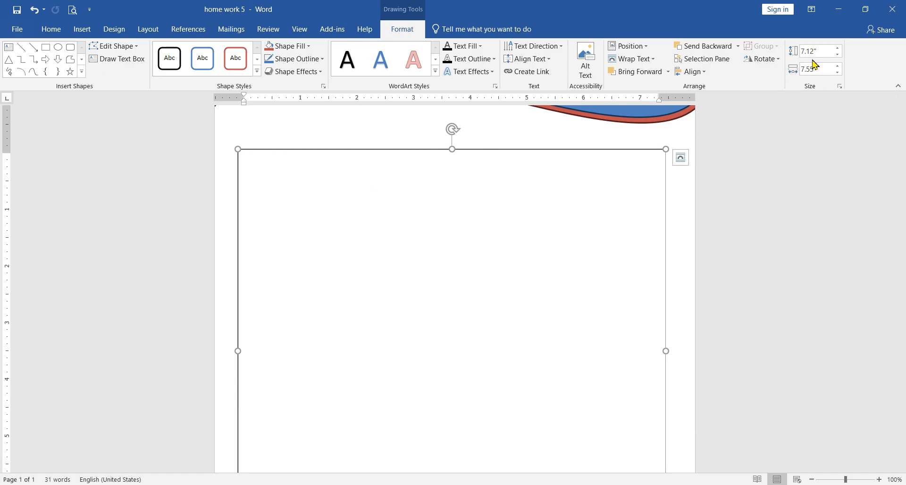
Raise the text box's upper edge towards the banner, making the box about 7.38" high
scroll(467, 210, "up", 4)
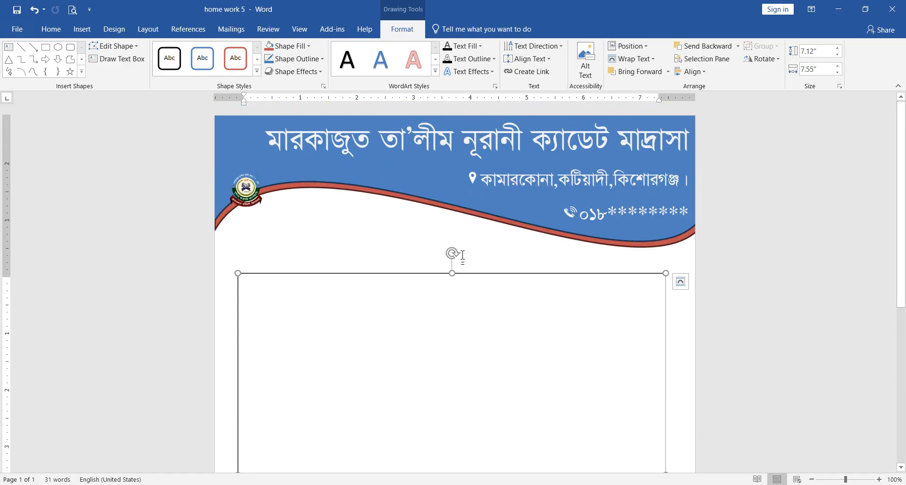
left_click_drag(449, 274, 452, 259)
scroll(399, 299, "down", 4)
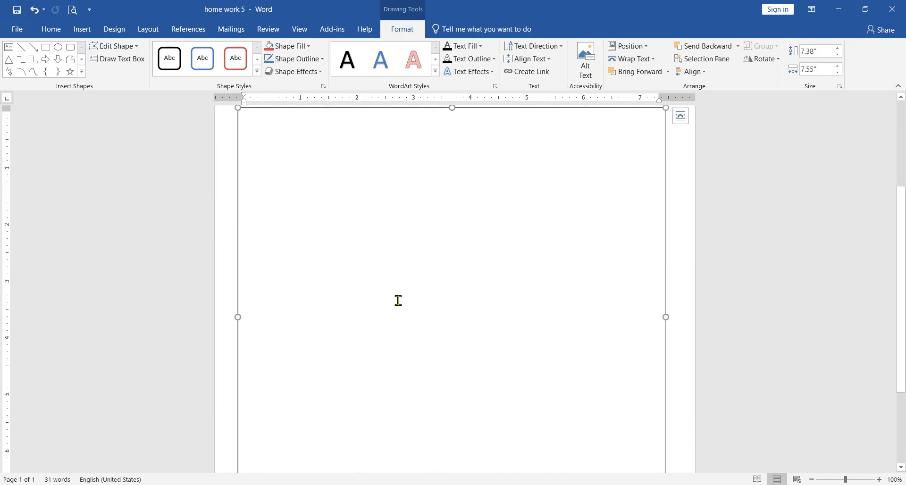
Fill the text box with sample paragraphs using the =rand() function
scroll(372, 256, "up", 2)
left_click(318, 220)
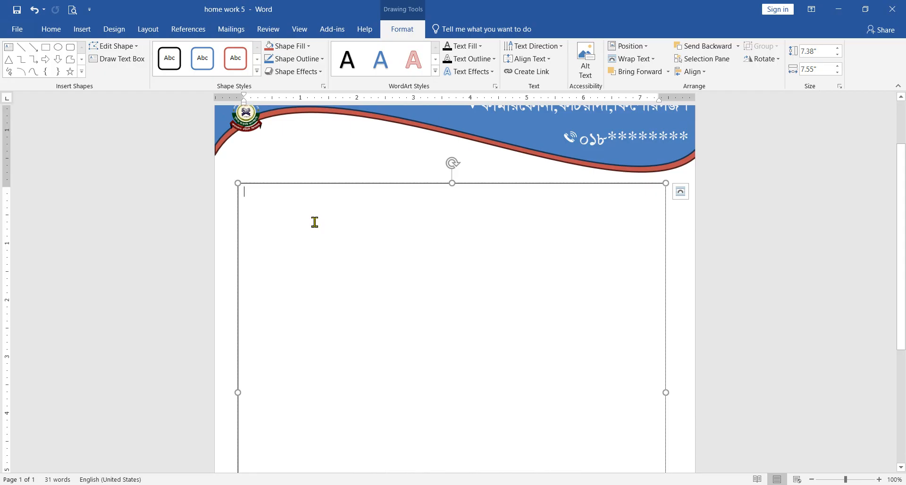
type("=rand")
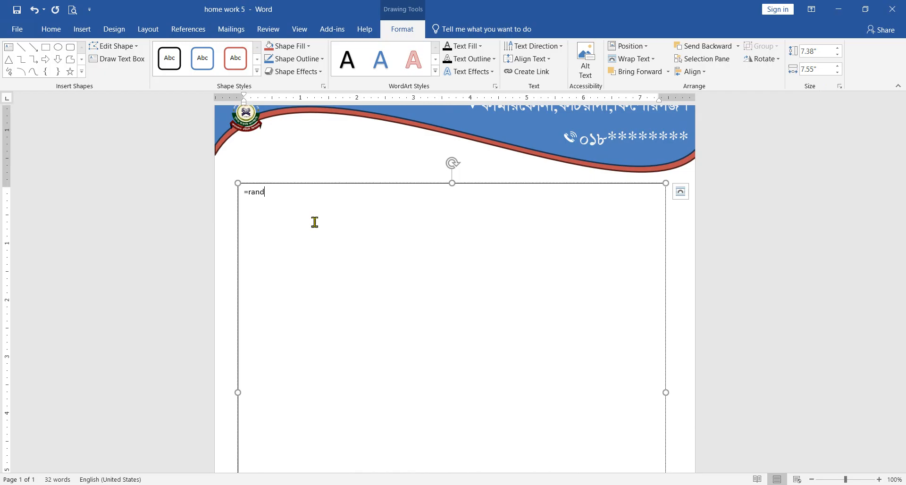
type("()")
key("Return")
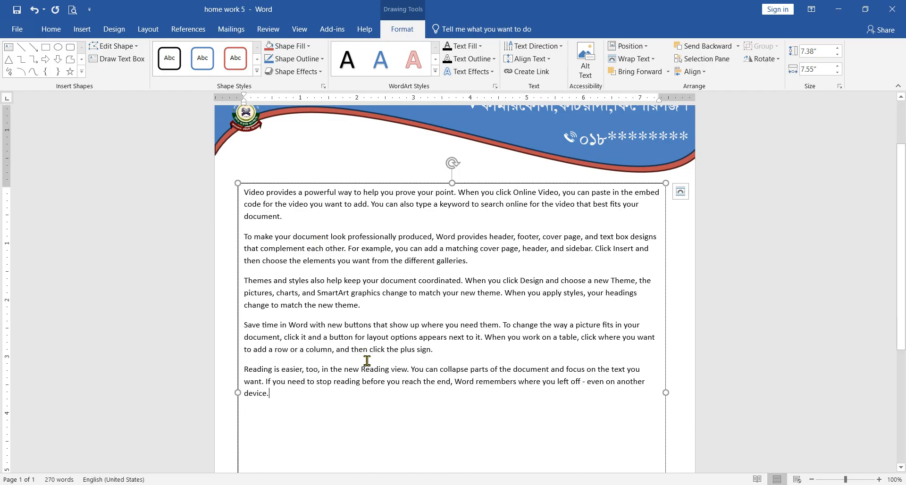
Copy all the sample paragraphs and paste the duplicate on a new line after the last one
left_click_drag(275, 388, 275, 210)
key("ctrl+c")
left_click(289, 396)
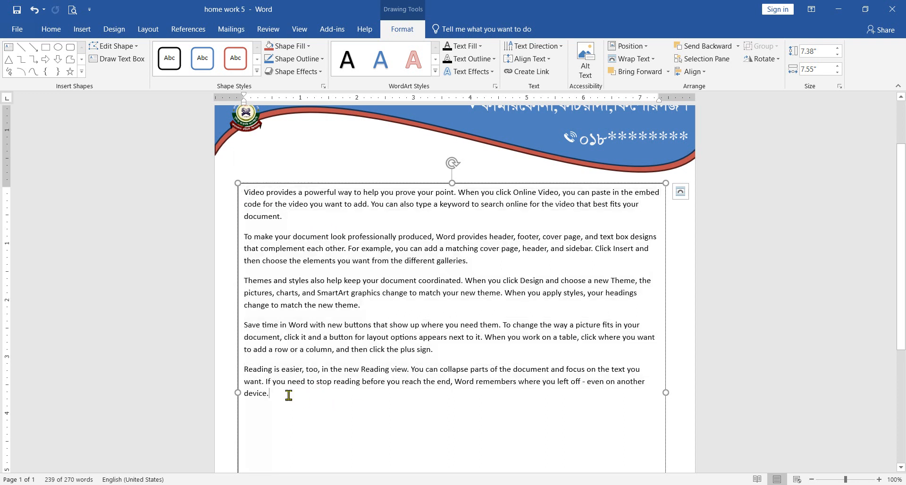
key("Return")
key("ctrl+v")
Extend the text box's lower edge to a height of about 8.6" and delete the last two pasted paragraphs
scroll(357, 342, "down", 2)
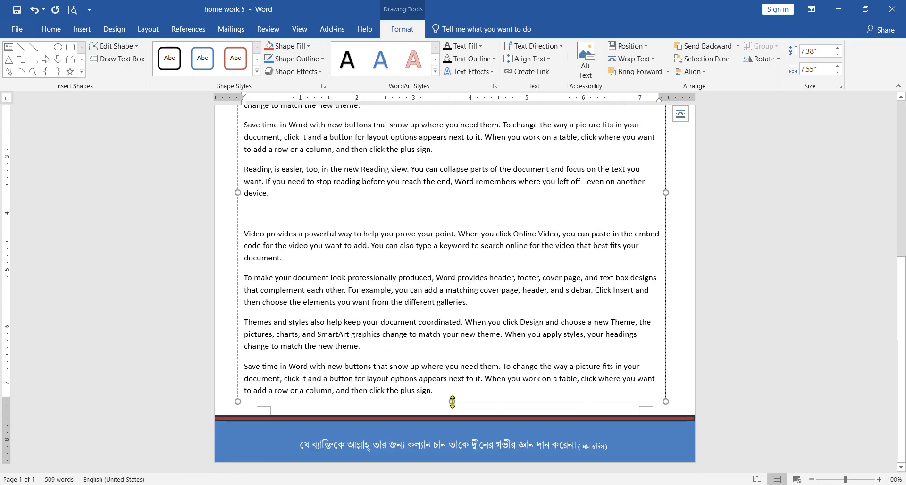
left_click_drag(455, 403, 449, 469)
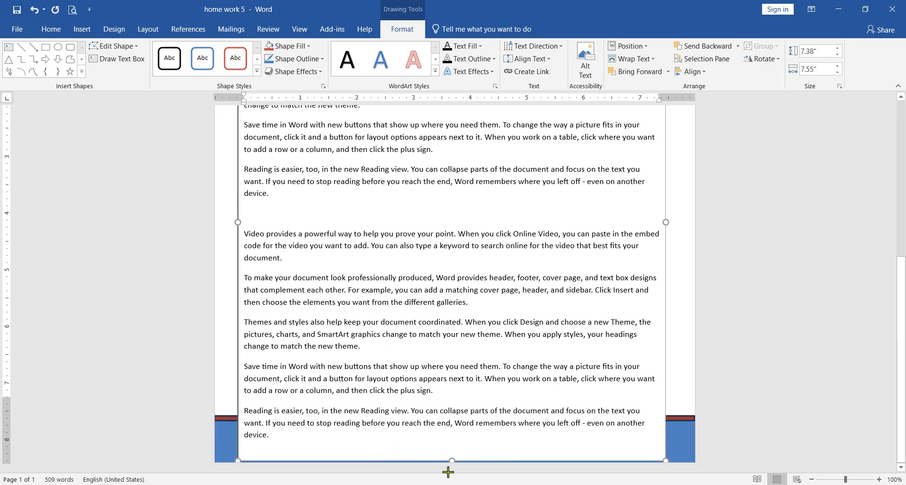
left_click_drag(300, 434, 239, 372)
key("Delete")
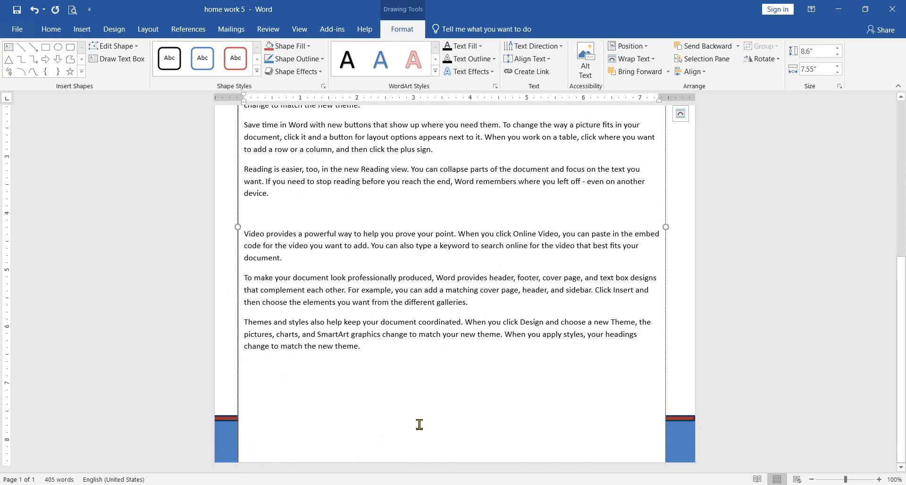
Move the body text box up slightly and extend its lower edge to a height of about 8.78"
left_click_drag(237, 372, 240, 349)
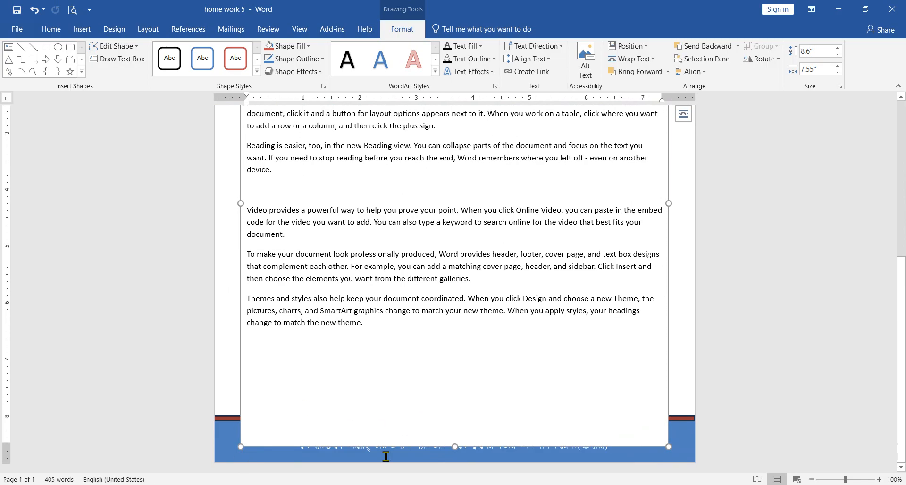
mouse_move(454, 446)
left_mouse_down()
mouse_move(456, 337)
mouse_move(451, 457)
left_mouse_up()
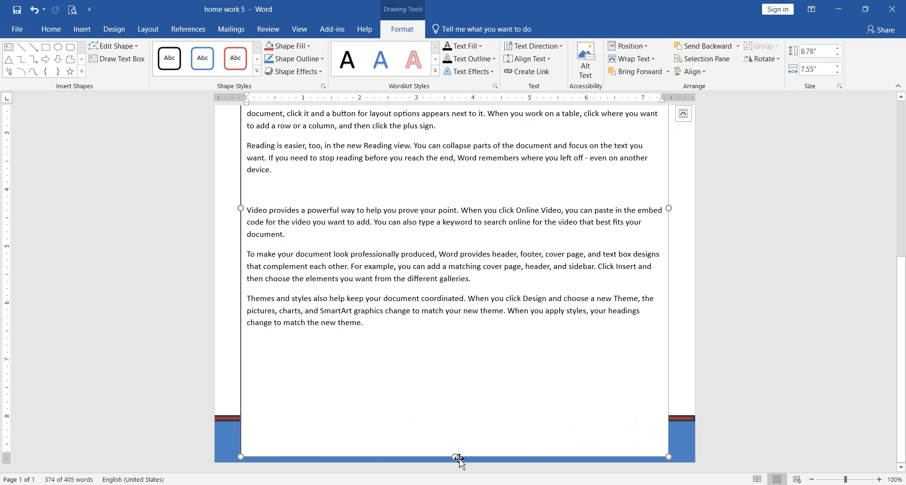
left_click(230, 440)
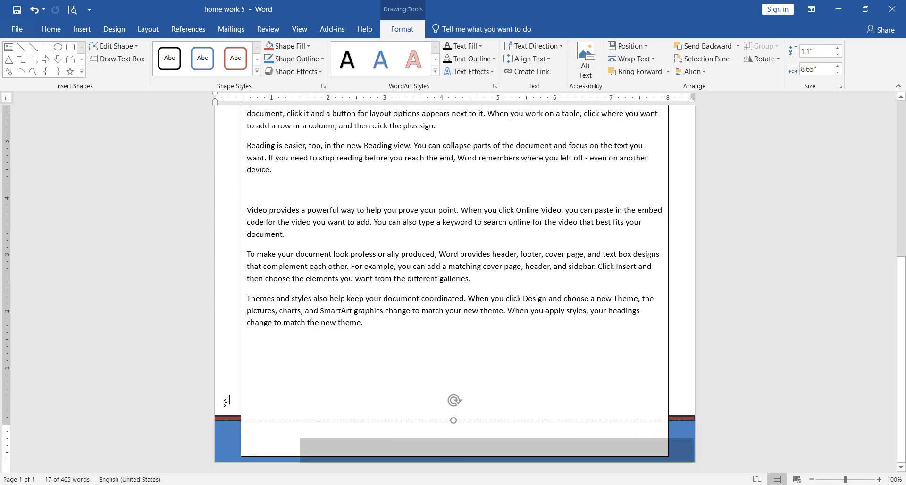
triple_click(226, 388)
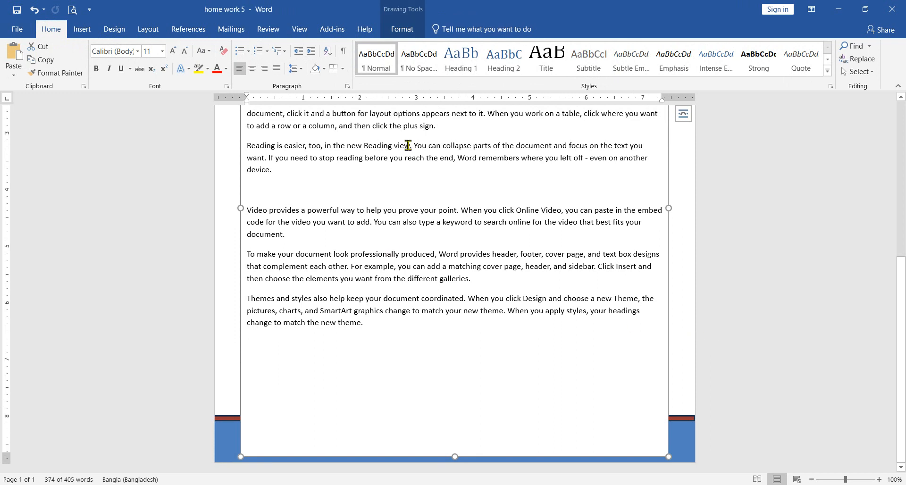
Try setting the body text box's fill to No Fill, and undo that change
left_click(403, 28)
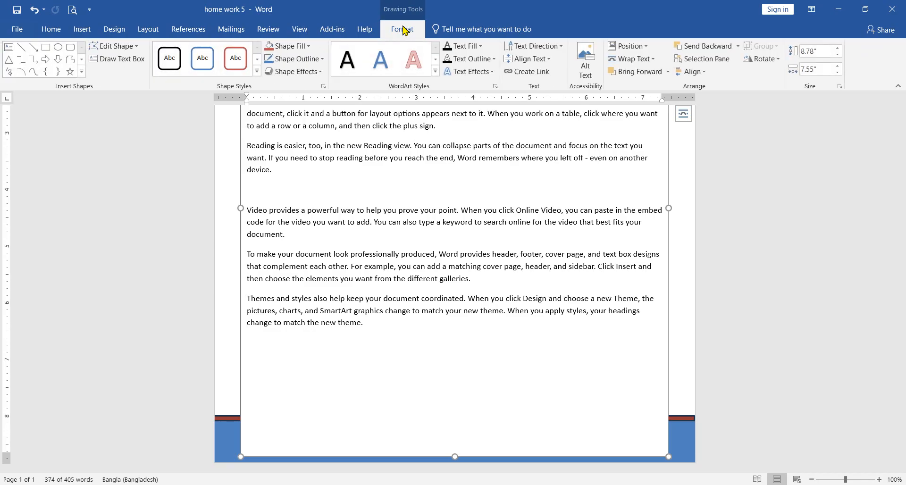
left_click(310, 50)
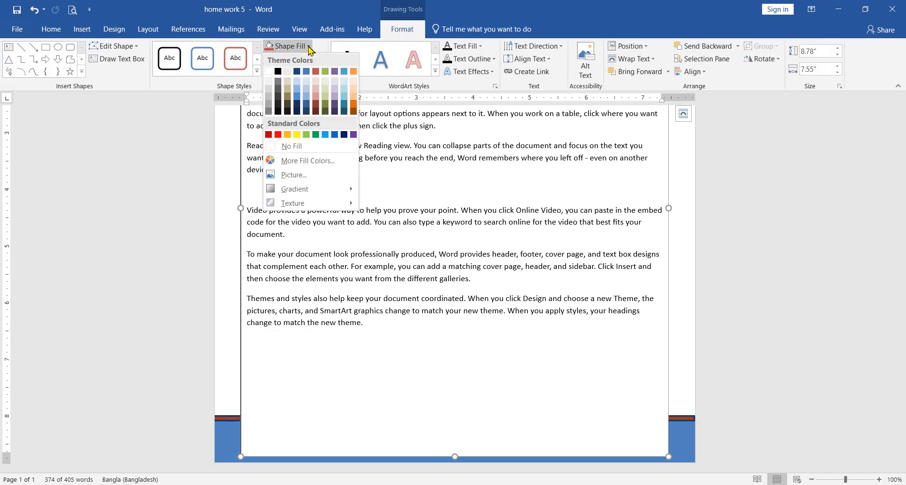
left_click(299, 146)
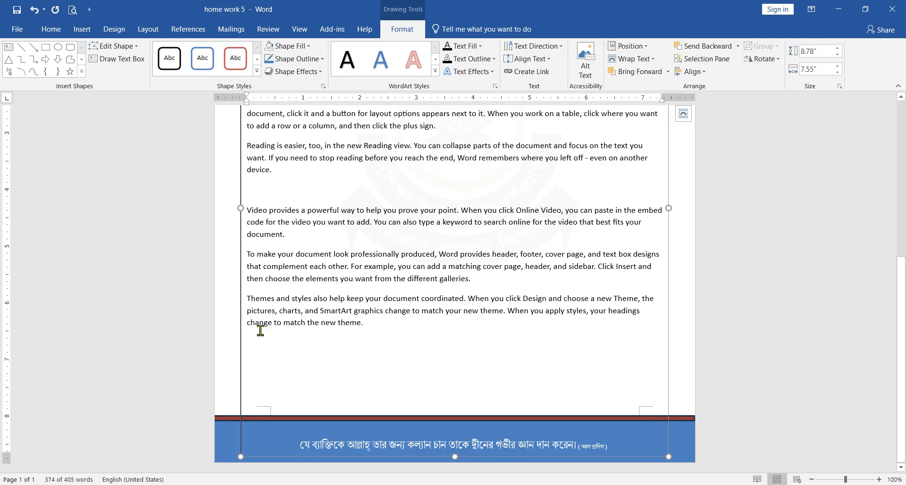
scroll(485, 315, "up", 3)
left_click(412, 263)
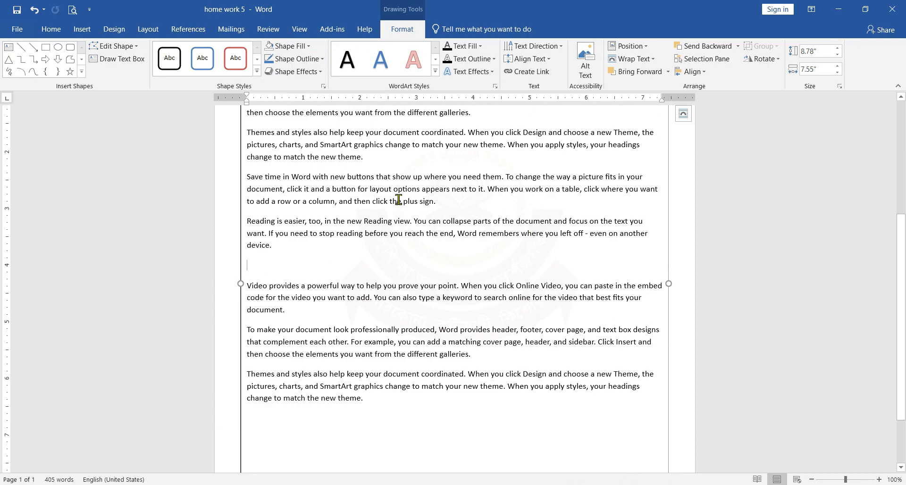
left_click(34, 9)
Reduce the body text box's height to about 6.59" and position it between the banner and the footer
scroll(678, 289, "down", 4)
scroll(677, 289, "up", 4)
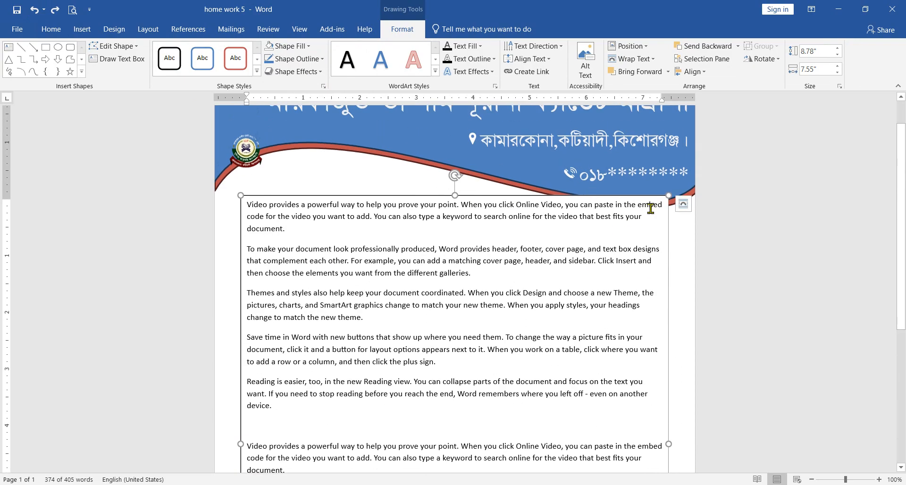
left_click_drag(505, 195, 505, 216)
scroll(505, 216, "down", 5)
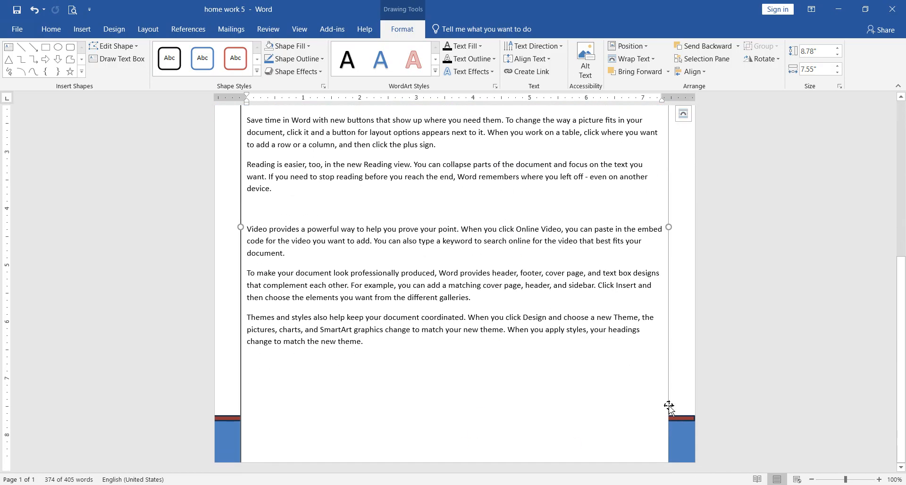
left_click_drag(669, 406, 673, 356)
left_click_drag(457, 423, 451, 300)
scroll(511, 317, "up", 3)
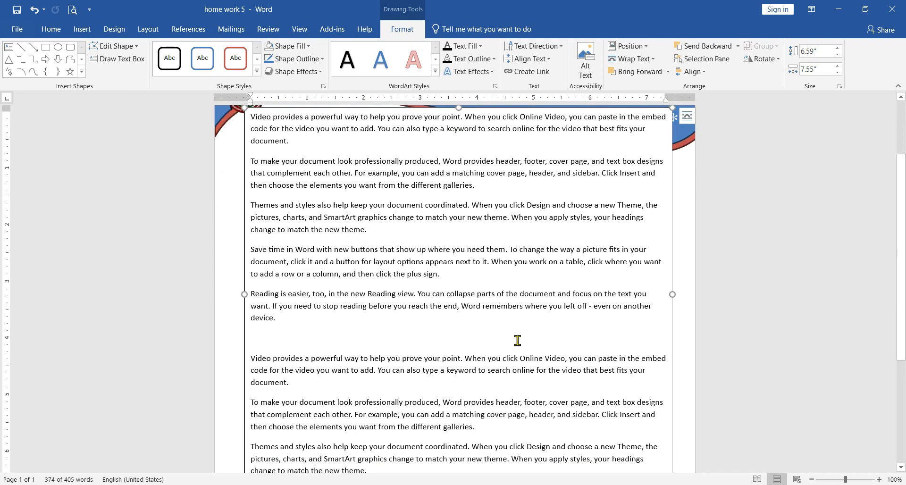
scroll(684, 311, "up", 1)
left_click_drag(673, 301, 671, 352)
scroll(670, 356, "down", 4)
scroll(627, 338, "down", 3)
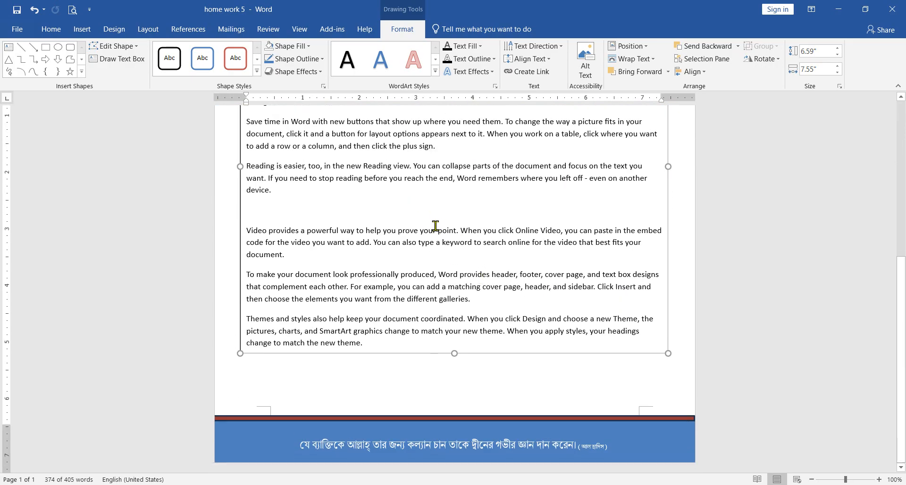
Set the body text box's shape fill to No Fill
scroll(435, 225, "up", 2)
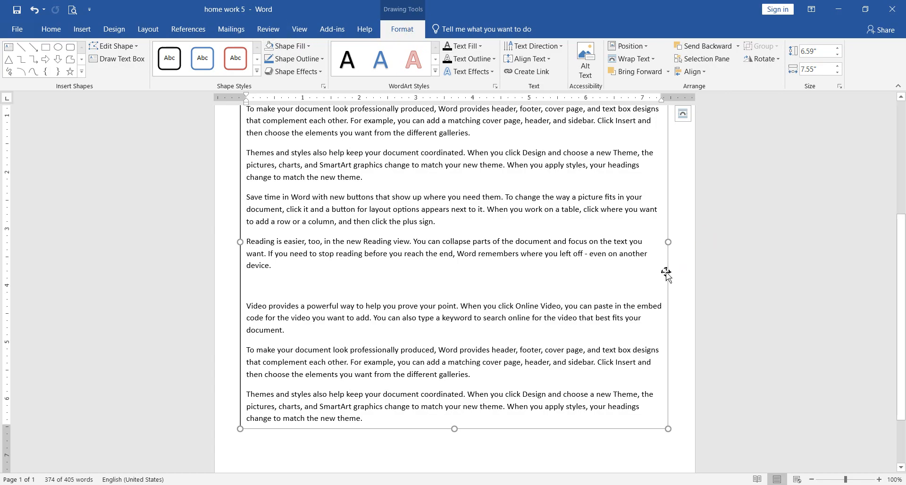
left_click(309, 47)
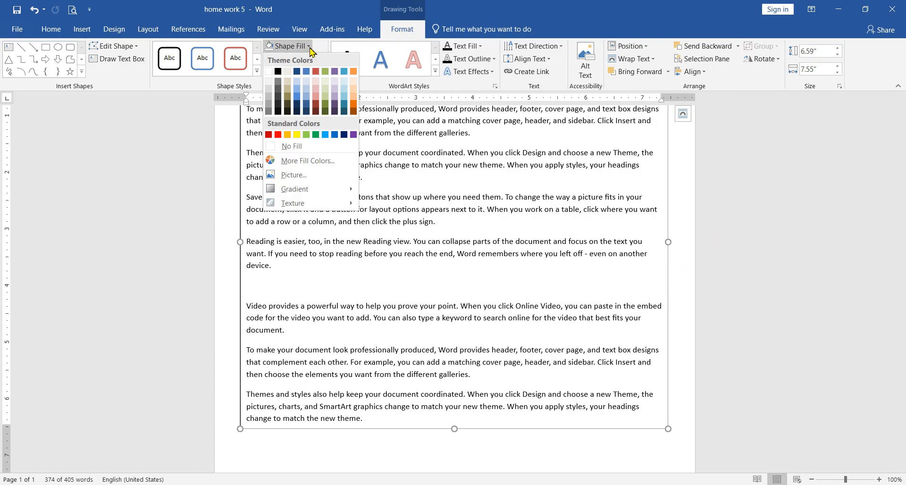
left_click(292, 146)
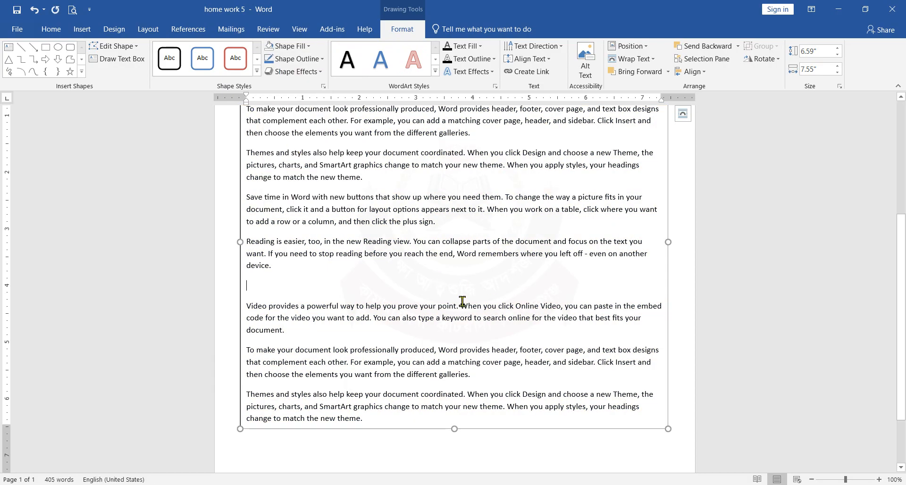
Check the letterhead page from banner to footer in the print preview and return to the document
left_click(73, 9)
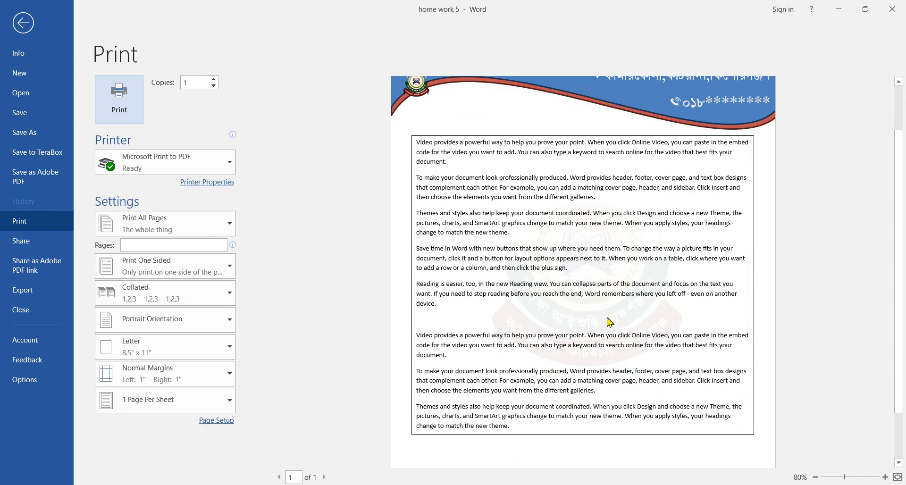
scroll(615, 323, "down", 2)
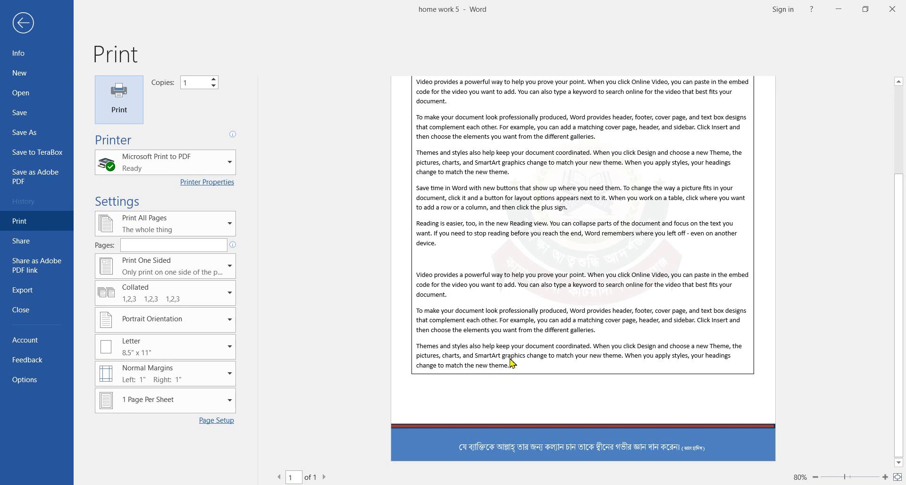
scroll(574, 351, "up", 4)
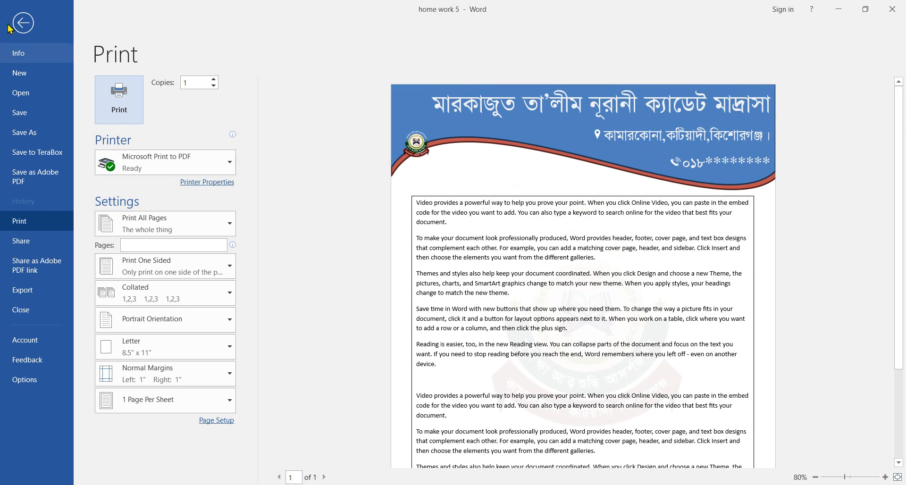
left_click(23, 22)
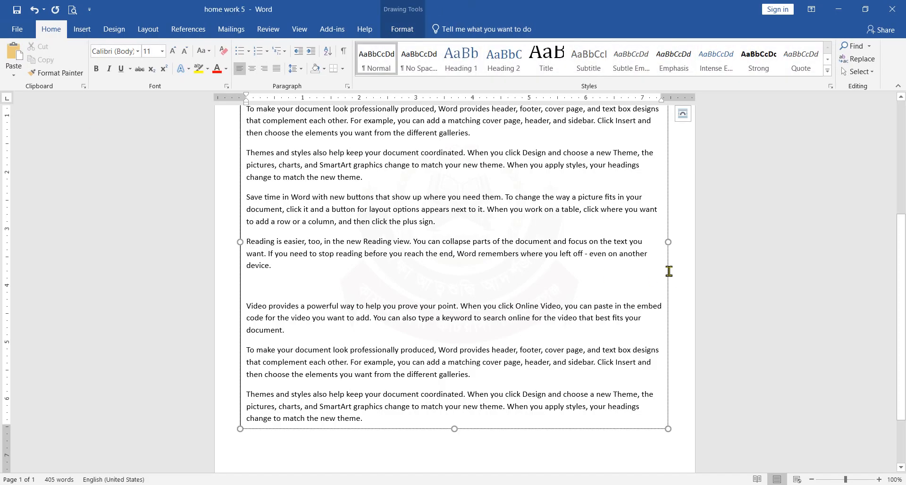
Remove the border around the body text box by setting its shape outline to No Outline
scroll(677, 274, "up", 5)
left_click(370, 206)
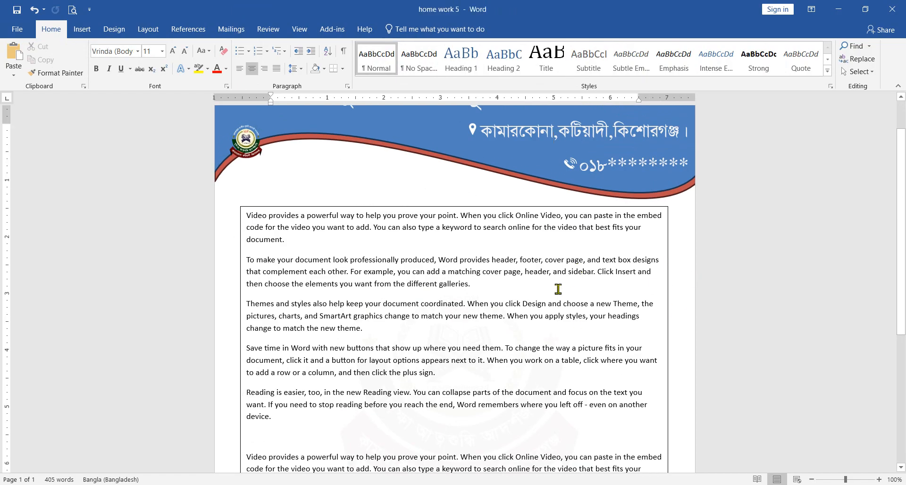
scroll(557, 290, "down", 3)
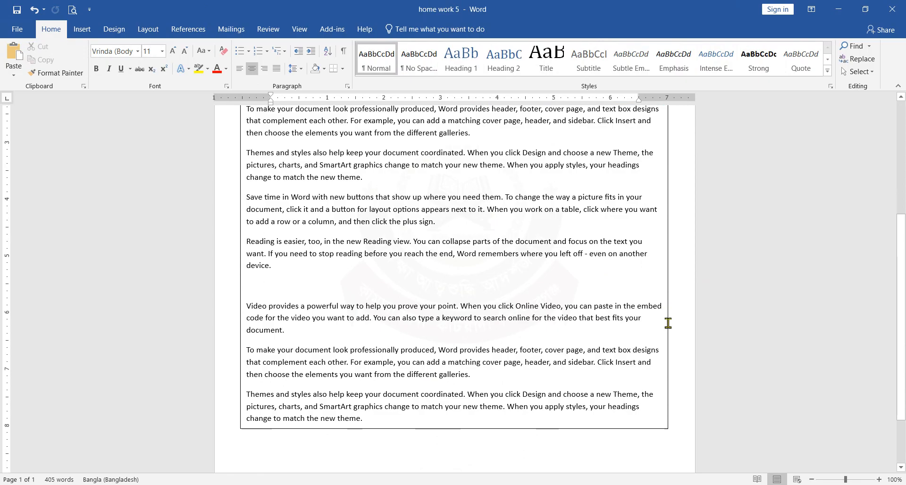
left_click(669, 320)
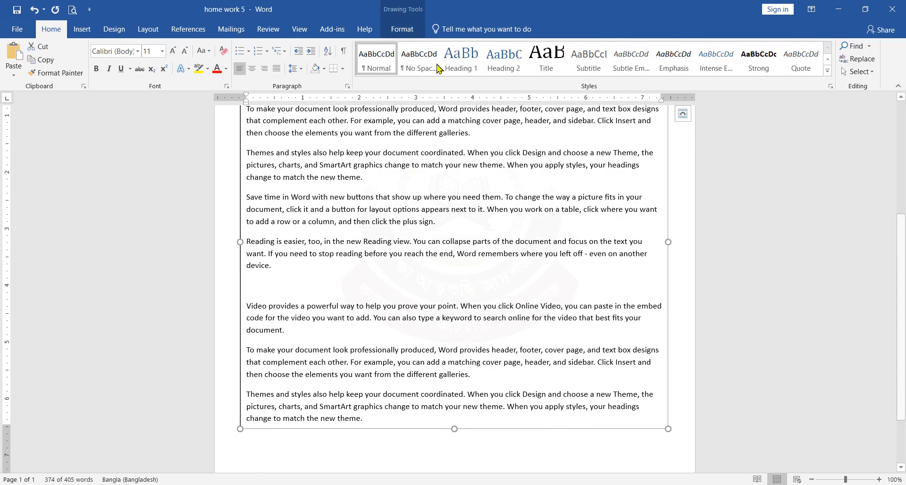
left_click(402, 30)
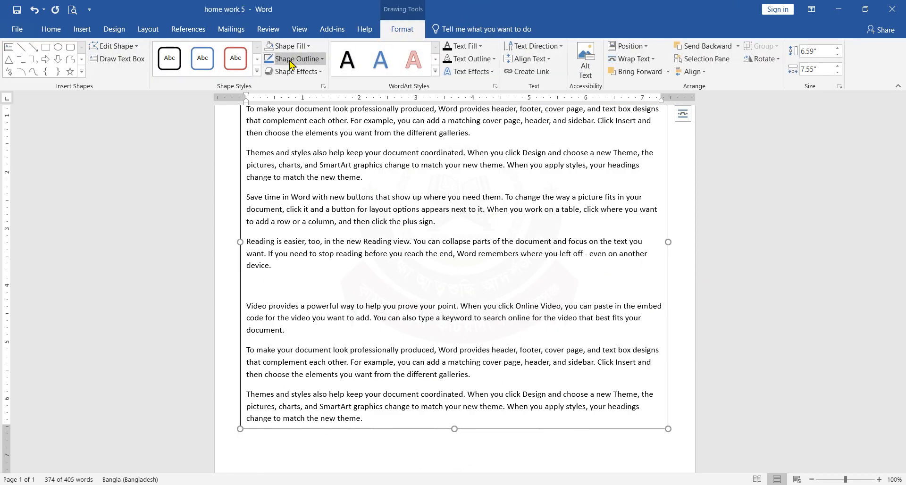
left_click(320, 60)
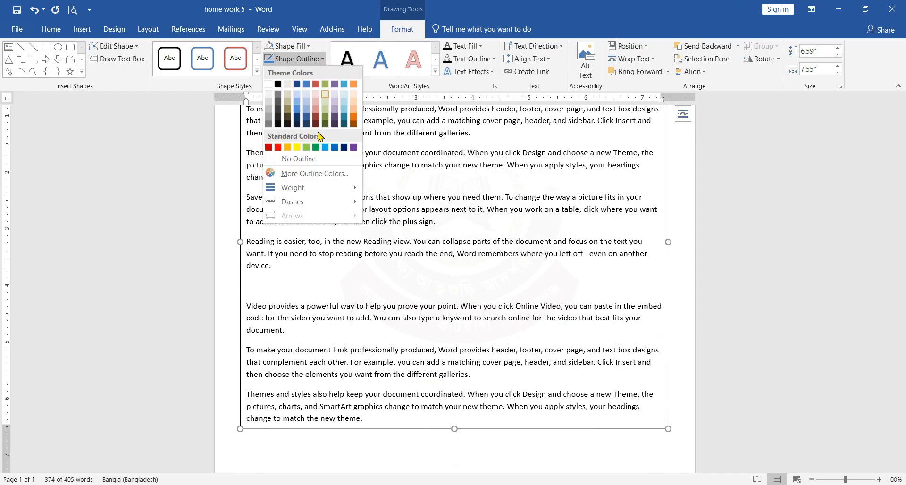
left_click(309, 156)
left_click(699, 313)
scroll(691, 311, "up", 4)
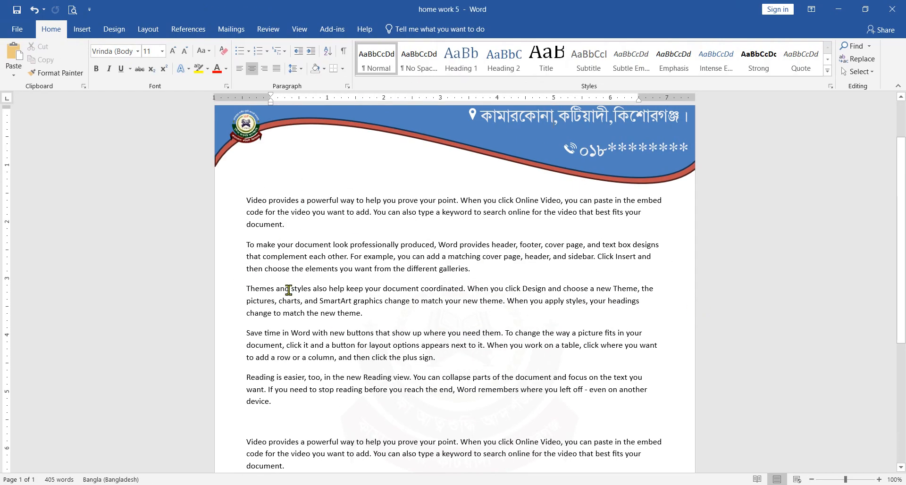
Inspect the borderless body text, watermark and footer in the print preview at different zoom levels, and return to the document
left_click(73, 9)
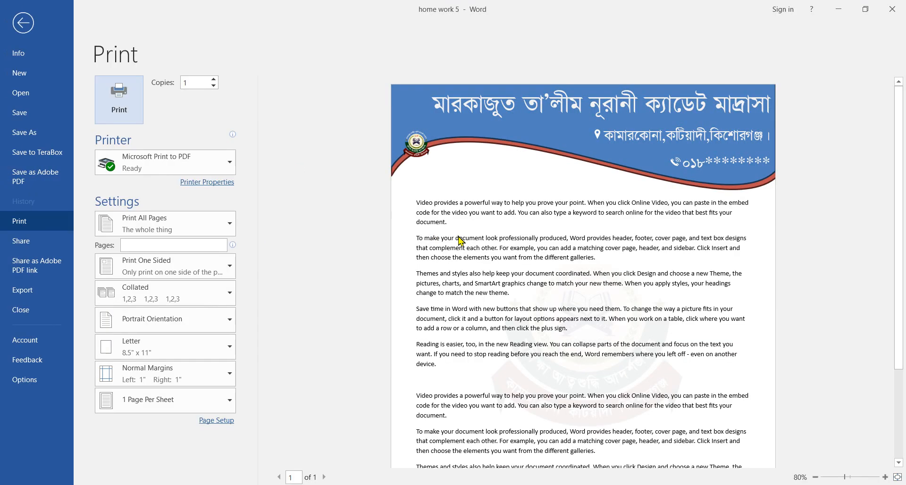
scroll(648, 312, "down", 3)
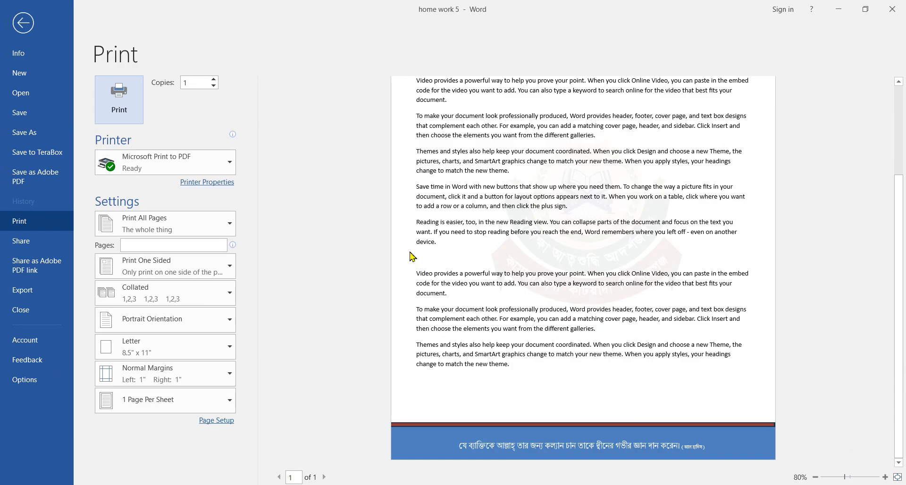
scroll(423, 265, "up", 3)
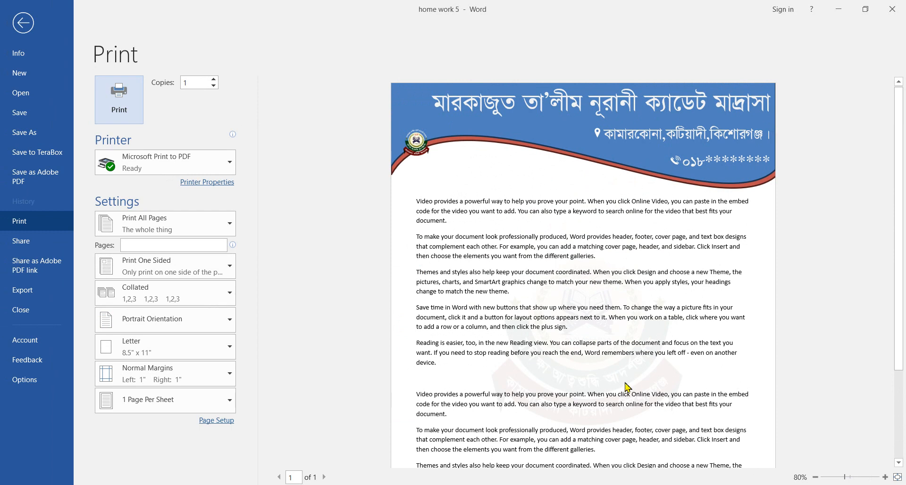
scroll(613, 380, "down", 3)
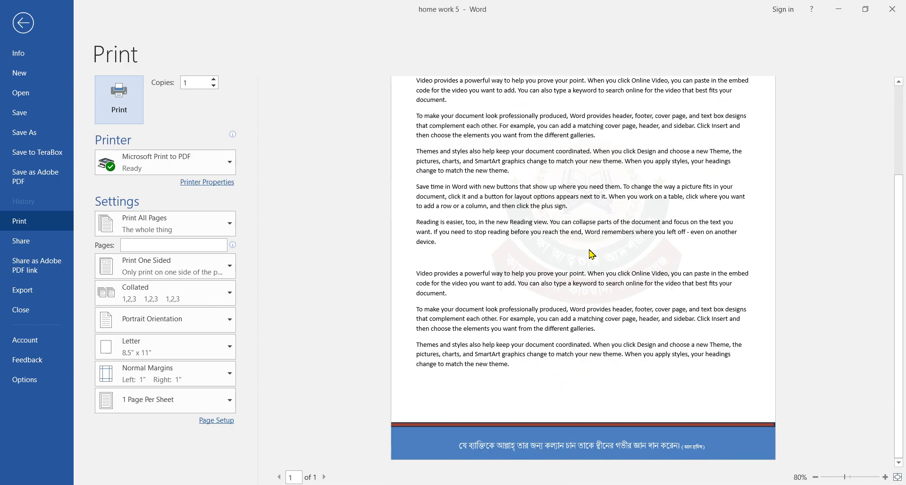
left_click(898, 477)
scroll(617, 226, "up", 2)
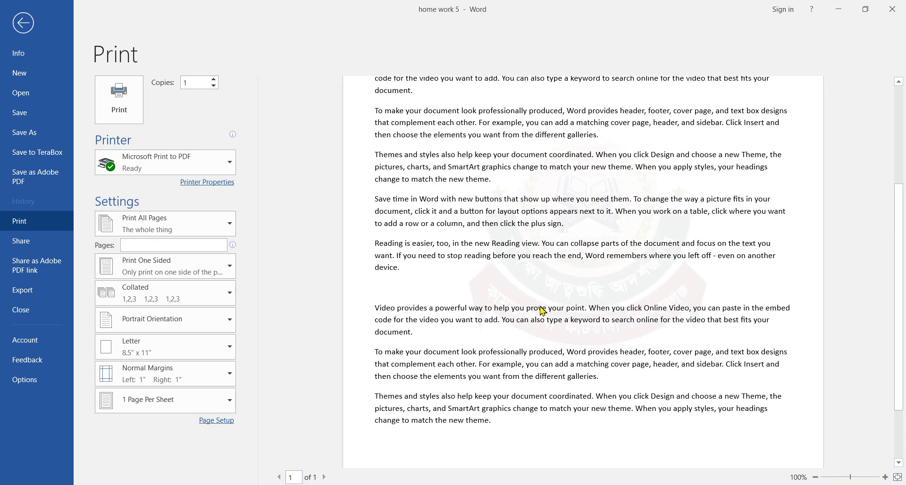
left_click(816, 478)
left_click(816, 477)
scroll(628, 405, "up", 3)
left_click(20, 21)
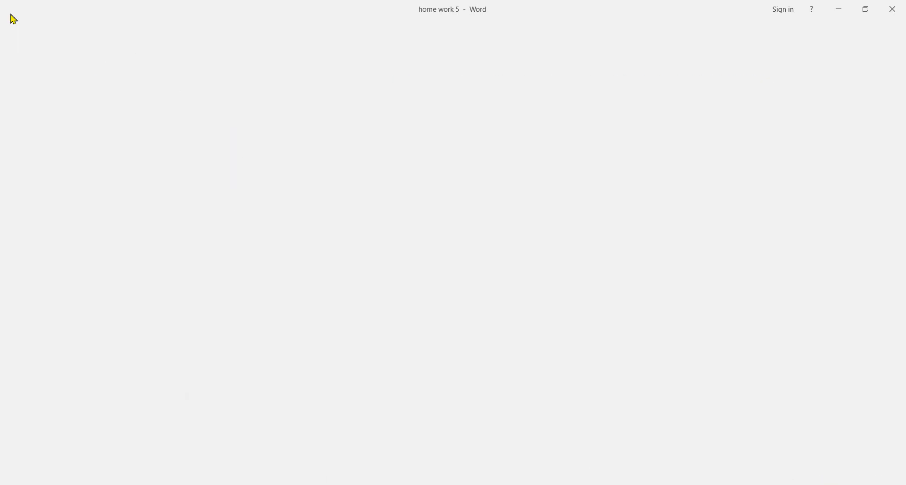
Review the finished letterhead in the document and place the cursor on the blank line between the two groups of paragraphs
scroll(406, 250, "down", 8)
scroll(411, 250, "up", 10)
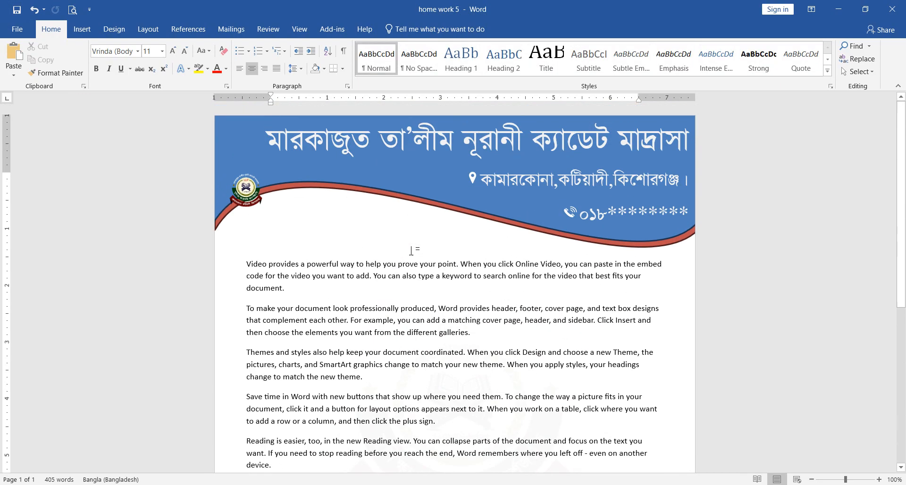
scroll(412, 251, "down", 5)
left_click(413, 251)
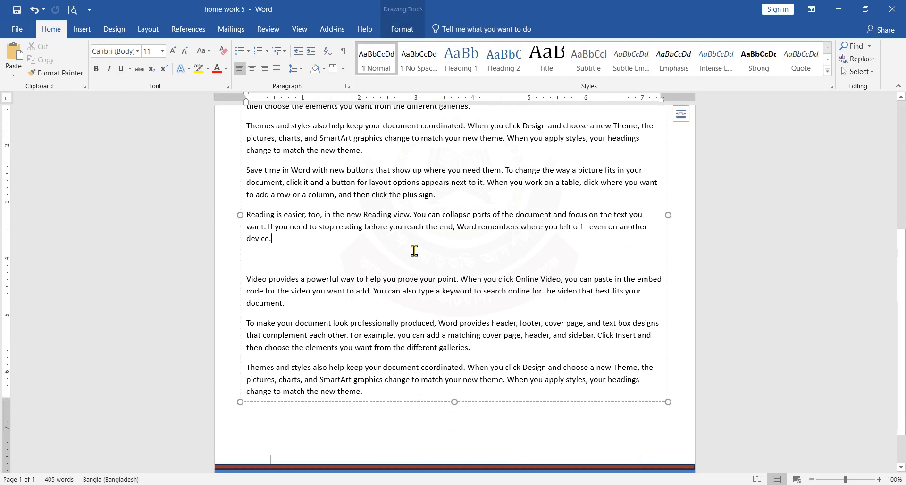
scroll(678, 283, "up", 6)
left_click(520, 333)
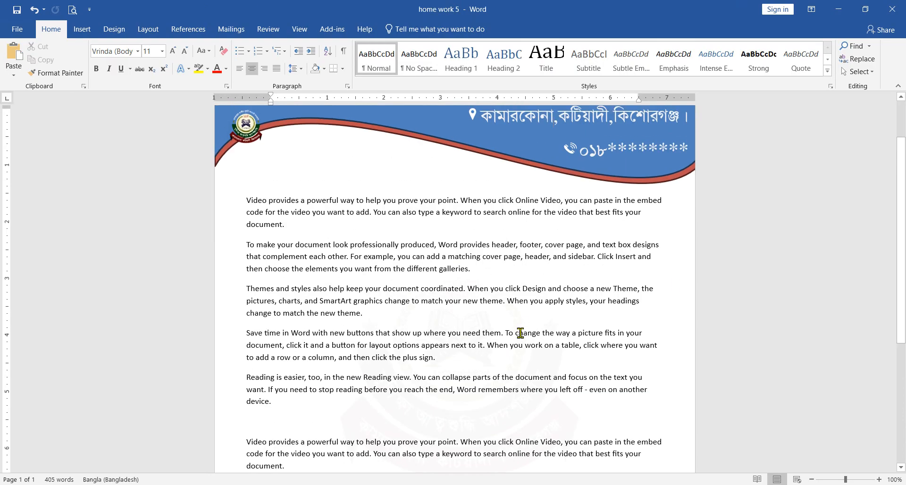
left_click(520, 419)
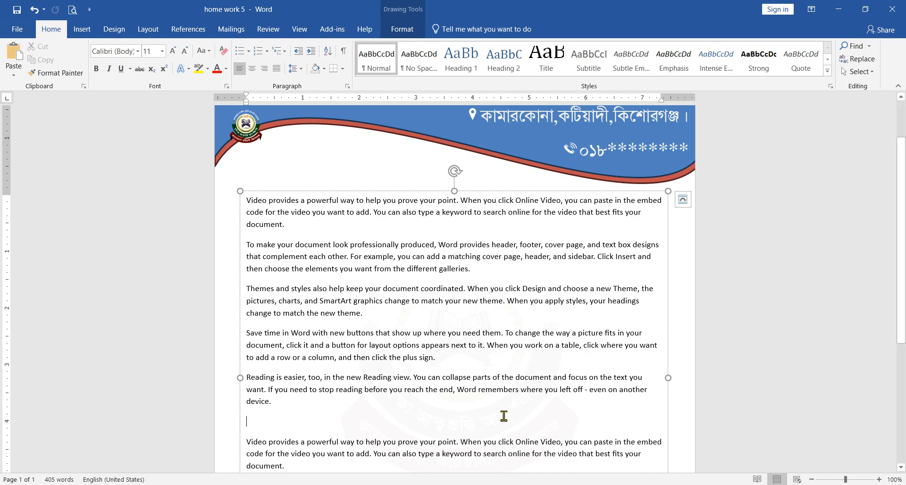
Delete the body text box with the sample paragraphs from the letterhead page
scroll(492, 414, "down", 6)
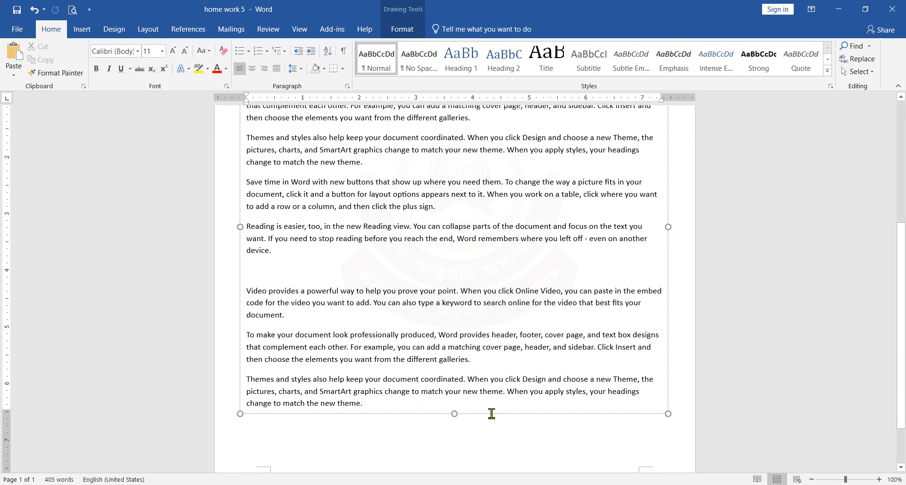
scroll(387, 271, "up", 4)
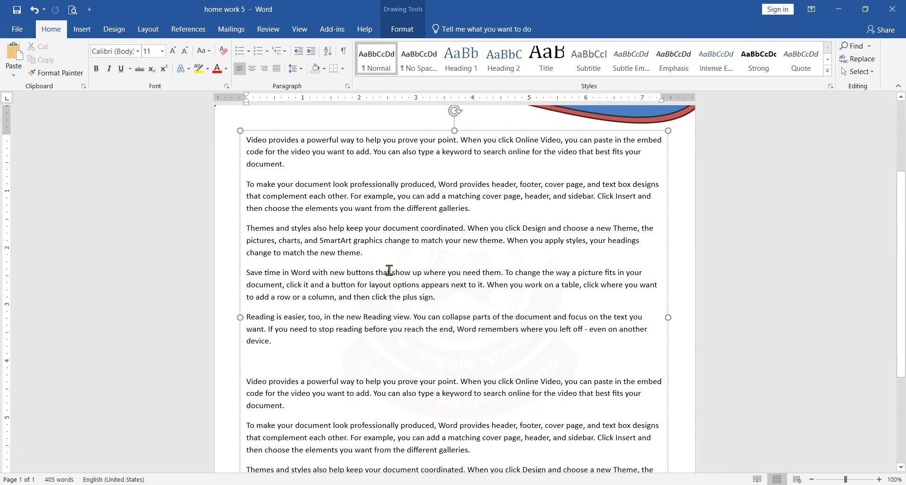
left_click(669, 287)
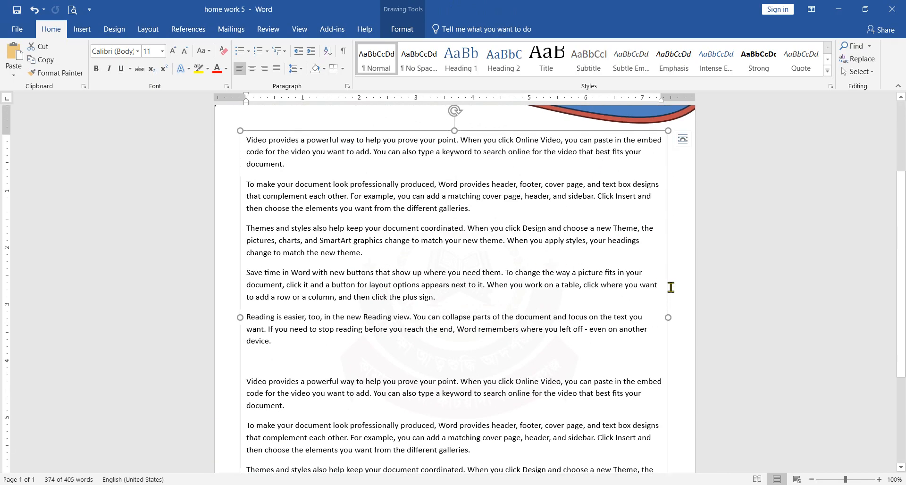
key("Delete")
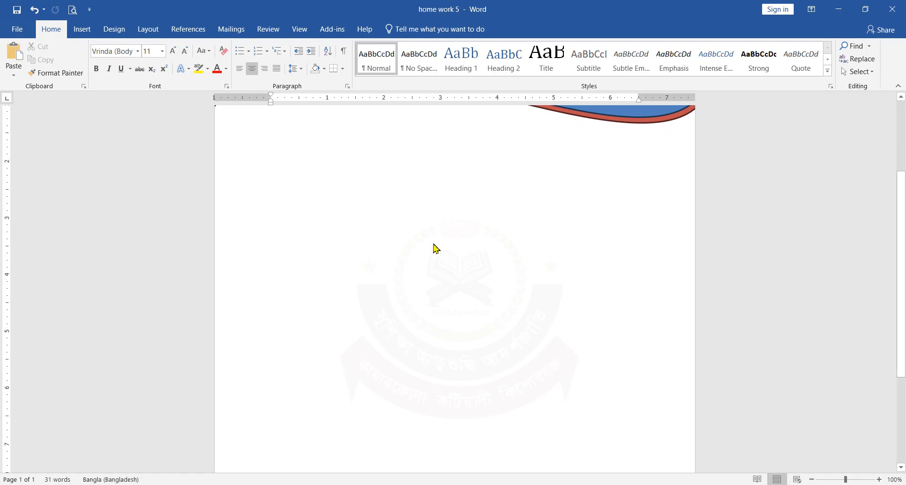
Open the header area for editing, select the faded logo watermark and copy it
left_click(84, 29)
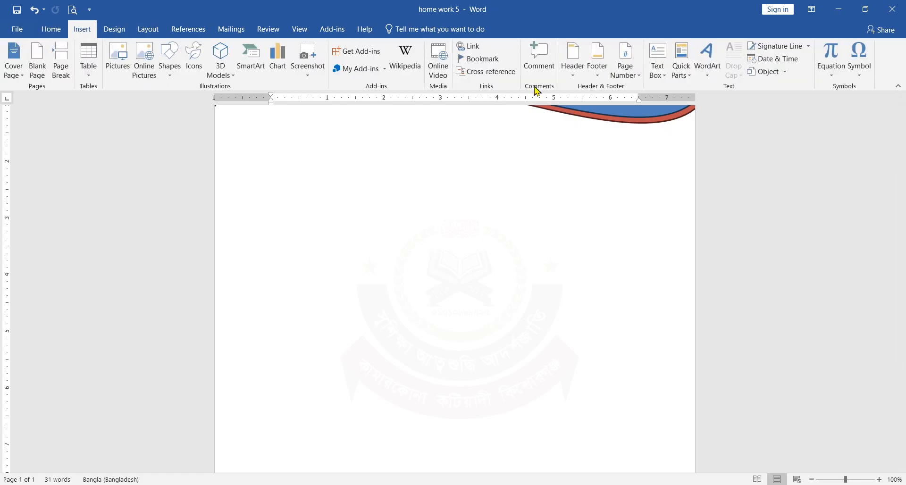
left_click(579, 72)
left_click(611, 122)
double_click(611, 122)
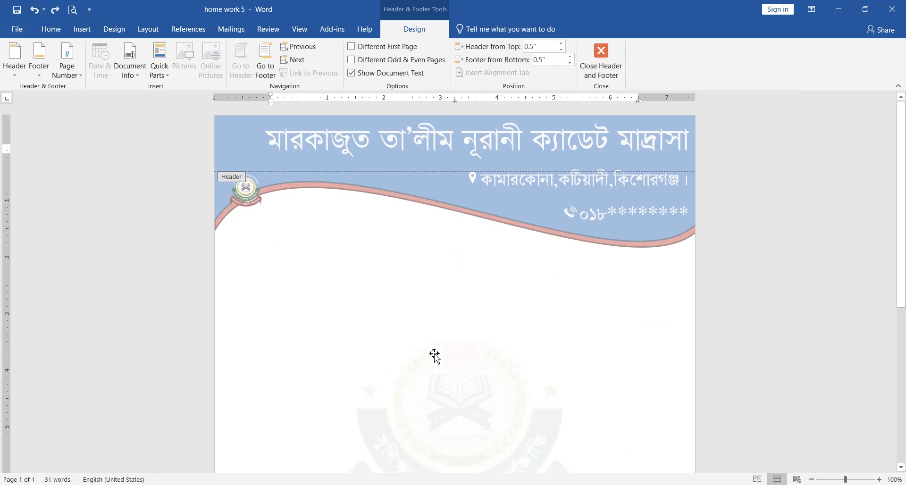
left_click(434, 356)
left_click_drag(446, 358, 443, 317)
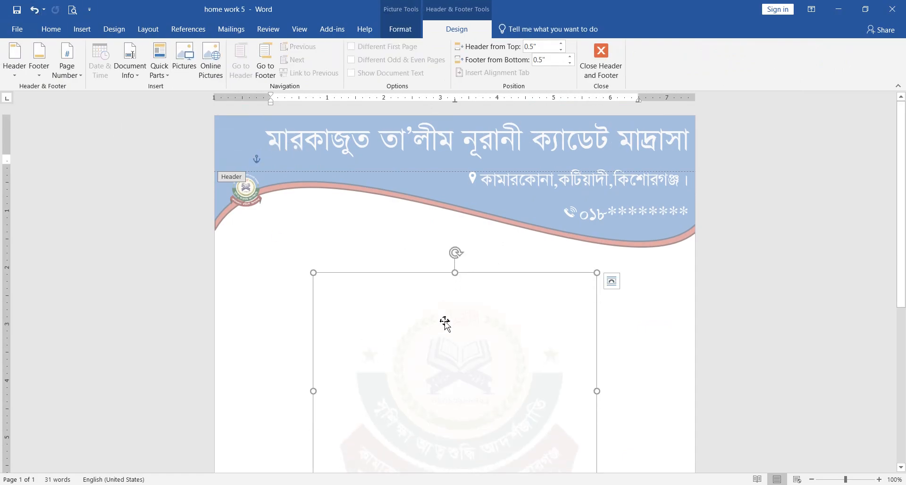
key("ctrl+z")
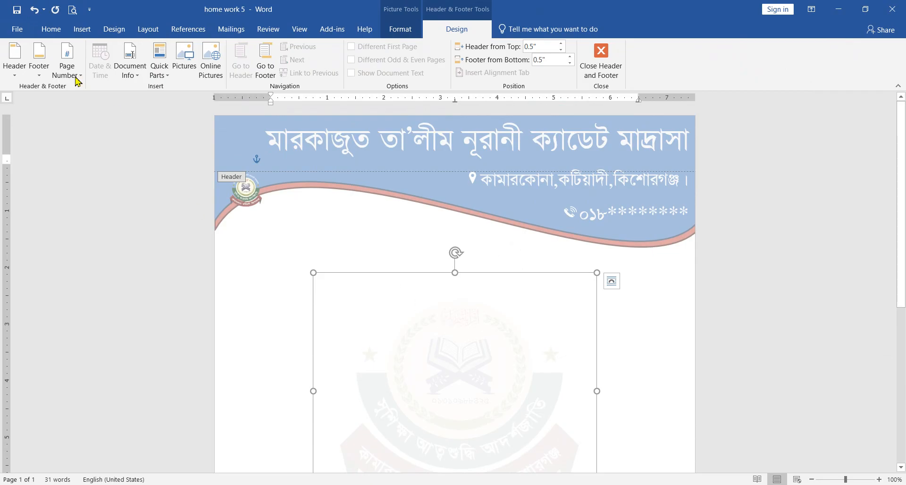
Create a new blank document and paste the copied logo watermark into it
left_click(17, 29)
left_click(37, 79)
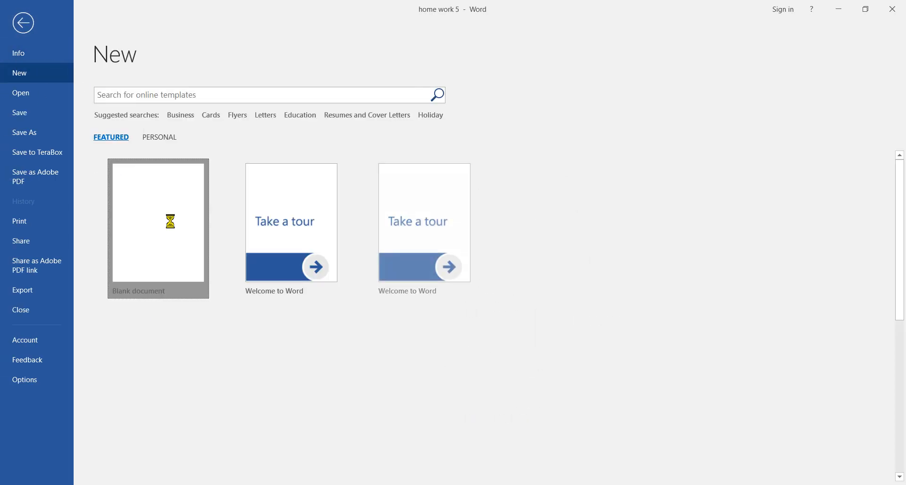
left_click(170, 224)
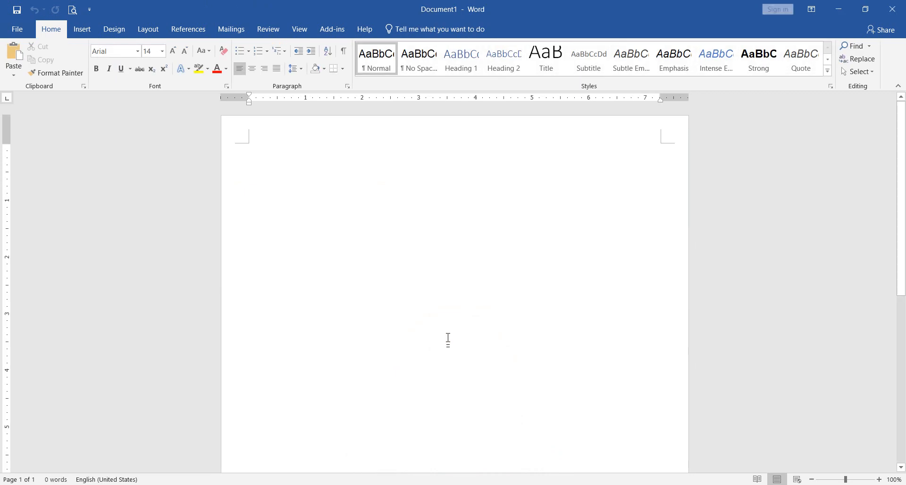
key("ctrl+v")
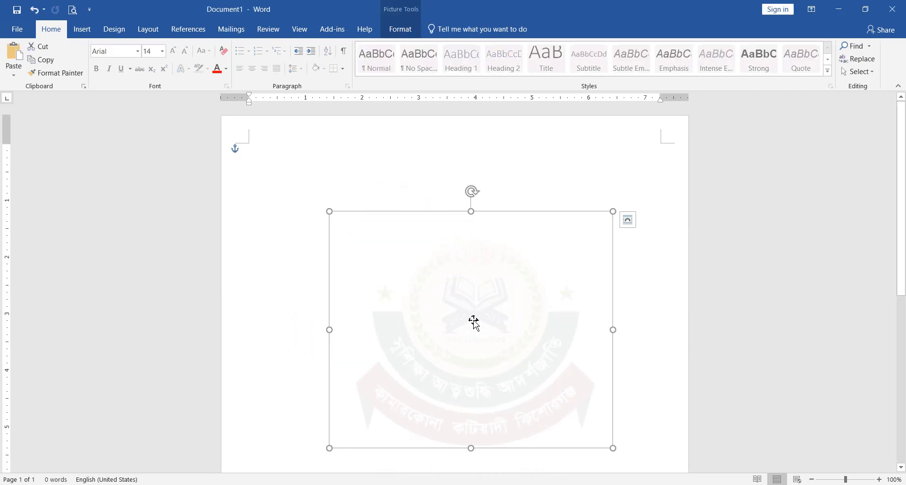
left_click(651, 349)
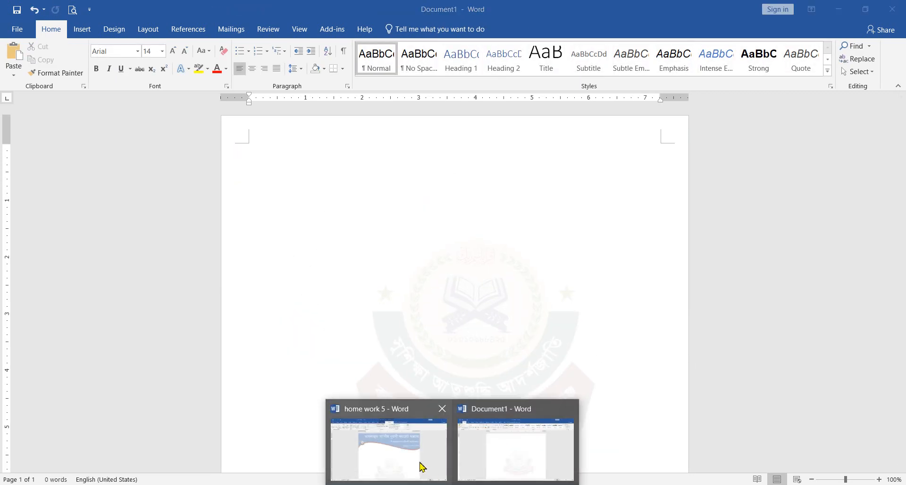
Switch back to the home work 5 document, remove the logo watermark from the header and close header editing
left_click(424, 465)
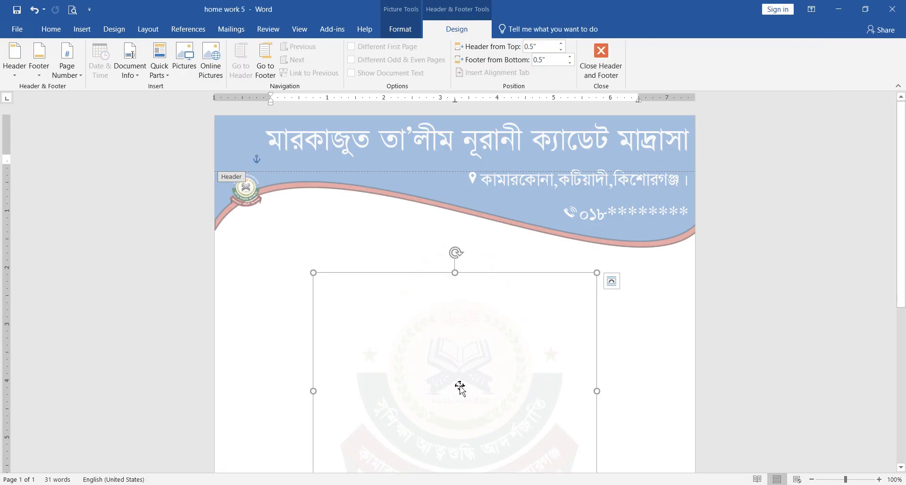
key("ctrl+z")
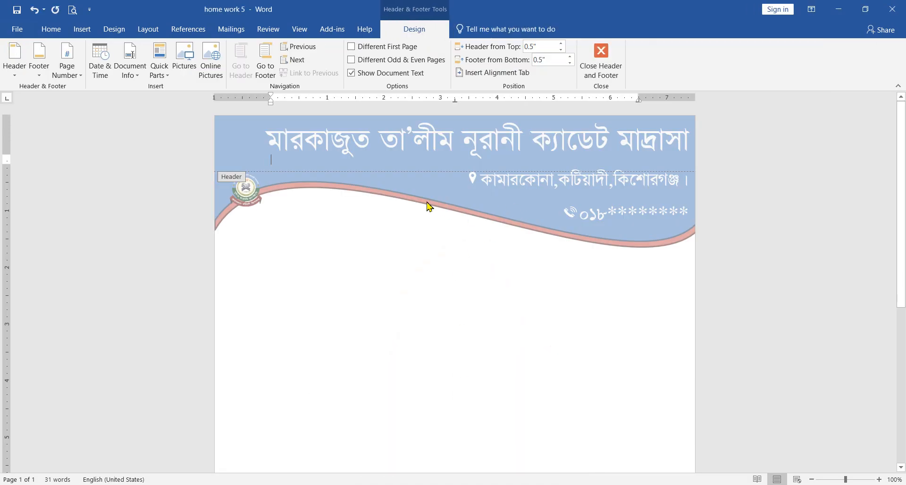
left_click(597, 71)
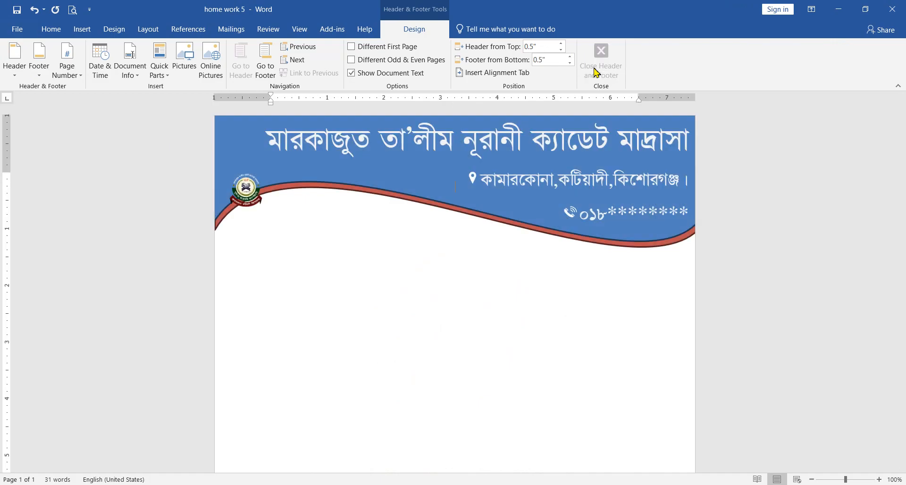
Insert a Plain Number 3 page number at the bottom of the page and leave footer editing
scroll(416, 331, "down", 3)
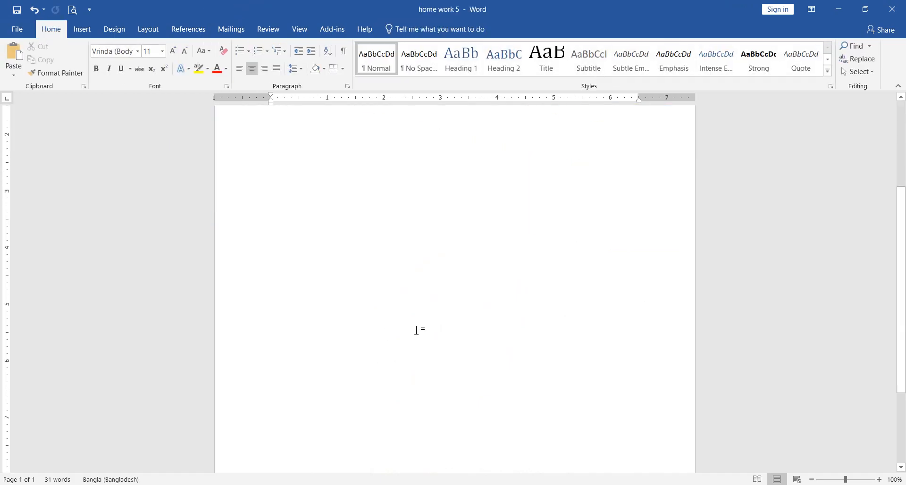
scroll(417, 330, "down", 4)
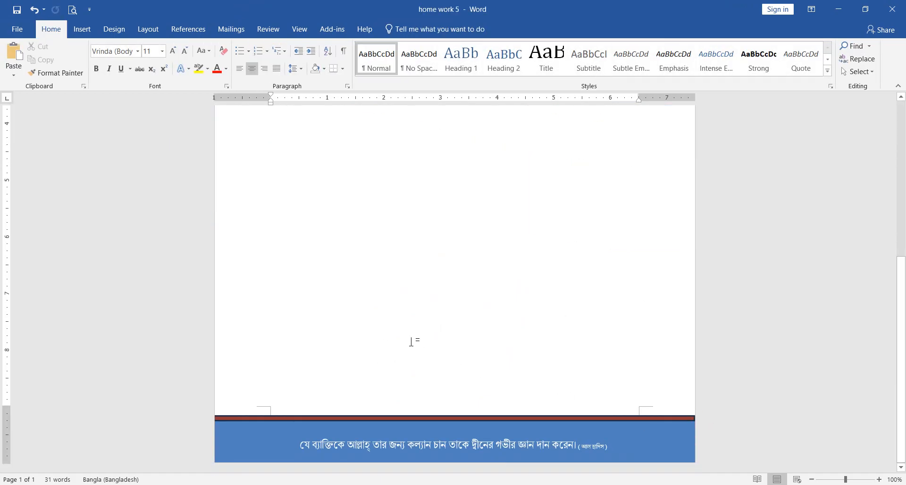
scroll(437, 353, "up", 8)
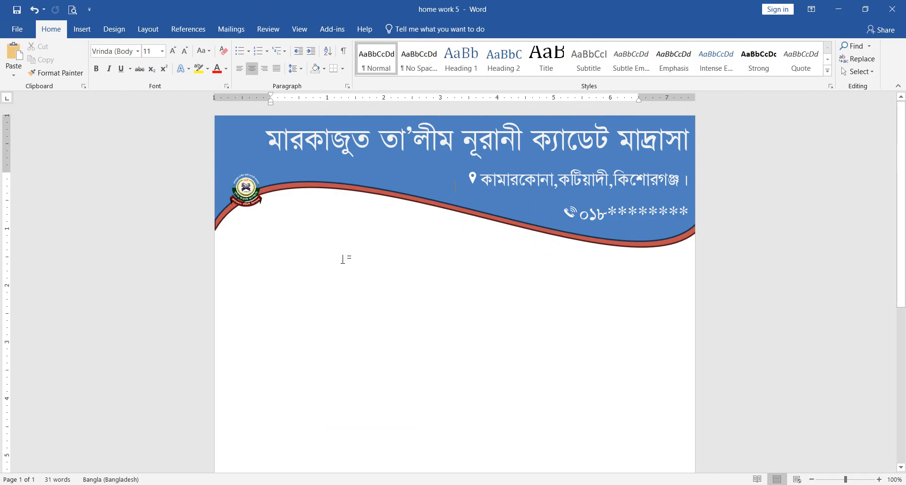
left_click(82, 29)
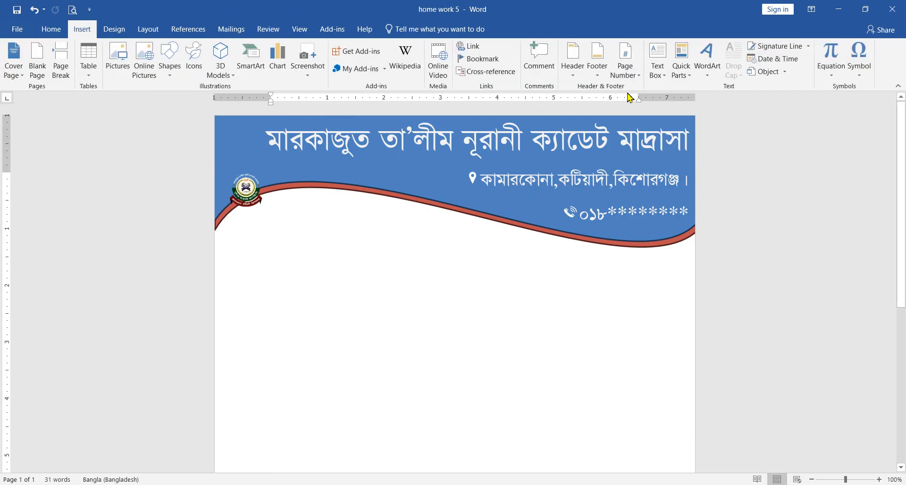
left_click(638, 80)
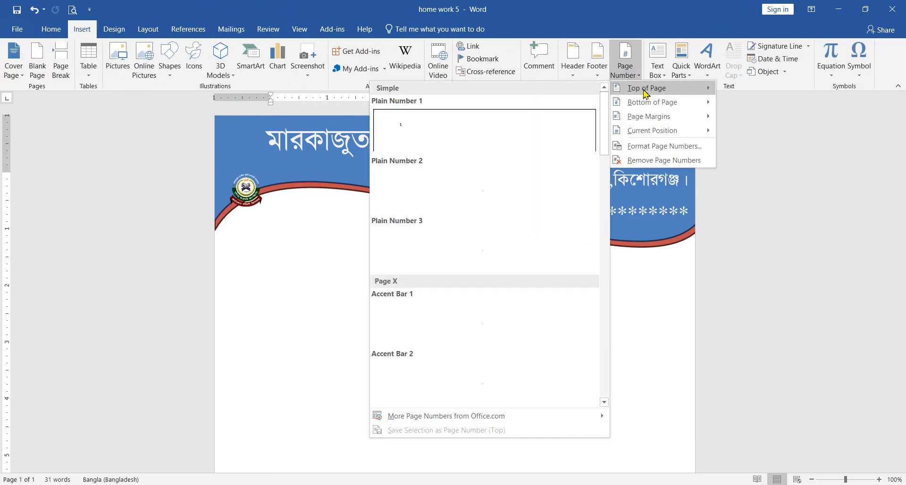
mouse_move(645, 103)
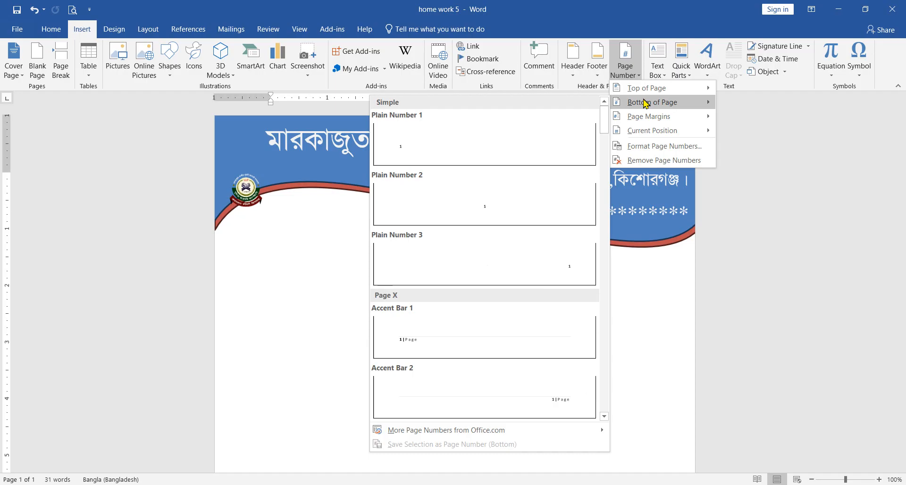
left_click(562, 274)
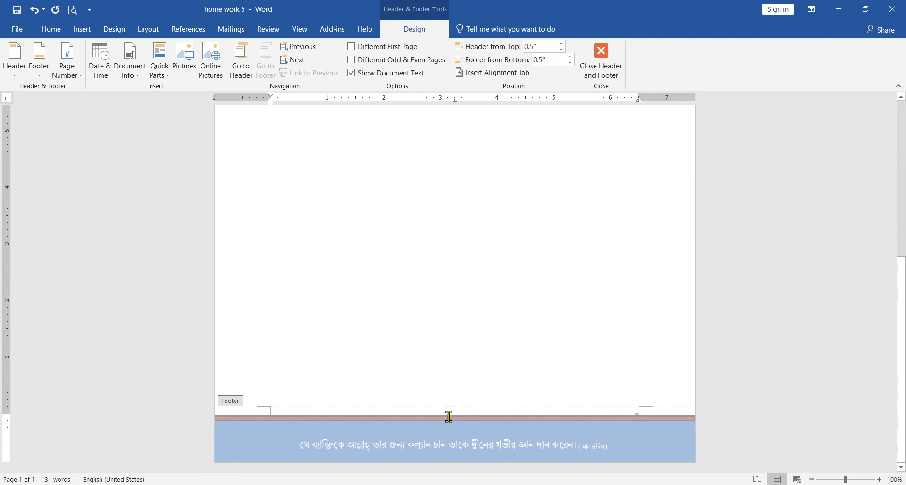
double_click(446, 373)
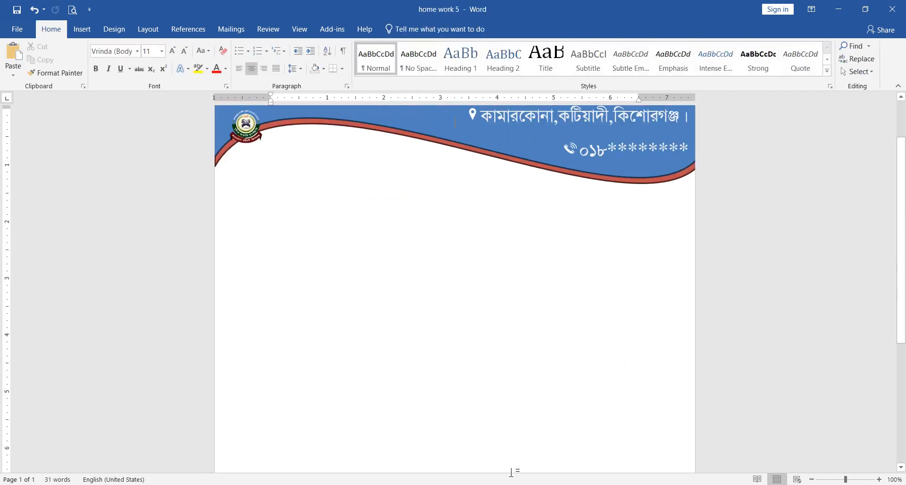
Move the blue and red footer banner shapes up the page, clear of the page number
left_click(490, 423)
left_click_drag(493, 335, 490, 287)
left_click(478, 427)
left_click_drag(481, 399, 488, 269)
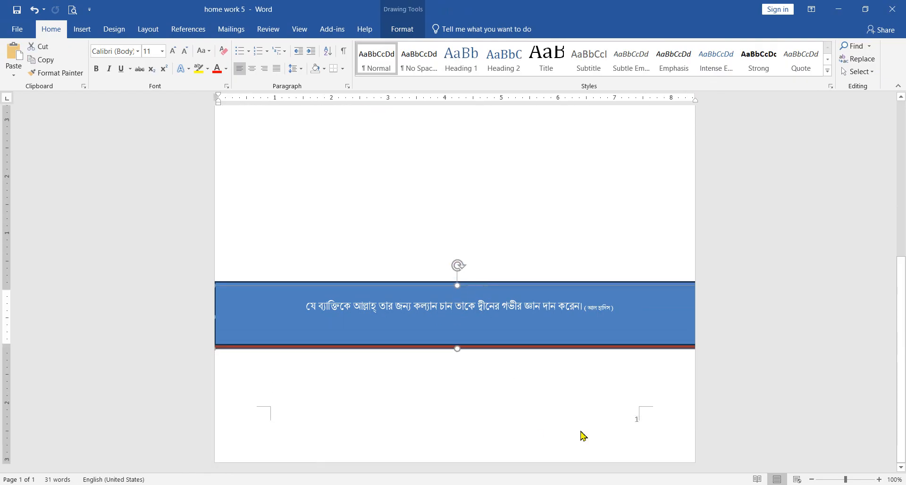
Open the footer for editing, set the page number to 12 pt and insert the text "Page:" before it
double_click(597, 427)
type("1")
left_click(60, 29)
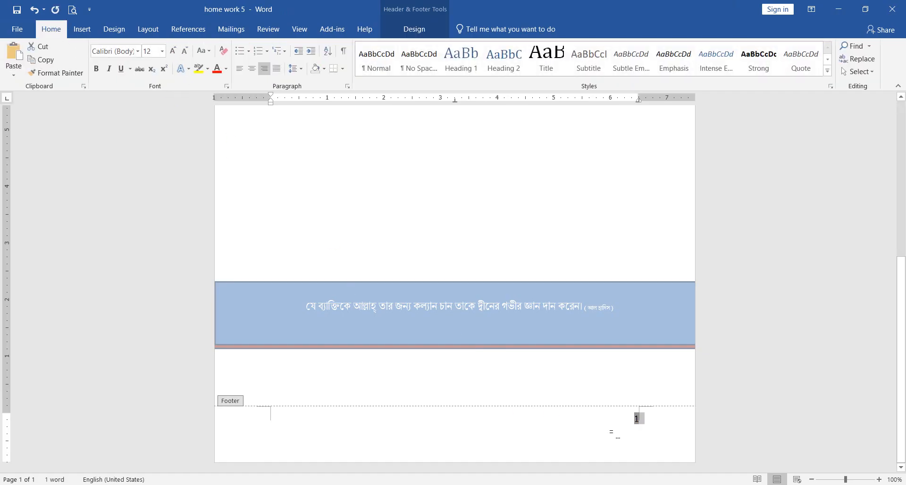
left_click(270, 413)
left_click(636, 424)
type("Page:")
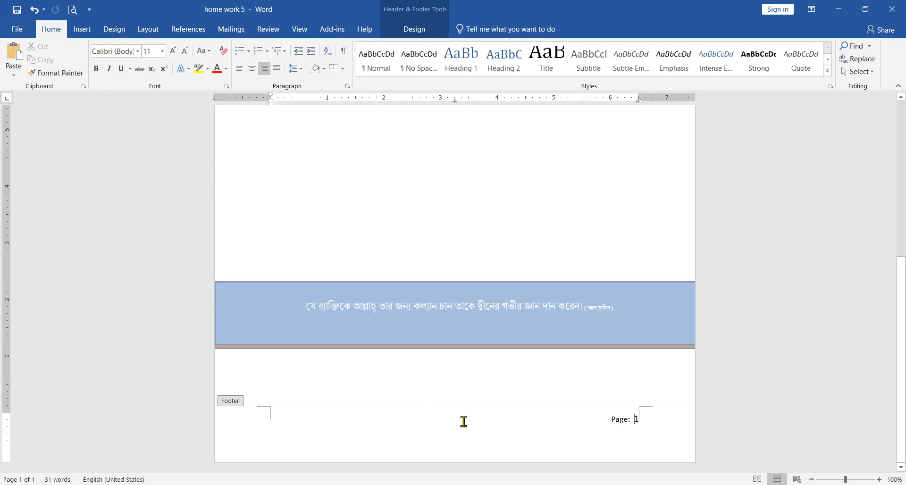
Paste the logo watermark into the footer area, move it up the page and set its text wrapping to In Front of Text
key("ctrl+v")
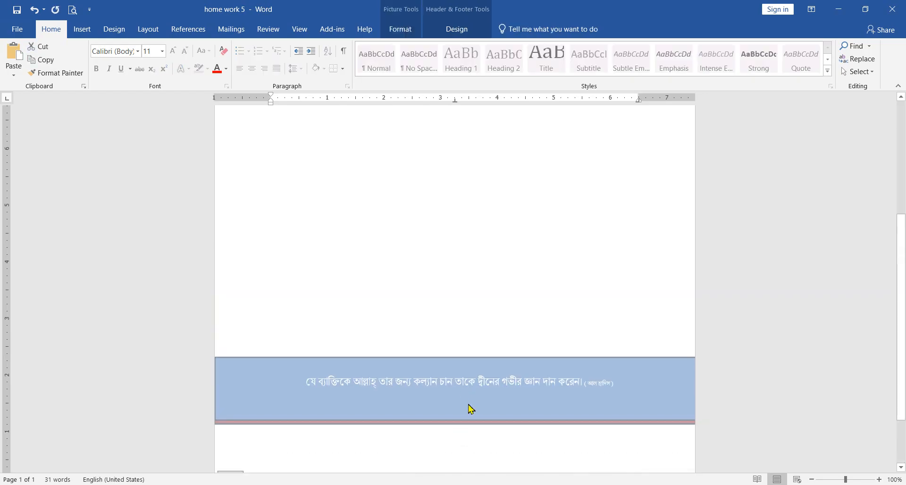
left_click_drag(443, 437, 481, 90)
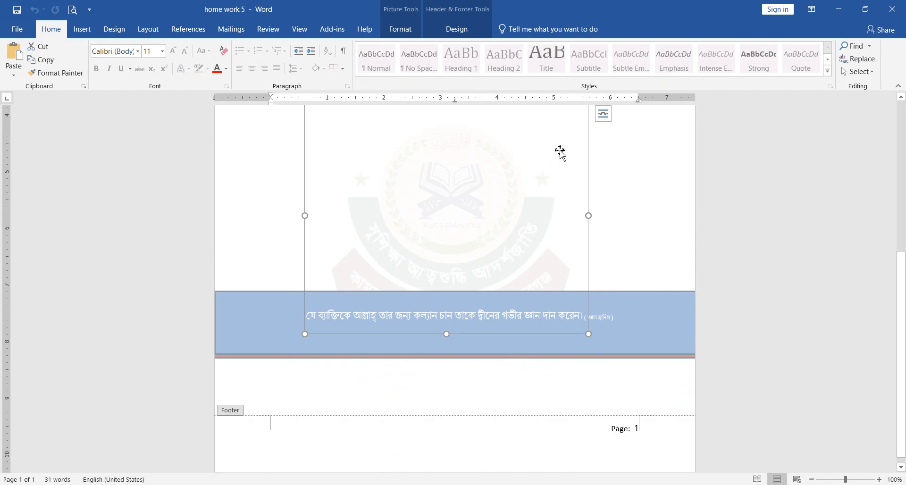
left_click(401, 30)
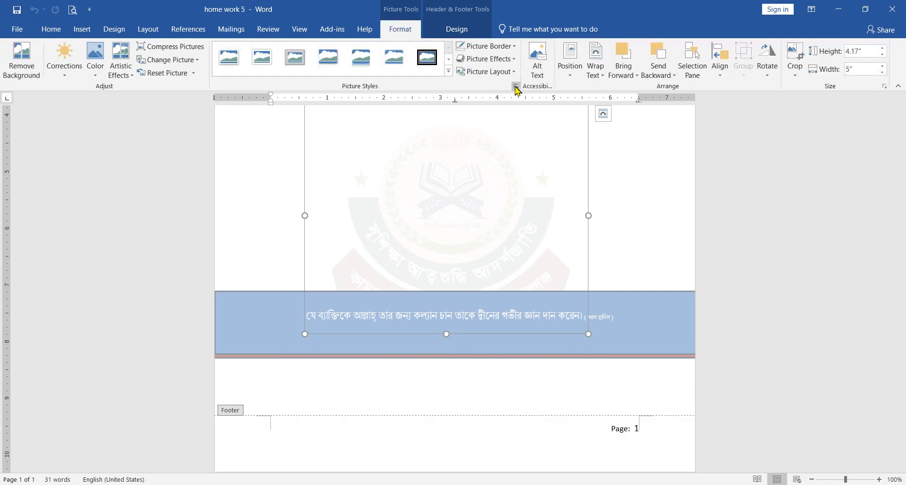
left_click(602, 76)
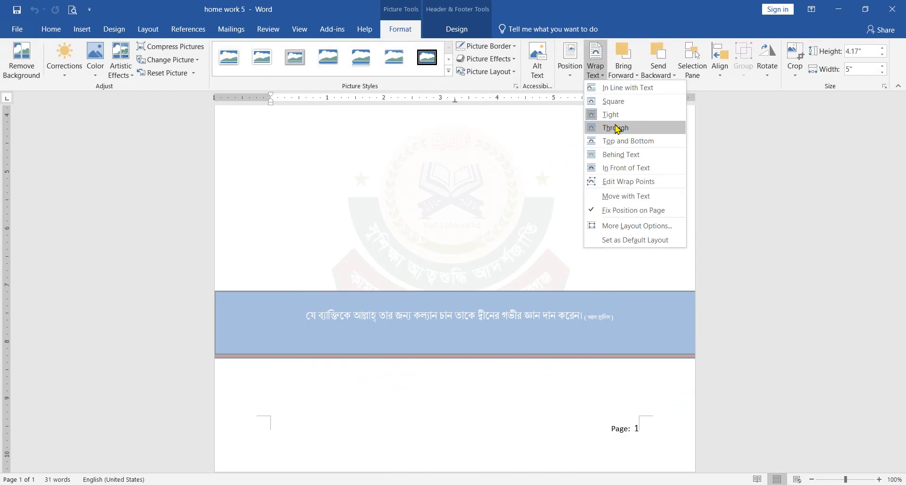
left_click(627, 169)
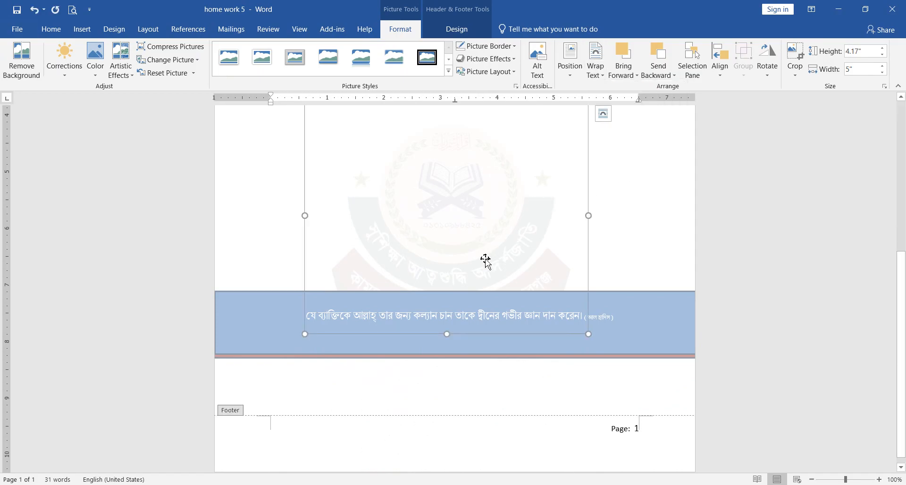
left_click(629, 433)
left_click_drag(613, 430, 640, 428)
left_click(627, 429)
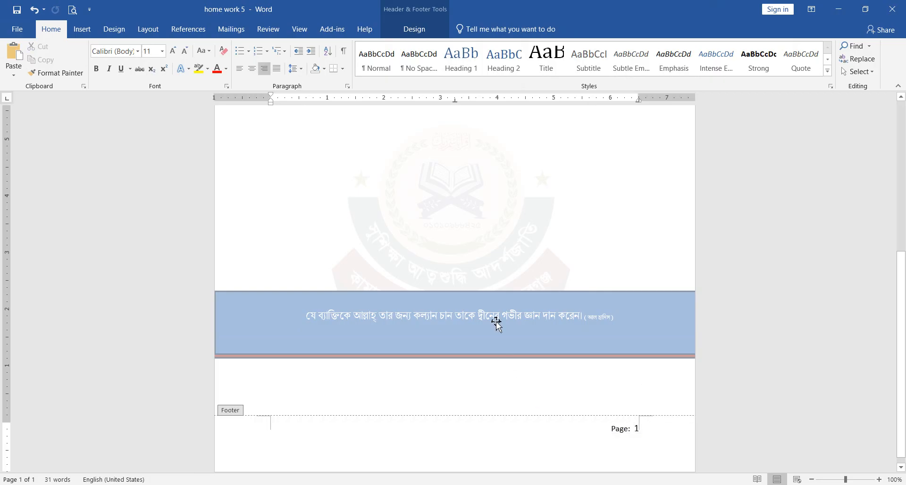
Align the logo watermark to the center and middle of the page
scroll(498, 321, "up", 5)
left_click_drag(500, 340, 499, 289)
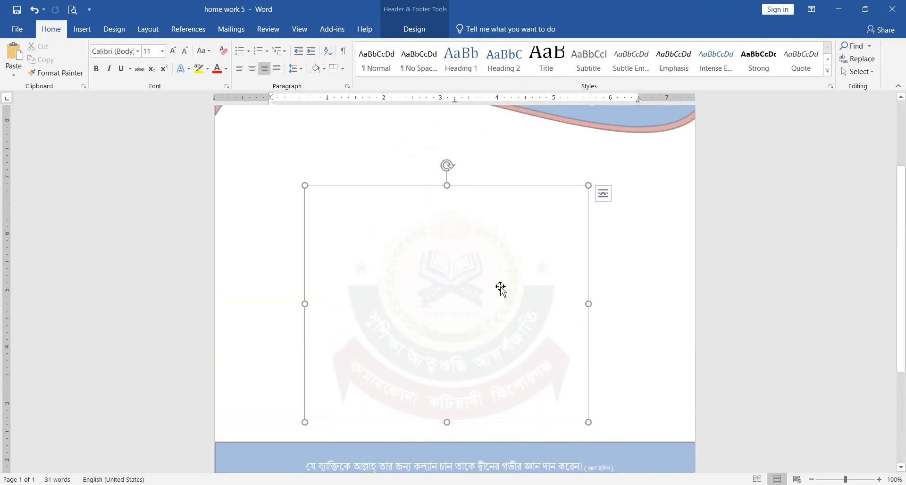
left_click(401, 32)
left_click(722, 76)
left_click(747, 108)
left_click(720, 66)
left_click(736, 147)
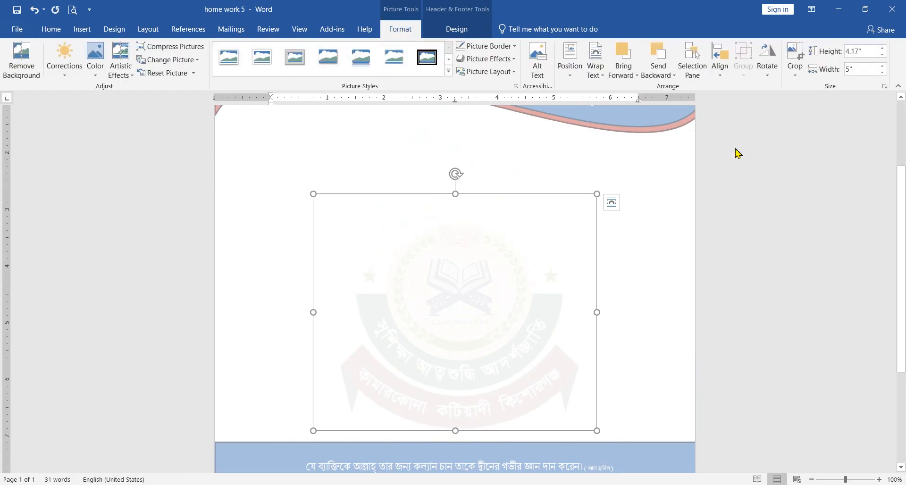
scroll(514, 295, "down", 3)
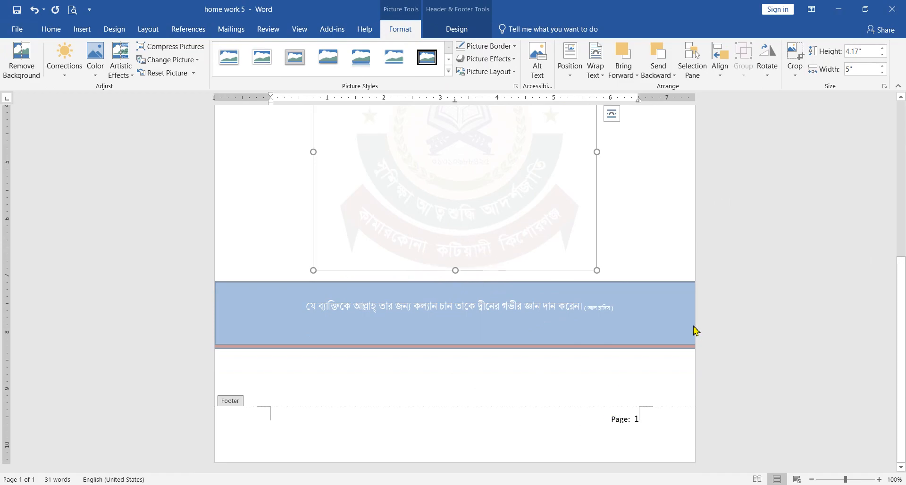
Leave footer editing and move the blue text banner down, clear of the red banner
double_click(647, 241)
scroll(669, 328, "down", 5)
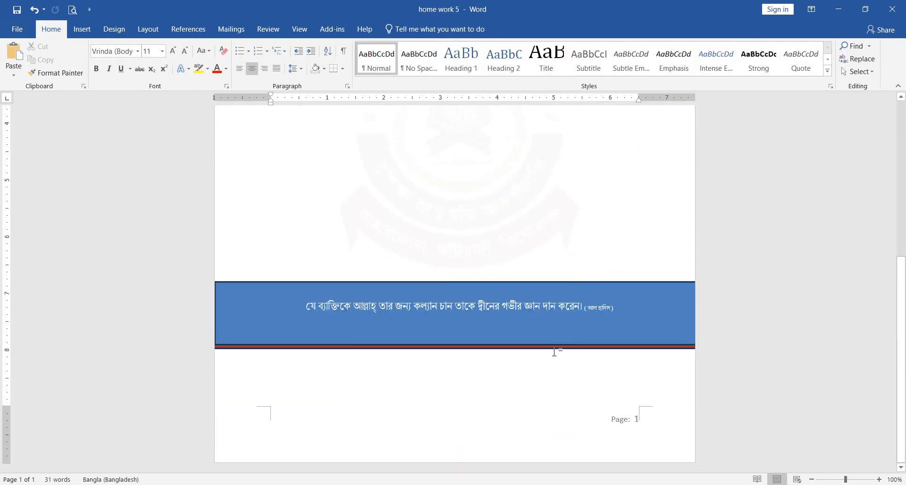
left_click_drag(544, 348, 556, 419)
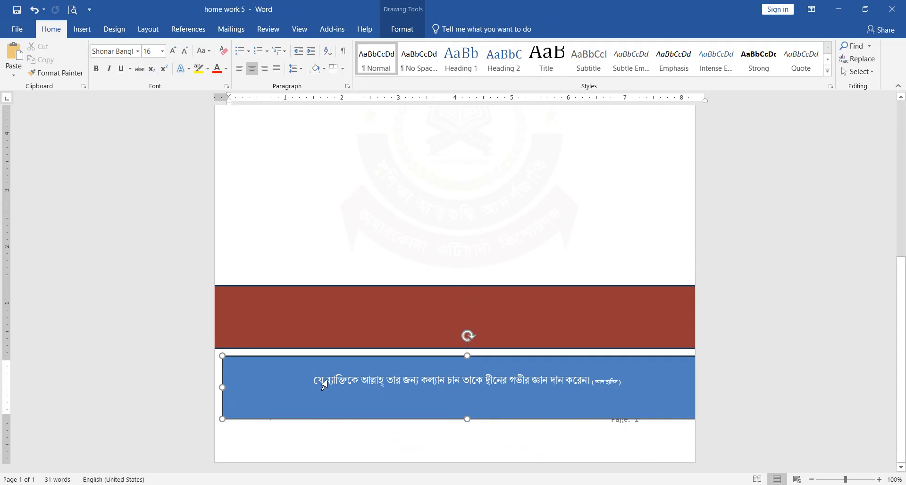
Remove the space after the paragraph from the text inside the blue banner
left_click_drag(302, 384, 568, 397)
left_click(302, 70)
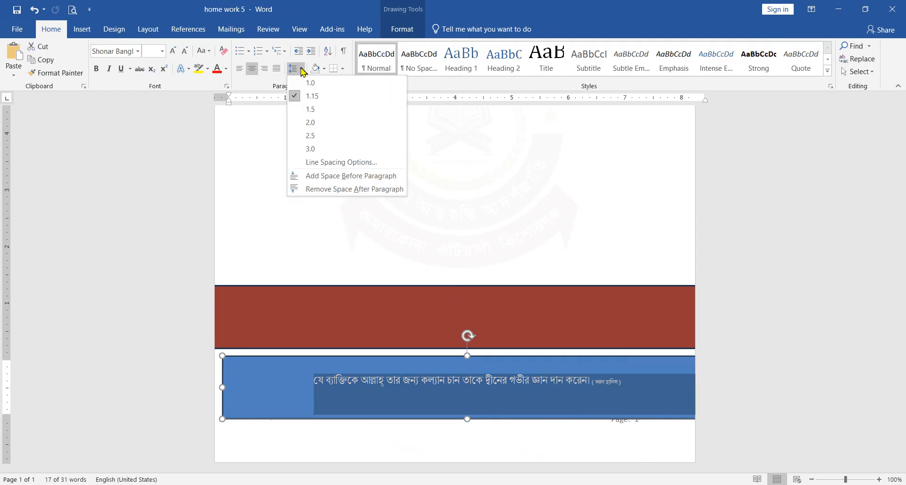
left_click(335, 192)
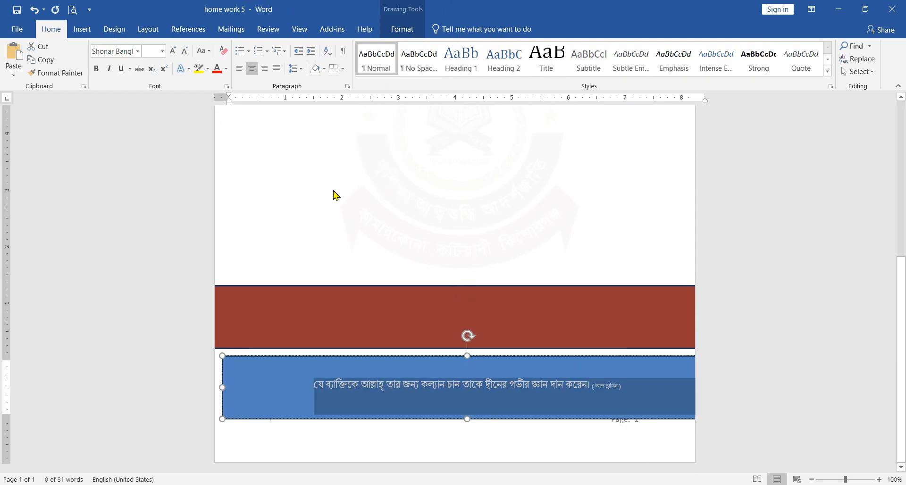
left_click(299, 69)
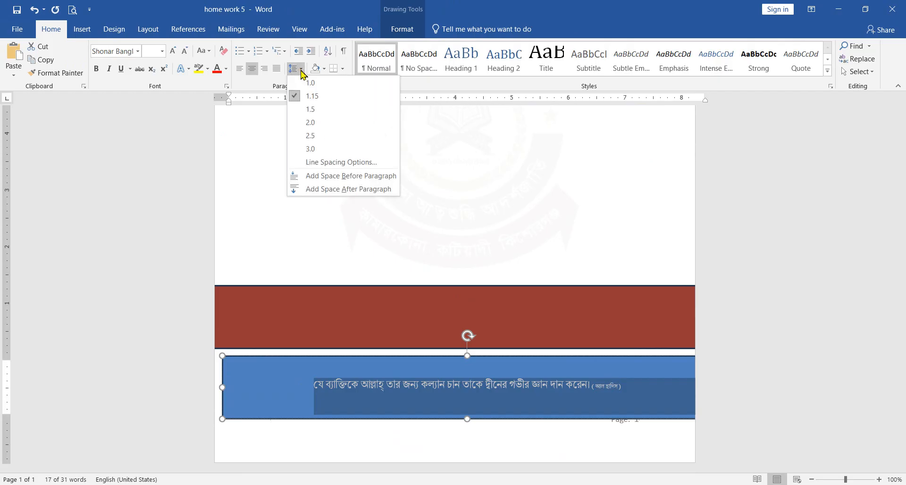
left_click(472, 412)
Reduce the blue banner's height to about 0.51" and move it below the page number, near the page's bottom edge
left_click_drag(468, 356, 469, 375)
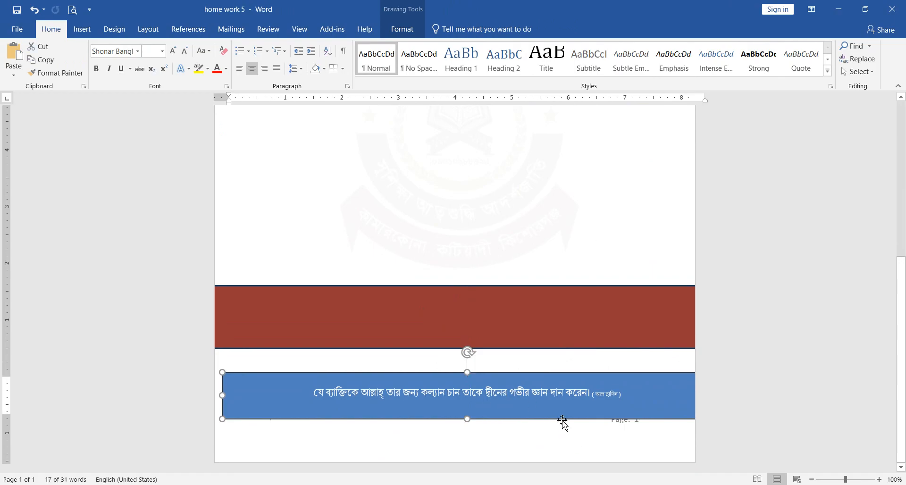
left_click_drag(552, 420, 526, 397)
mouse_move(460, 394)
left_mouse_down()
mouse_move(461, 374)
mouse_move(488, 444)
mouse_move(463, 458)
mouse_move(476, 461)
left_mouse_up()
left_click(401, 436)
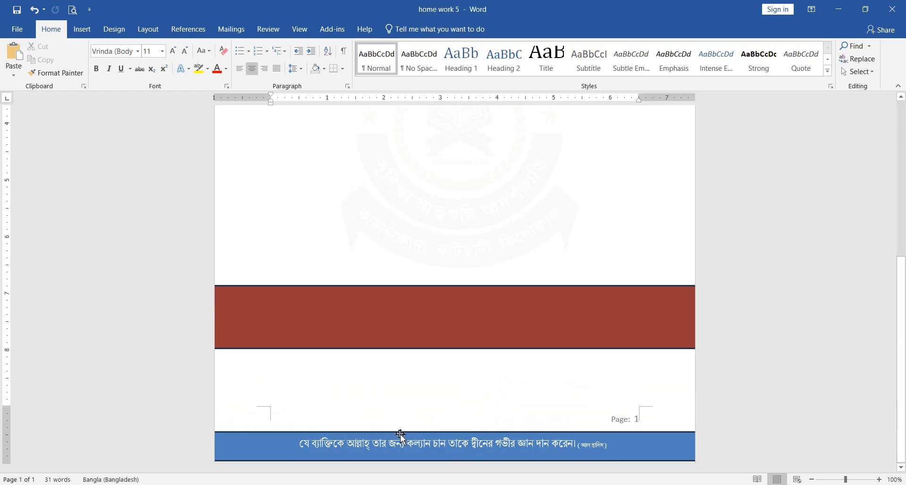
Center the blue banner horizontally using the Align Center option
left_click(443, 462)
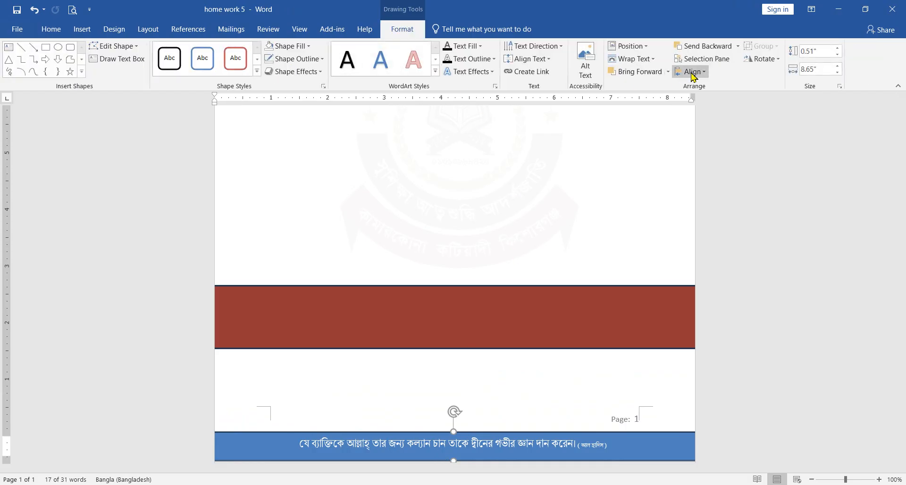
left_click(693, 72)
left_click(705, 101)
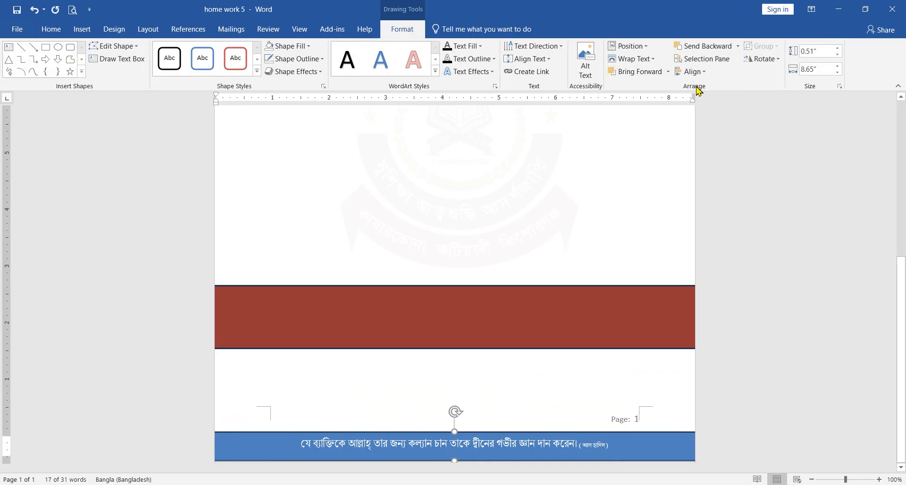
Try bottom alignment on the blue banner, move it down to the page's bottom edge and center it horizontally again
left_click(693, 72)
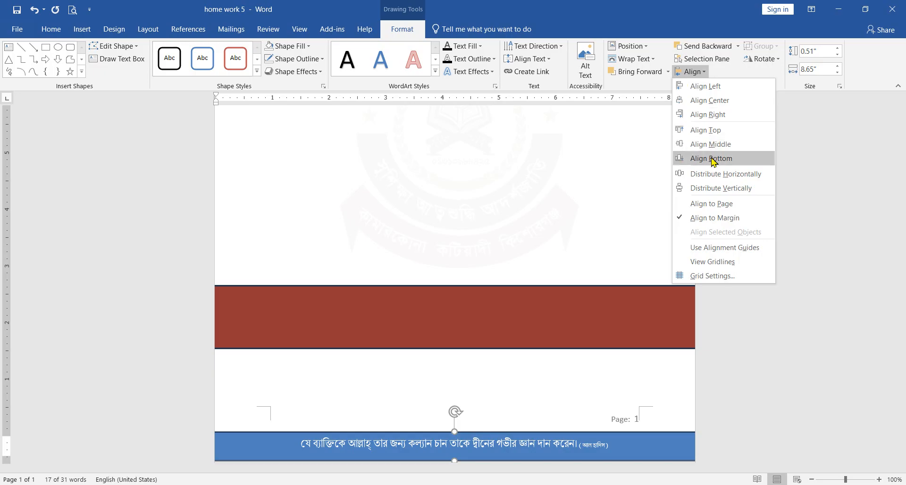
left_click(712, 158)
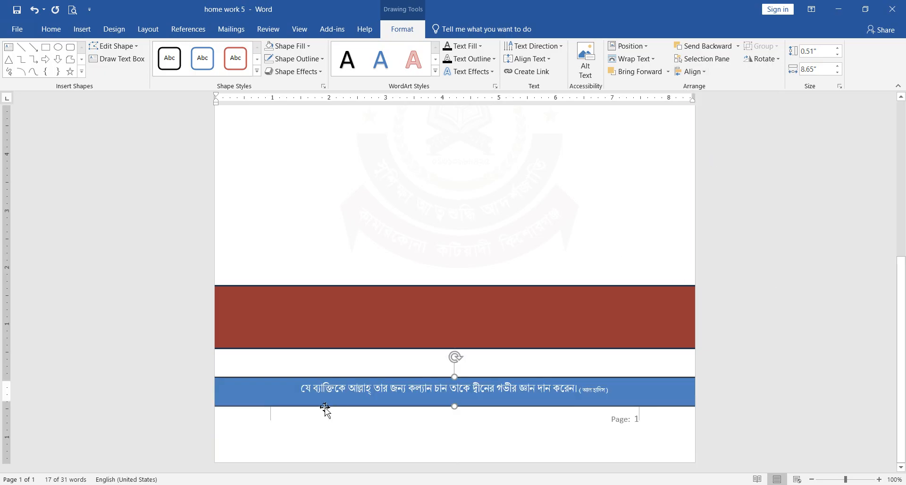
left_click_drag(388, 409, 387, 464)
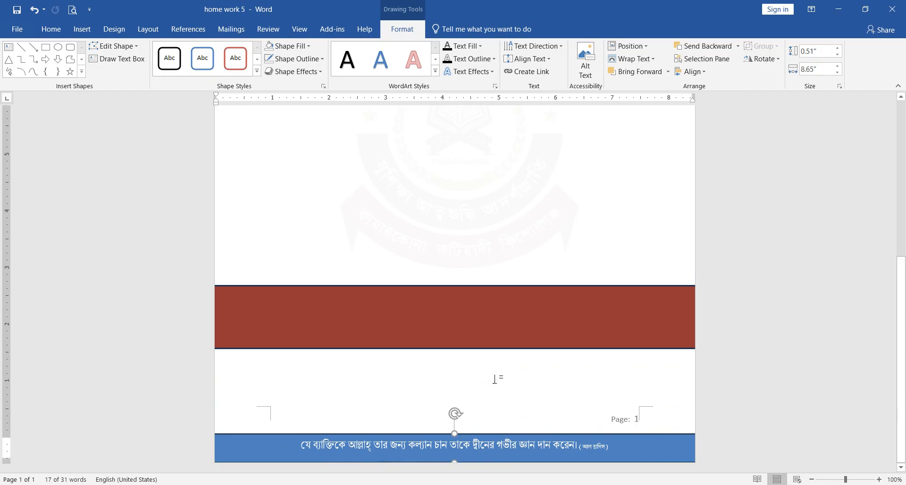
left_click(693, 71)
left_click(716, 103)
Reduce the red banner's height to about 0.43" and move it behind the blue banner, leaving a thin red strip above it
left_click(496, 350)
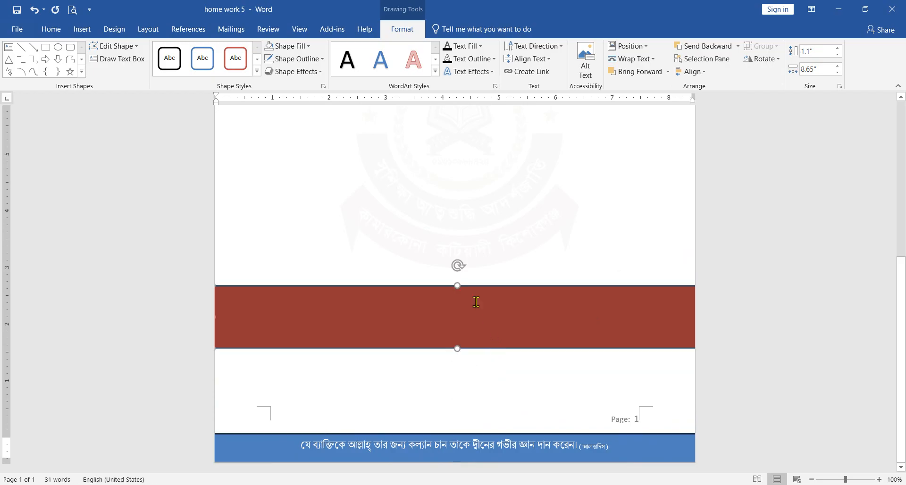
left_click_drag(457, 289, 457, 324)
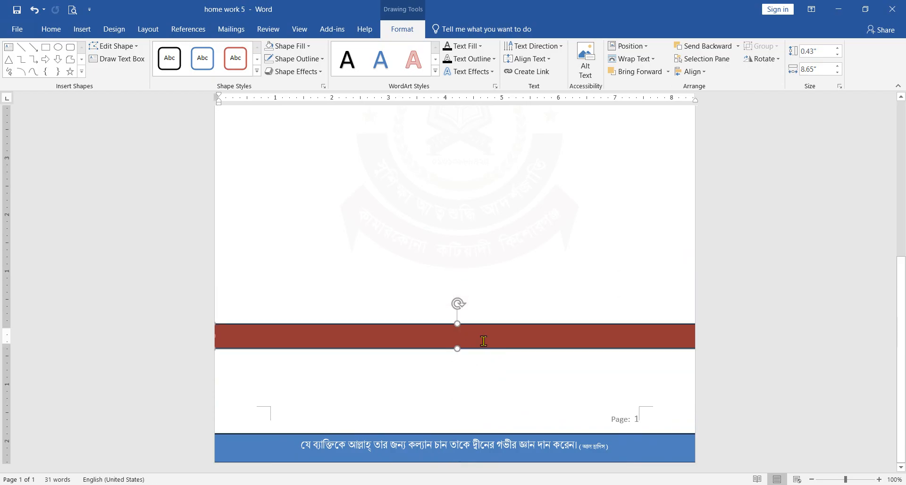
left_click_drag(491, 349, 487, 450)
left_click(435, 388)
Review the whole letterhead page from the header design to the footer banner
scroll(436, 385, "up", 5)
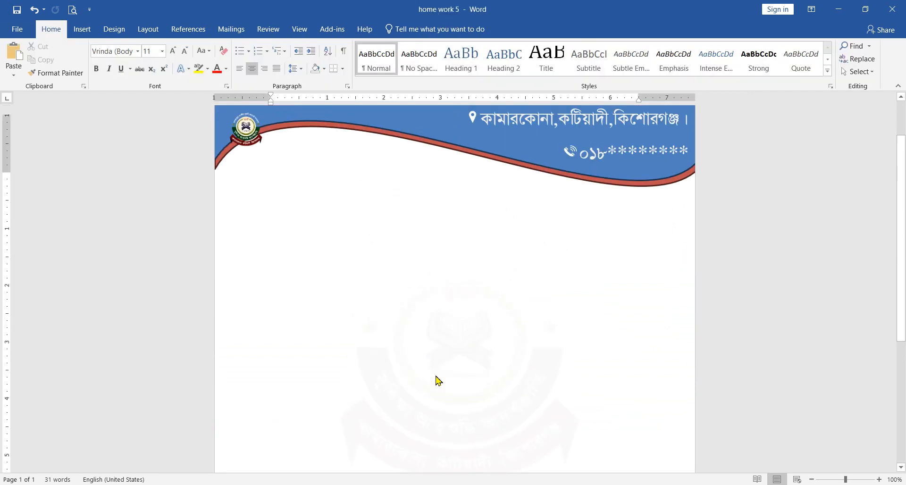
scroll(437, 373, "down", 5)
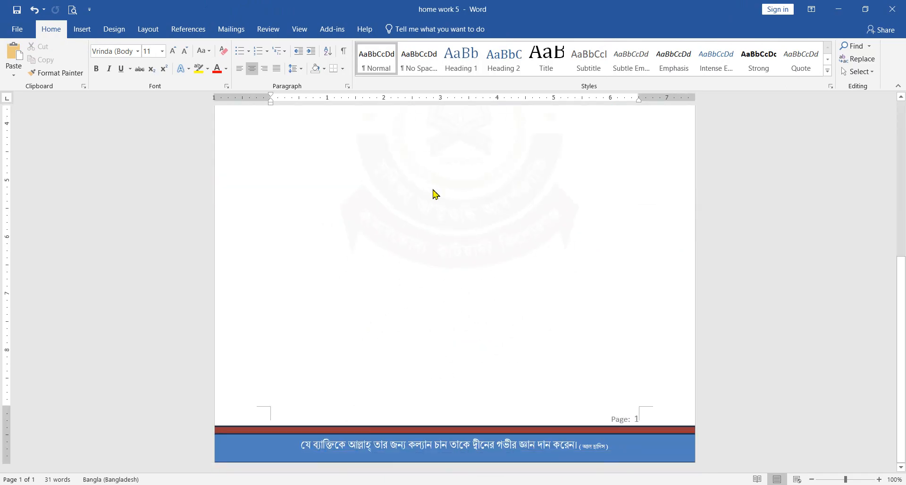
scroll(477, 274, "up", 5)
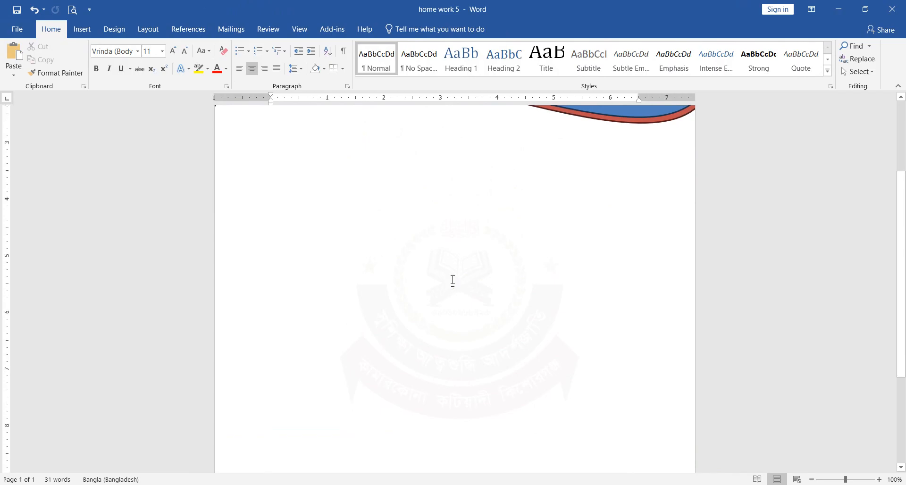
scroll(452, 280, "down", 3)
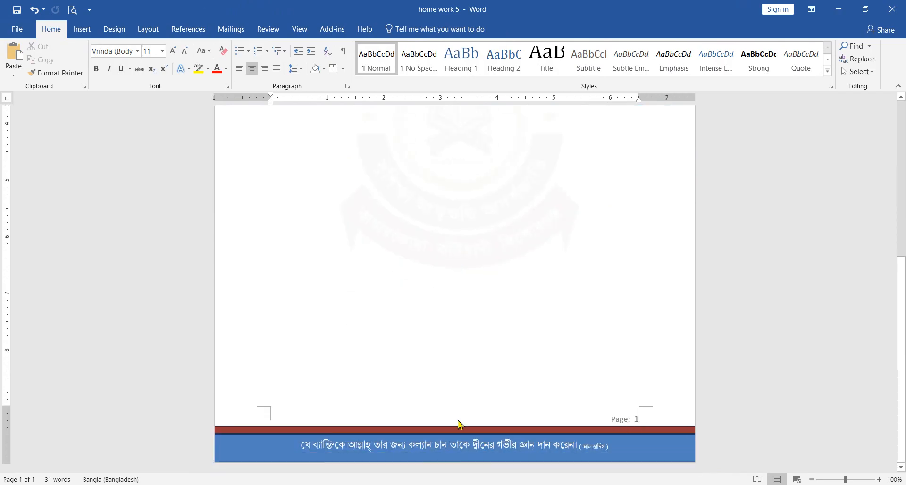
scroll(345, 406, "up", 6)
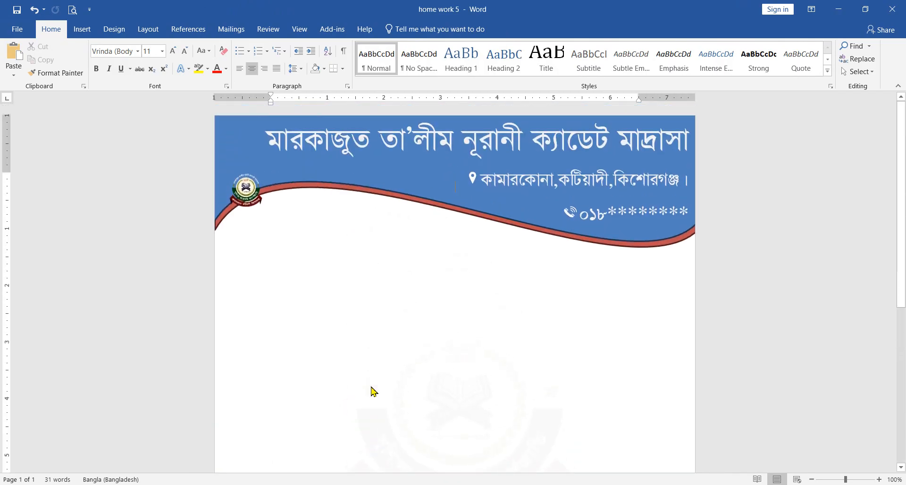
scroll(313, 312, "down", 6)
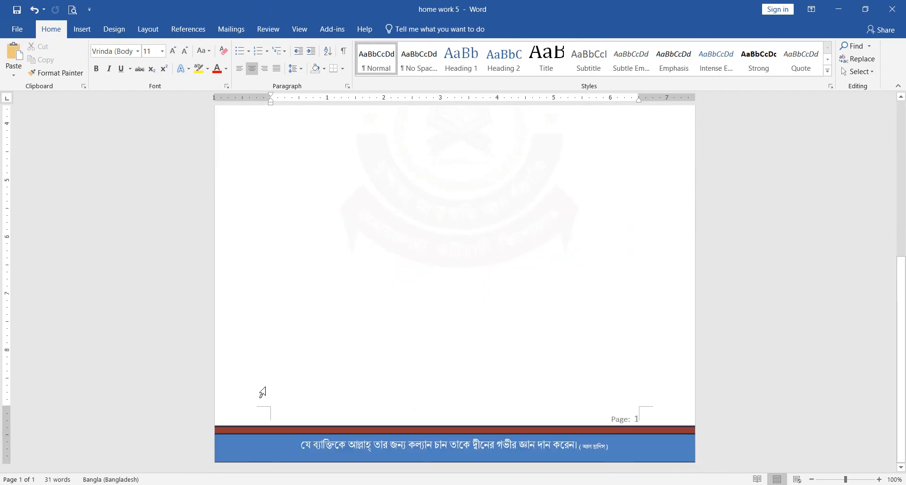
Insert a page break in the body to add a second page, and check its header, watermark and page number
left_click(287, 378)
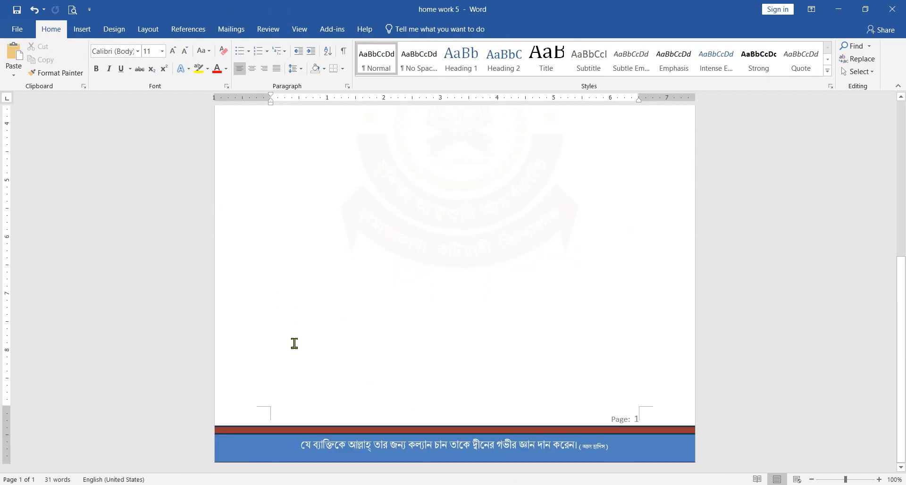
left_click(82, 29)
left_click(65, 62)
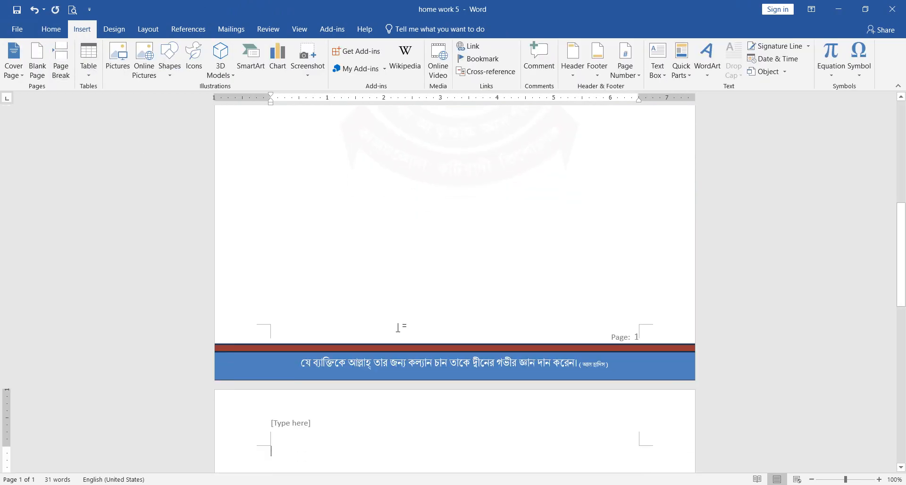
scroll(397, 331, "down", 6)
scroll(361, 308, "down", 7)
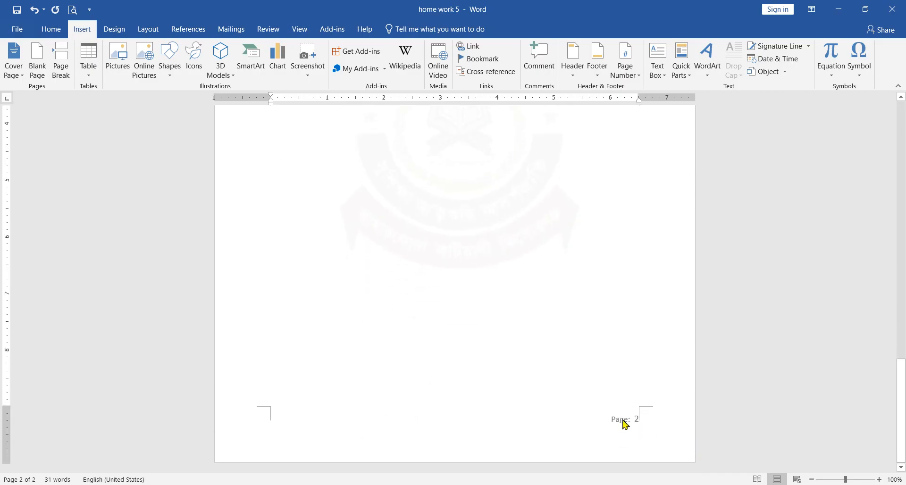
scroll(488, 375, "up", 5)
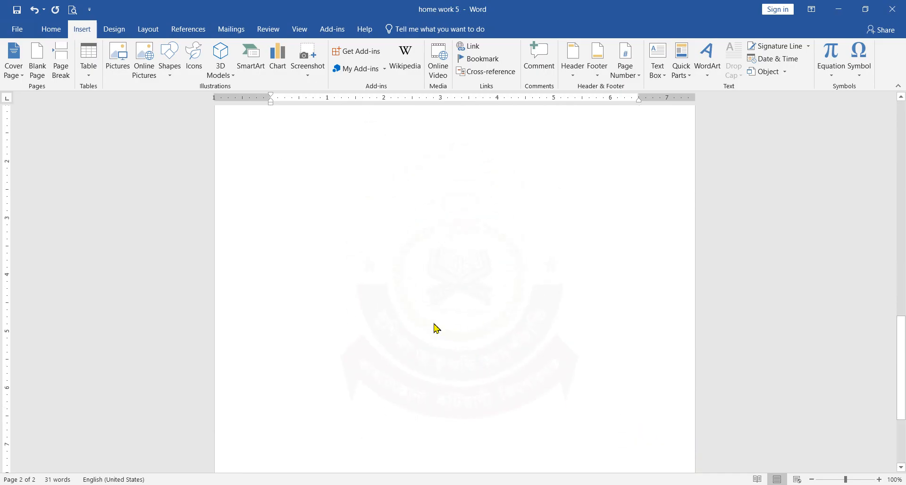
scroll(490, 359, "up", 9)
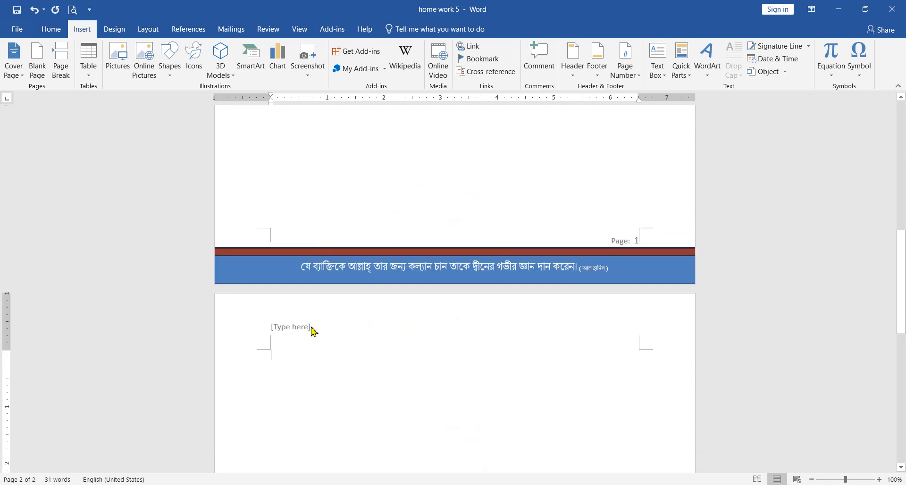
Remove the "[Type here]" header on page 2, leave header editing and check both pages
double_click(311, 330)
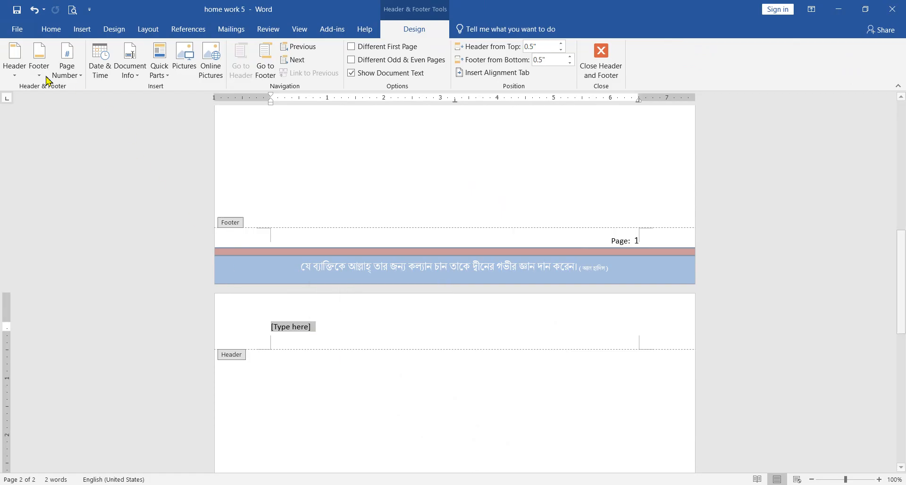
left_click(15, 75)
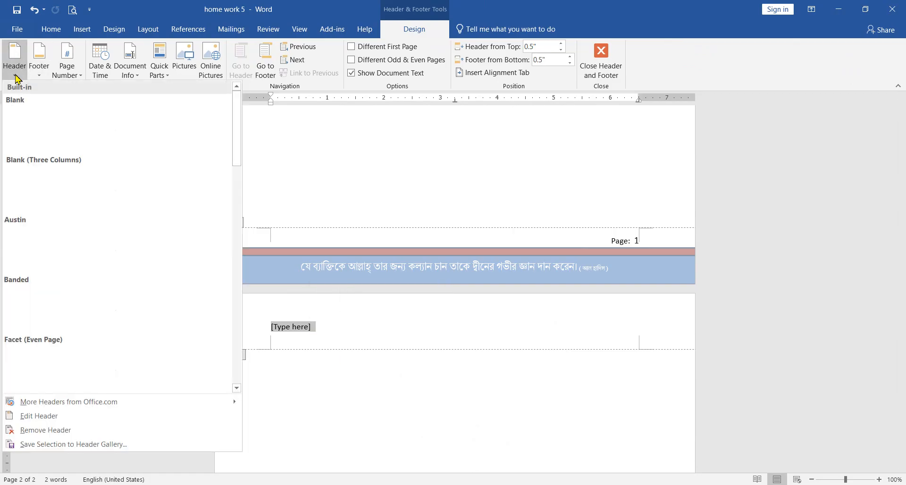
left_click(61, 430)
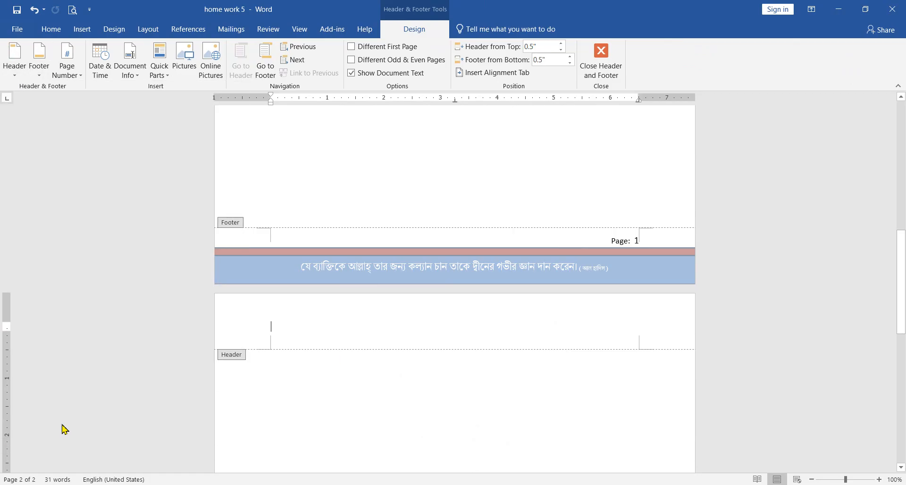
double_click(361, 370)
scroll(449, 384, "down", 10)
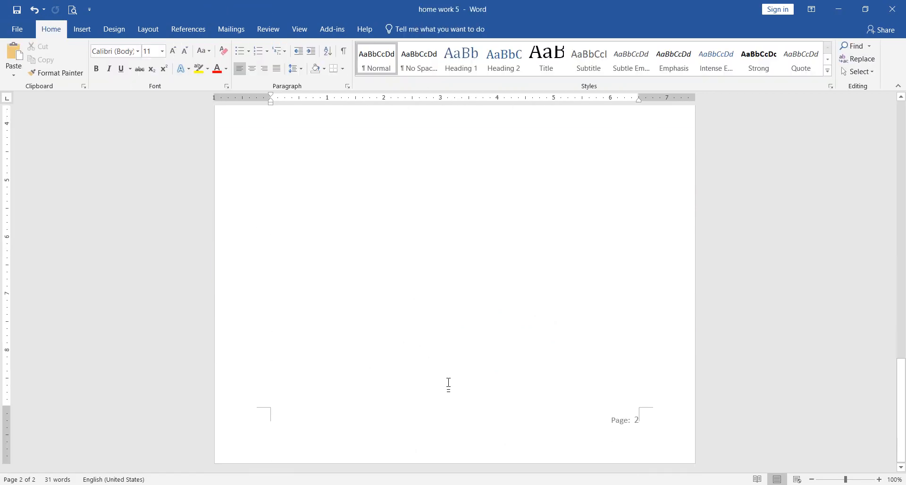
scroll(580, 388, "up", 20)
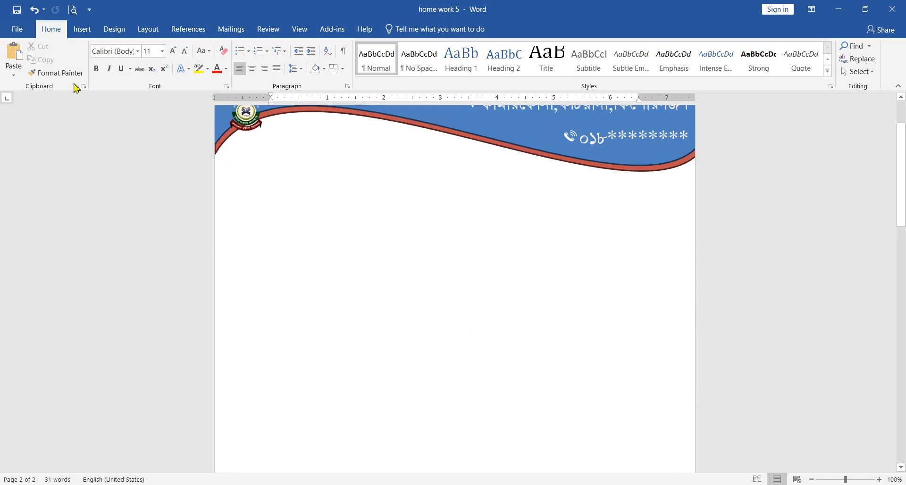
Undo the header removal and the page break
left_click(33, 10)
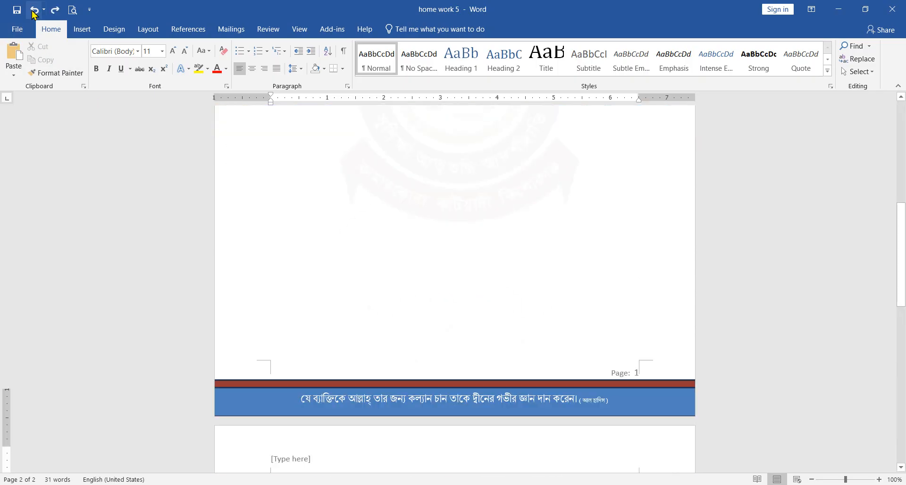
left_click(34, 11)
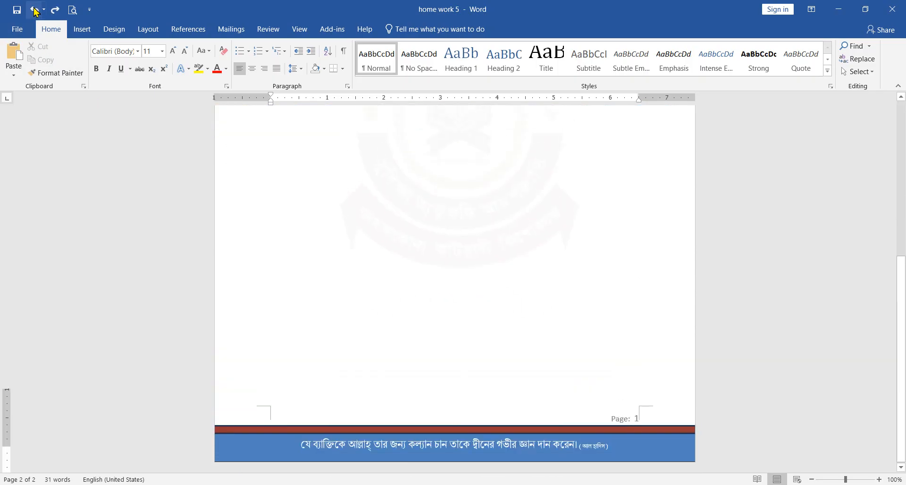
scroll(491, 297, "up", 3)
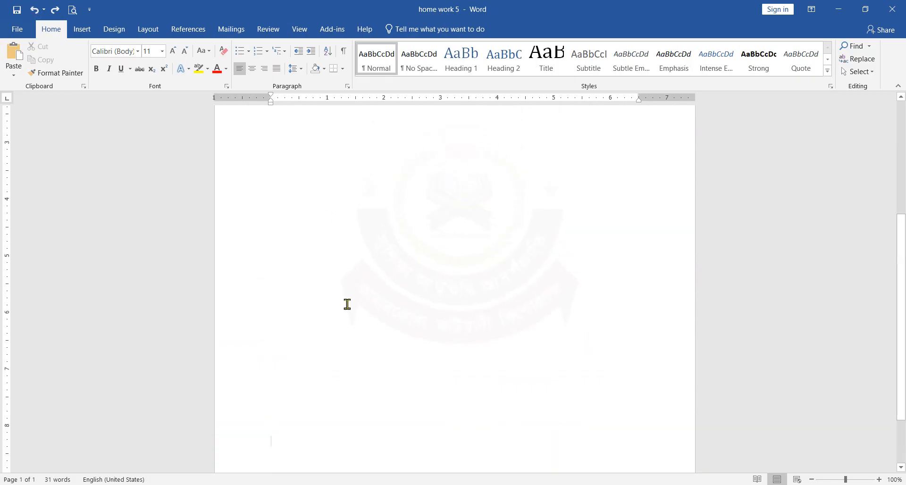
Insert a page break again to create a second page and go to its header
left_click(82, 29)
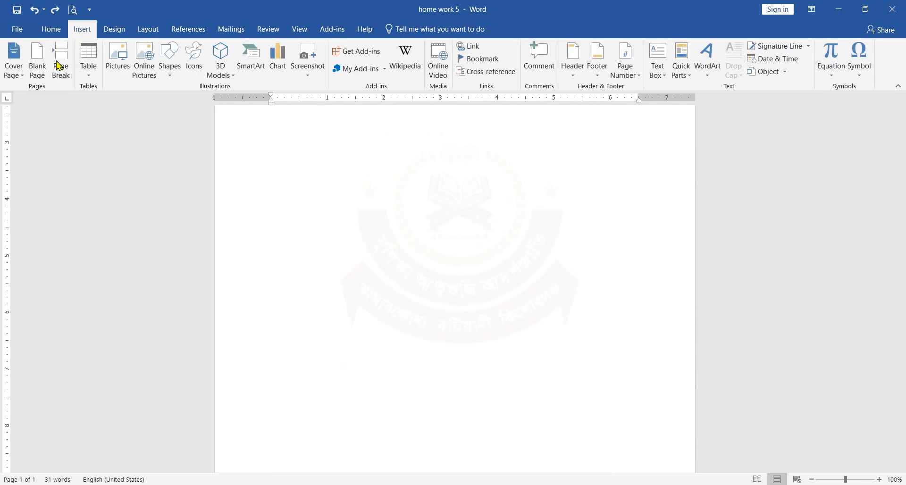
left_click(61, 61)
scroll(377, 307, "down", 14)
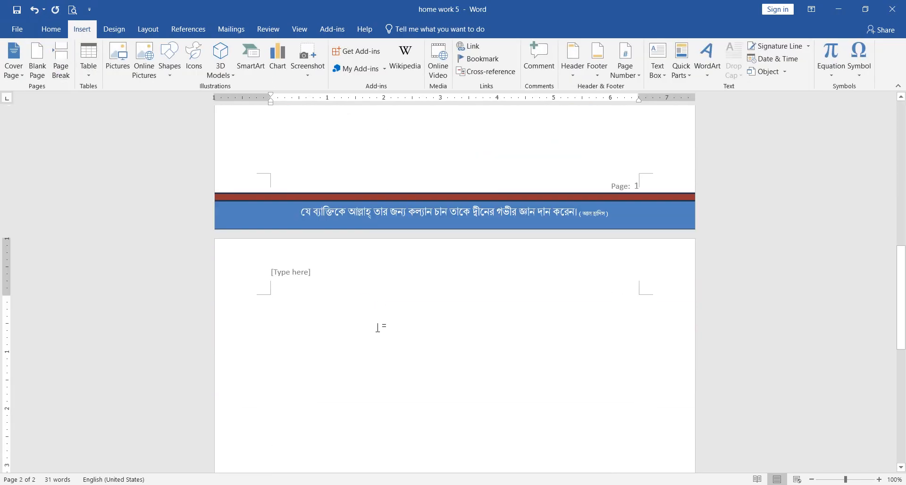
Delete the "[Type here]" header placeholder on page 2 and leave header editing
scroll(348, 307, "up", 11)
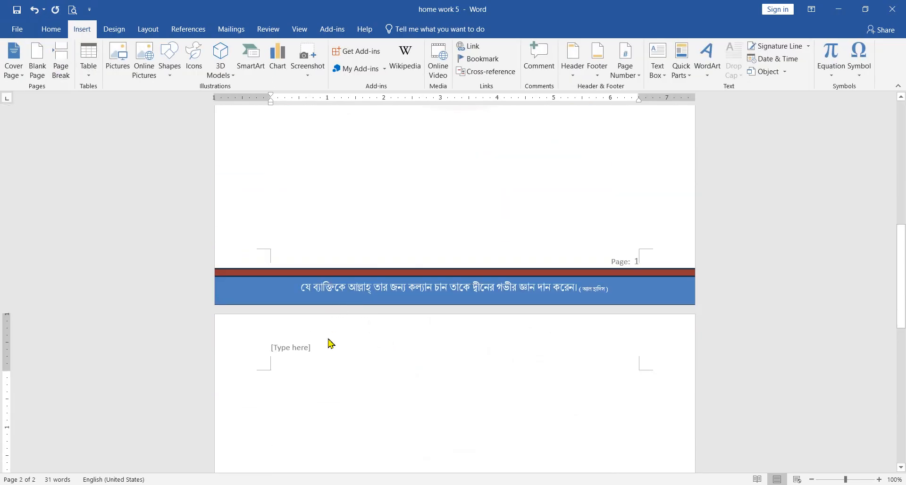
double_click(330, 343)
scroll(330, 342, "down", 8)
scroll(340, 278, "up", 8)
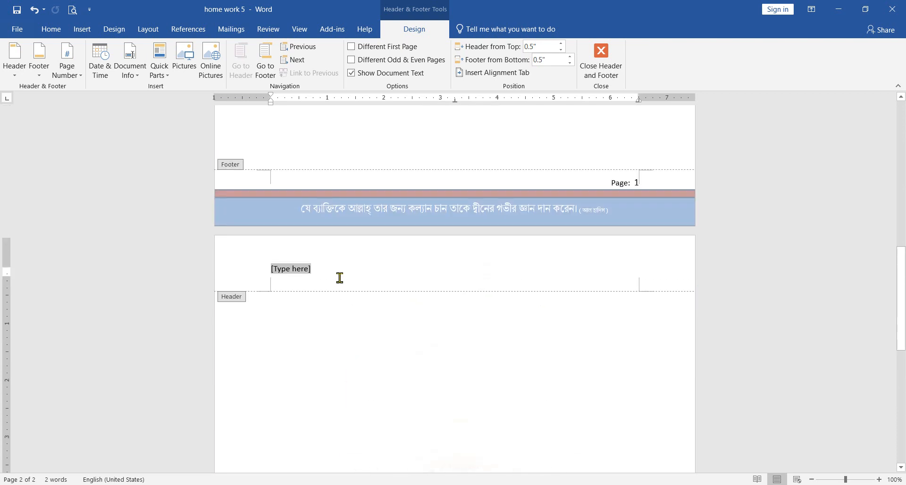
key("Delete")
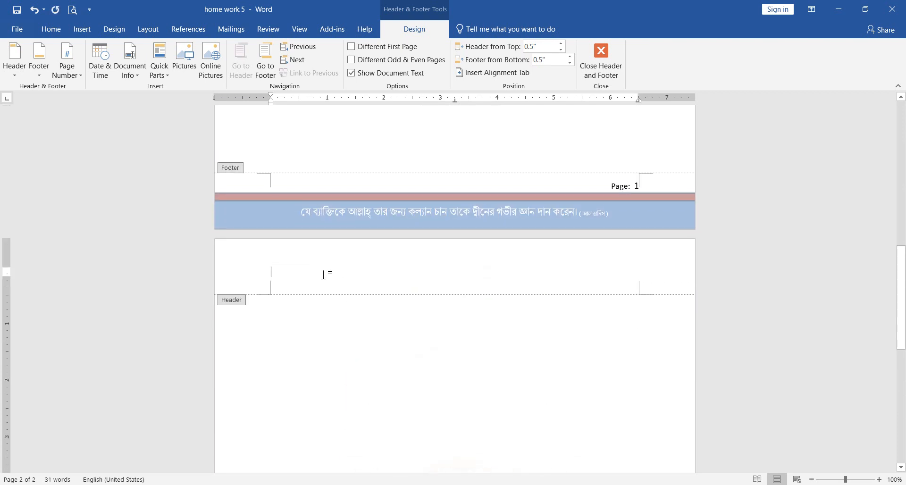
scroll(334, 258, "down", 4)
scroll(334, 257, "up", 4)
double_click(370, 353)
Examine the logo watermark and "Page:" number on page 2 and compare them with page 1's letterhead and footer banner
scroll(369, 345, "down", 3)
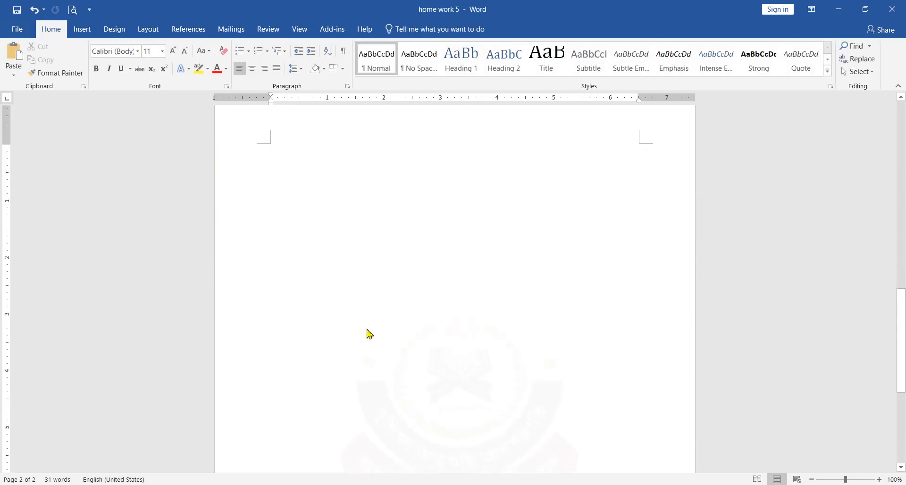
scroll(470, 301, "down", 5)
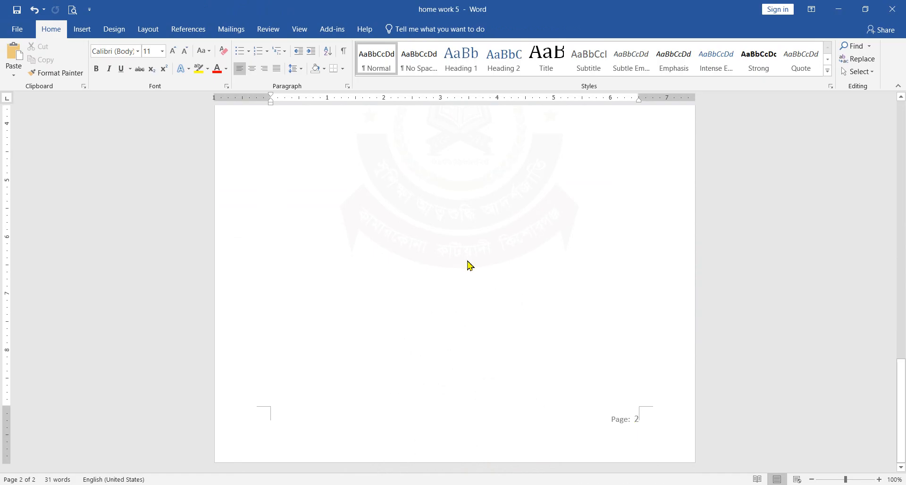
scroll(462, 264, "up", 3)
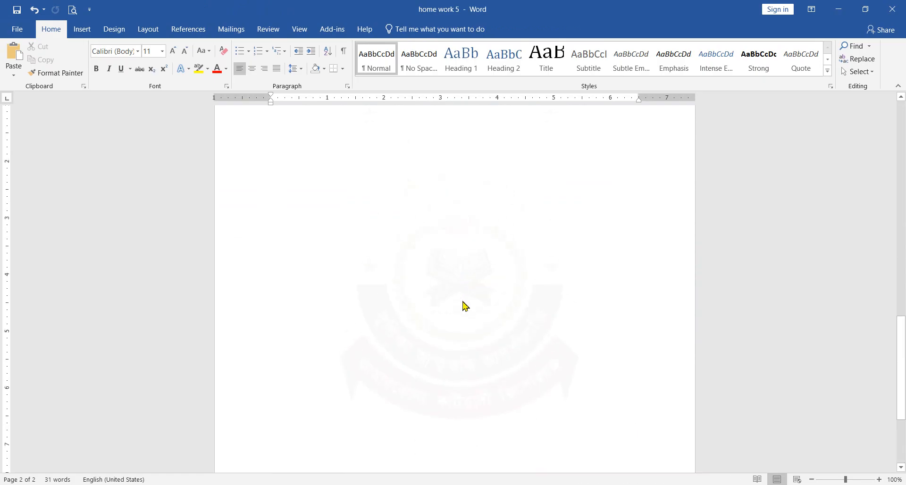
scroll(464, 303, "down", 5)
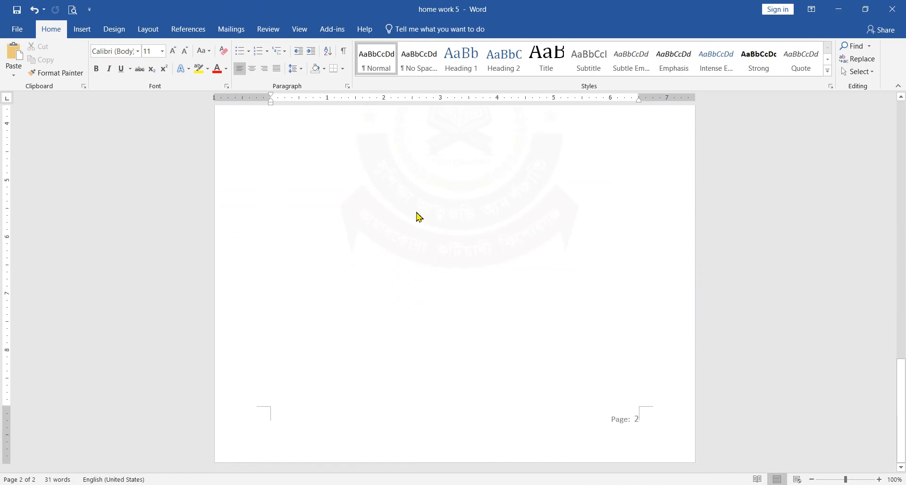
scroll(451, 253, "up", 3)
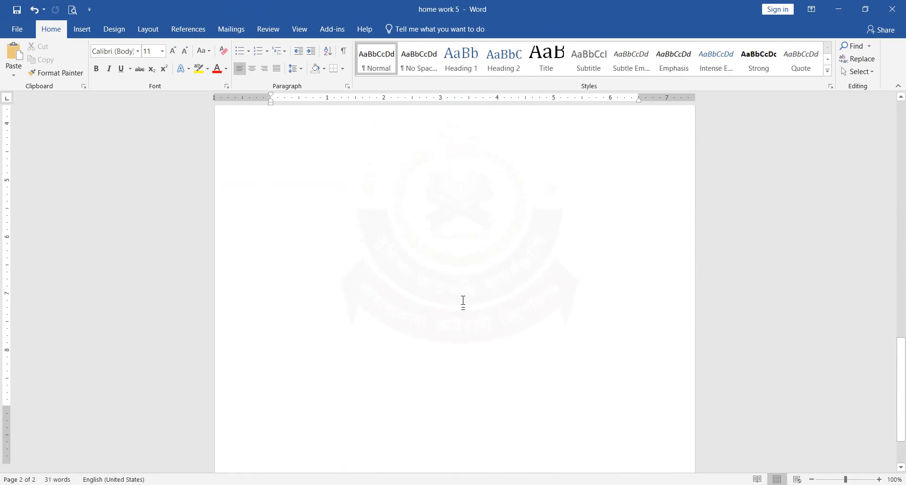
scroll(461, 303, "down", 3)
scroll(498, 289, "up", 3)
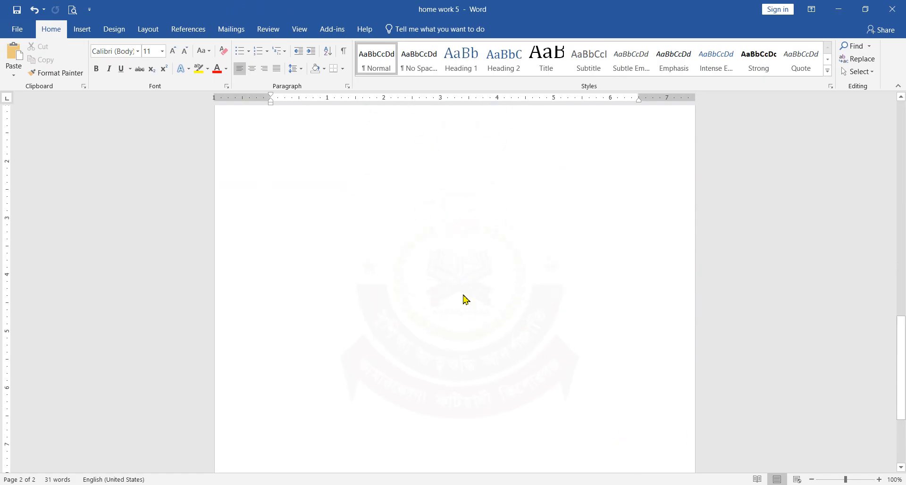
scroll(465, 299, "up", 3)
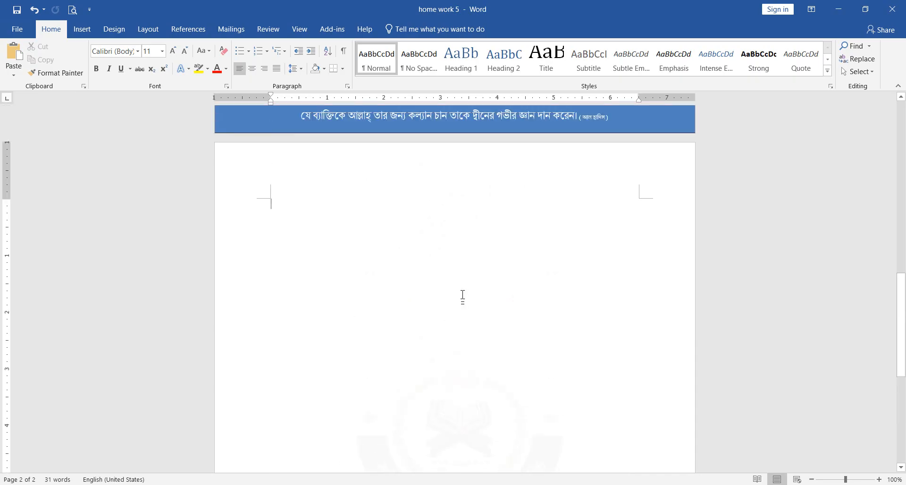
scroll(463, 297, "down", 6)
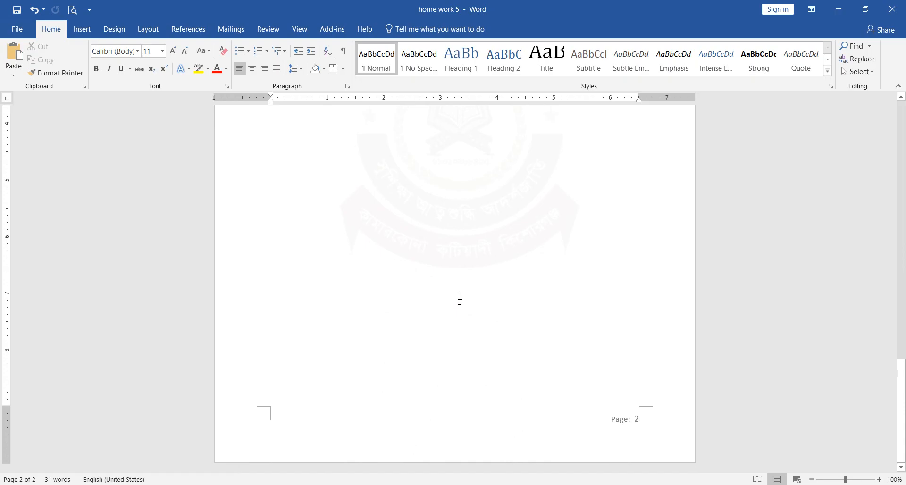
scroll(460, 296, "up", 6)
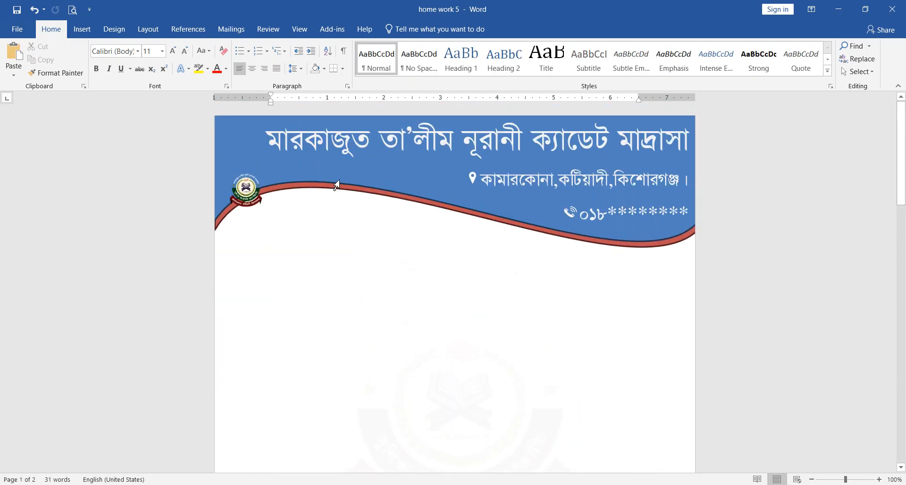
key("ctrl+End")
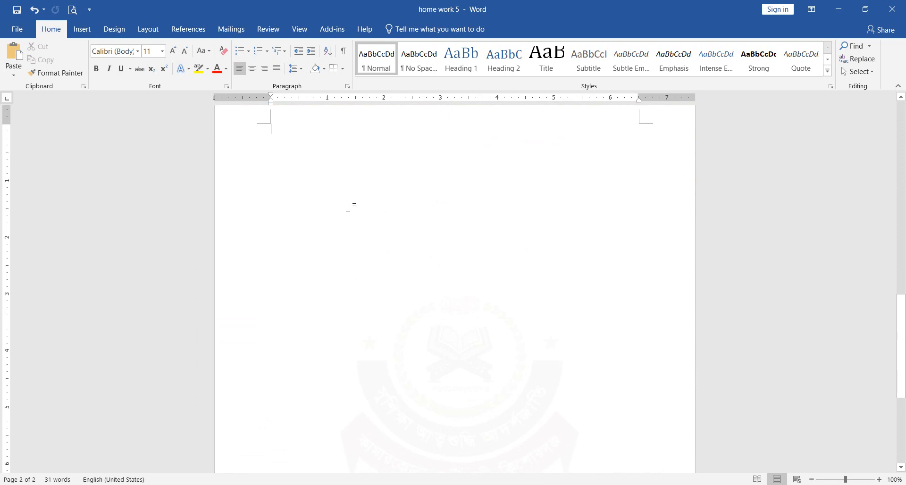
scroll(356, 208, "up", 3)
scroll(362, 316, "down", 5)
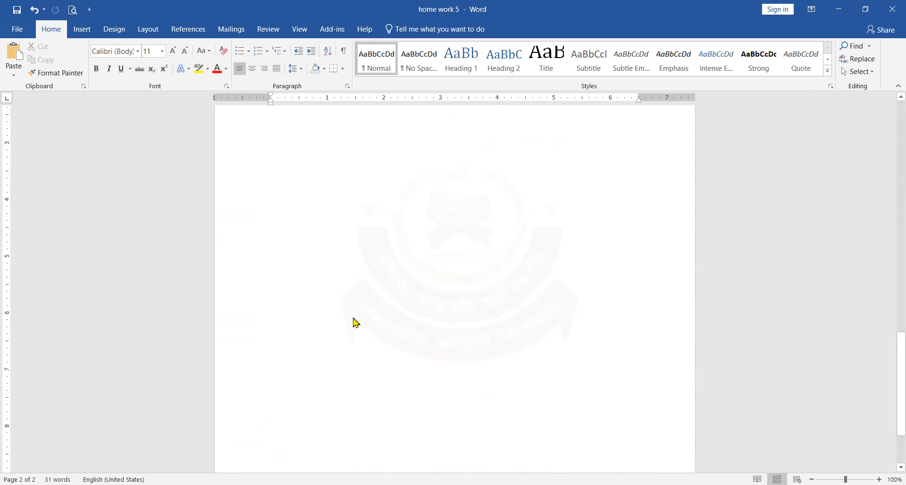
scroll(355, 323, "down", 4)
scroll(587, 408, "up", 6)
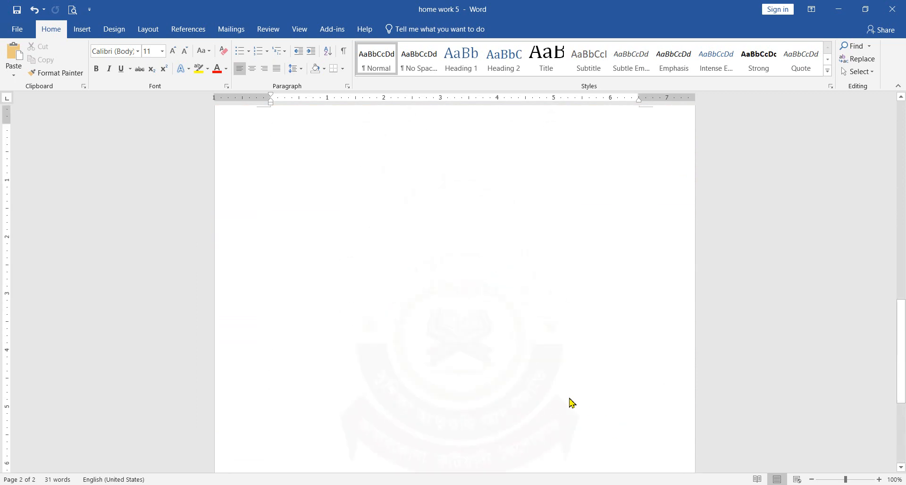
scroll(509, 379, "down", 6)
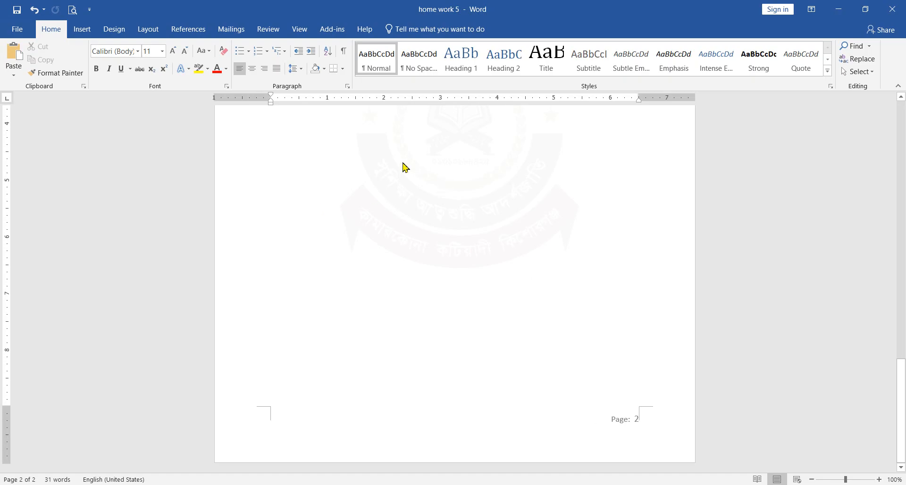
scroll(447, 218, "up", 3)
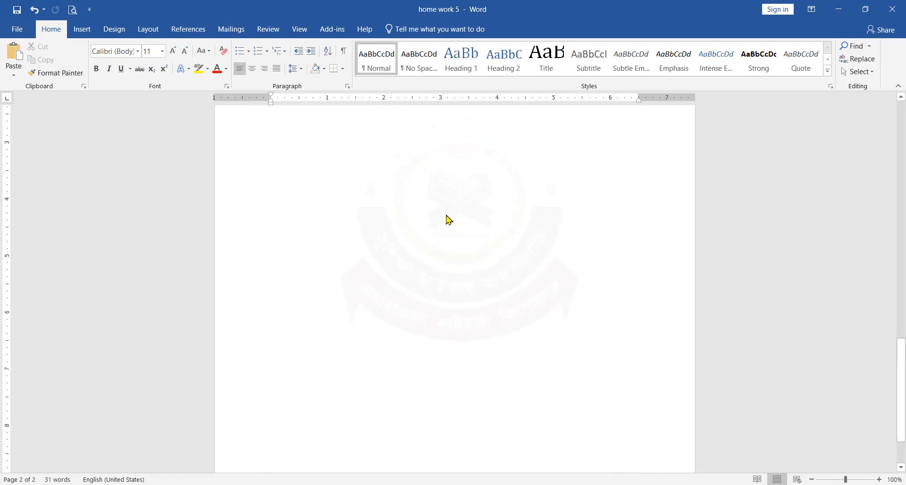
scroll(447, 218, "up", 5)
scroll(448, 218, "down", 7)
scroll(447, 218, "up", 4)
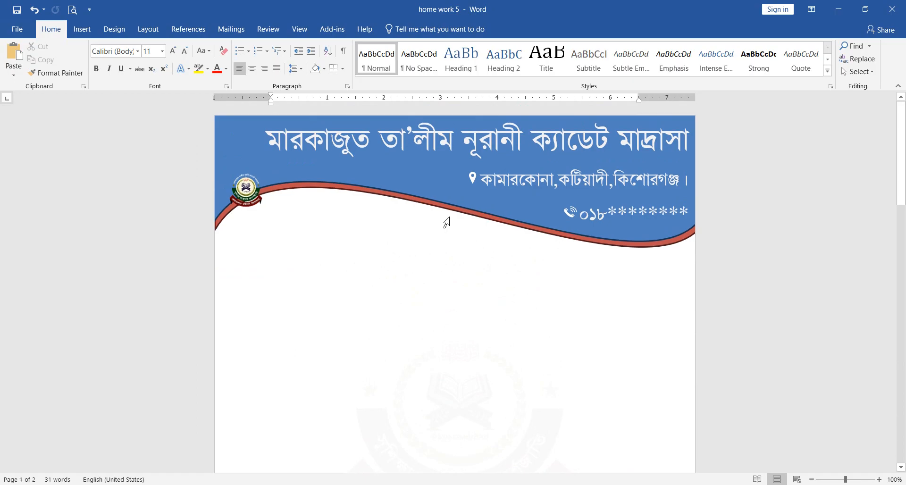
scroll(360, 206, "down", 18)
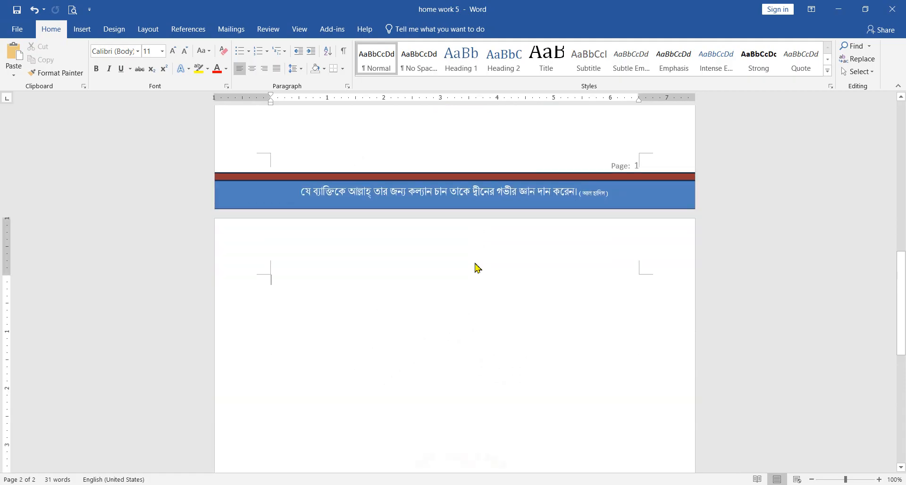
left_click(488, 204)
left_click_drag(489, 206, 487, 202)
left_click(487, 154)
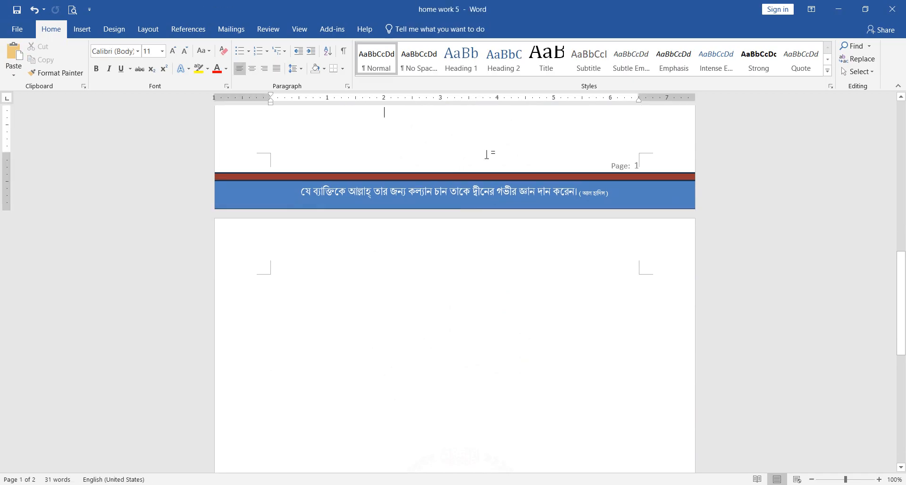
left_click(82, 29)
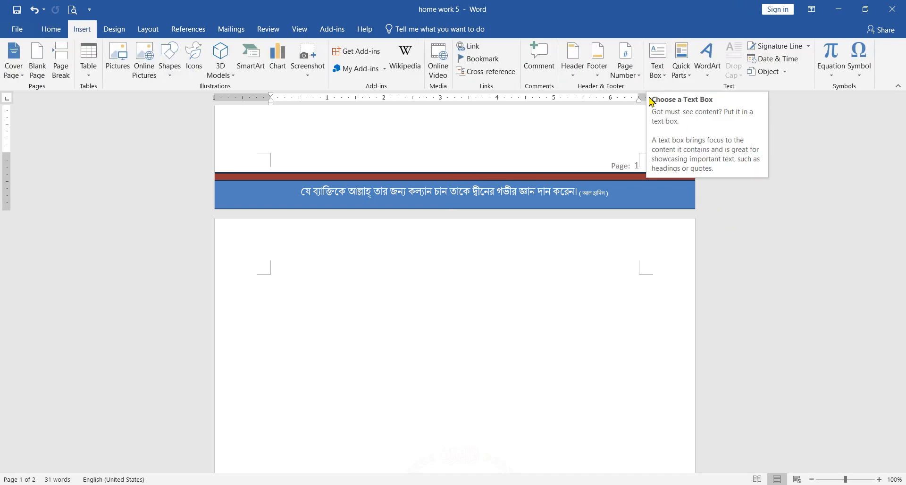
left_click(691, 80)
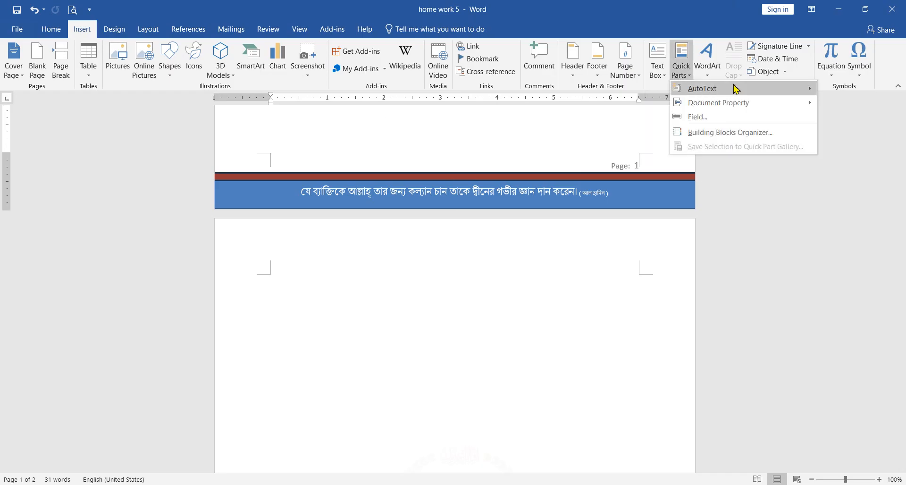
mouse_move(685, 109)
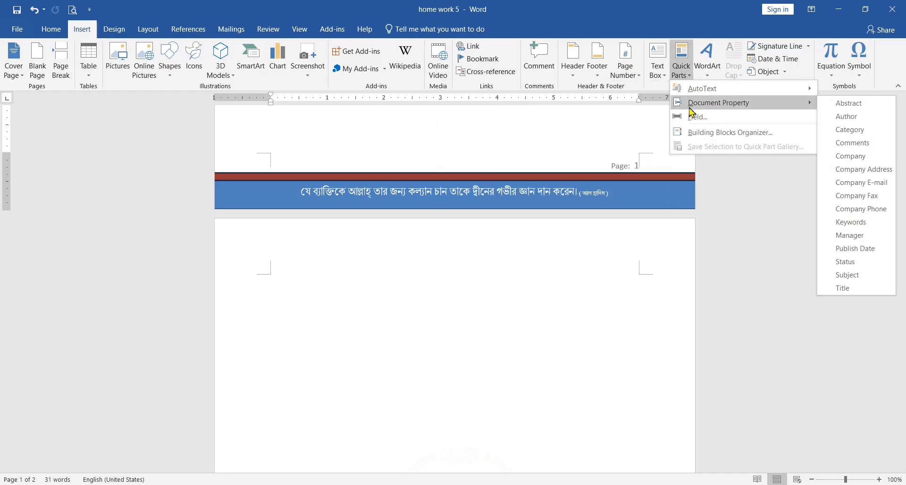
left_click(470, 275)
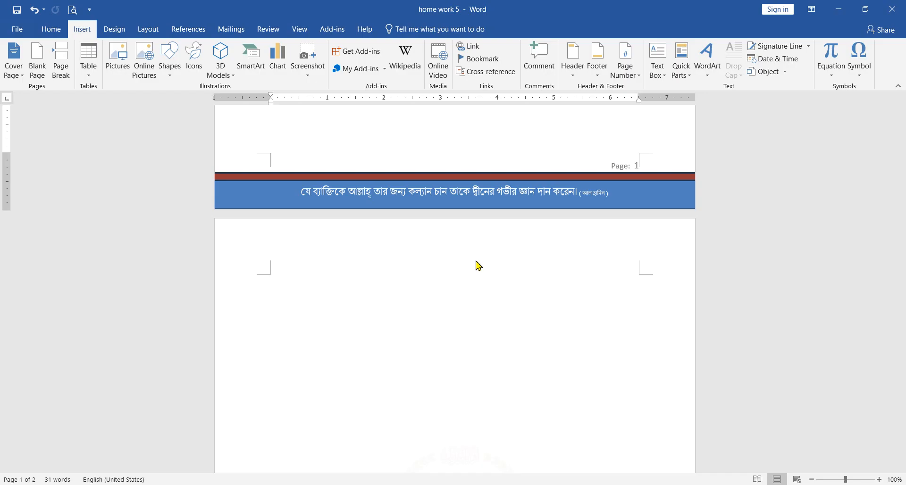
Enter the lines "To" and "The Principal" in the body of page 2
left_click(326, 310)
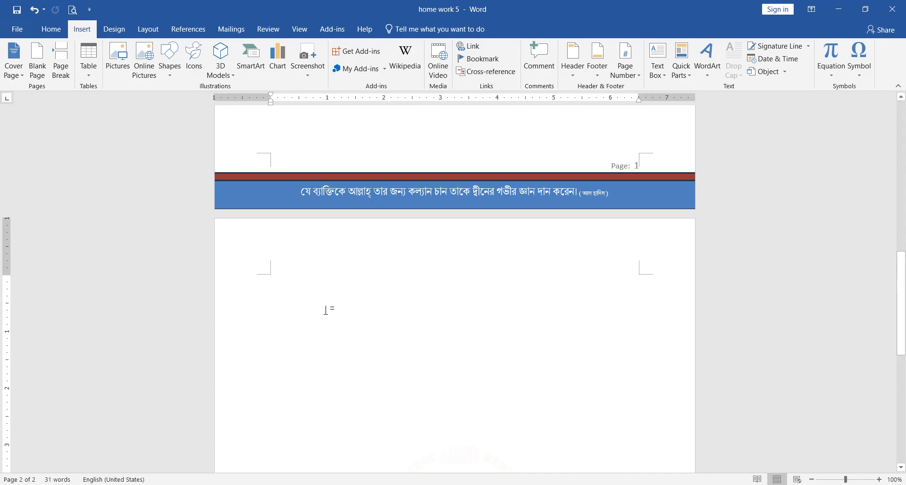
type("To")
key("Return")
type("T")
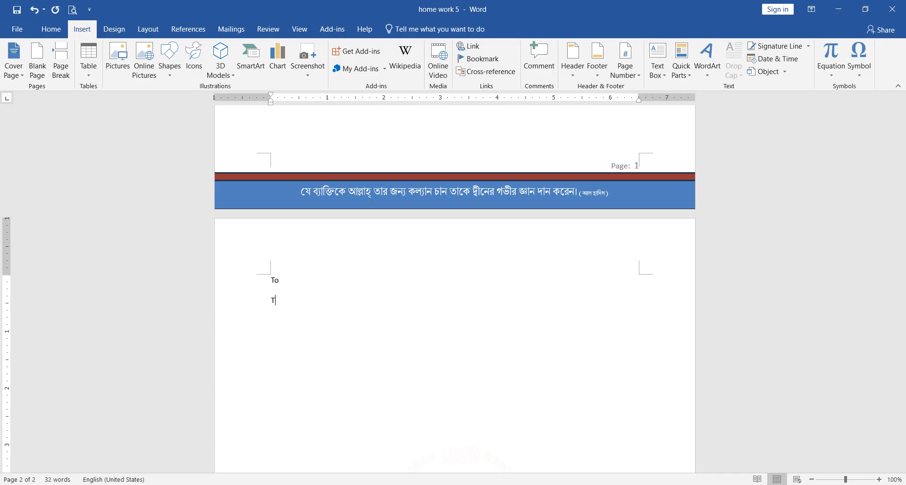
type("he Prin")
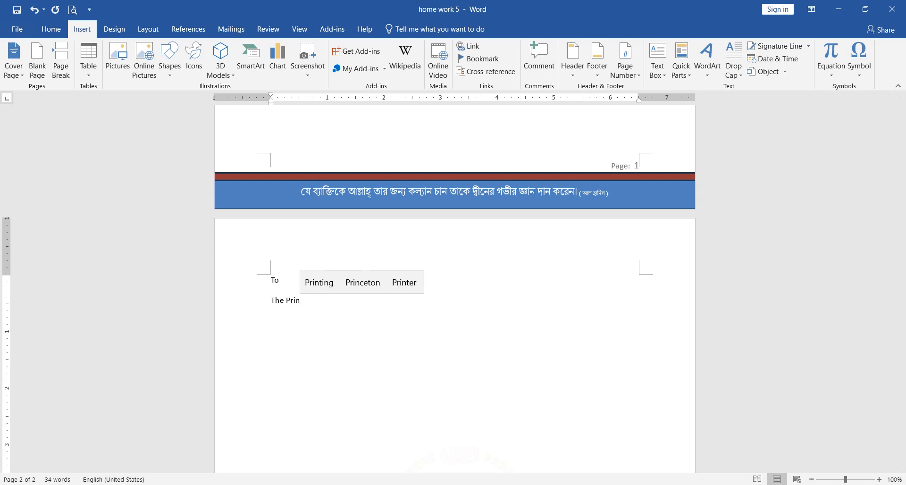
type("cip")
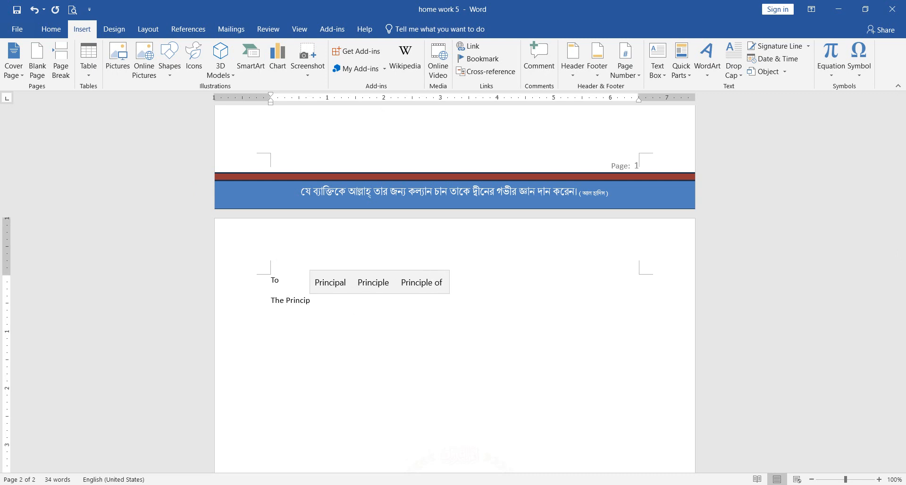
type("al")
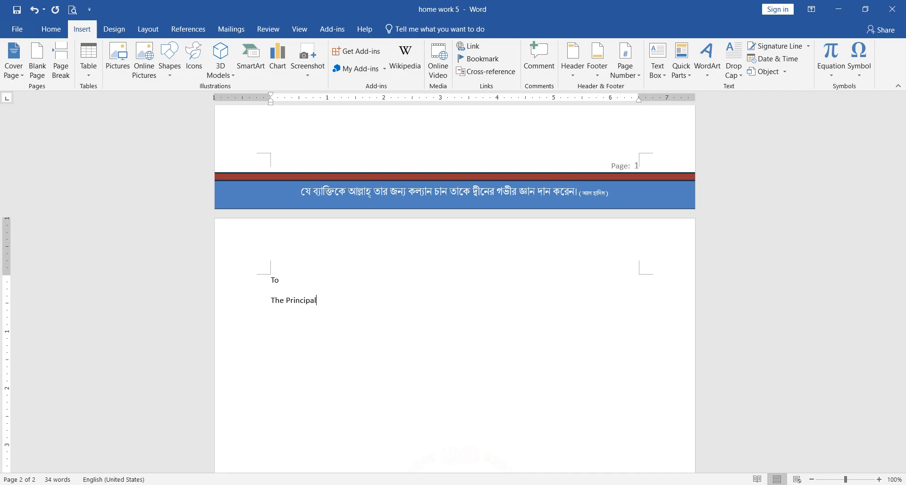
key("Return")
Select the "To" and "The Principal" lines on page 2 and look over the Quick Parts options, including Document Property
scroll(275, 309, "down", 3)
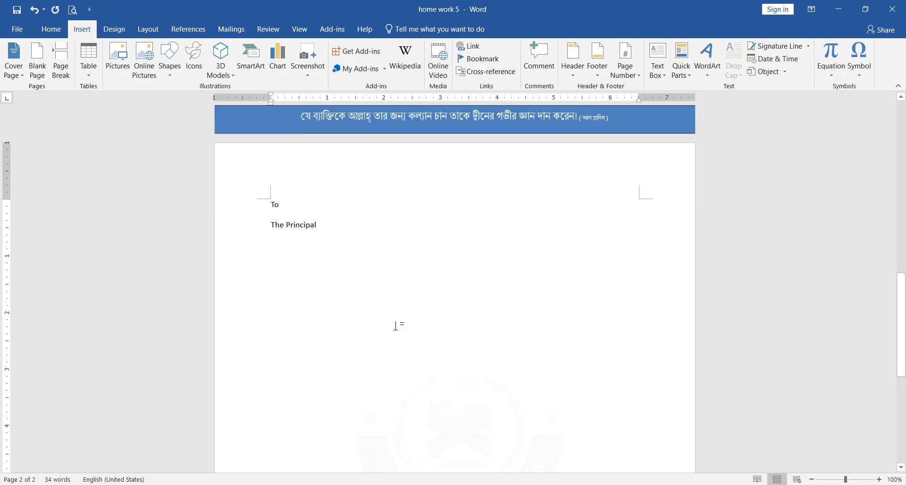
scroll(302, 290, "down", 9)
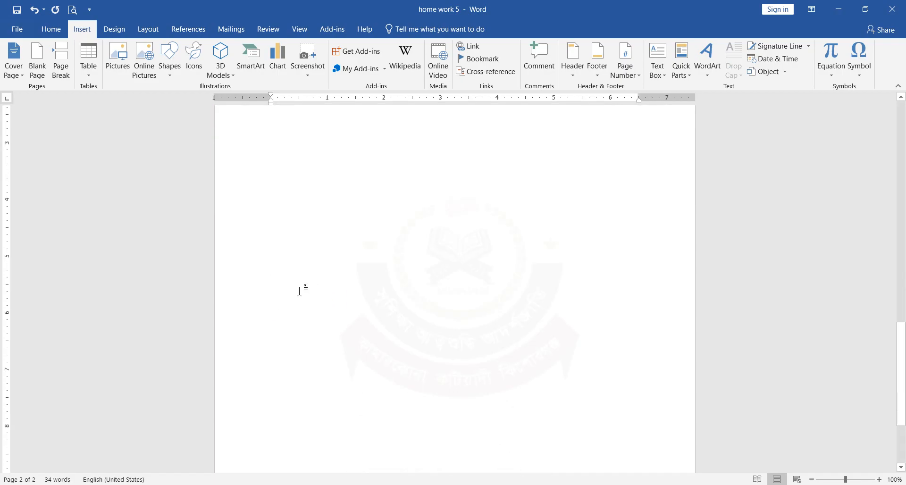
scroll(378, 322, "down", 3)
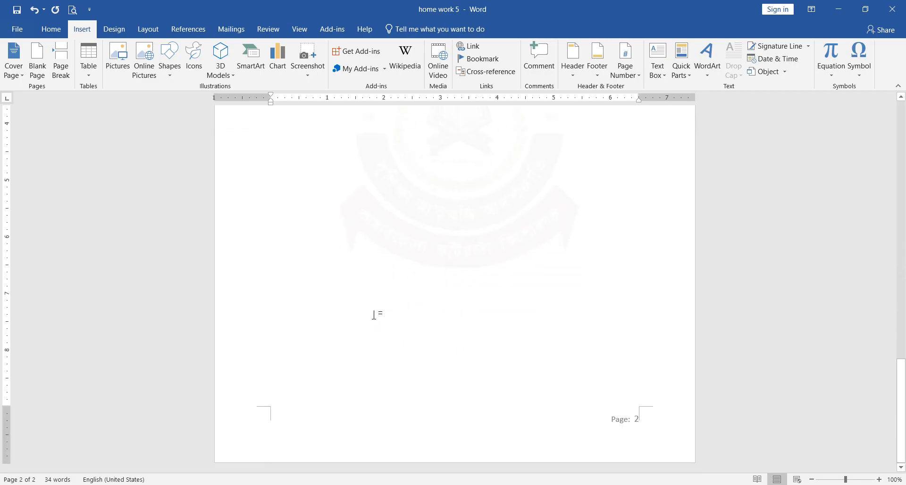
scroll(374, 315, "up", 15)
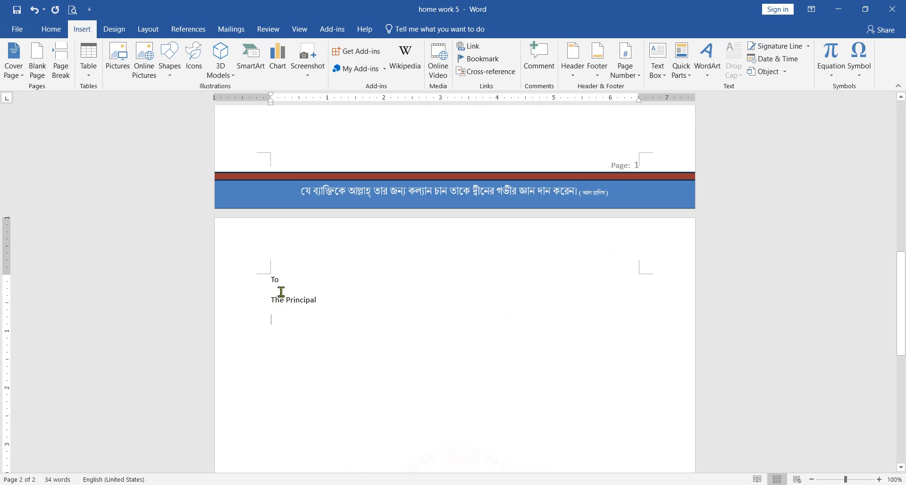
left_click_drag(272, 279, 346, 349)
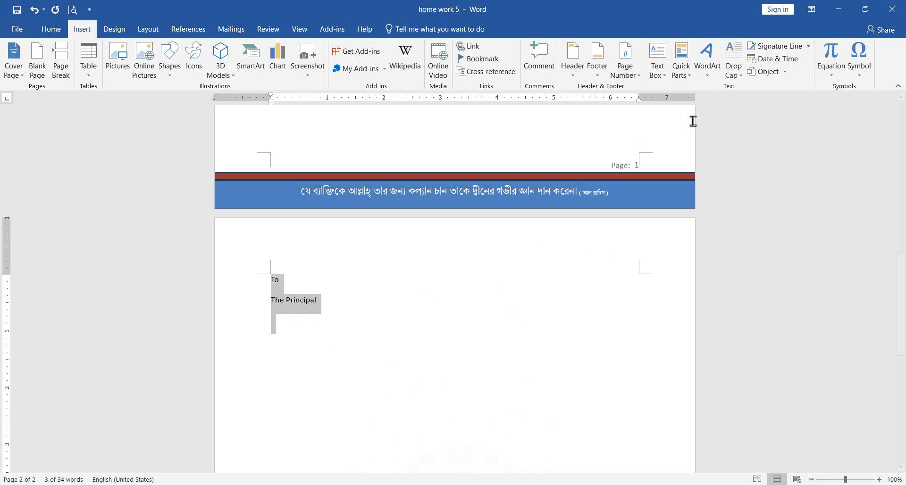
left_click(681, 64)
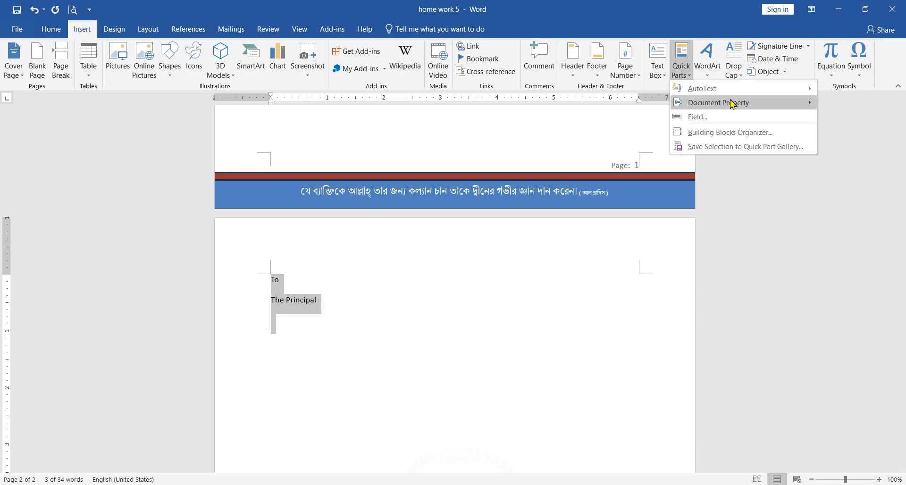
mouse_move(711, 94)
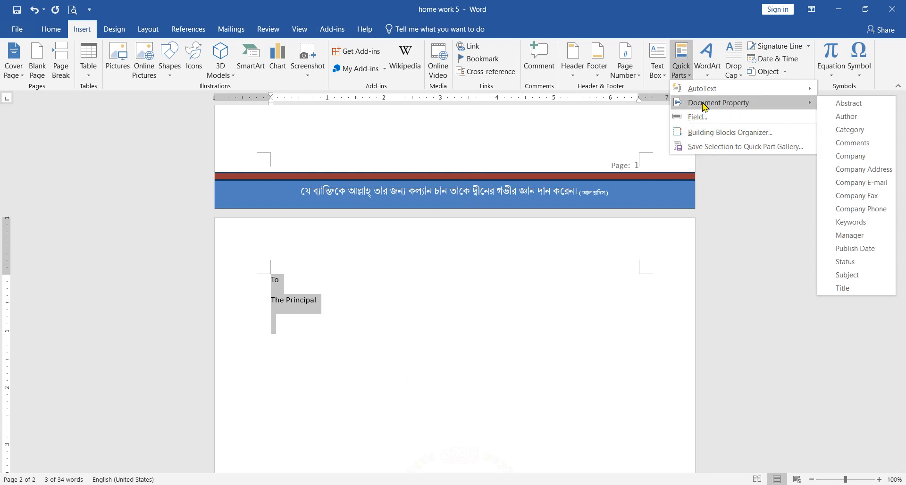
left_click(321, 305)
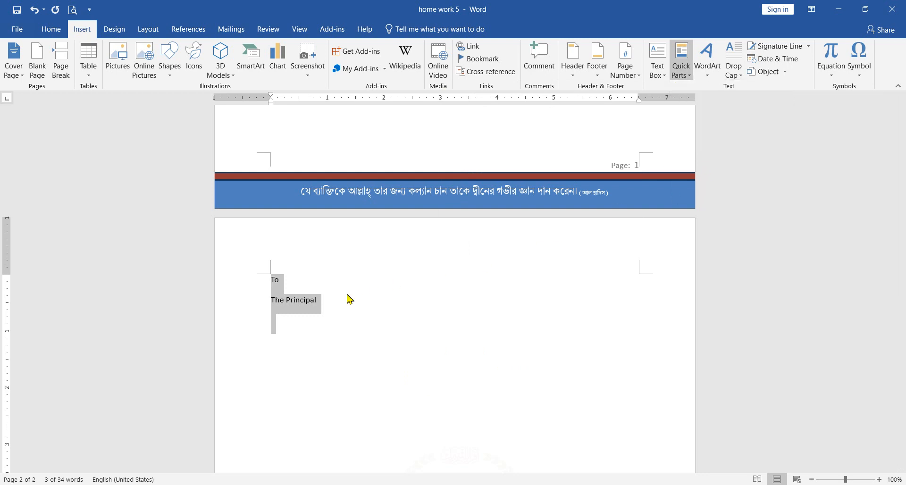
left_click(285, 301)
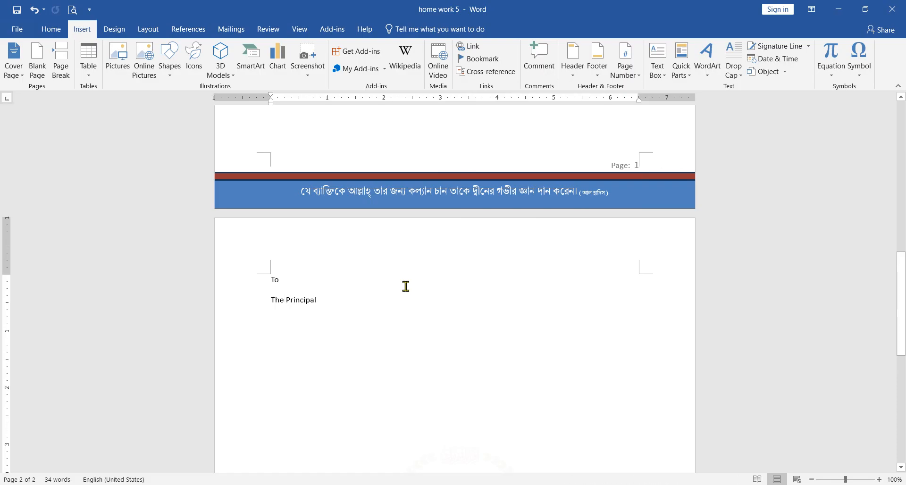
Insert a built-in simple text box on page 1 below the blue letterhead
scroll(404, 283, "up", 15)
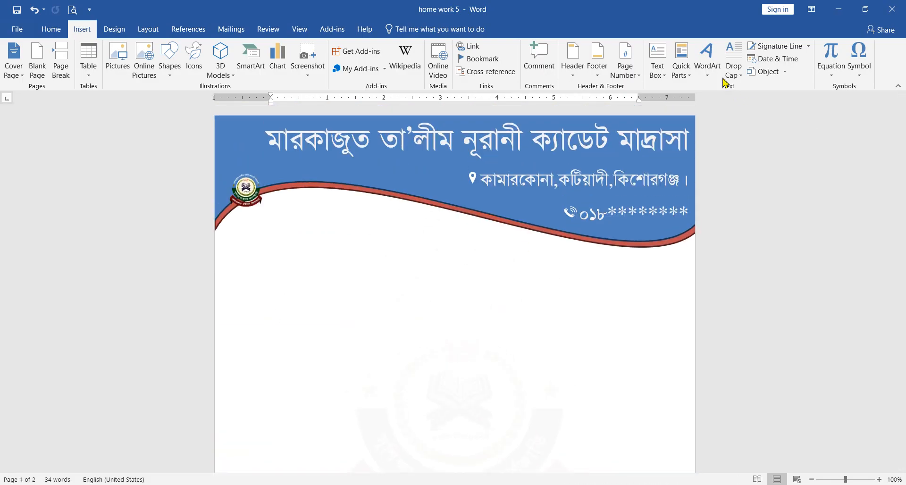
left_click(323, 247)
left_click(347, 264)
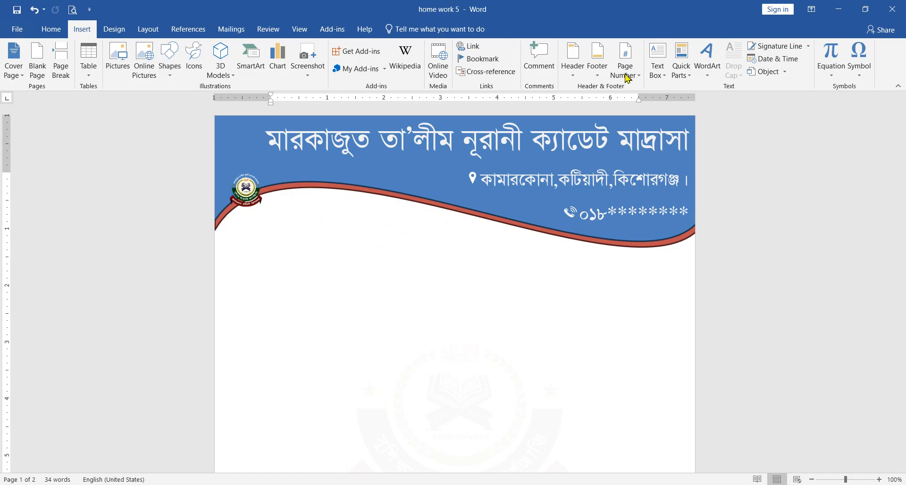
left_click(657, 62)
left_click(680, 137)
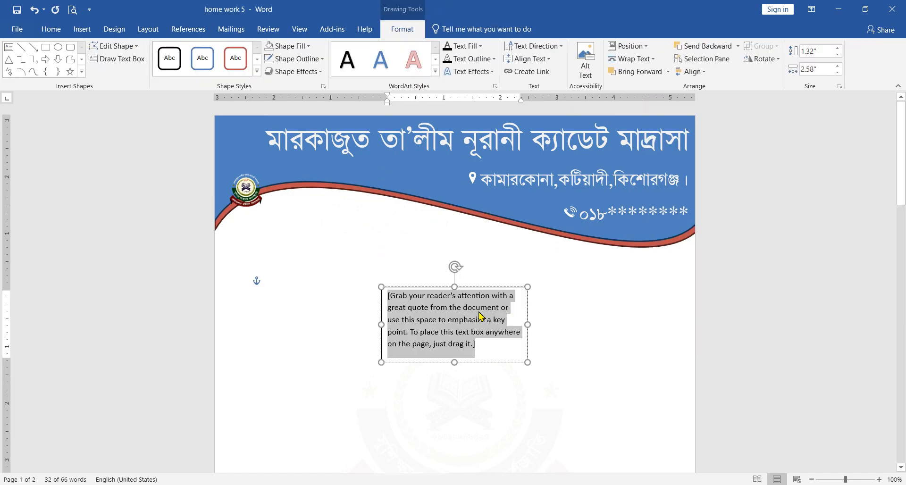
Replace the text box's placeholder text with sample paragraphs generated by =rand()
key("Delete")
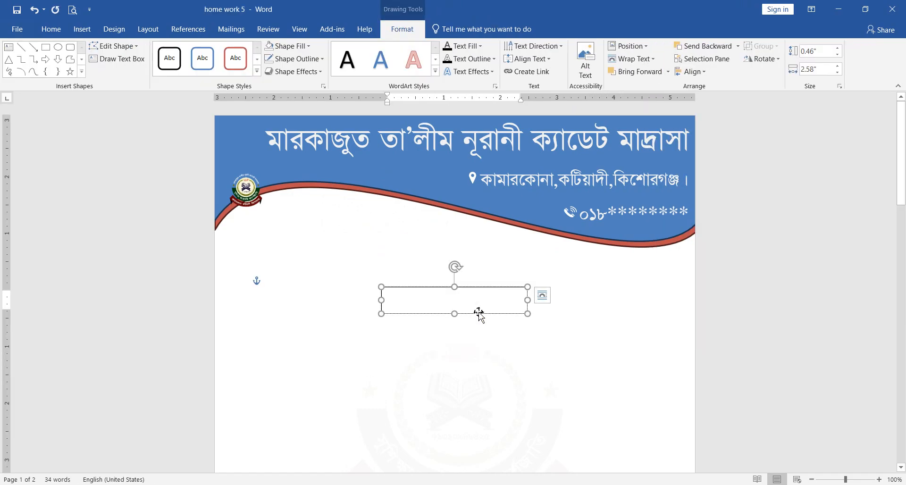
type("=rand(")
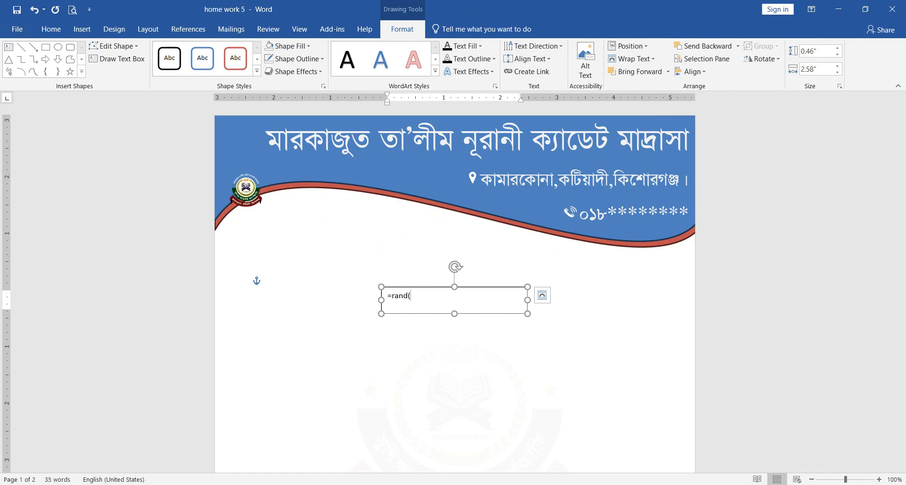
type(")")
key("Return")
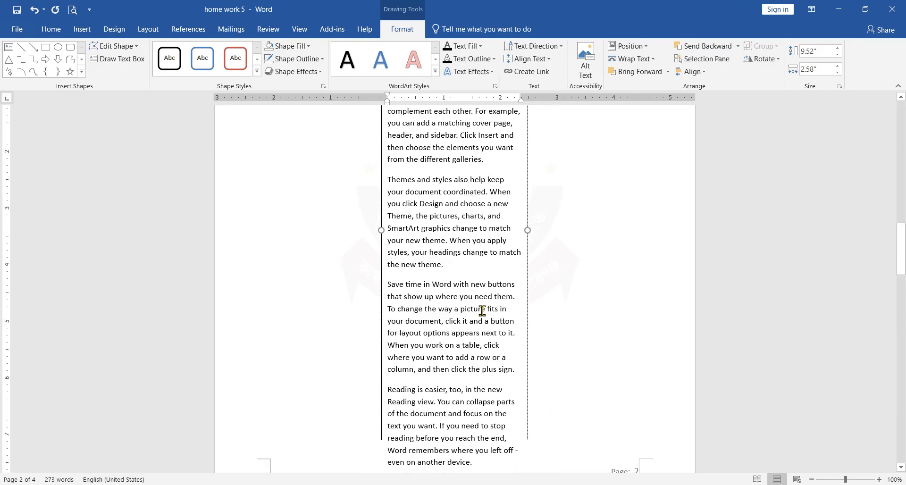
Widen the text box to about 6.96" and position it below the letterhead's wave on page 1
scroll(440, 364, "down", 3)
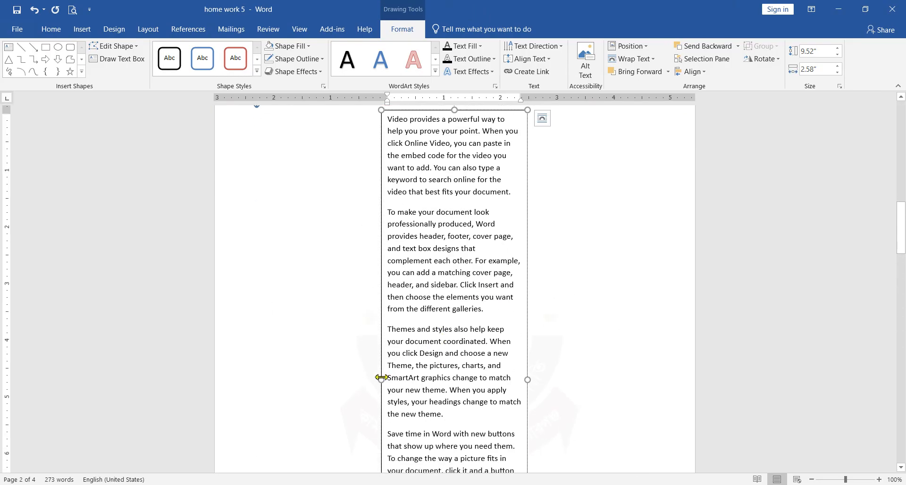
left_click_drag(342, 372, 246, 368)
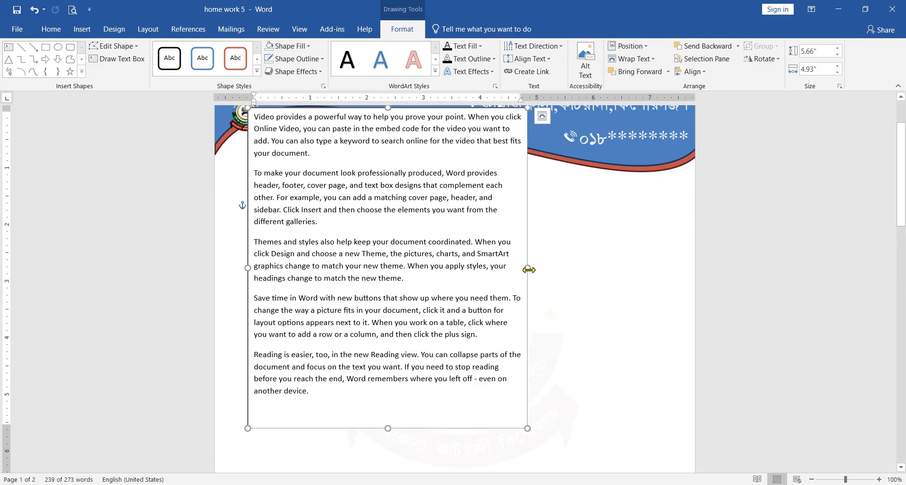
left_click_drag(528, 269, 644, 300)
left_click_drag(560, 358, 576, 460)
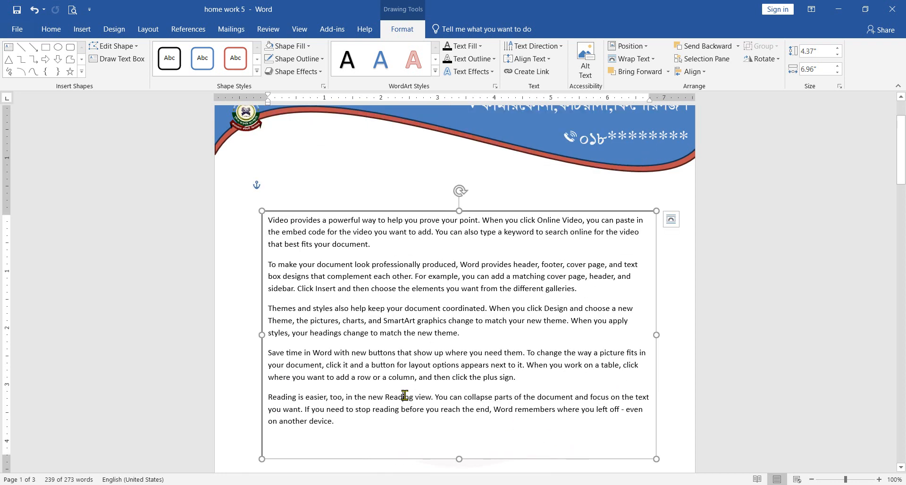
Set all the text in the text box to Arial, size 14
key("ctrl+a")
left_click(51, 29)
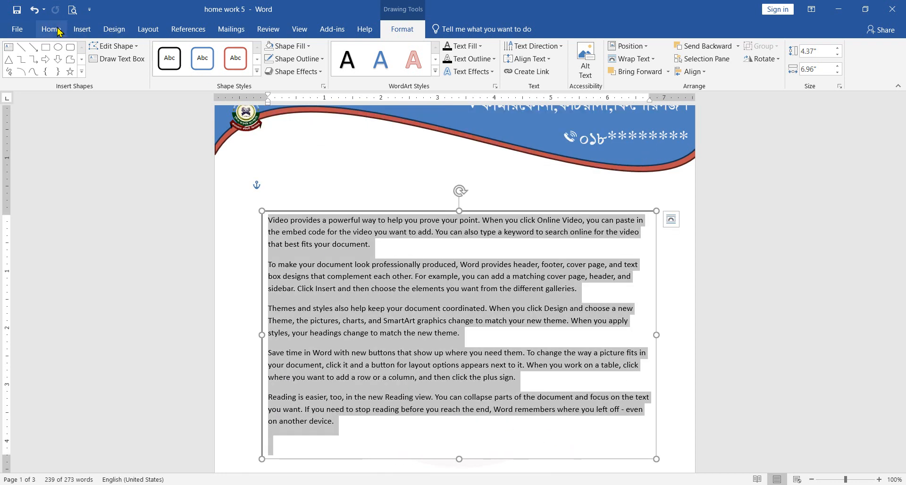
left_click(162, 51)
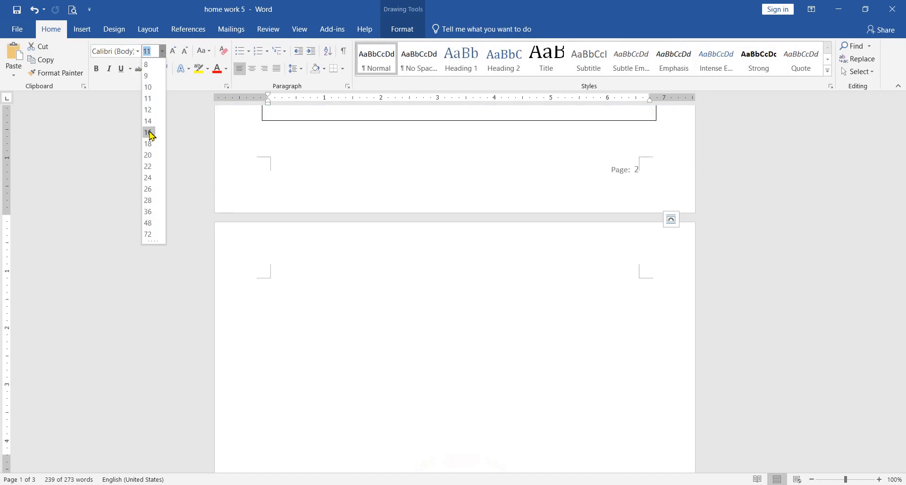
left_click(149, 122)
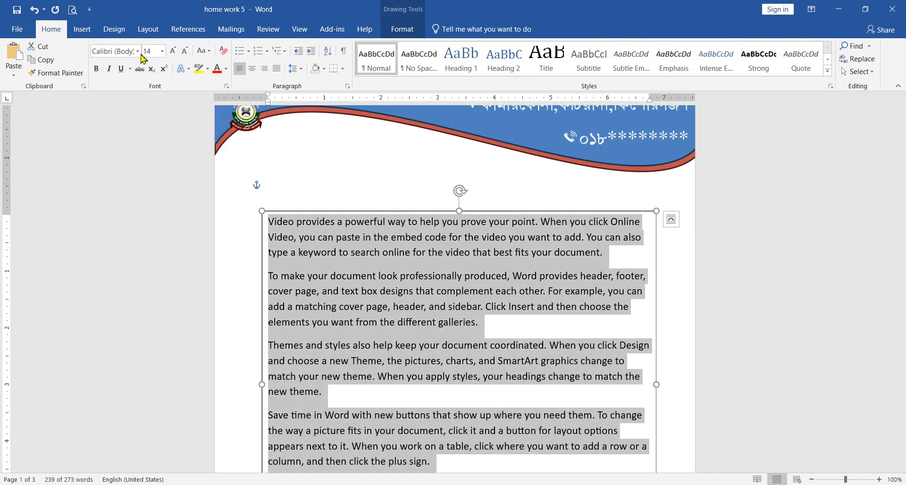
left_click(138, 51)
left_click(114, 146)
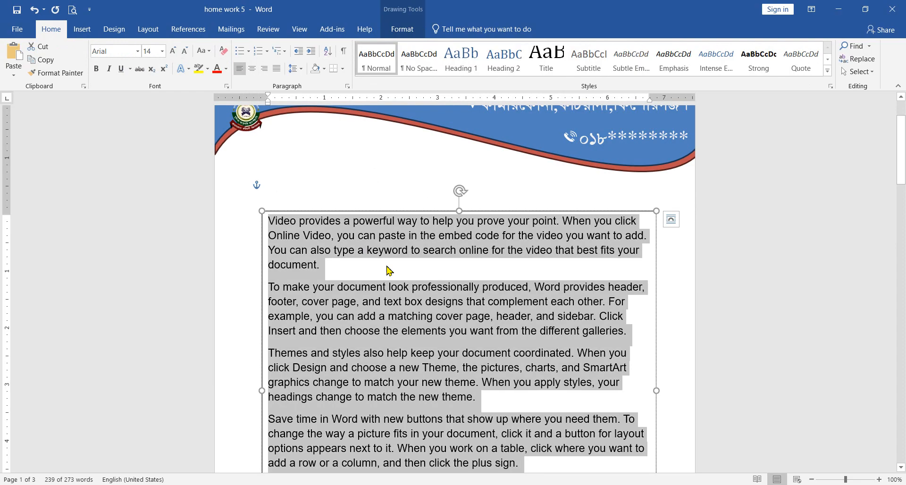
Delete the empty paragraph at the end of the text box
scroll(421, 269, "down", 4)
scroll(424, 269, "up", 1)
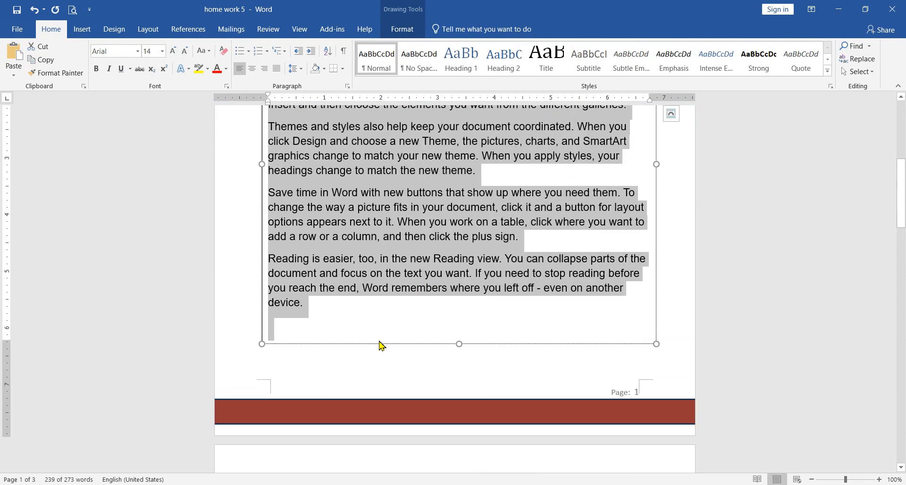
left_click(381, 341)
key("BackSpace")
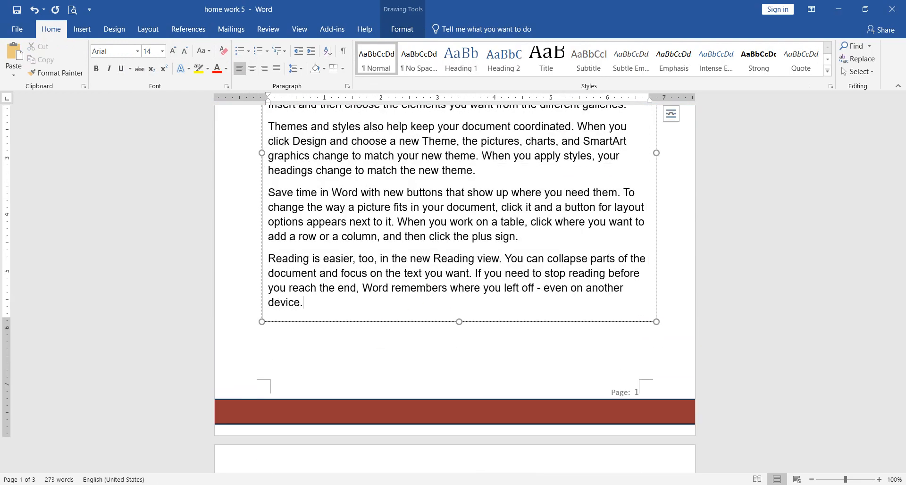
Widen the text box on both sides to about 7.74" so it nearly spans the page
scroll(387, 330, "up", 4)
mouse_move(262, 379)
left_mouse_down()
mouse_move(240, 380)
mouse_move(255, 383)
left_mouse_up()
left_click_drag(656, 365, 679, 365)
Justify all the paragraphs in the text box
key("ctrl+a")
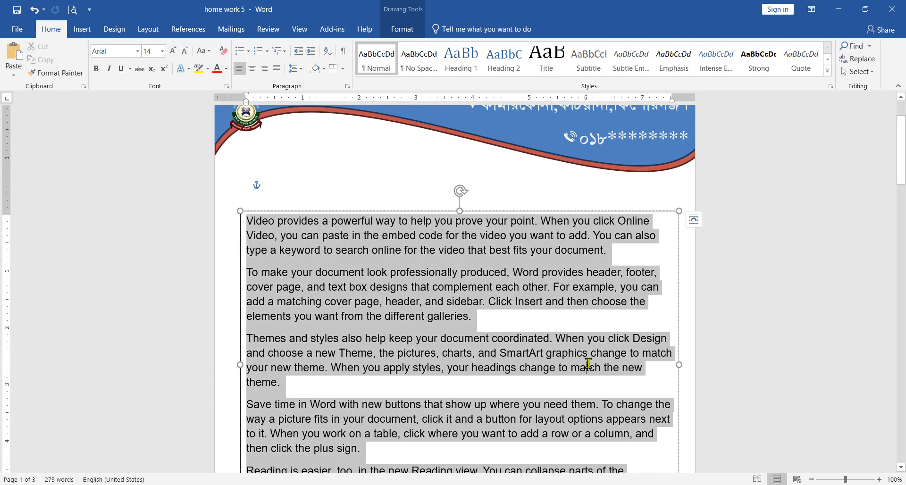
left_click(276, 69)
left_click(404, 338)
scroll(408, 335, "down", 3)
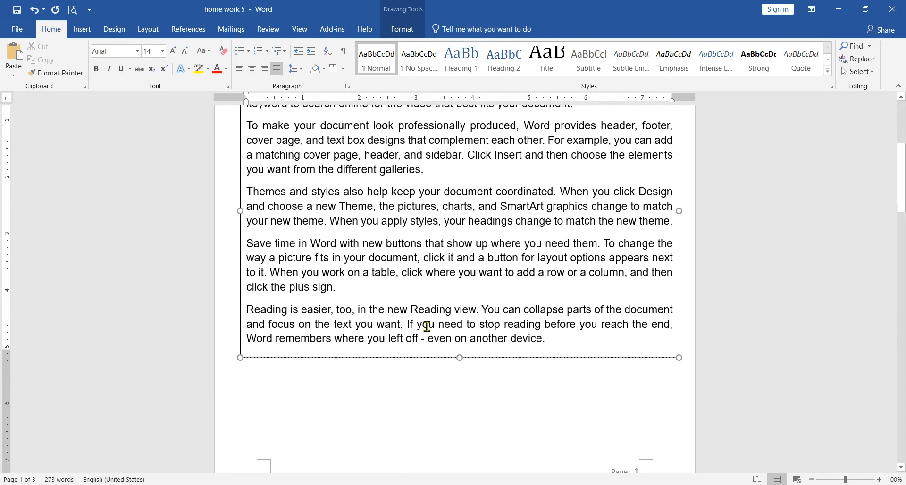
scroll(448, 309, "up", 3)
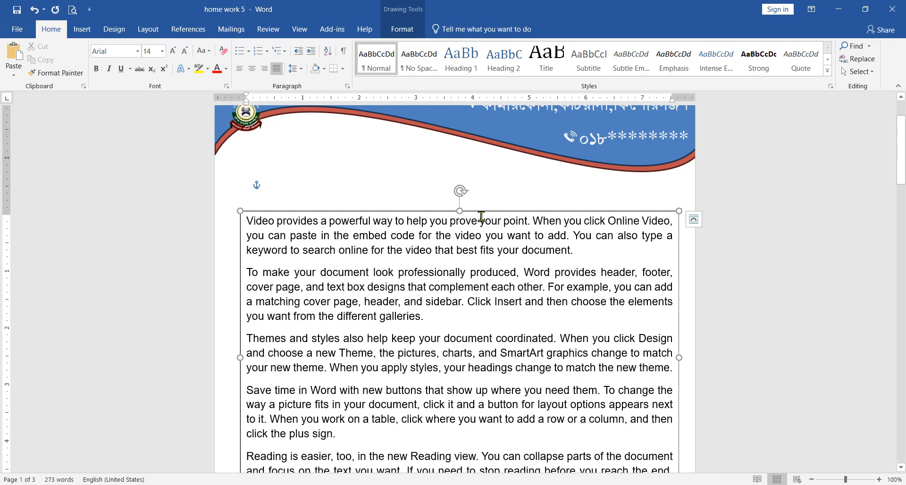
Shift the text box slightly to the left on the page and remove its outline
key("ctrl+a")
left_click(486, 232)
left_click(496, 211)
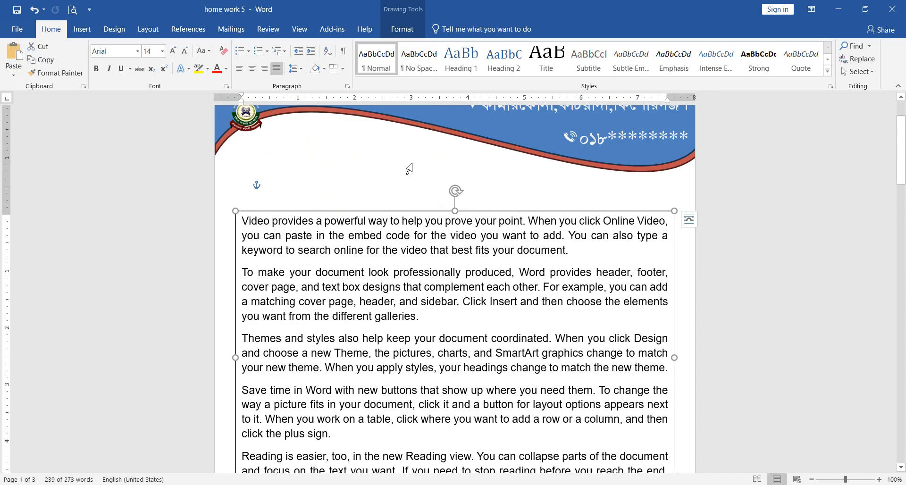
left_click(409, 33)
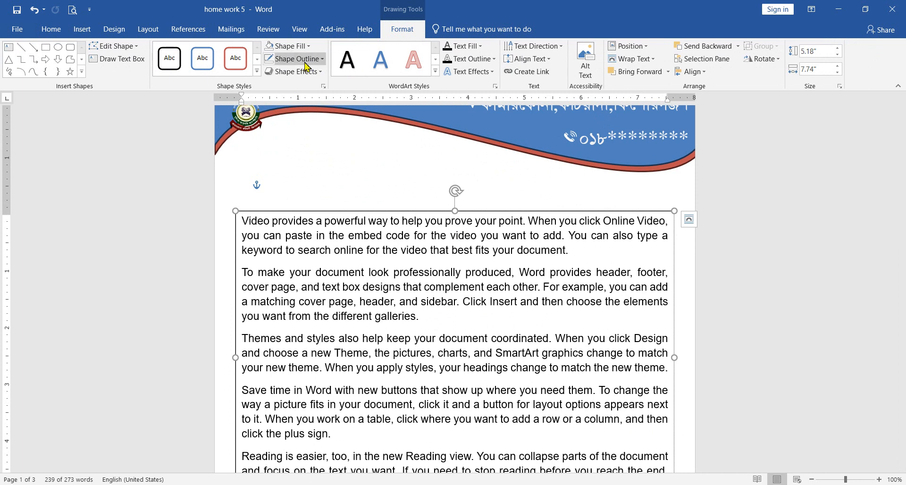
left_click(323, 60)
left_click(324, 157)
left_click(406, 250)
left_click(521, 203)
scroll(519, 212, "down", 6)
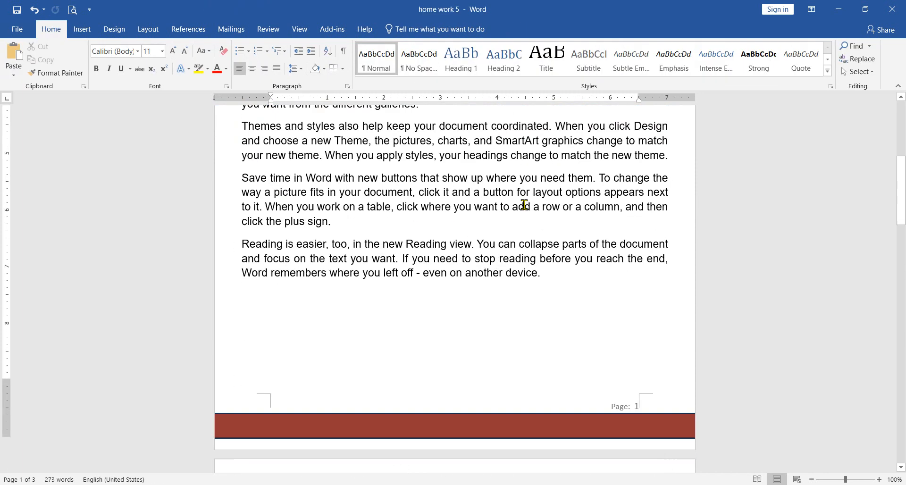
scroll(513, 222, "up", 4)
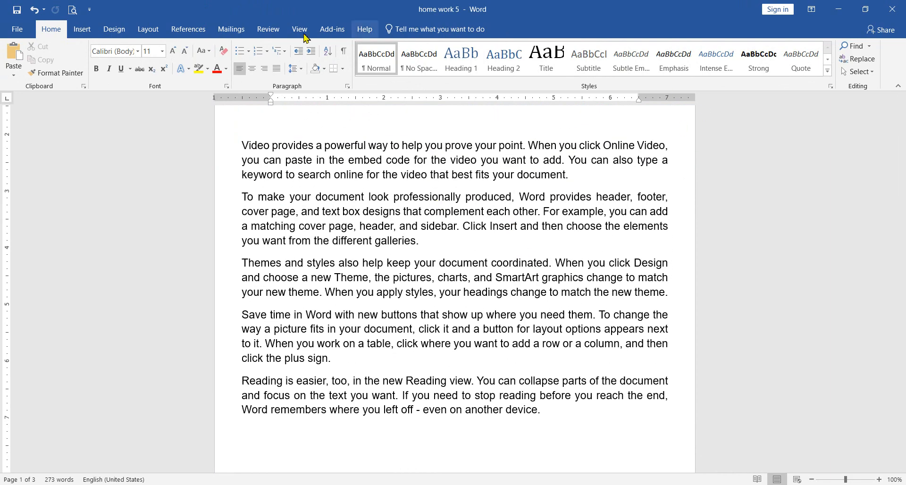
Look over the WordArt styles and check whether Drop Cap is available for the first letter "V" in the text box
left_click(82, 28)
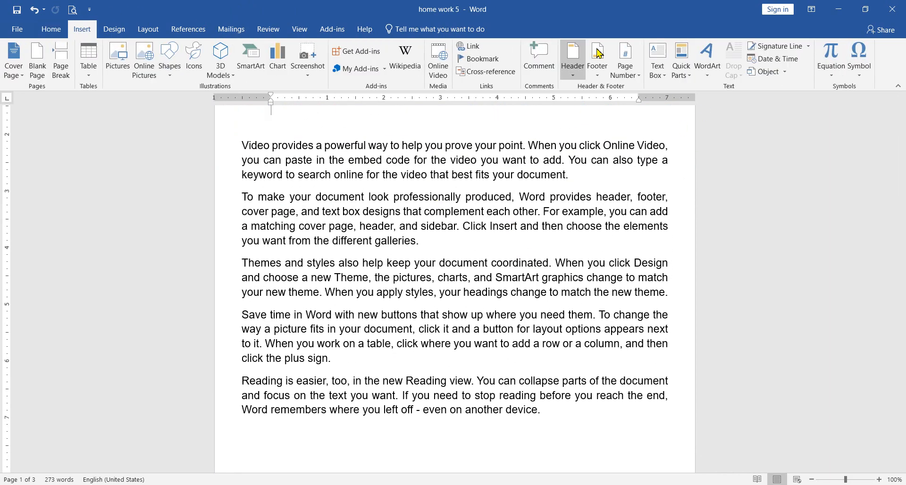
left_click(708, 70)
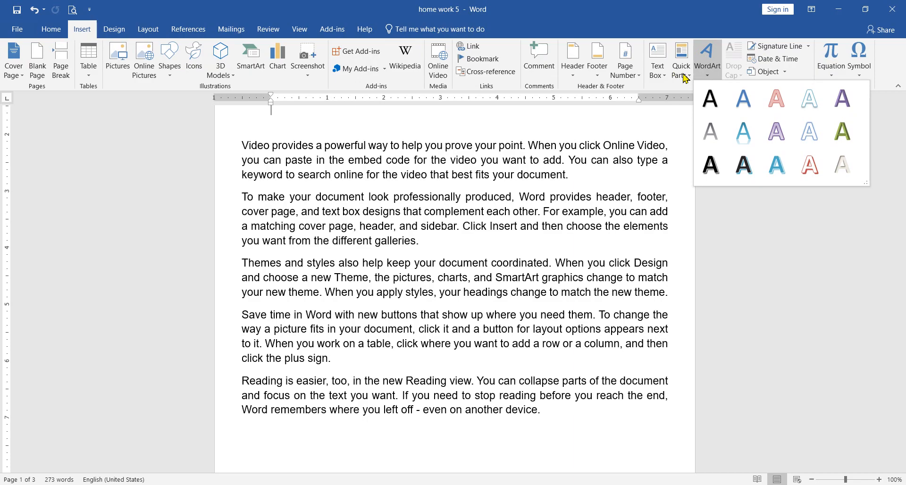
left_click(648, 188)
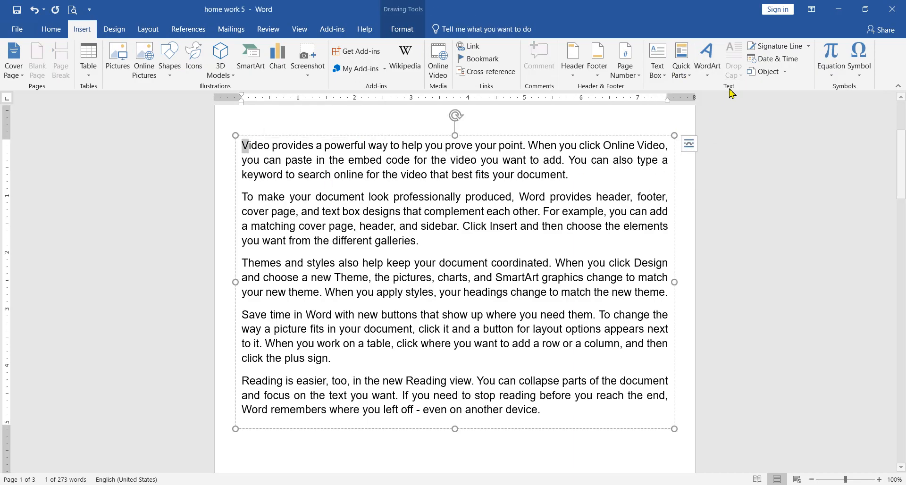
left_click(505, 161)
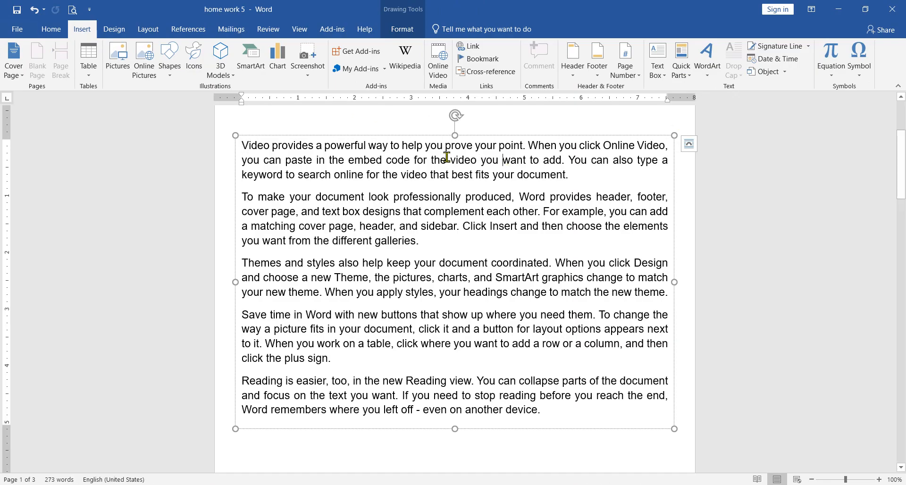
Copy all the text from the text box in home work 5 and paste it into the blank Document1
left_click(439, 484)
left_click(532, 441)
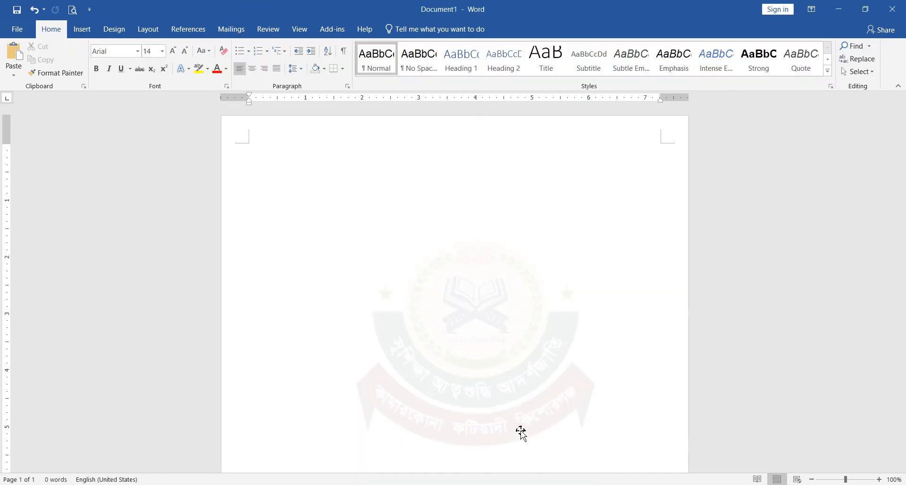
mouse_move(442, 484)
left_click(442, 440)
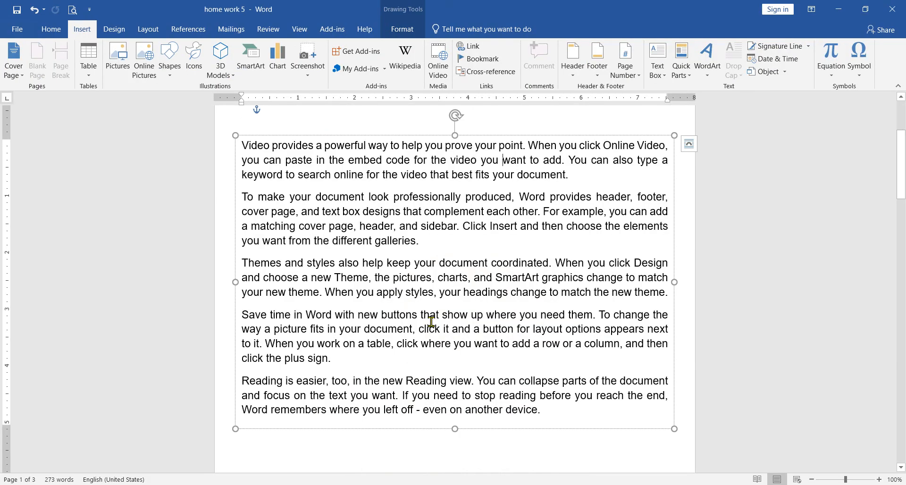
key("ctrl+a")
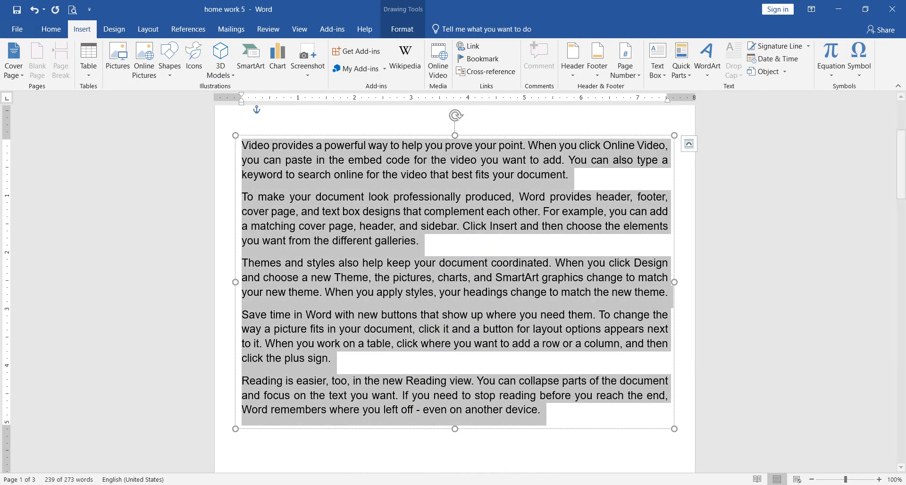
mouse_move(442, 484)
left_click(522, 444)
left_click_drag(501, 374, 420, 312)
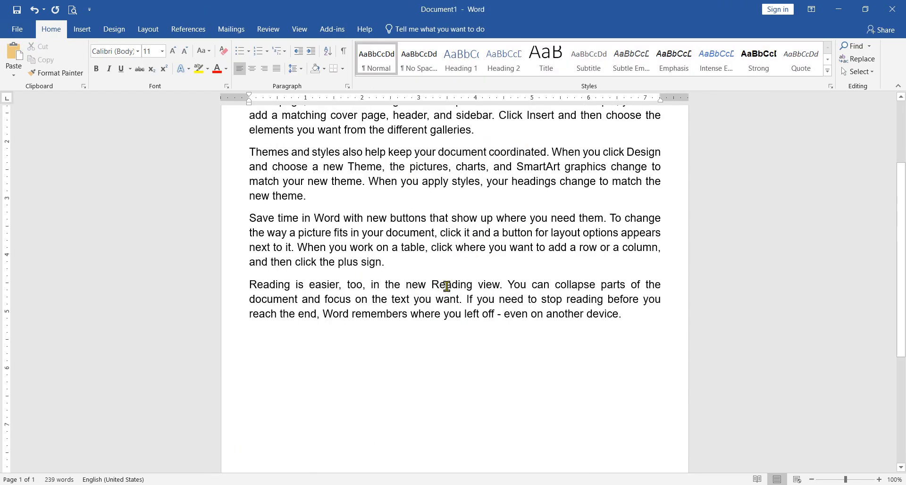
scroll(450, 287, "up", 3)
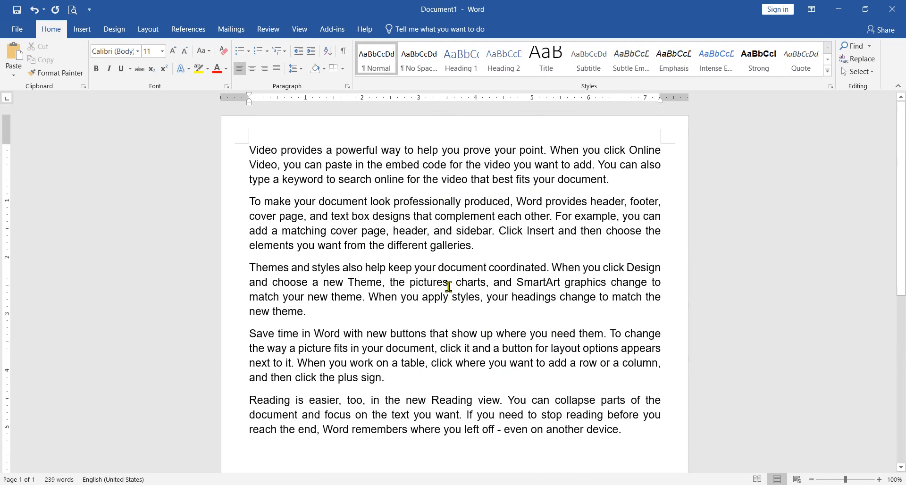
Set the font size of all the text in the document to 18
left_click(250, 152)
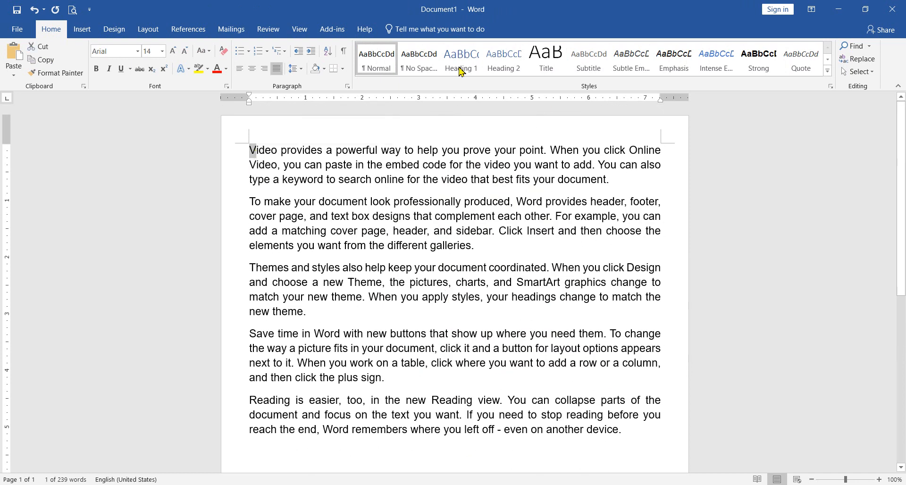
left_click(82, 30)
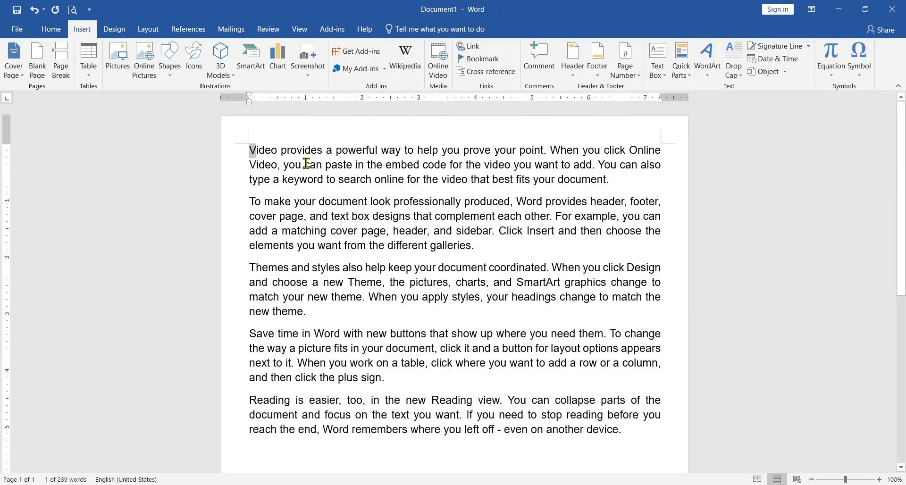
key("ctrl+a")
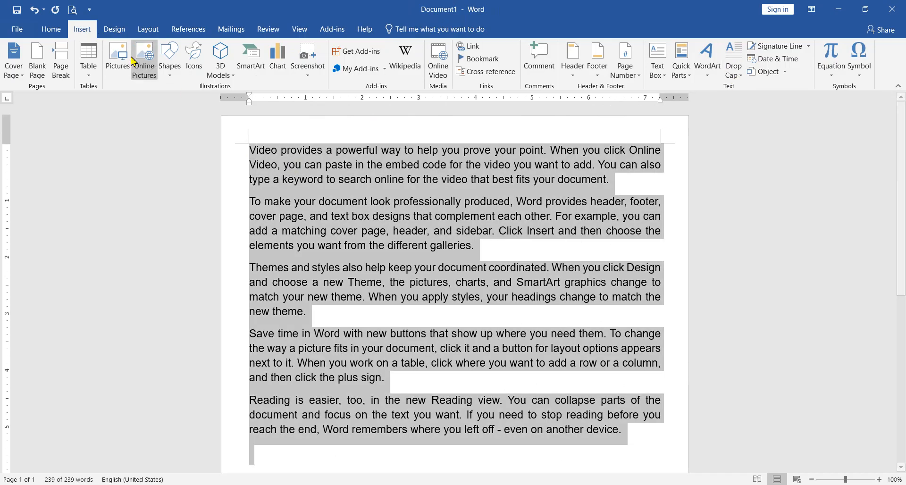
left_click(51, 29)
left_click(173, 50)
left_click(173, 51)
Apply a Dropped drop cap to the letter "V" that starts the first paragraph
left_click(251, 151)
left_click_drag(250, 153, 261, 157)
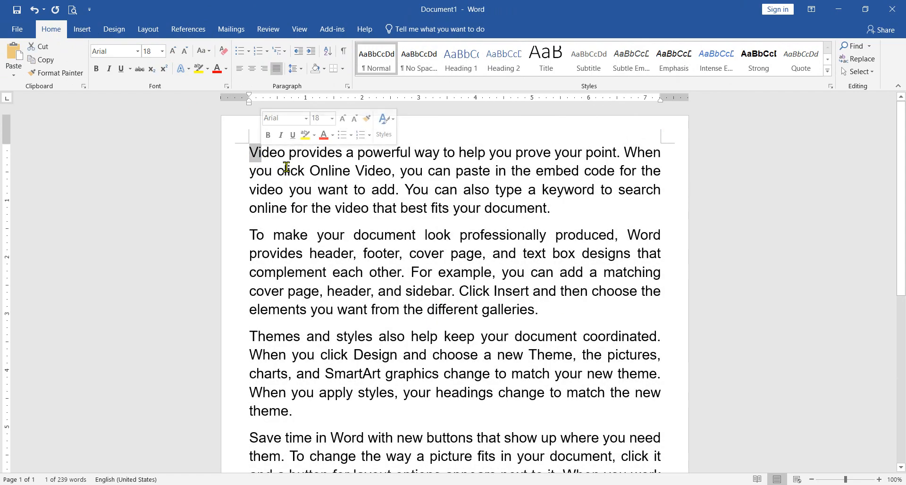
left_click(82, 29)
left_click(734, 70)
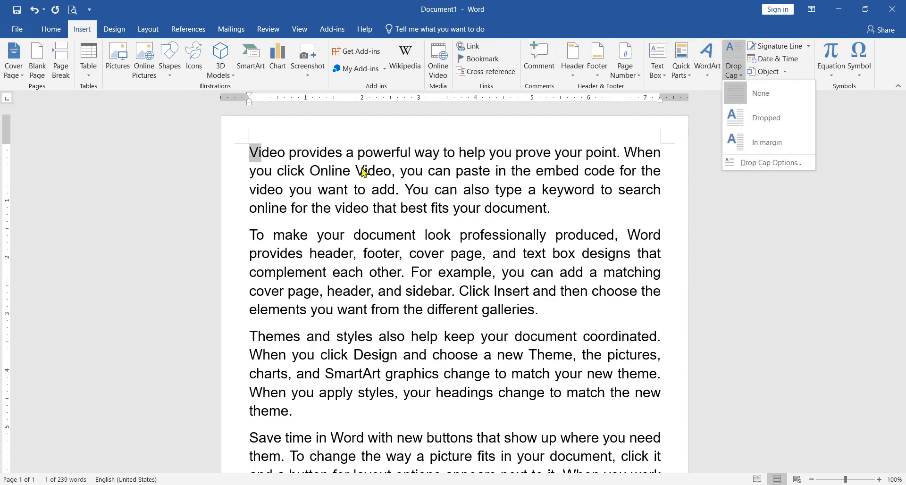
left_click(254, 152)
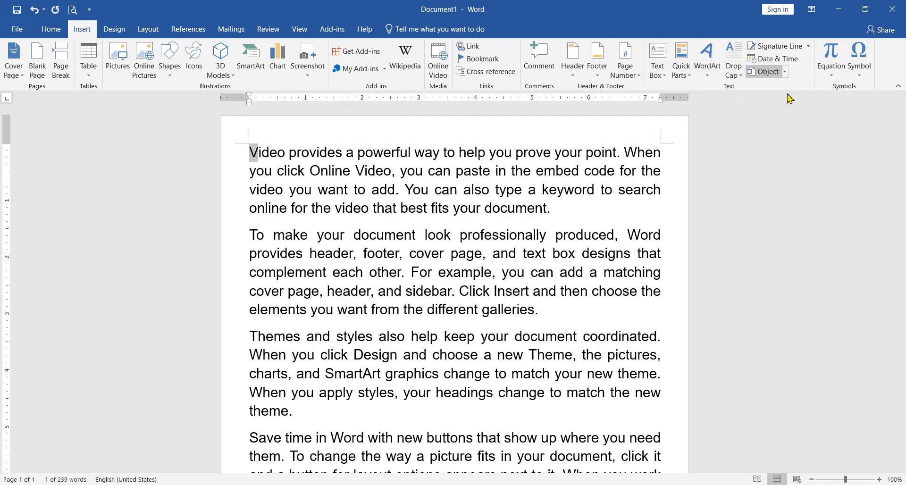
left_click(734, 66)
left_click(745, 118)
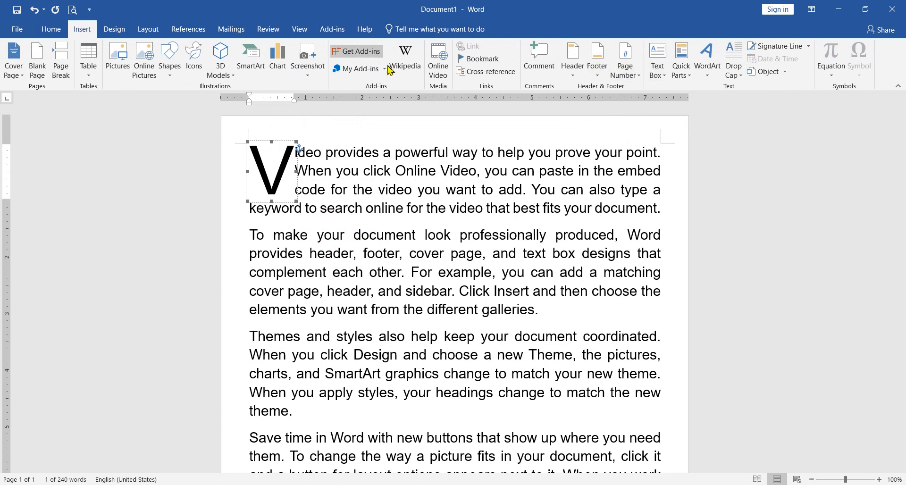
Examine how the first paragraph's lines wrap around the dropped "V"
left_click(336, 190)
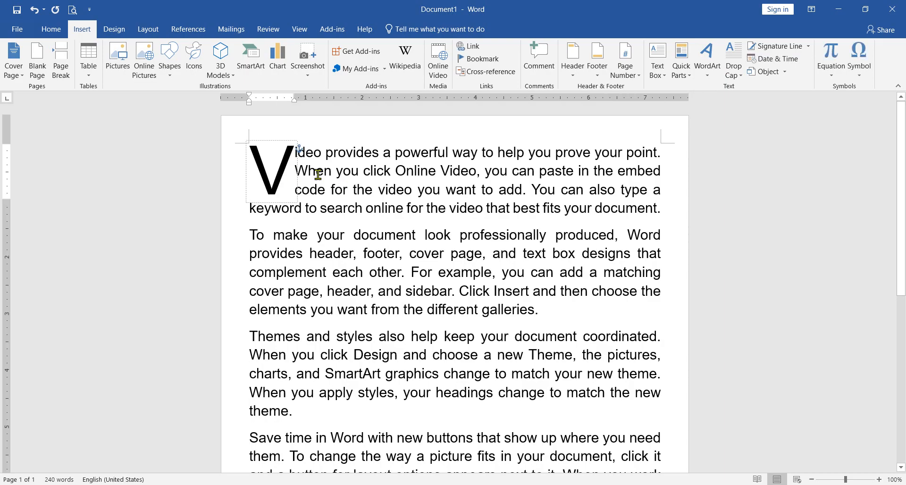
left_click(325, 175)
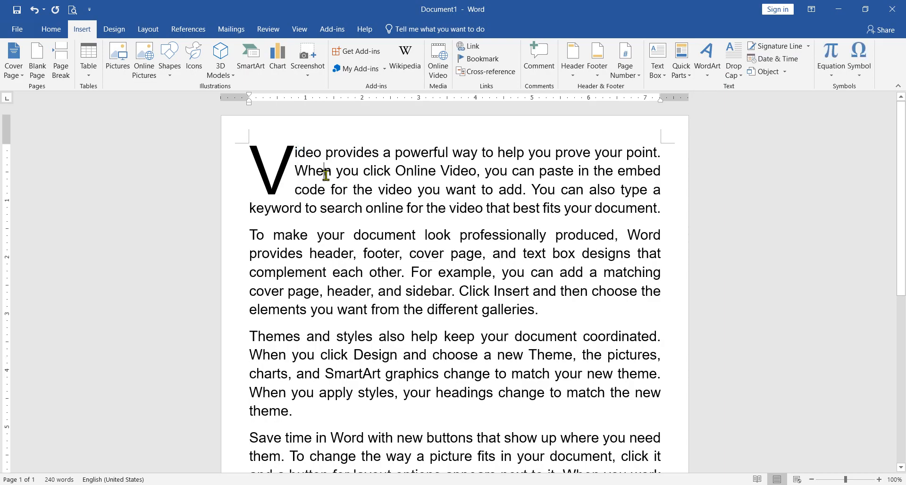
double_click(300, 154)
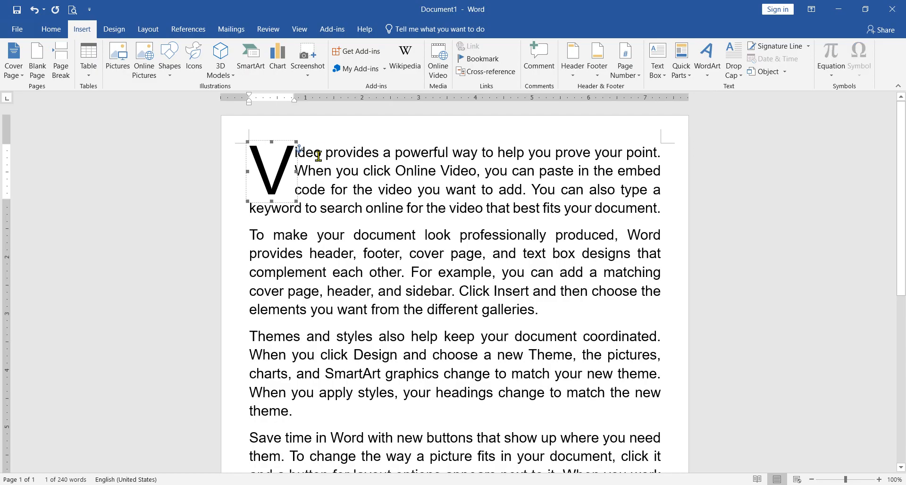
left_click(299, 166)
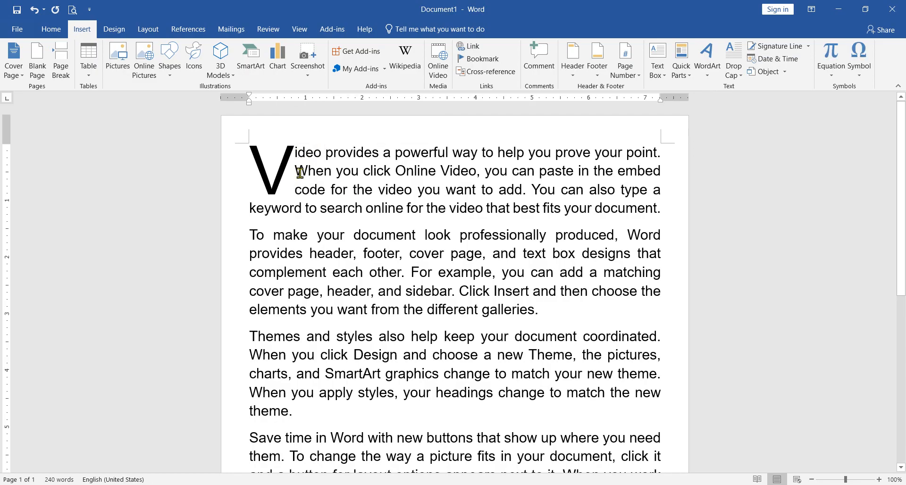
left_click_drag(296, 189, 331, 172)
left_click(432, 189)
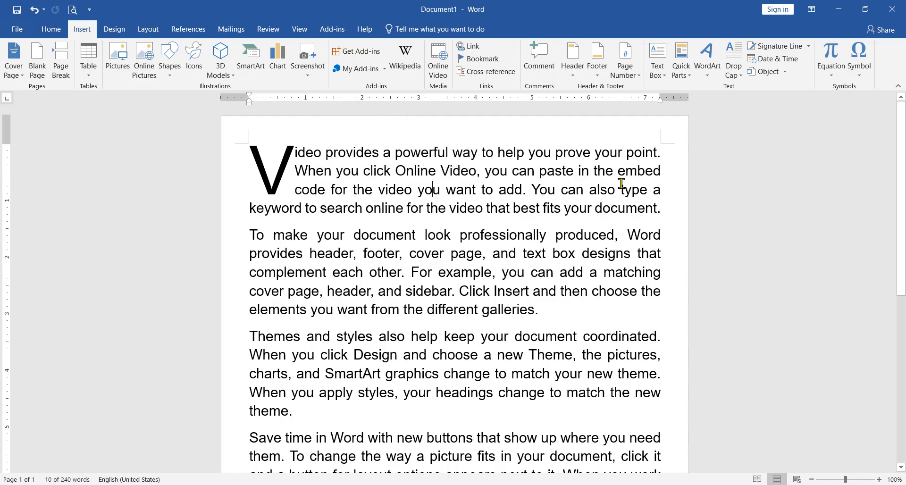
left_click_drag(670, 189, 254, 151)
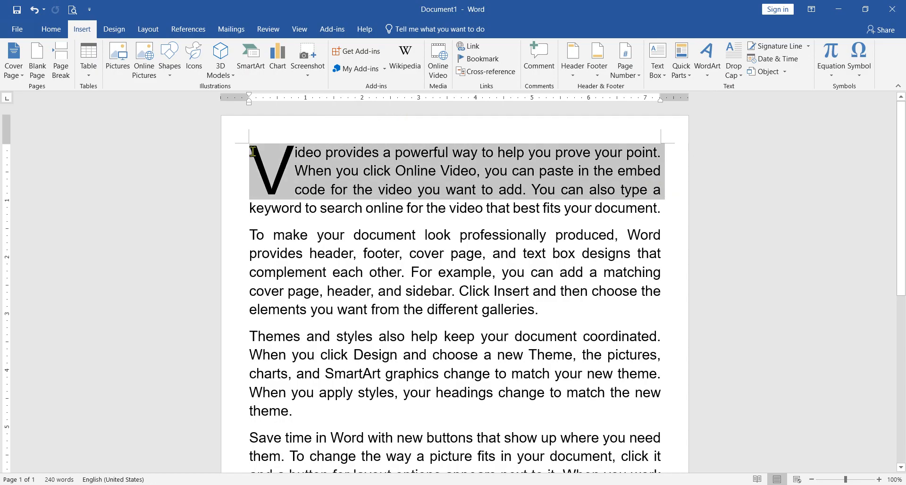
left_click(443, 173)
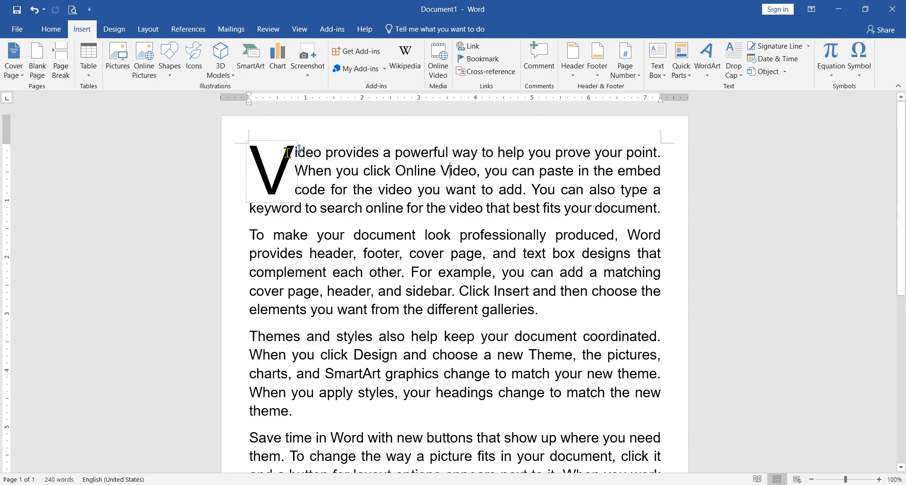
left_click_drag(295, 152, 259, 158)
left_click(325, 171)
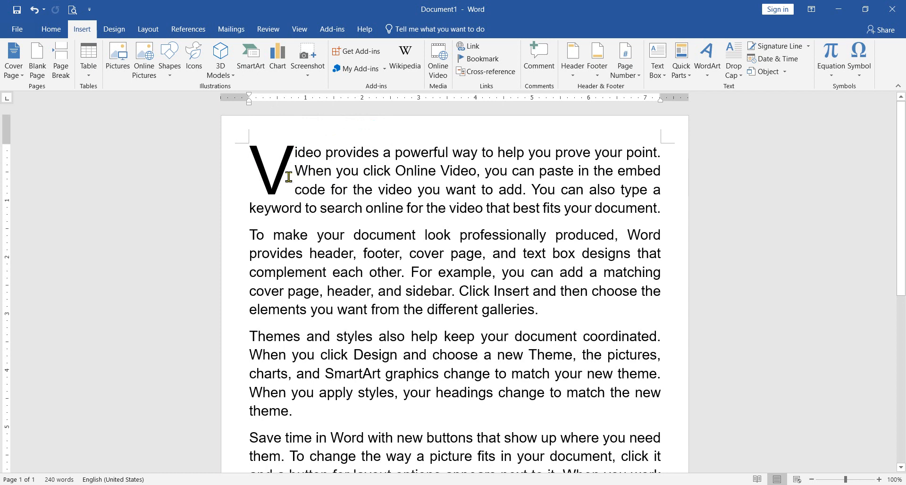
Set the lines to drop for the "V" drop cap to 2 and check the lines beside it
left_click(289, 178)
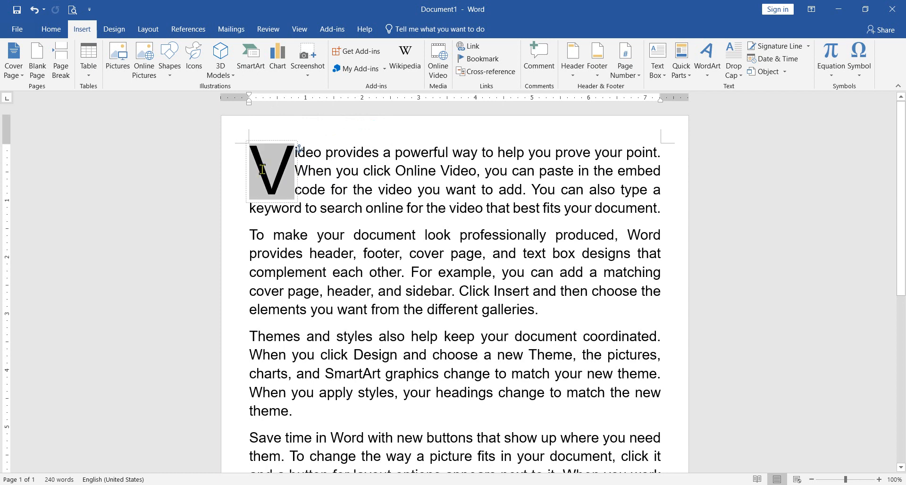
left_click(737, 73)
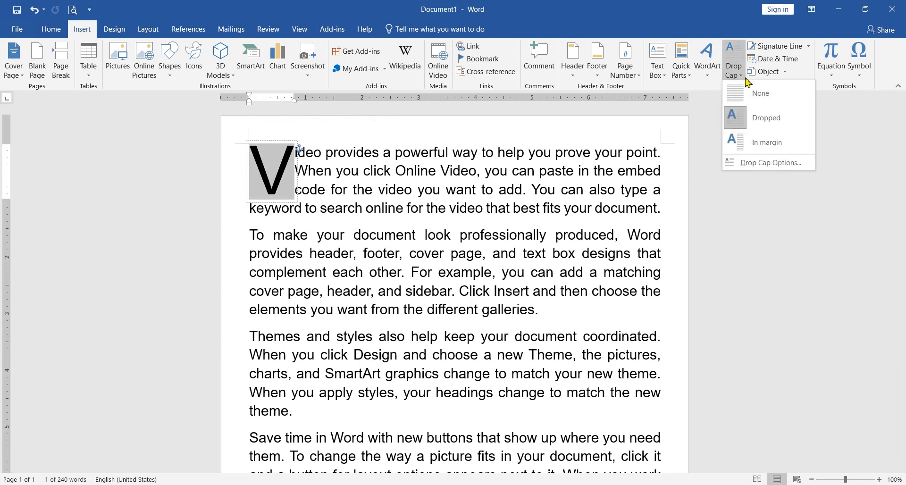
left_click(755, 163)
left_click_drag(575, 171, 472, 164)
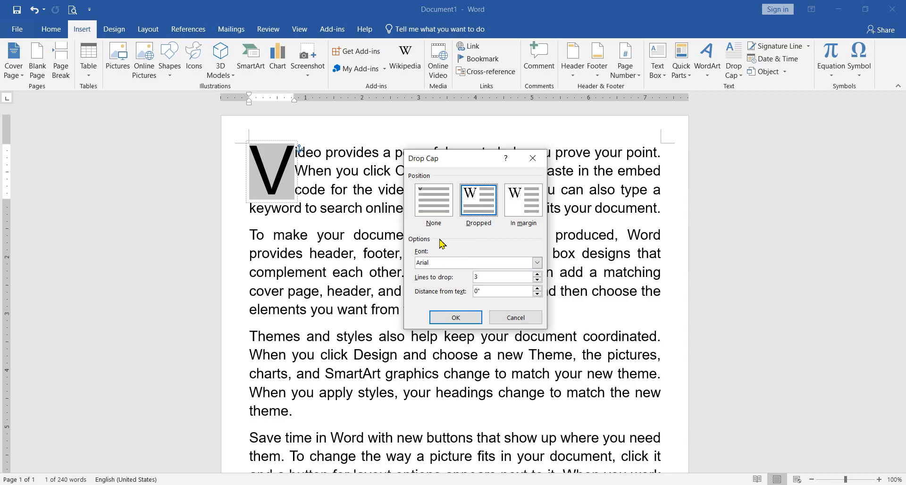
left_click(537, 279)
left_click(489, 280)
left_click(465, 317)
left_click(327, 208)
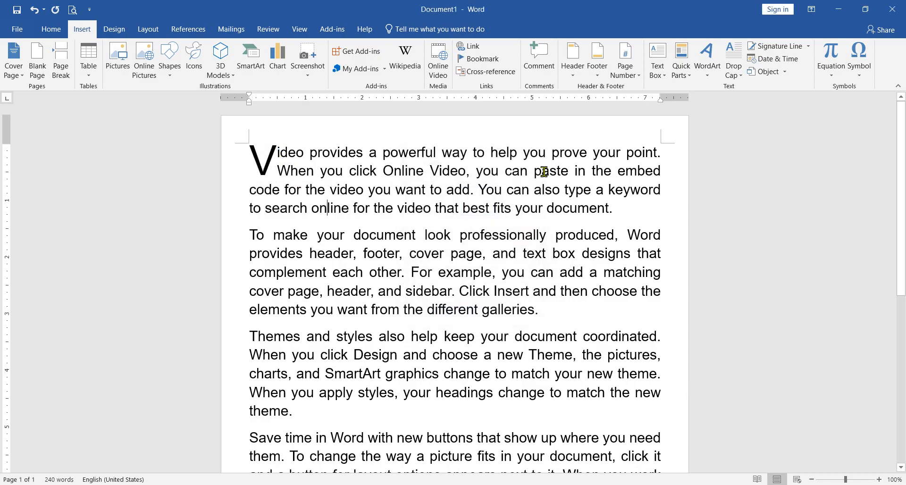
left_click_drag(664, 170, 276, 162)
Set the lines to drop for the "V" drop cap to 5
left_click(311, 158)
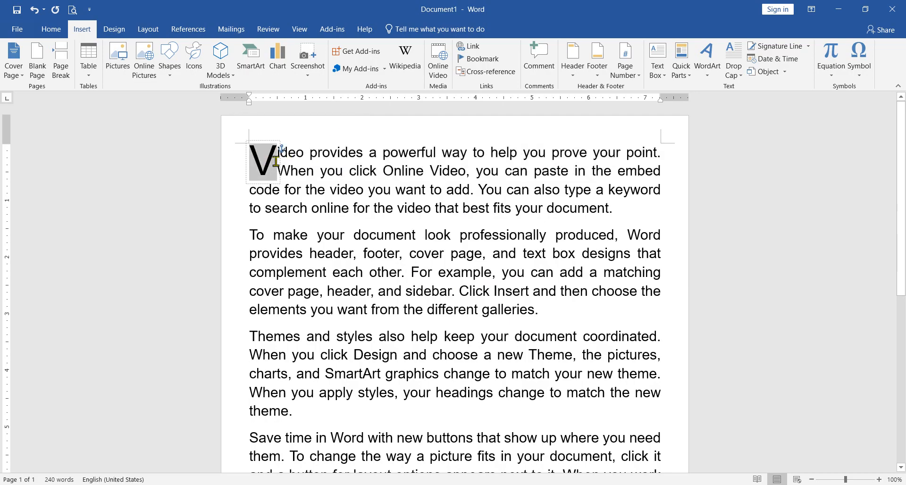
left_click(734, 66)
left_click(757, 162)
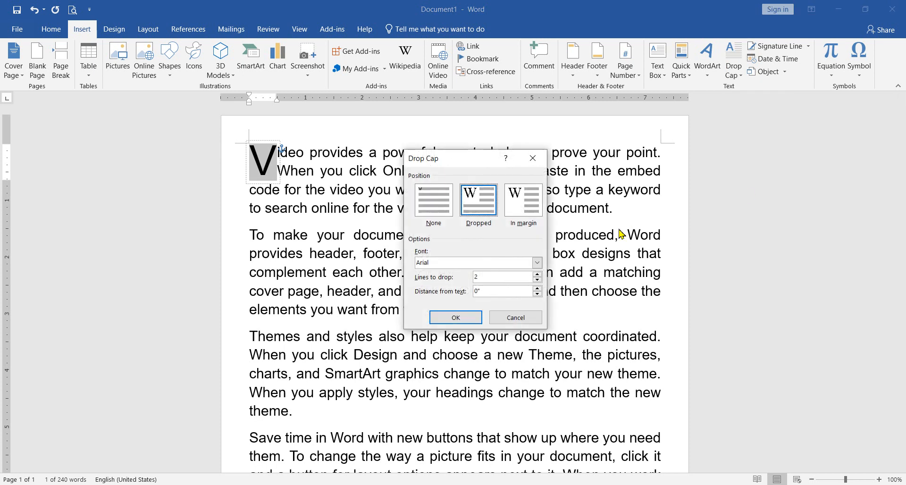
left_click(539, 274)
left_click(479, 277)
left_click(459, 319)
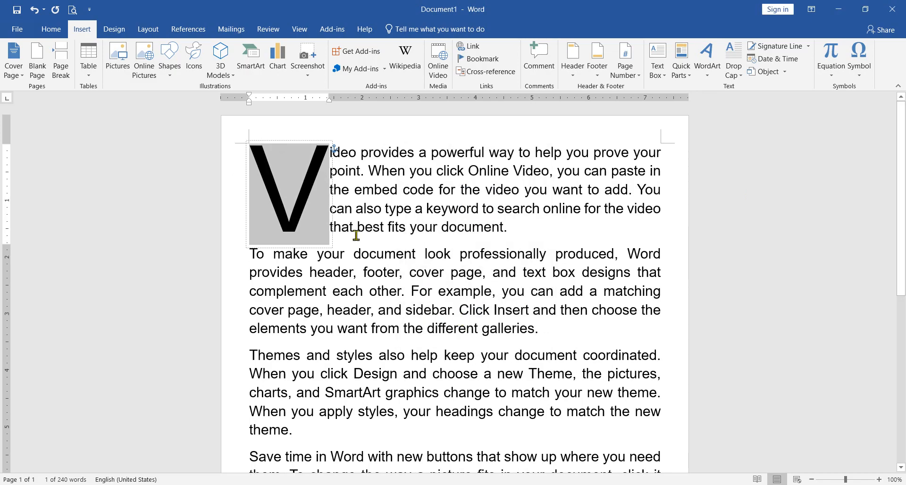
Examine how the first paragraph's text wraps beside the five-line drop cap
left_click(356, 237)
left_click_drag(507, 227, 326, 184)
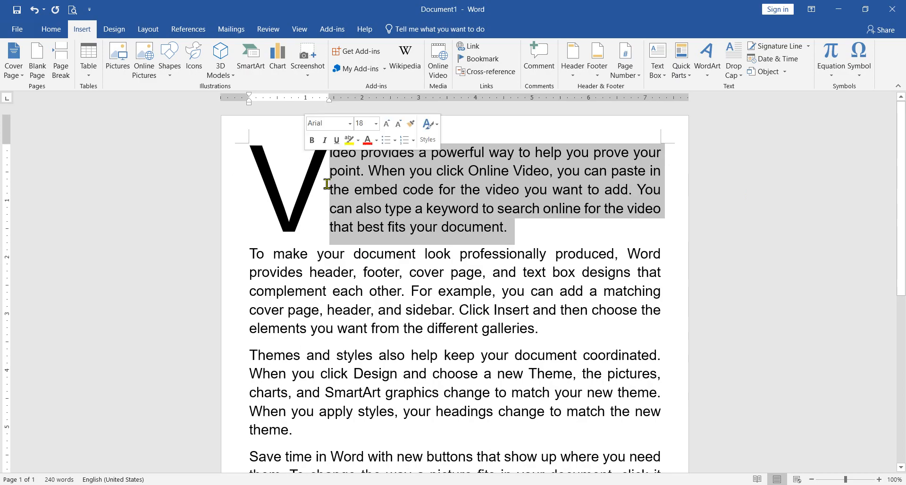
left_click(373, 208)
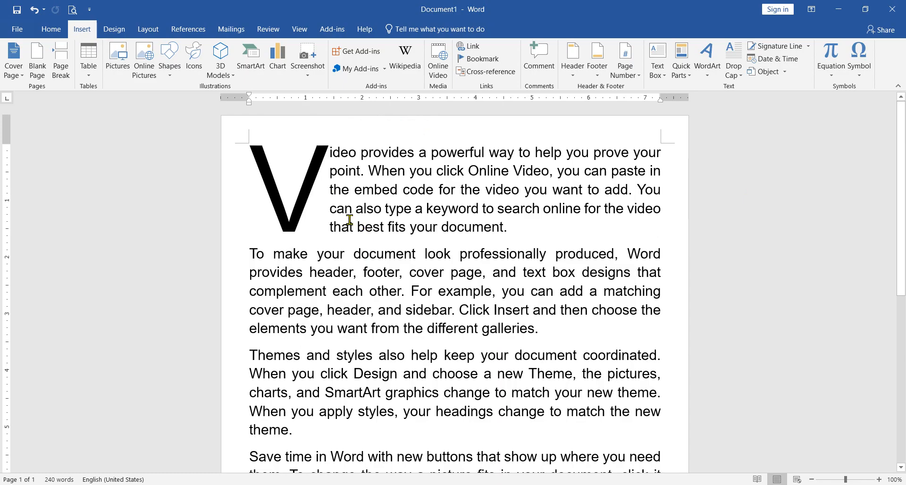
left_click_drag(517, 226, 328, 169)
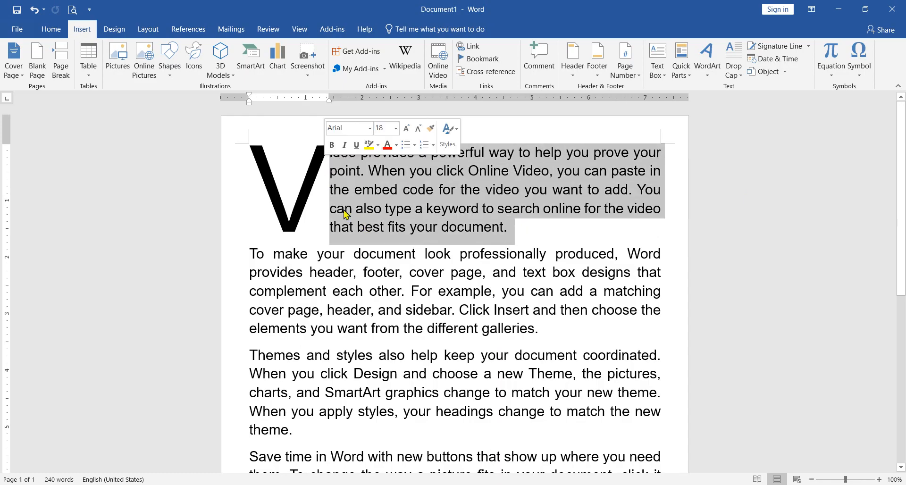
left_click(350, 227)
left_click_drag(297, 259, 362, 306)
left_click(330, 291)
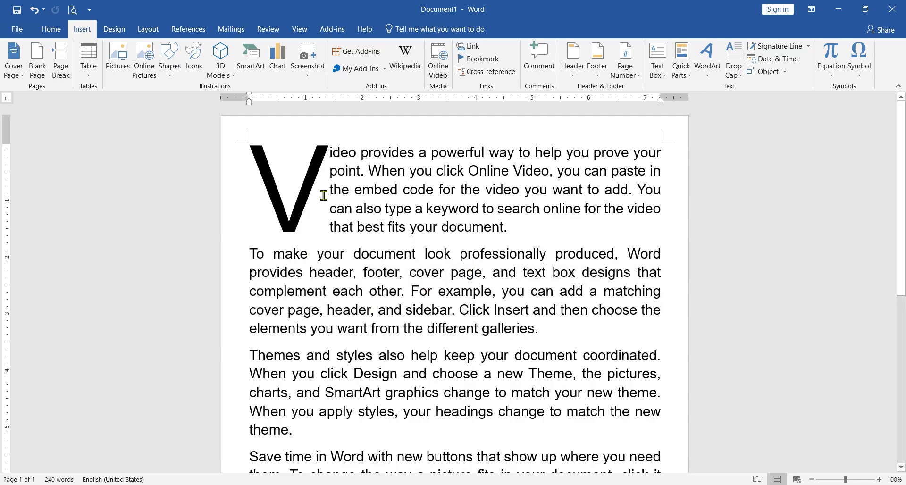
Preview the In margin position for the "V" drop cap without applying it
left_click(256, 173)
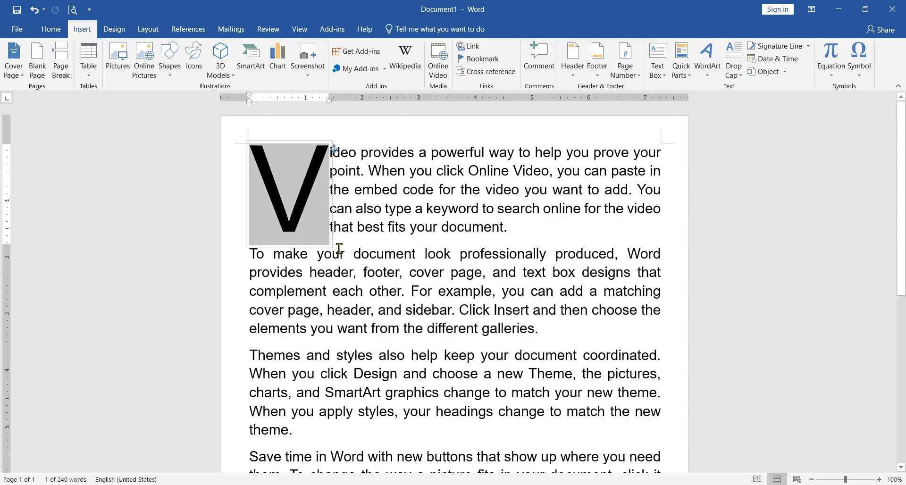
left_click(740, 76)
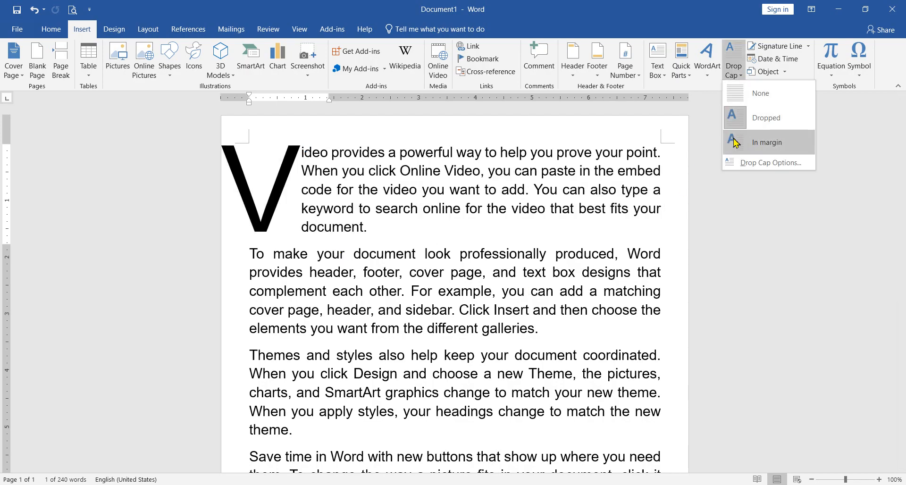
left_click(518, 196)
left_click(400, 215)
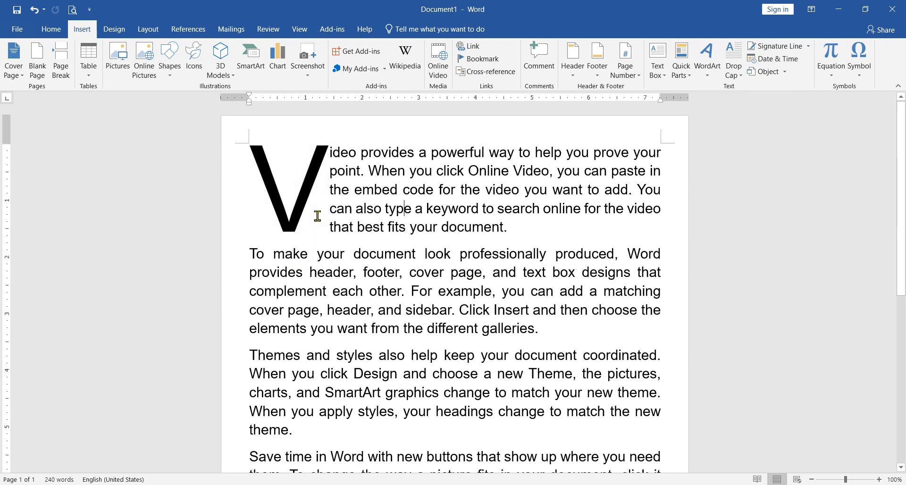
left_click(259, 180)
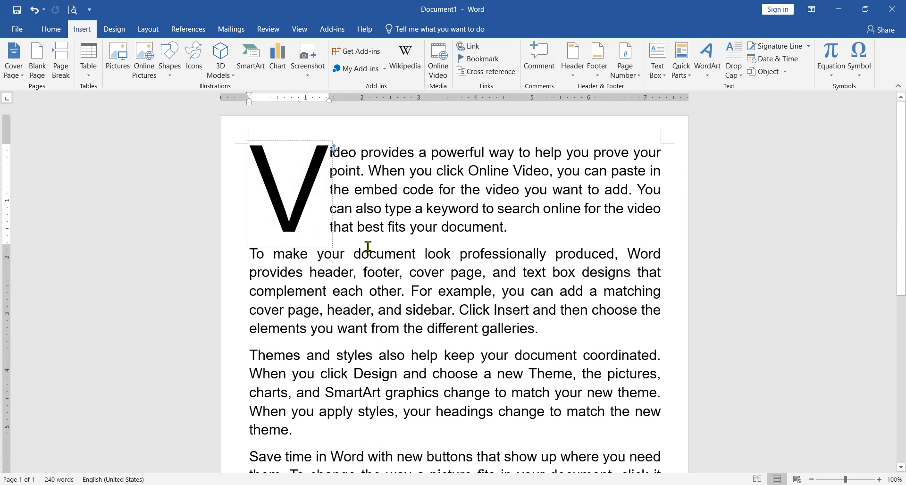
Merge the five separate paragraphs into one continuous paragraph by removing the breaks between them
left_click(367, 247)
left_click(250, 254)
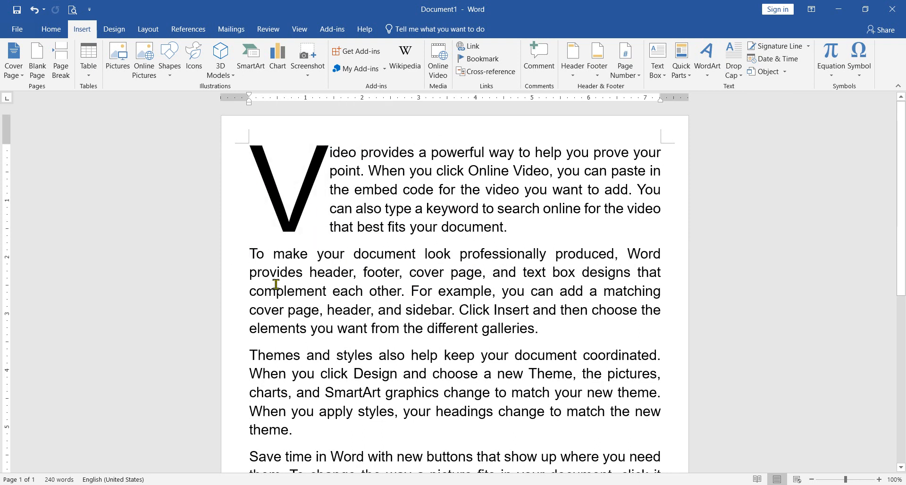
key("BackSpace")
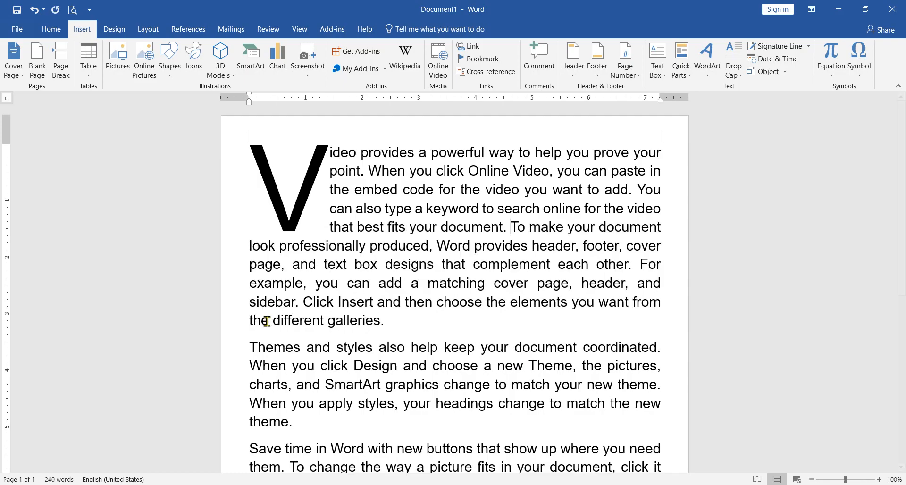
left_click(250, 346)
key("BackSpace")
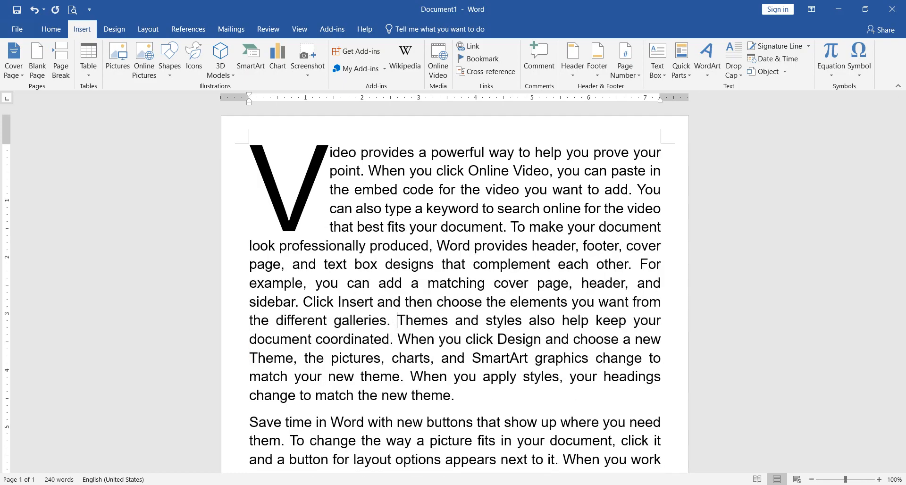
left_click(251, 421)
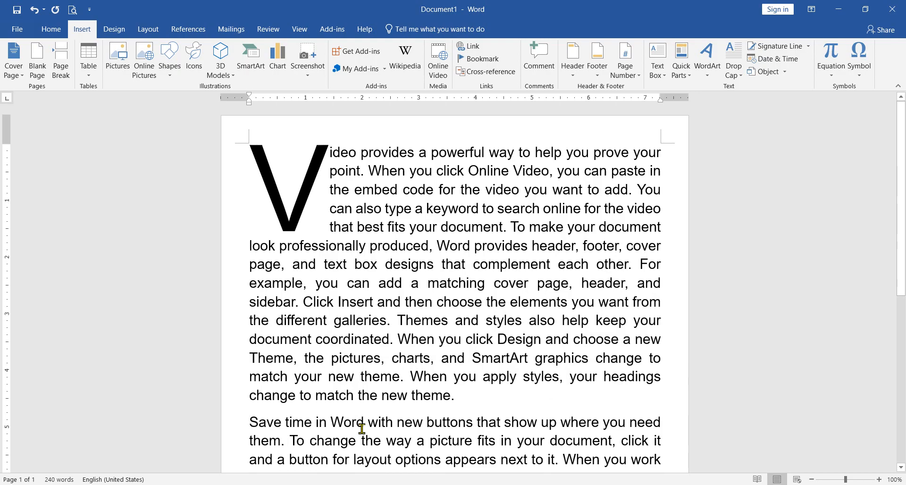
key("BackSpace")
scroll(431, 415, "down", 4)
left_click(248, 271)
key("BackSpace")
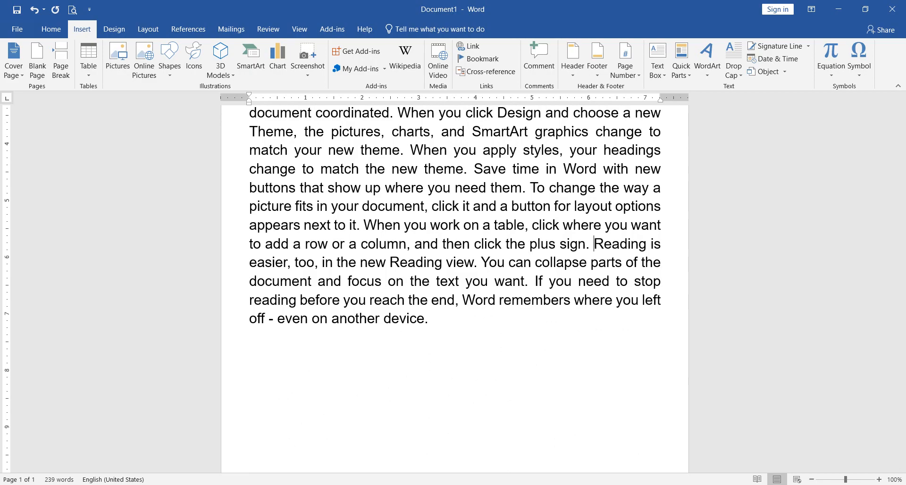
Apply the In margin position to the "V" drop cap at the start of the merged paragraph
scroll(392, 283, "up", 4)
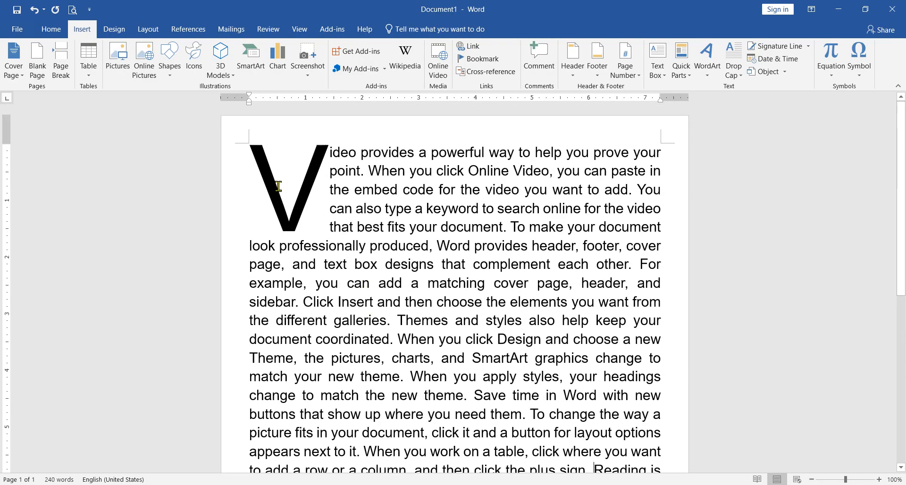
left_click(265, 177)
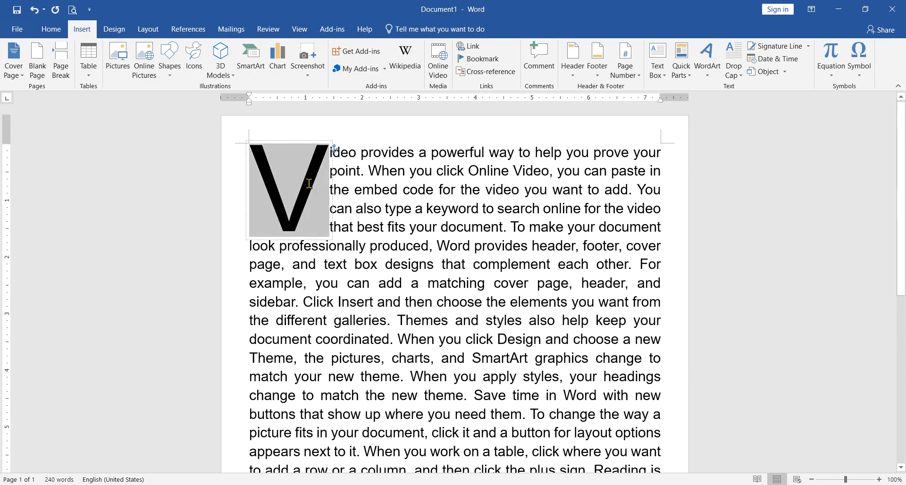
left_click(744, 74)
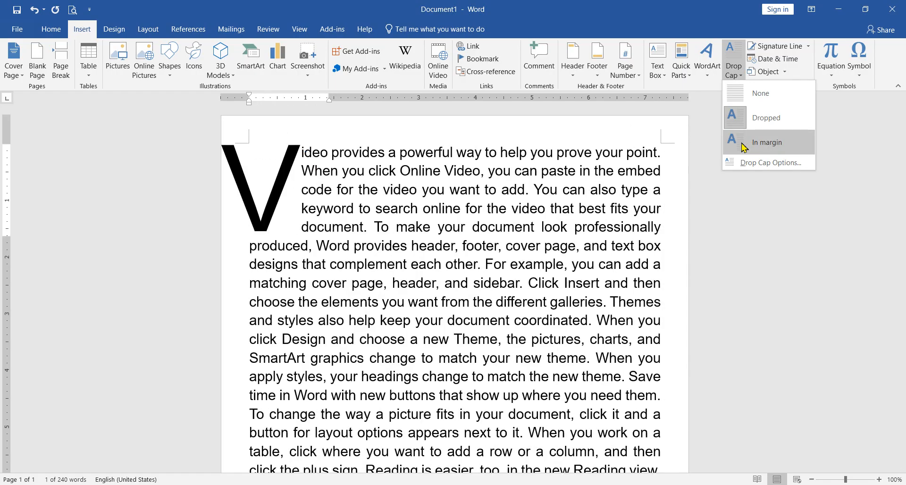
left_click(744, 147)
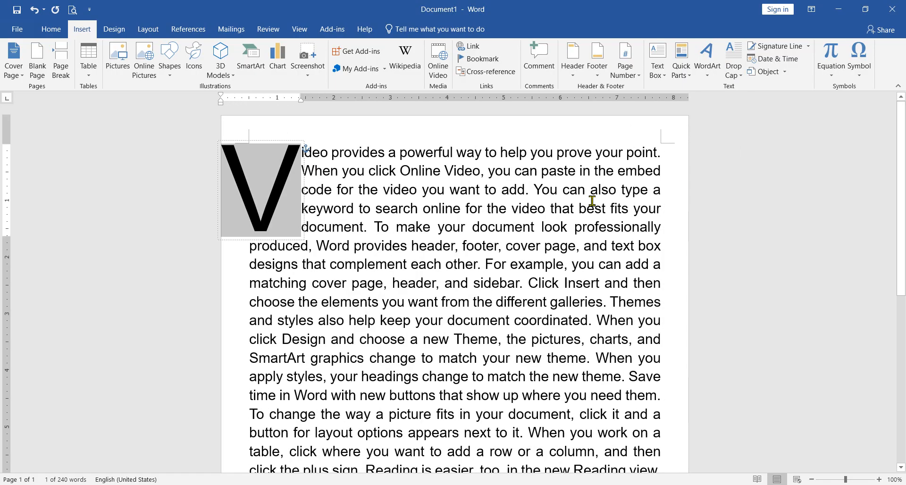
left_click(254, 164)
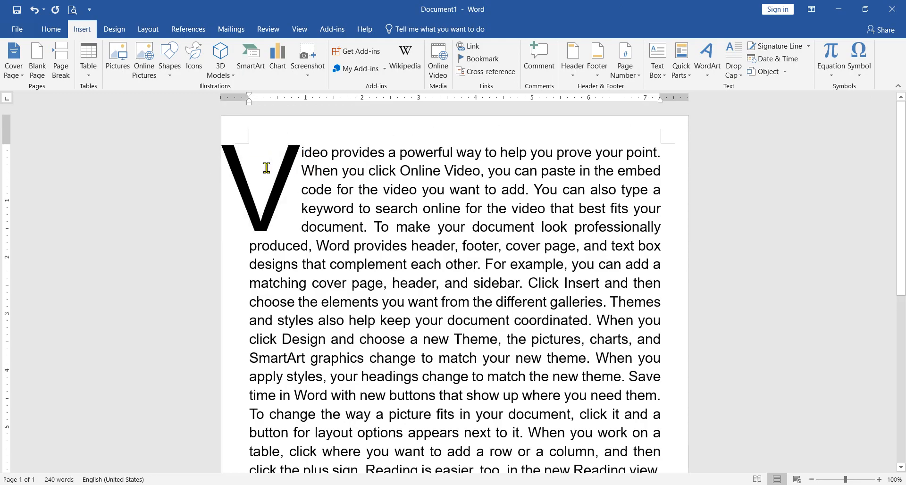
Change the "V" drop cap's position to Dropped in the Drop Cap options, with 5 lines to drop
left_click(238, 170)
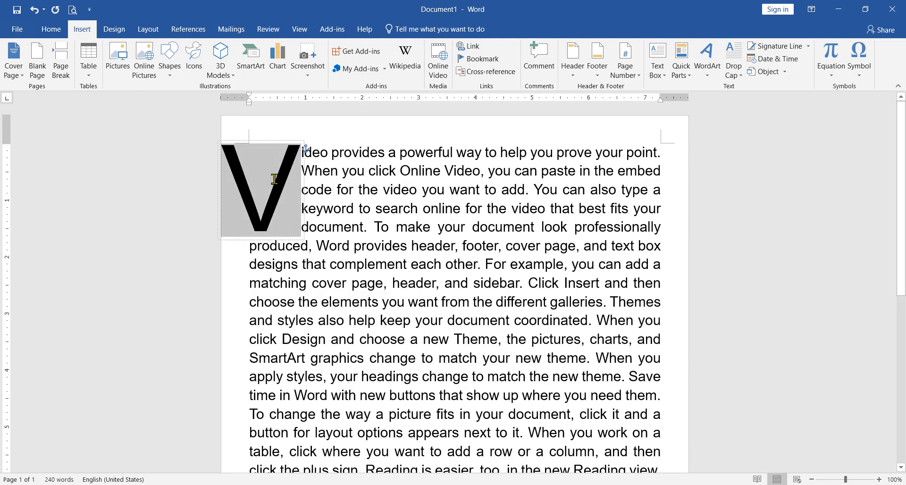
left_click(740, 78)
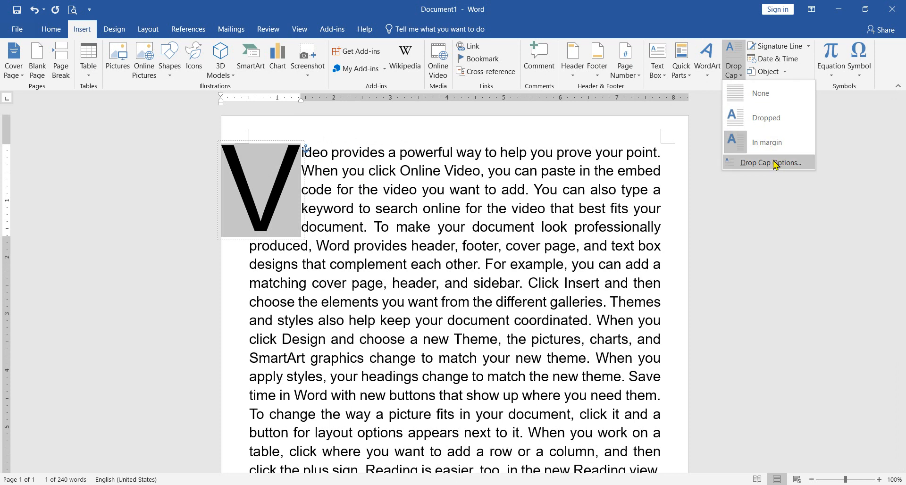
left_click(757, 164)
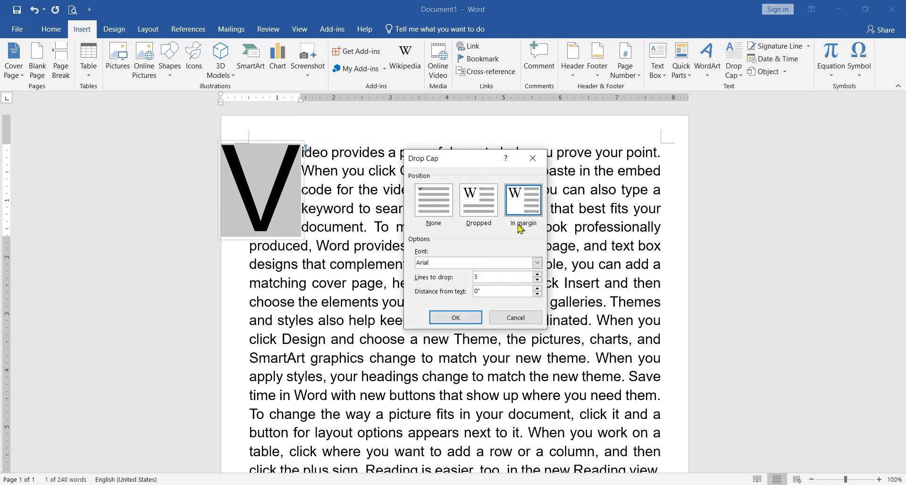
left_click(479, 206)
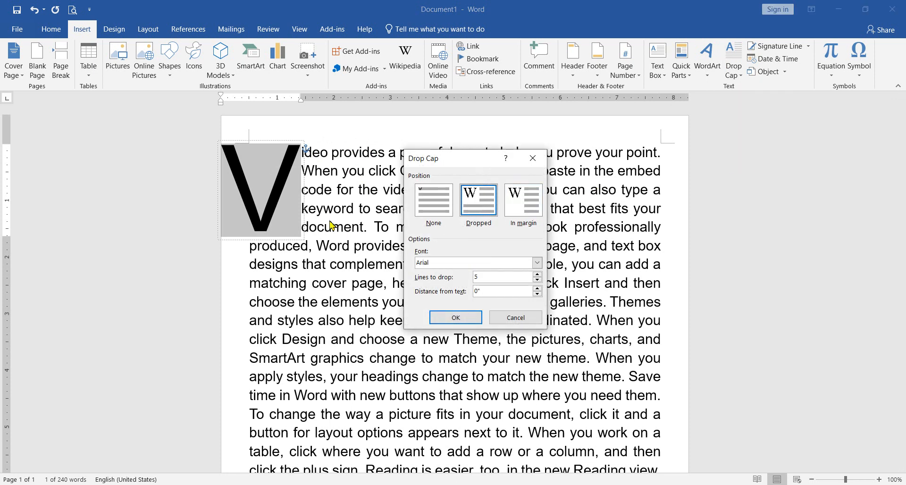
left_click(467, 317)
left_click(414, 202)
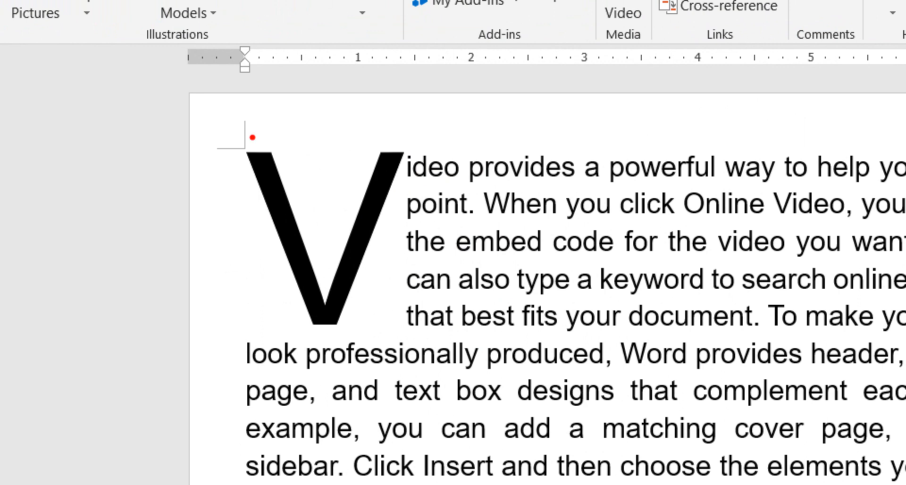
left_click_drag(246, 123, 256, 361)
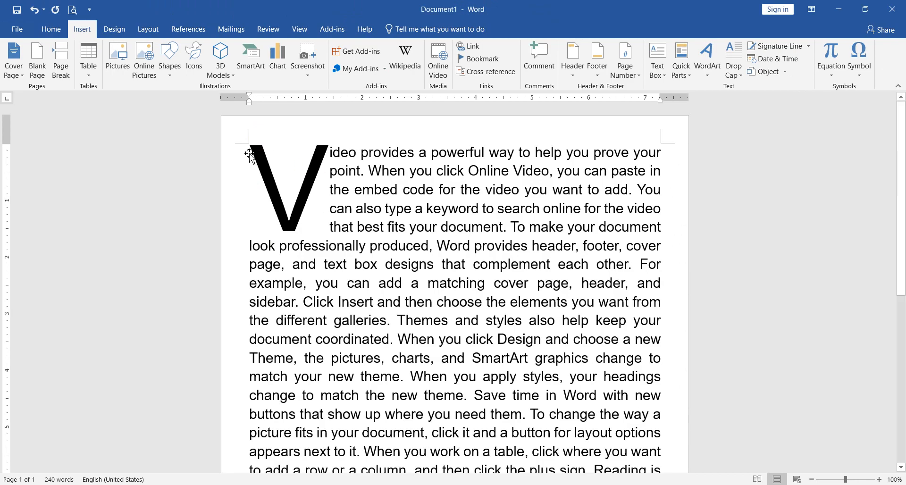
left_click(343, 207)
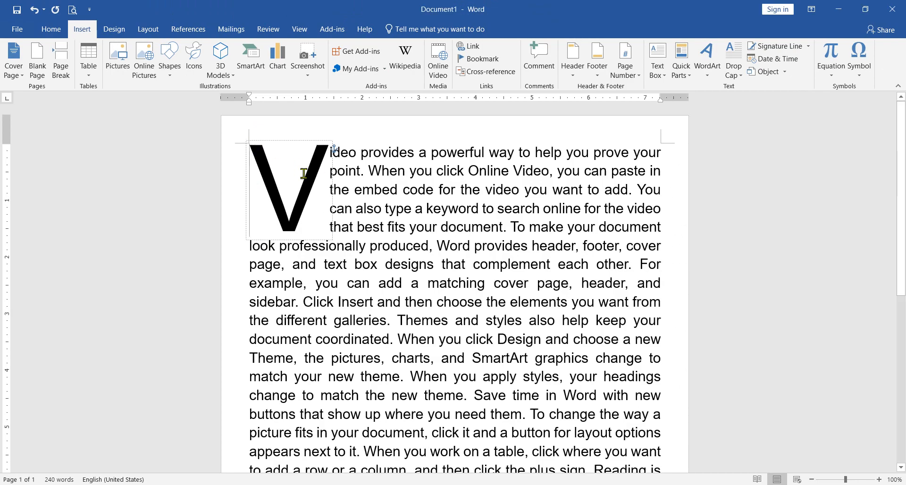
Switch the five-line "V" drop cap from Dropped back to the In margin position
double_click(298, 171)
left_click(734, 66)
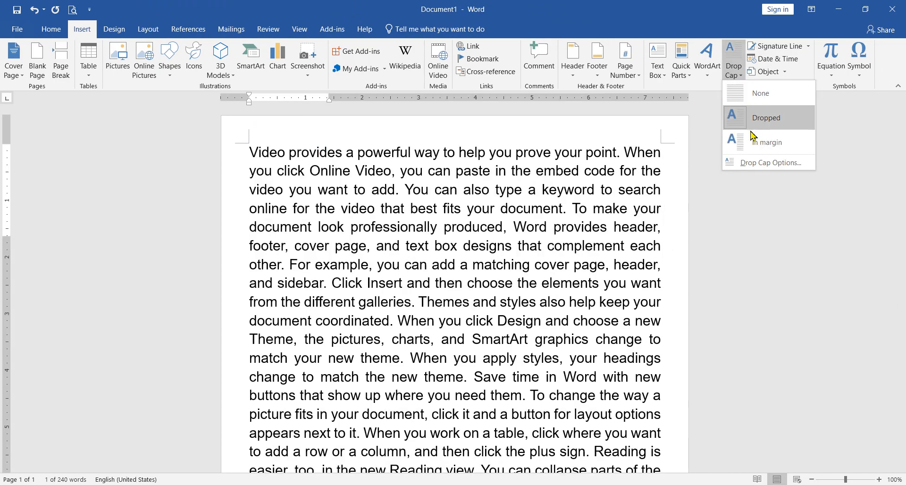
left_click(765, 118)
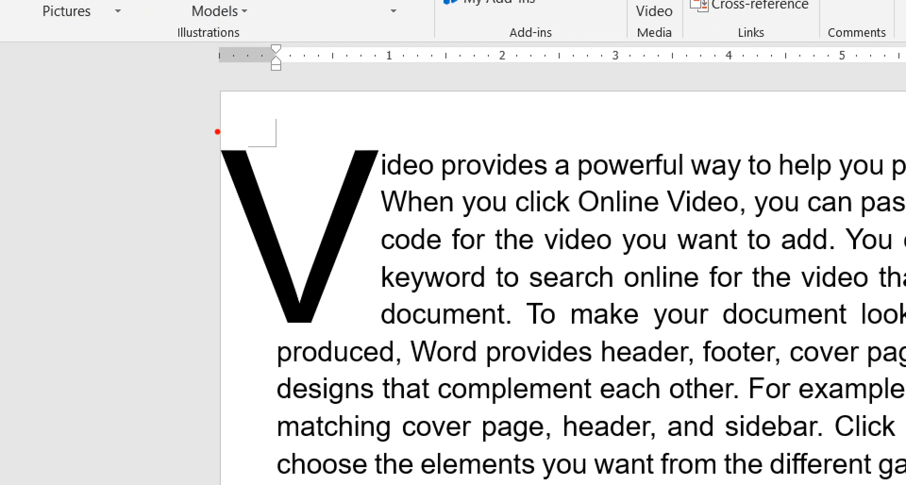
left_click_drag(217, 131, 216, 249)
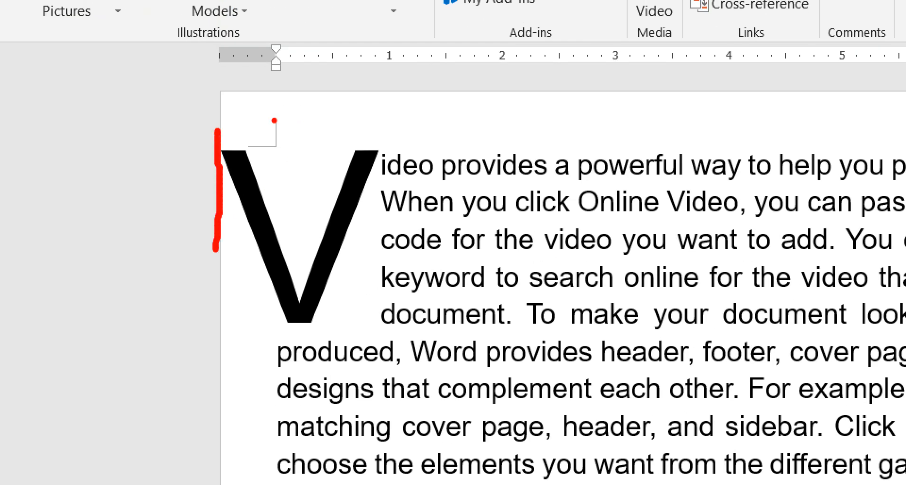
left_click_drag(276, 120, 276, 170)
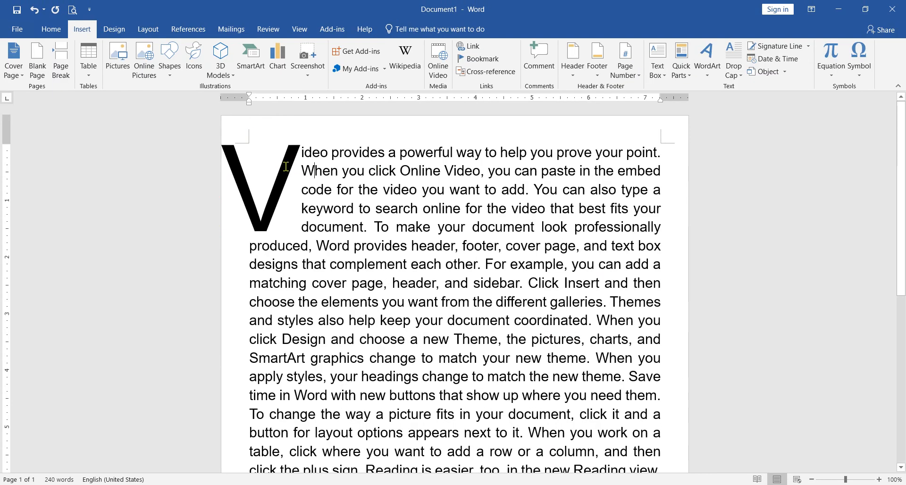
Set the lines to drop for the in-margin "V" drop cap to 3
left_click(309, 219)
double_click(265, 179)
left_click(734, 70)
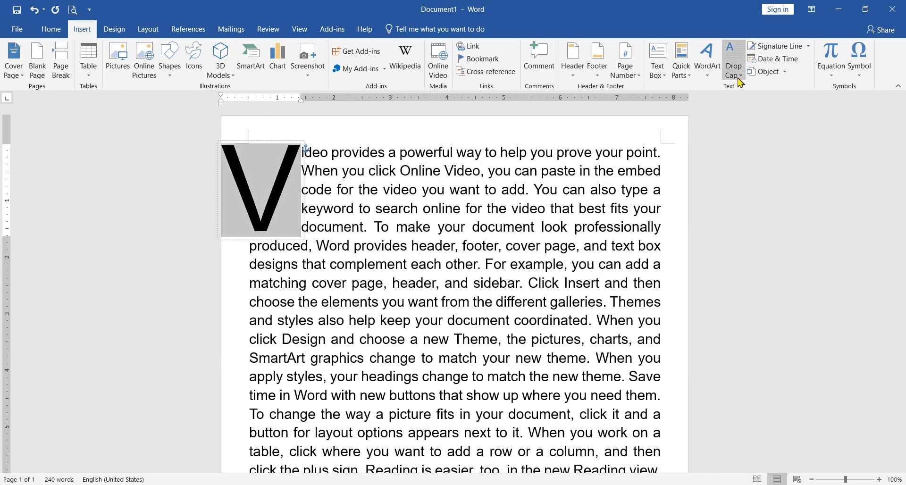
left_click(762, 162)
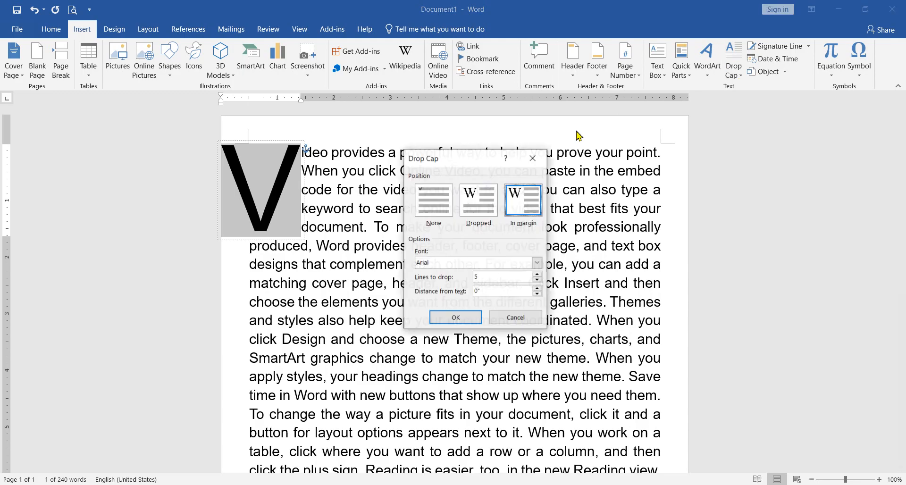
left_click(537, 280)
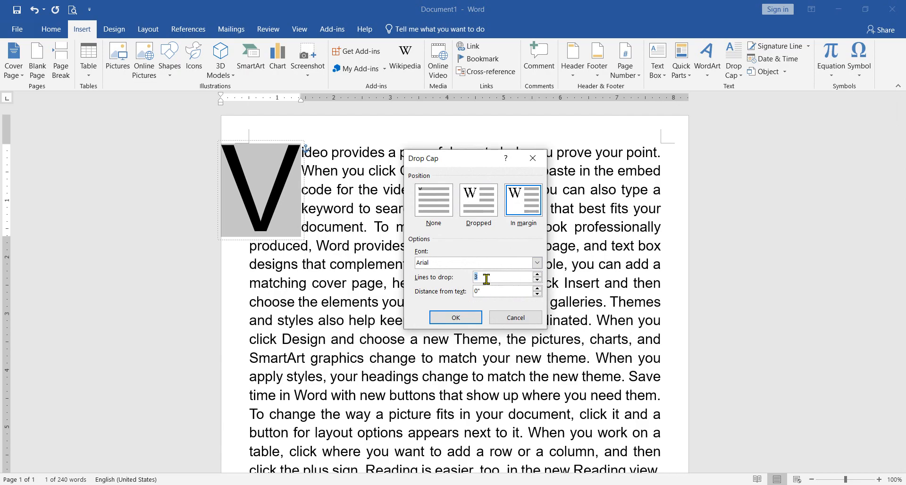
left_click(455, 317)
left_click(359, 213)
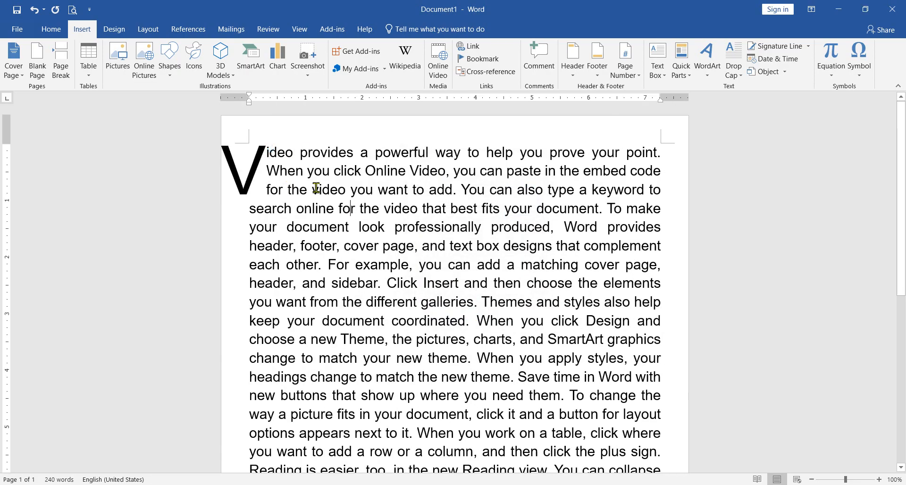
Set the document's page margins to 1 inch on all sides
left_click(266, 171)
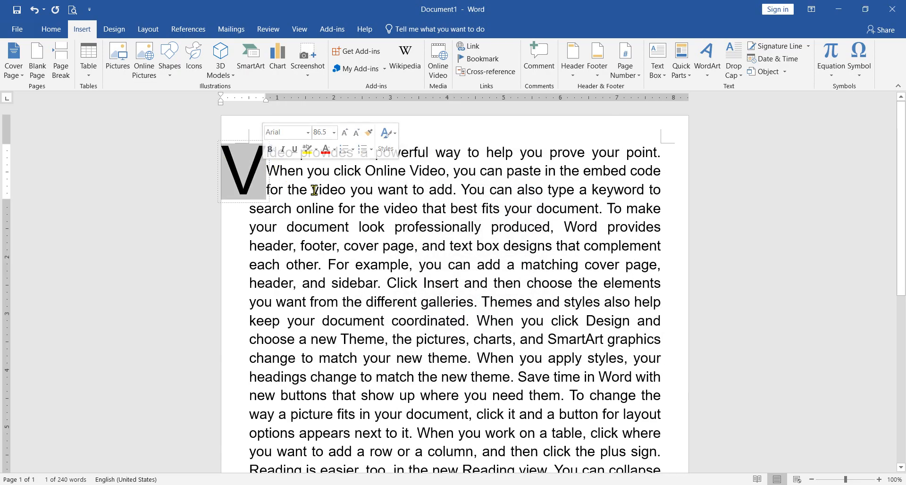
left_click(312, 191)
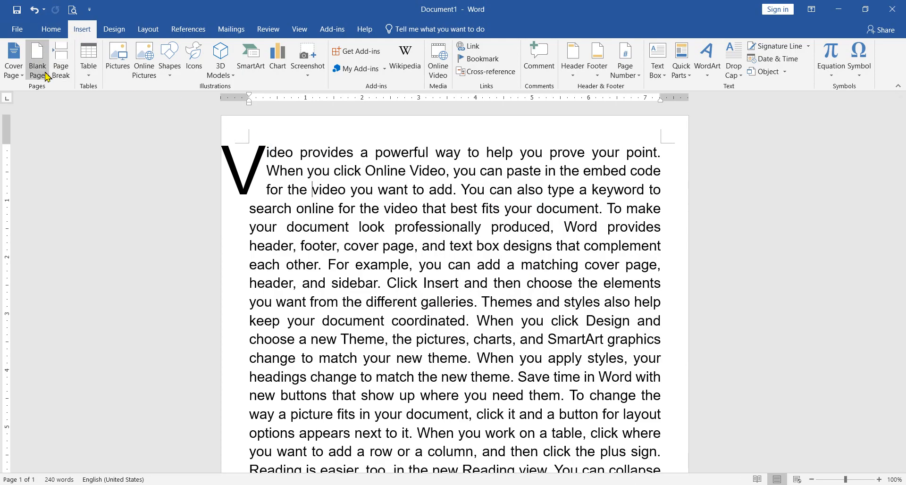
left_click(142, 29)
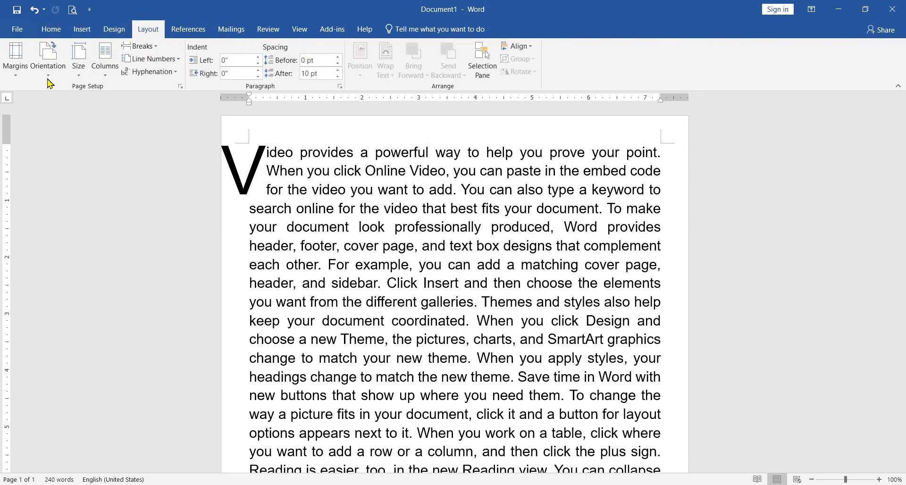
left_click(16, 61)
left_click(70, 135)
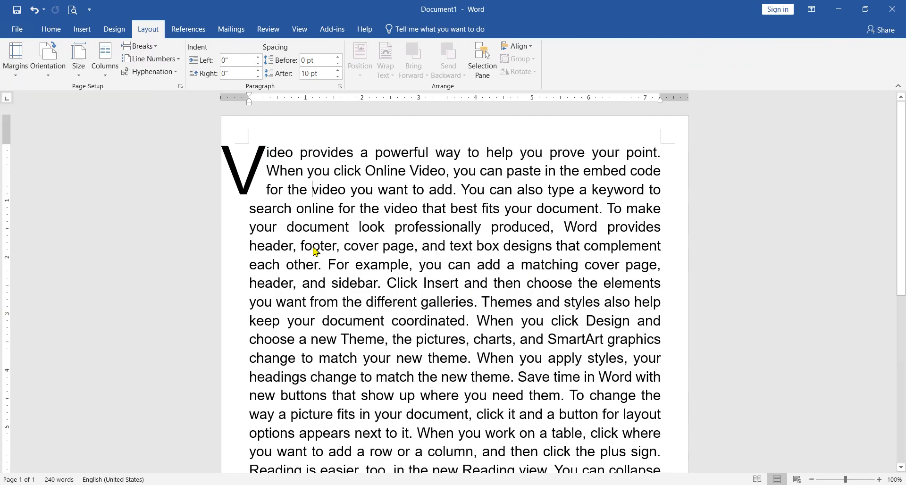
key("ctrl+z")
left_click(359, 235)
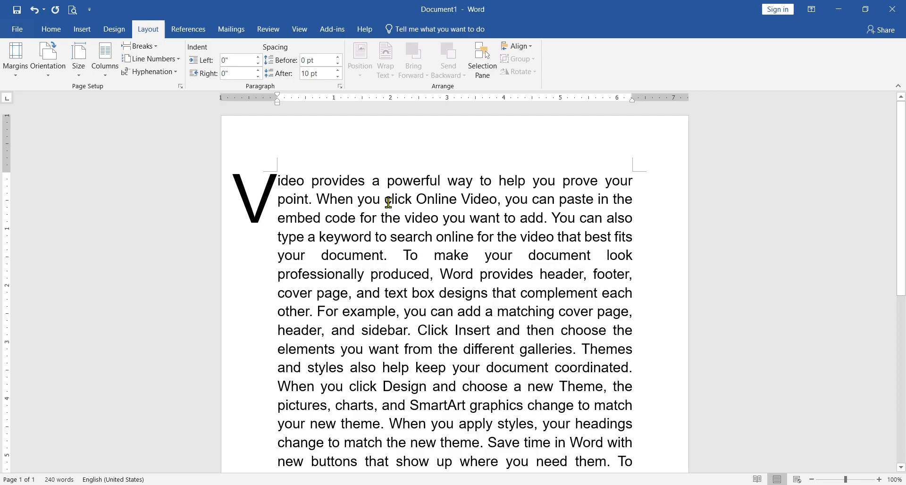
Examine the "V" drop cap in the margin and how the paragraph text lines up down the page
left_click(272, 204)
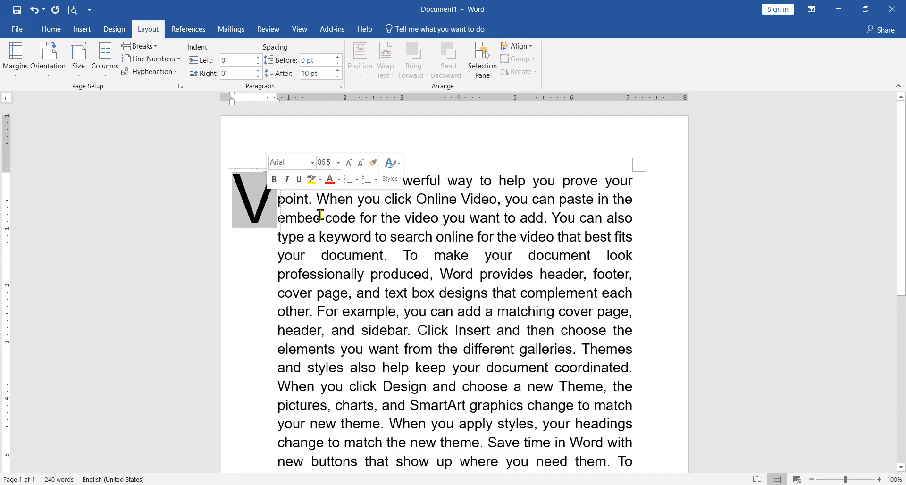
left_click(250, 187)
left_click(262, 190)
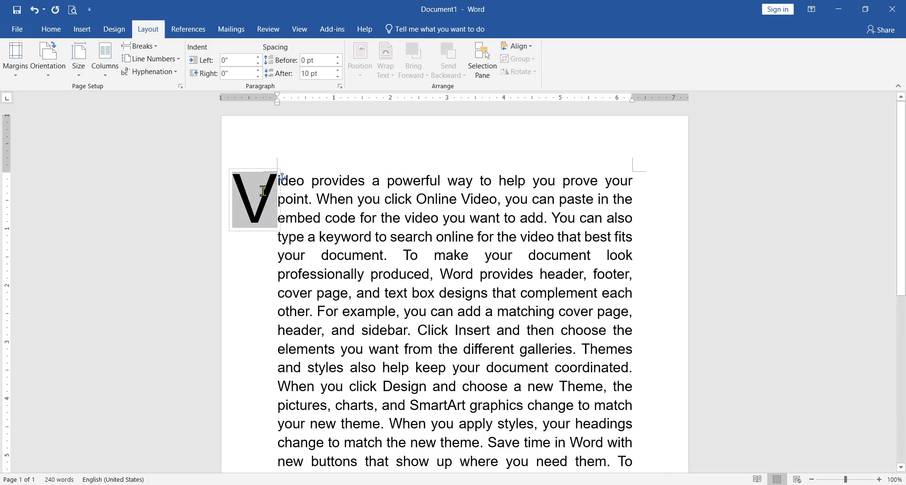
double_click(262, 191)
scroll(263, 265, "down", 5)
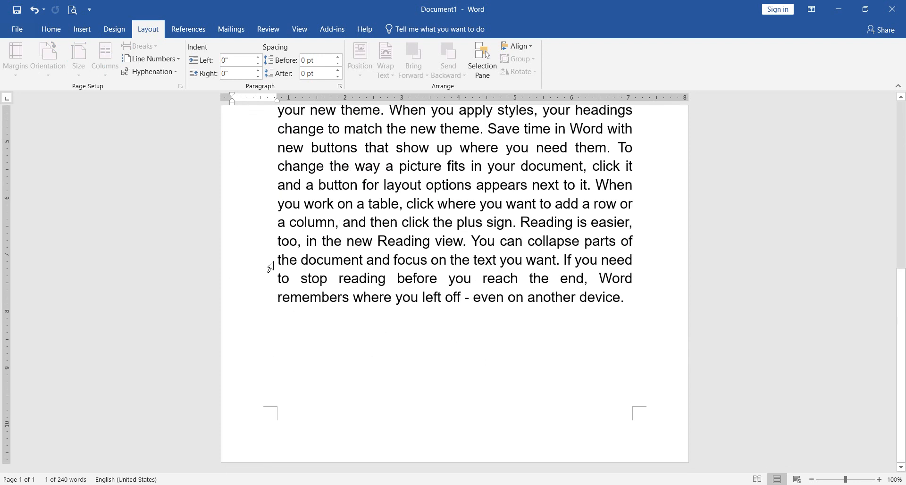
scroll(263, 268, "up", 6)
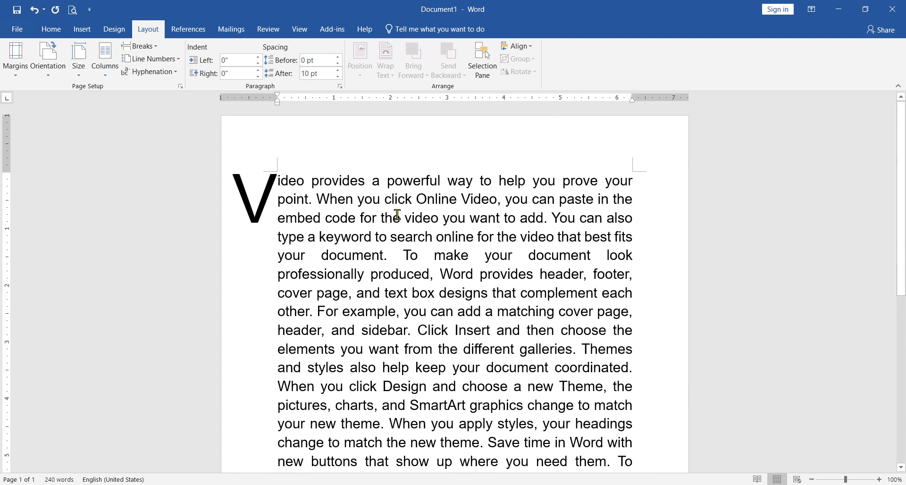
left_click(243, 189)
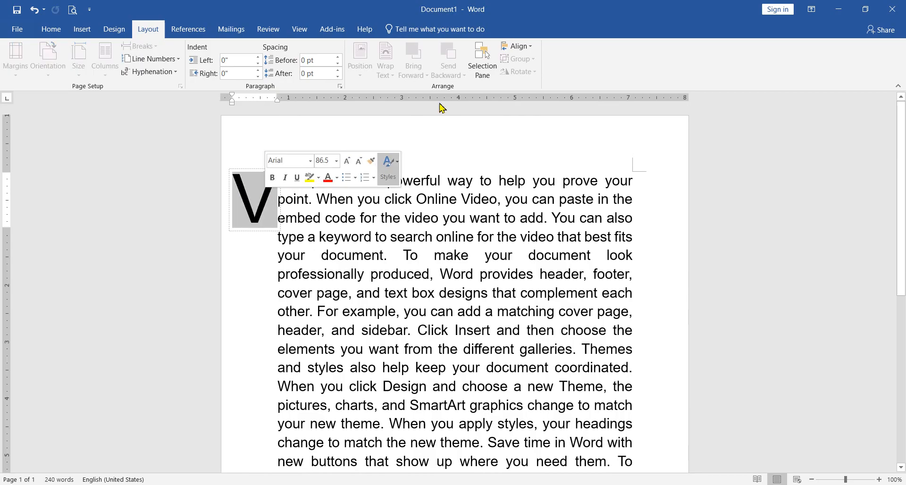
Remove the in-margin drop cap from the opening "V" of the paragraph
left_click(82, 29)
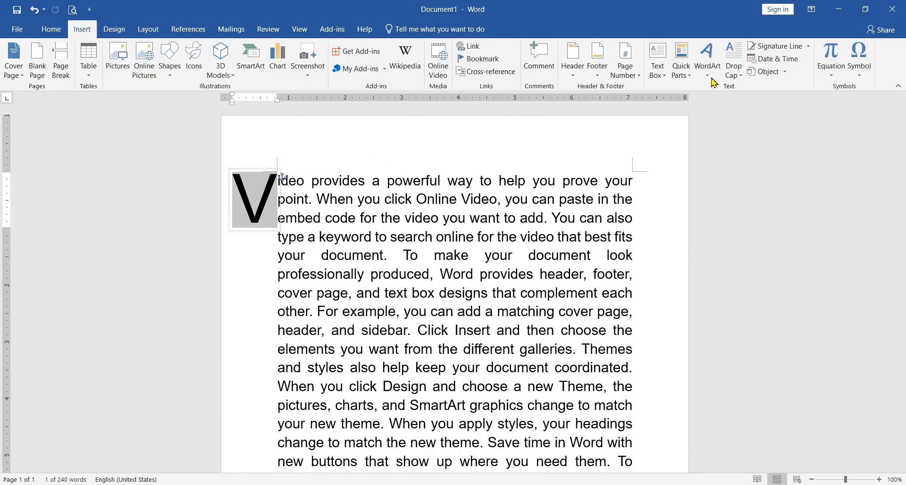
left_click(741, 76)
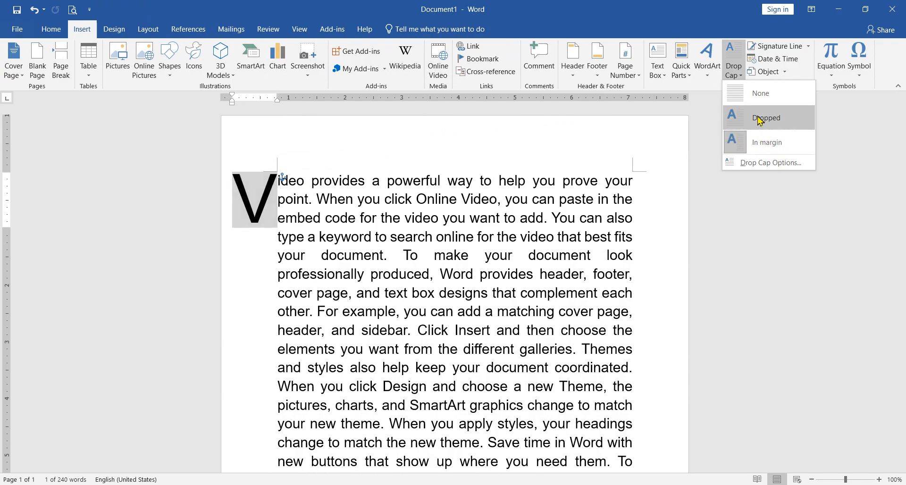
left_click(743, 100)
left_click(298, 181)
left_click(365, 202)
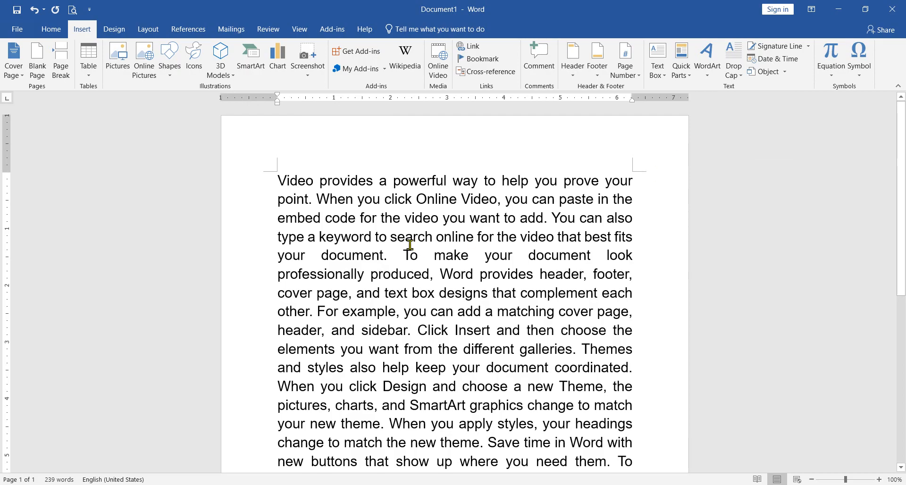
scroll(410, 240, "down", 4)
scroll(409, 240, "down", 2)
scroll(410, 238, "up", 6)
scroll(546, 226, "up", 2)
left_click(708, 70)
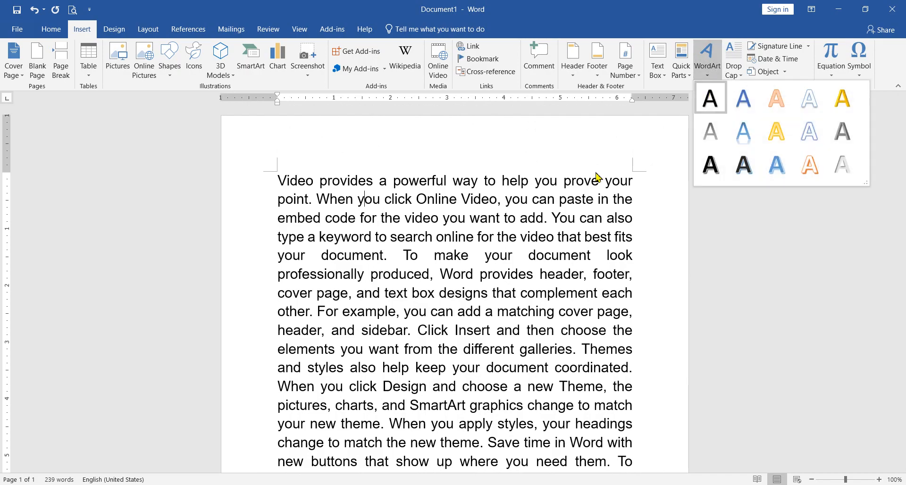
left_click(475, 223)
left_click(283, 179)
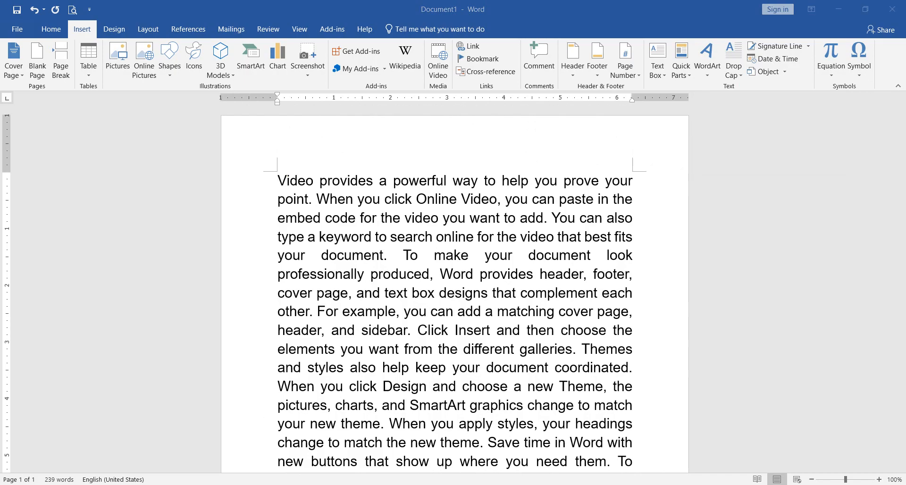
Switch to the home work 5 document and insert WordArt in the first black style just above the body text
left_click(384, 436)
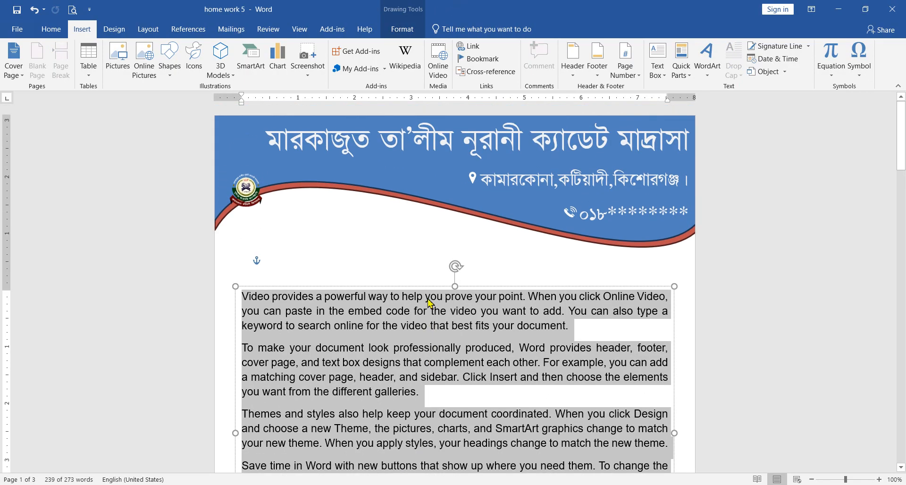
double_click(340, 146)
left_click_drag(274, 140, 587, 148)
left_click(419, 219)
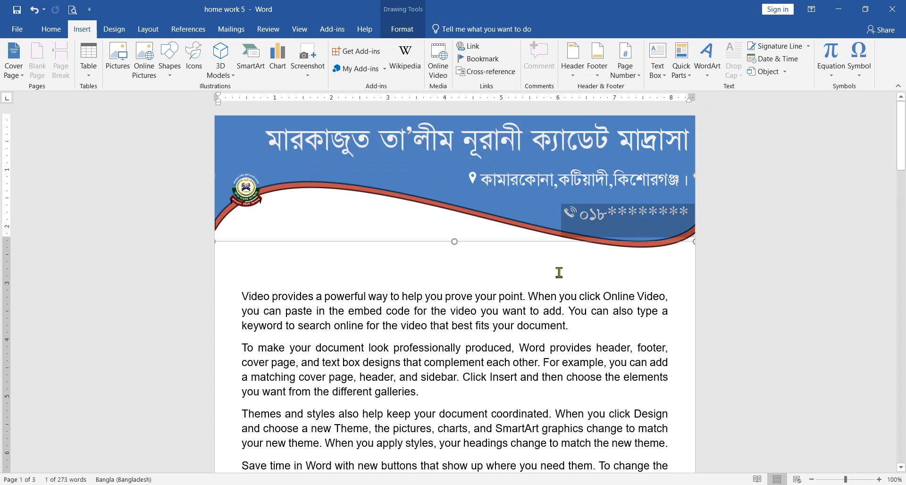
left_click(536, 263)
left_click(707, 67)
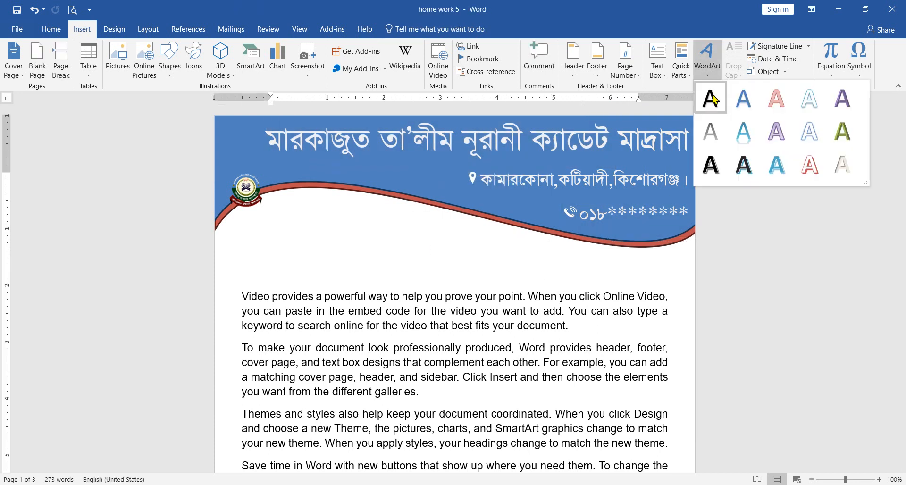
left_click(714, 100)
Copy the Bangla school name from the blue header and paste it over the WordArt placeholder text
left_click_drag(268, 140, 689, 143)
key("ctrl+c")
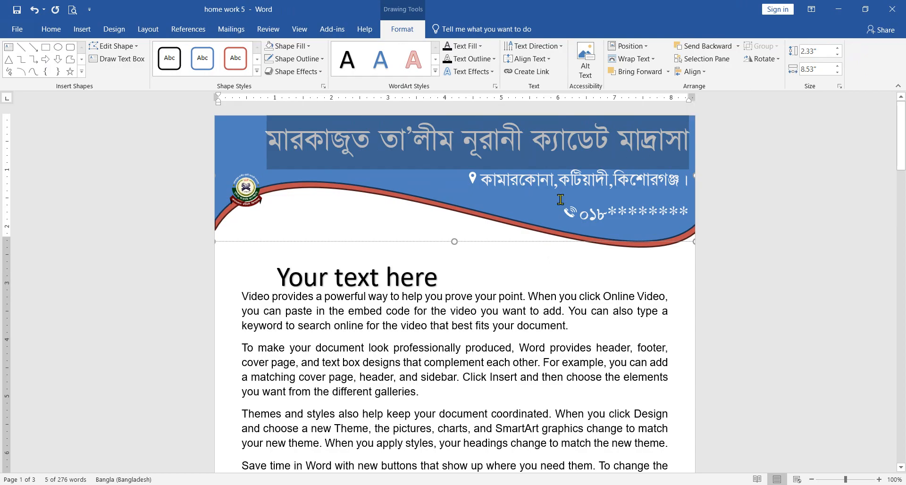
left_click(382, 283)
left_click(319, 273)
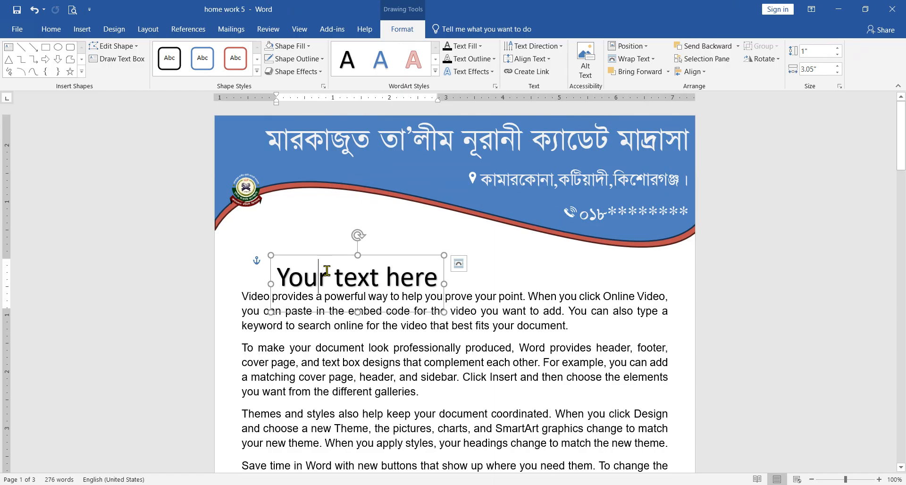
triple_click(327, 271)
key("ctrl+v")
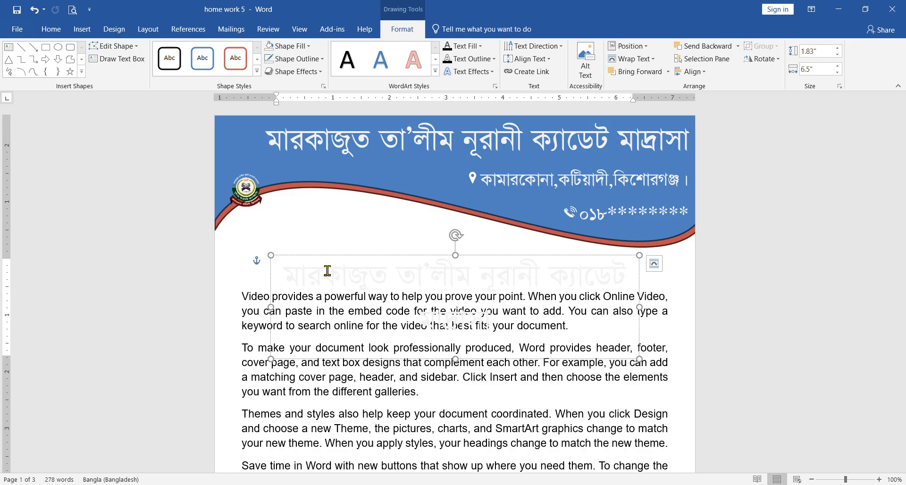
triple_click(327, 270)
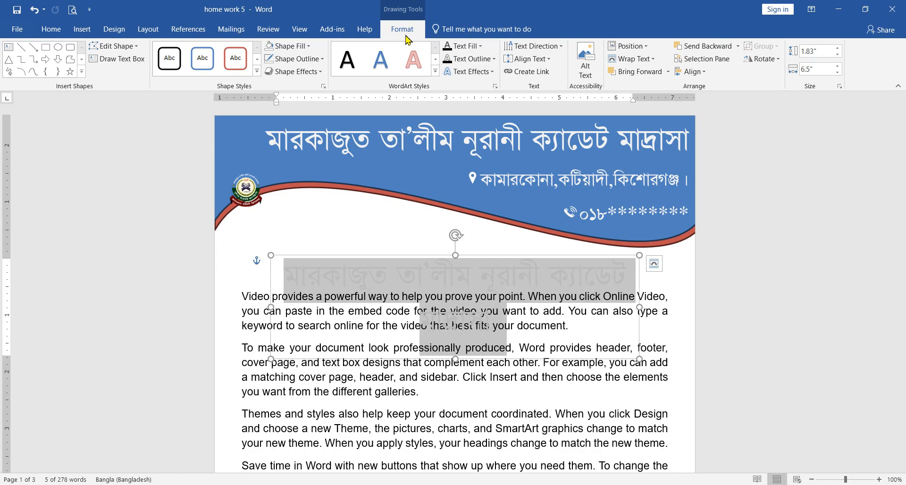
left_click(51, 29)
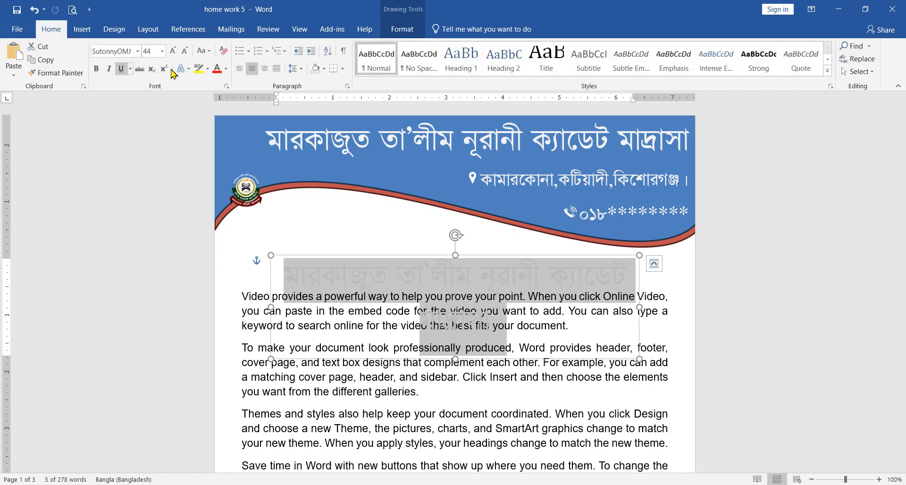
left_click(226, 69)
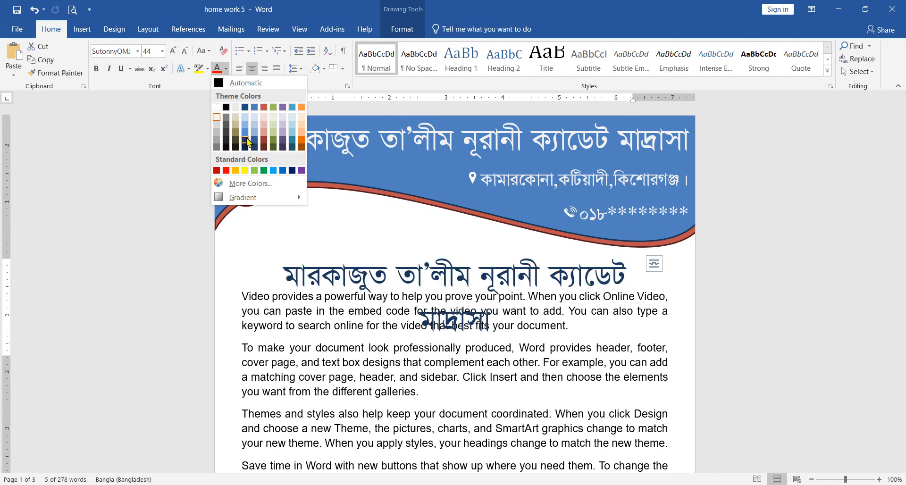
left_click(392, 258)
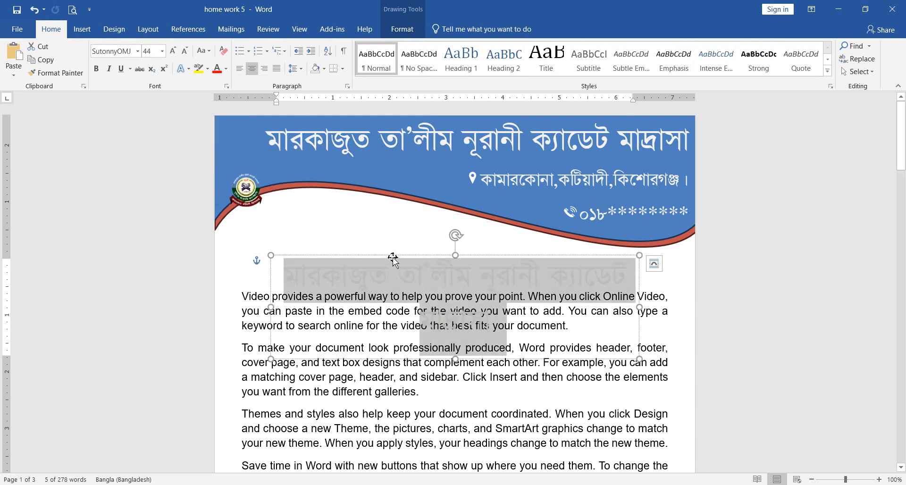
Move the WordArt title up to just under the header and give its text a black fill
left_click(392, 257)
left_click_drag(392, 257, 388, 237)
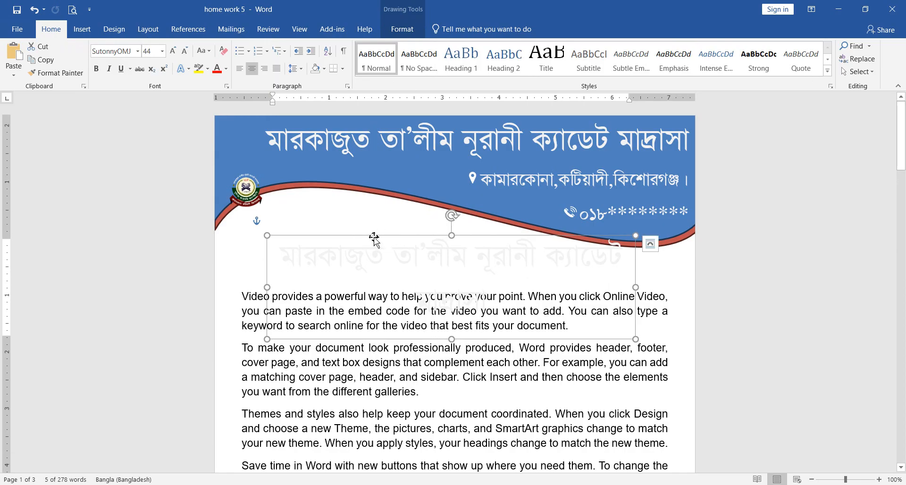
left_click(399, 26)
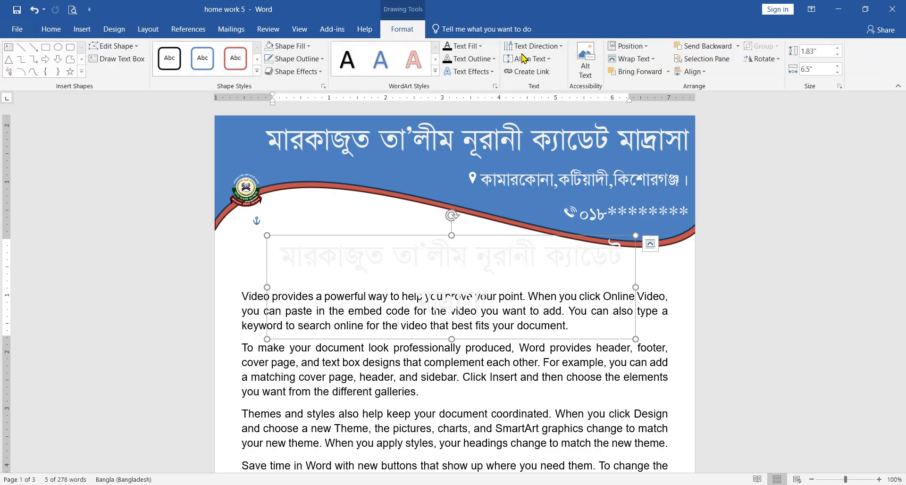
left_click(478, 47)
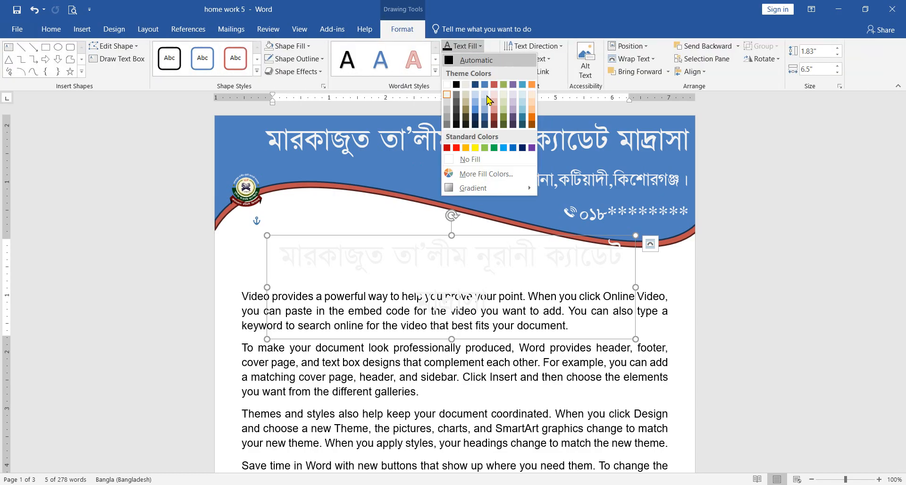
left_click(457, 125)
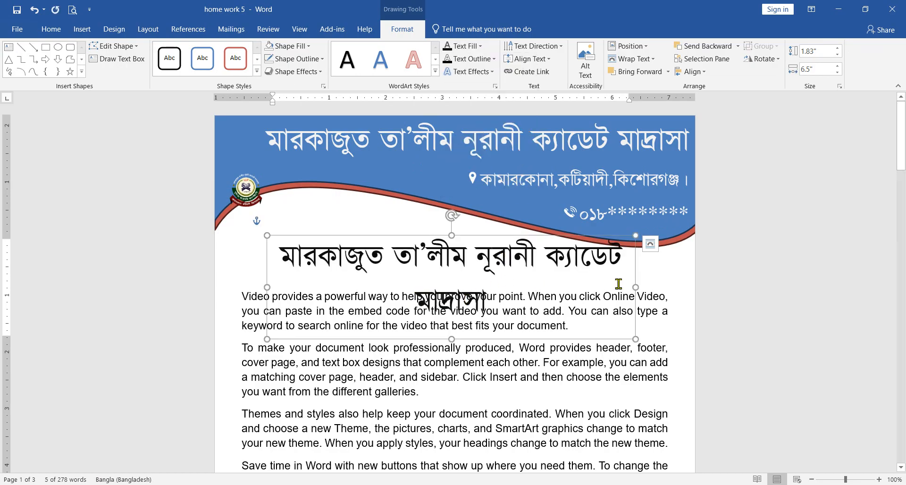
Widen the WordArt box on both sides to about 7.88" so the title fits on one line
left_click_drag(638, 286, 668, 286)
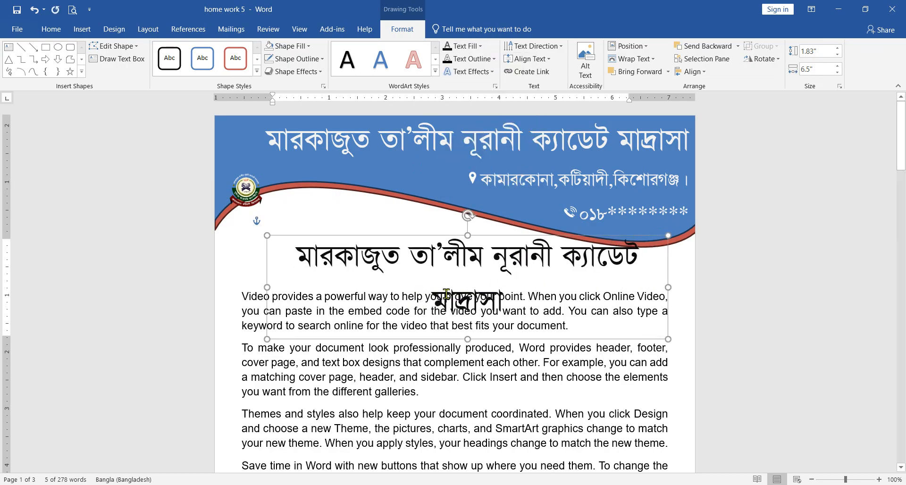
left_click_drag(267, 287, 221, 286)
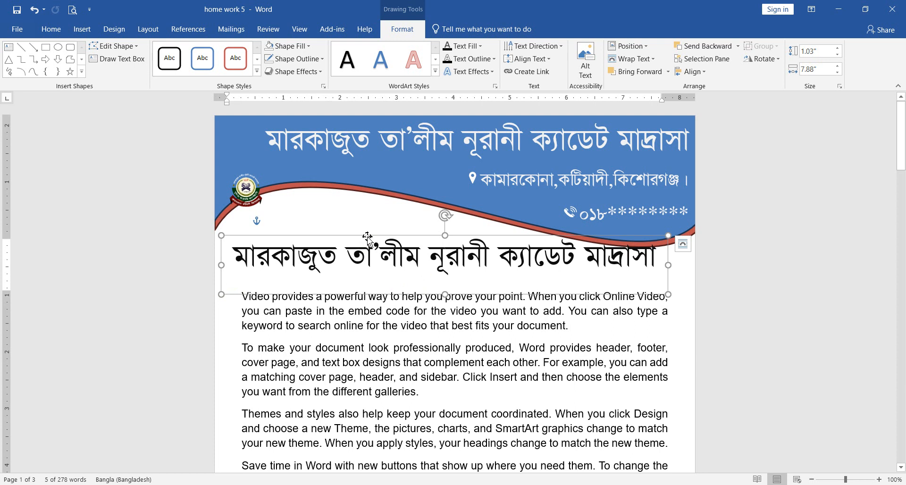
left_click(312, 265)
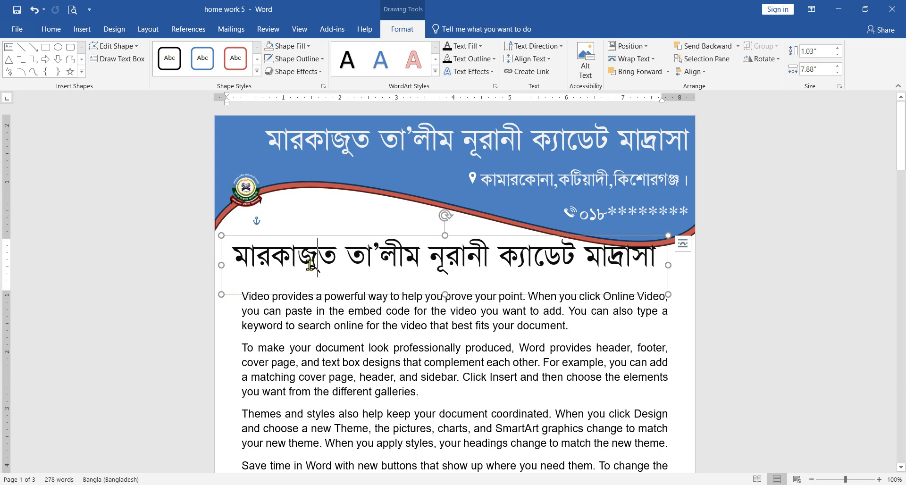
Remove the space after the paragraph in the WordArt title
triple_click(249, 262)
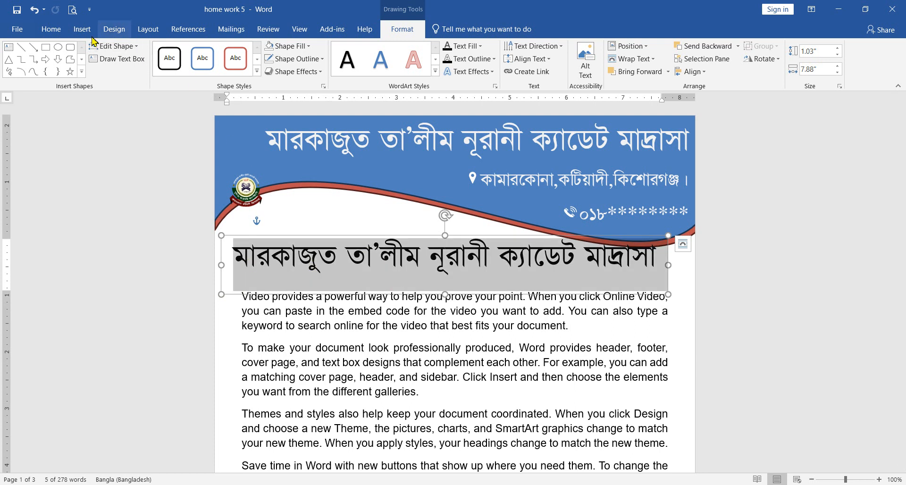
left_click(52, 29)
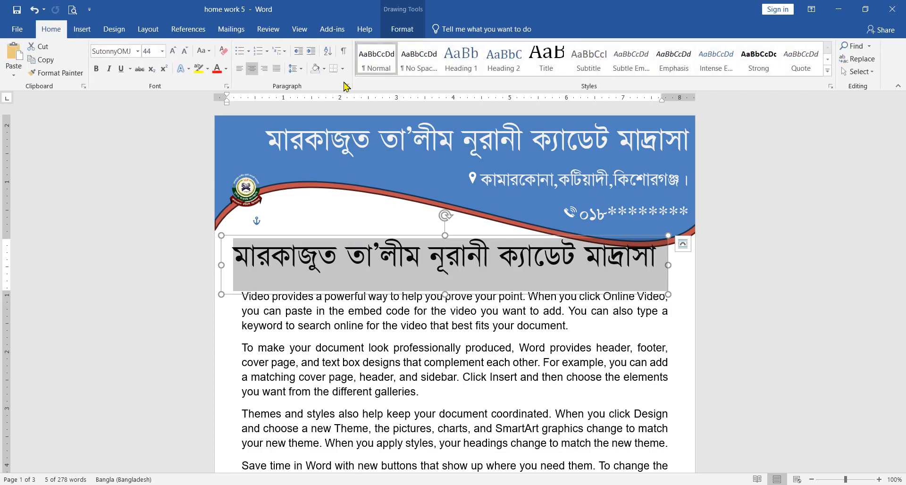
left_click(300, 69)
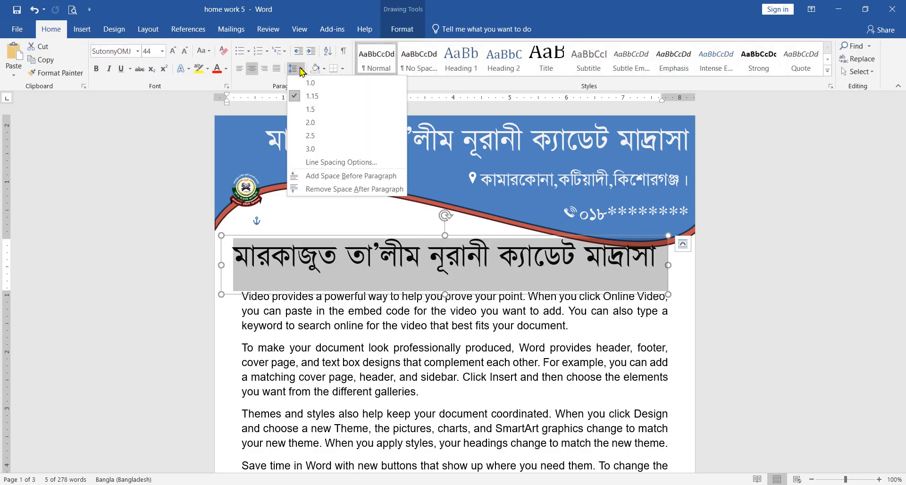
left_click(324, 189)
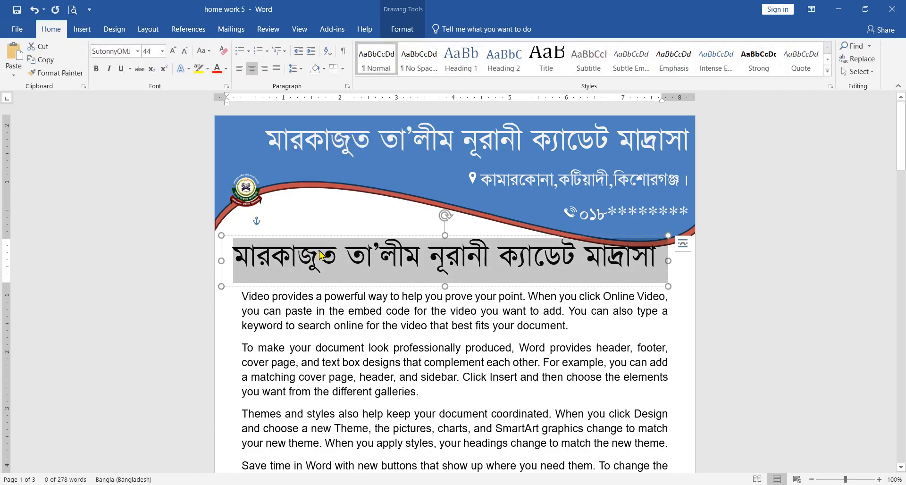
Delete the body text box with the English sample paragraphs from the first page
left_click(241, 302)
left_click_drag(289, 288, 287, 392)
scroll(323, 265, "down", 10)
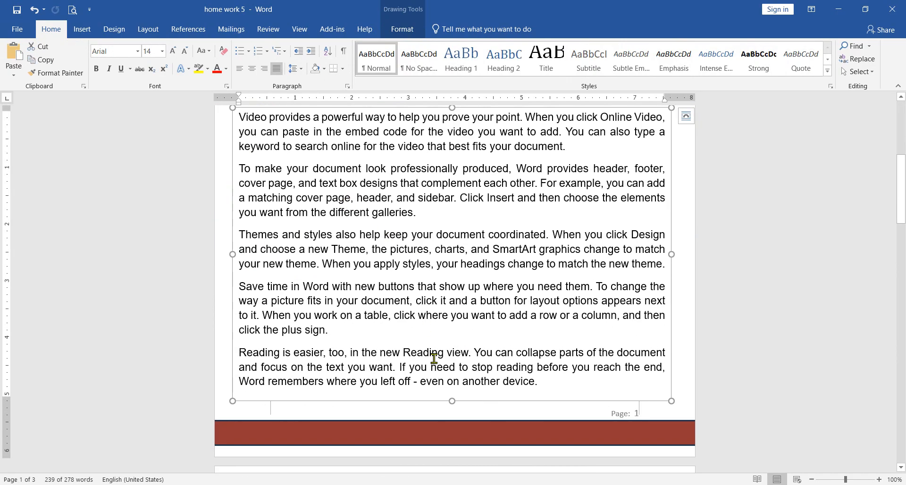
key("Delete")
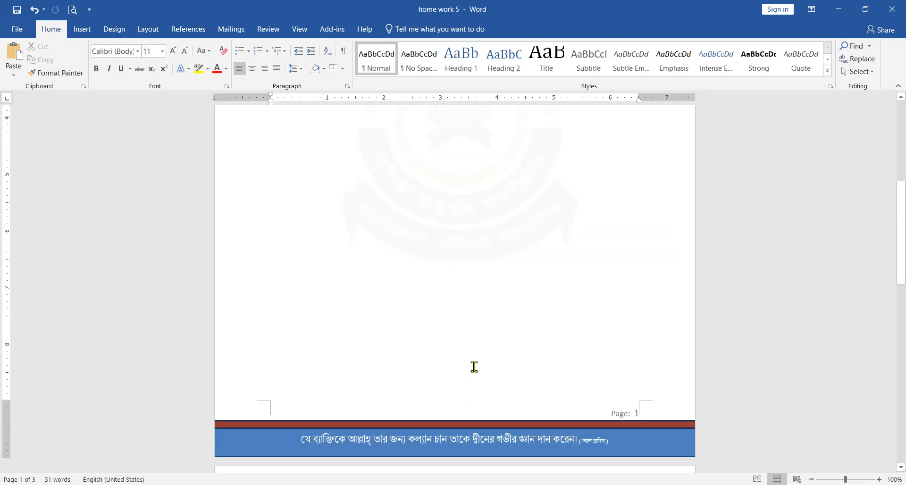
Move the WordArt title down into the empty area below the header curve
scroll(475, 377, "up", 3)
left_click(347, 257)
left_click_drag(372, 285, 383, 329)
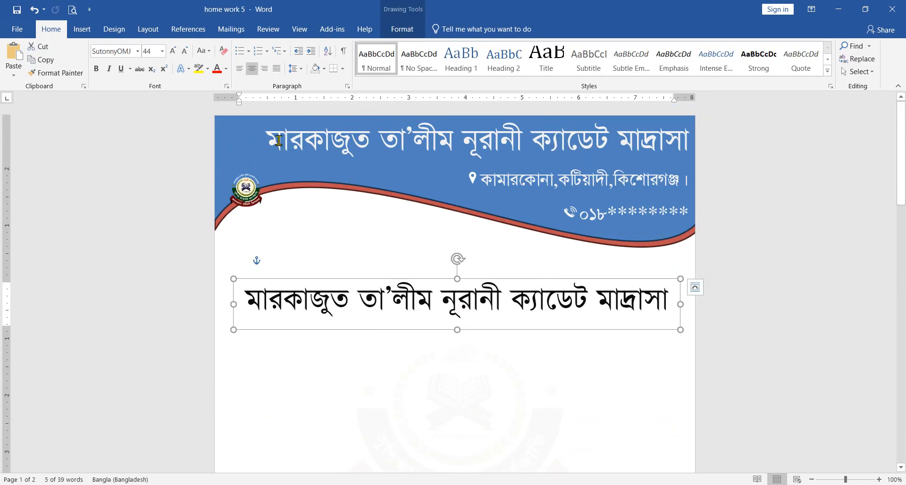
left_click_drag(269, 142, 638, 151)
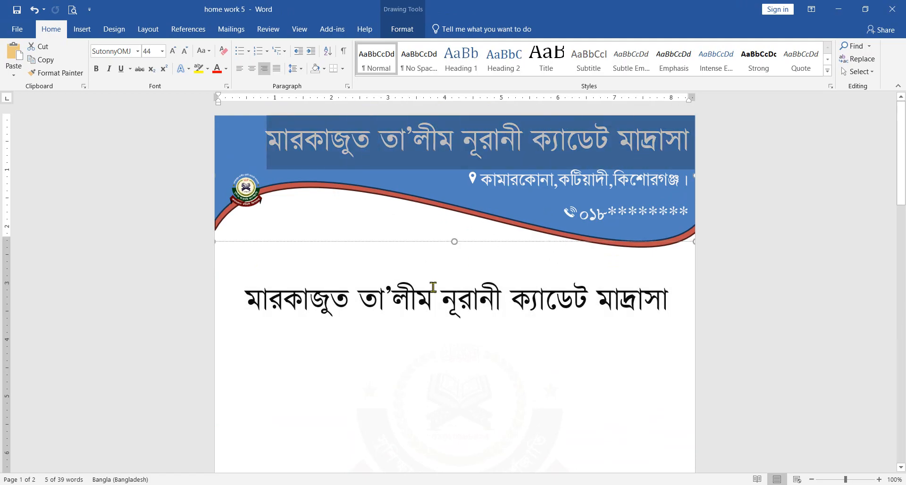
left_click(390, 301)
left_click(384, 335)
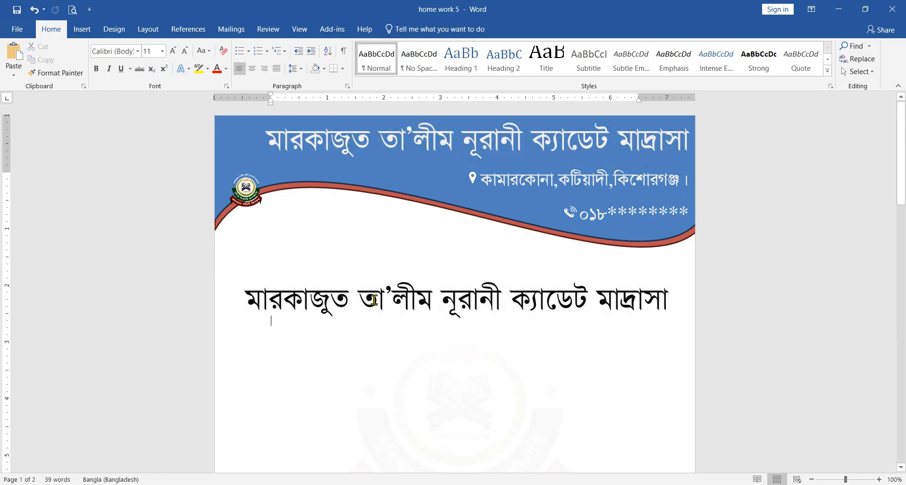
Apply the upward arch Follow Path transform to the WordArt school name title
left_click(386, 307)
left_click(391, 330)
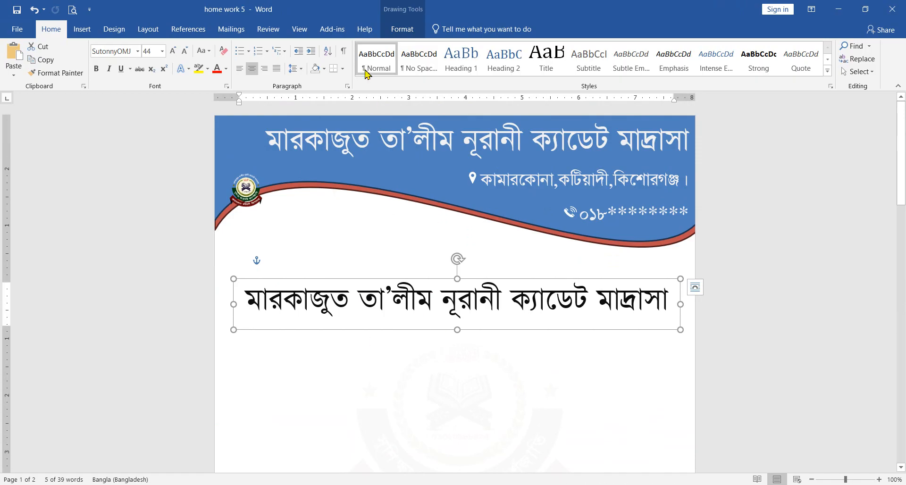
left_click(401, 30)
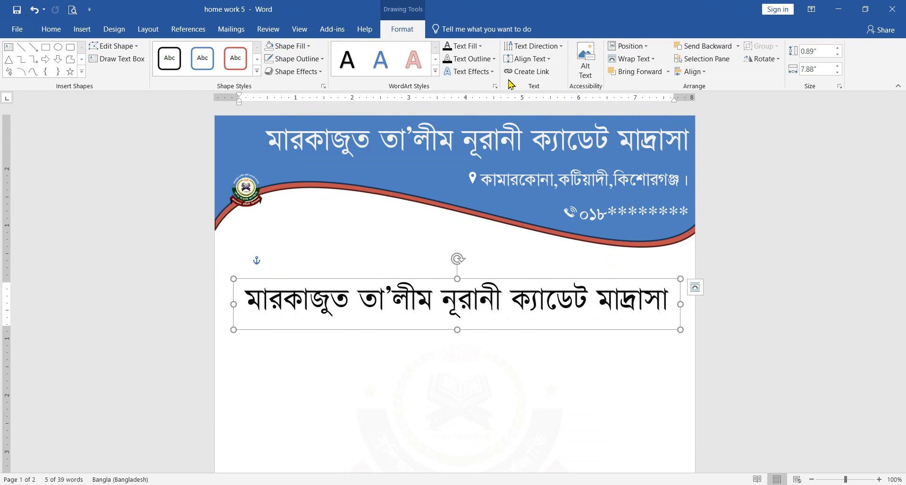
left_click(493, 73)
left_click(494, 58)
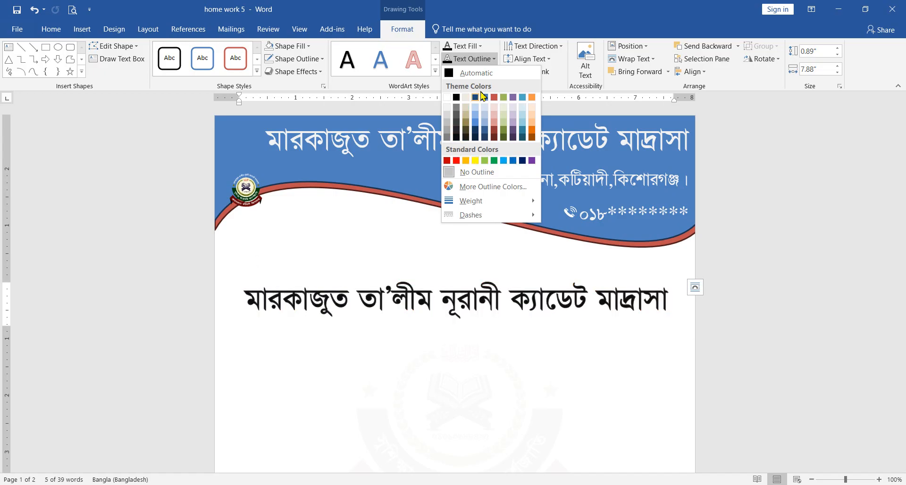
left_click(495, 59)
left_click(491, 72)
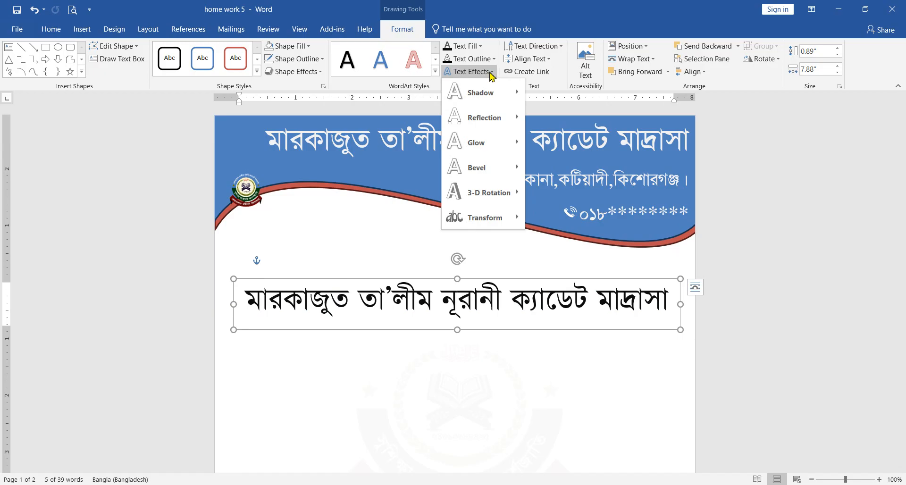
mouse_move(478, 228)
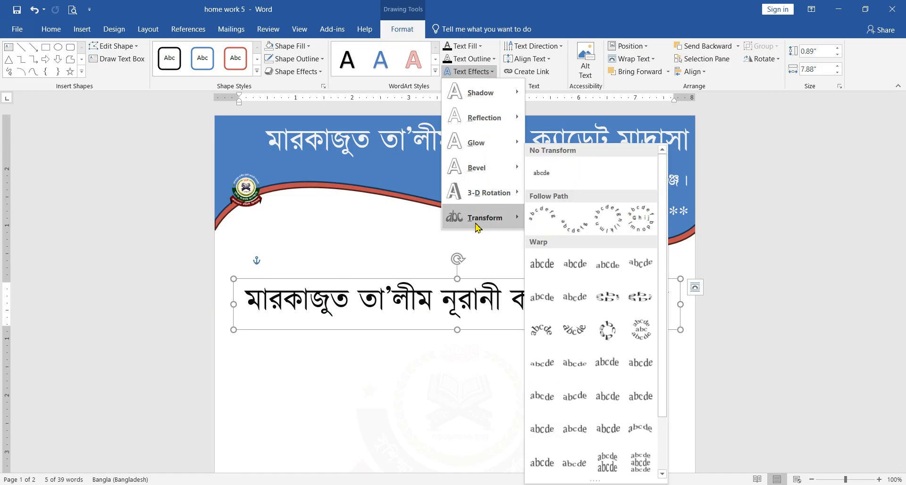
left_click(547, 222)
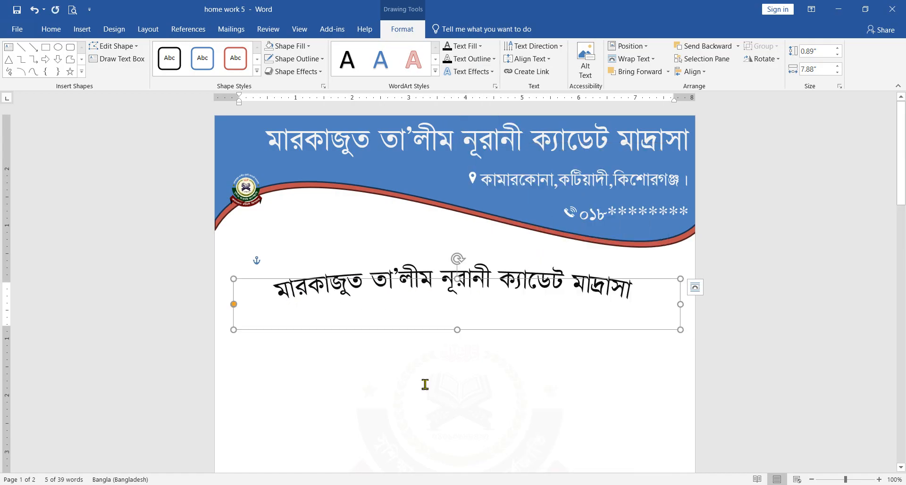
Enlarge the arched WordArt box to about 4.04" high by 5.78" wide and adjust the start of its curve
left_click_drag(461, 328, 471, 457)
left_click_drag(680, 367, 562, 383)
left_click_drag(400, 278, 398, 226)
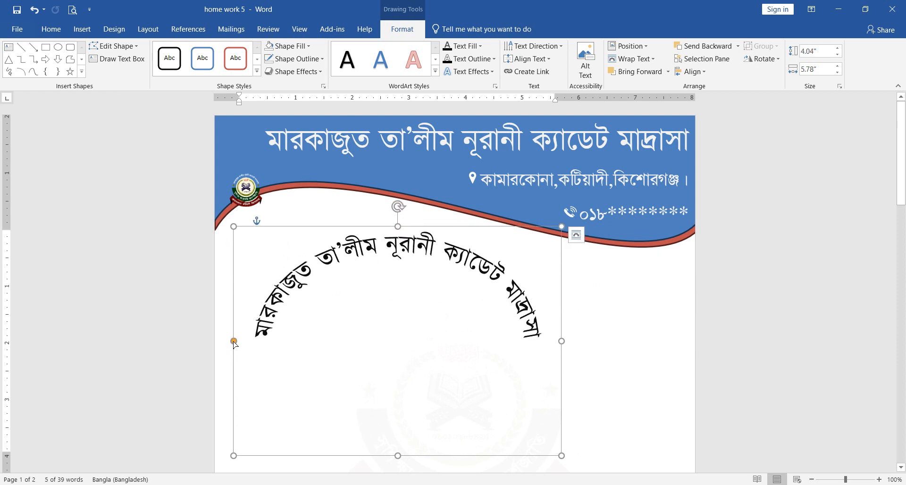
left_click_drag(234, 342, 235, 332)
Reduce the arched WordArt box to about 3.5" by 4.16" and move it over the page's watermark logo
left_click_drag(231, 286, 270, 420)
left_click_drag(548, 450, 422, 407)
left_click_drag(416, 370, 533, 435)
left_click_drag(535, 396, 577, 439)
Enlarge the arched WordArt to about 4.33" by 5.18", center it around the watermark logo and lower the curve's start point
scroll(603, 419, "down", 3)
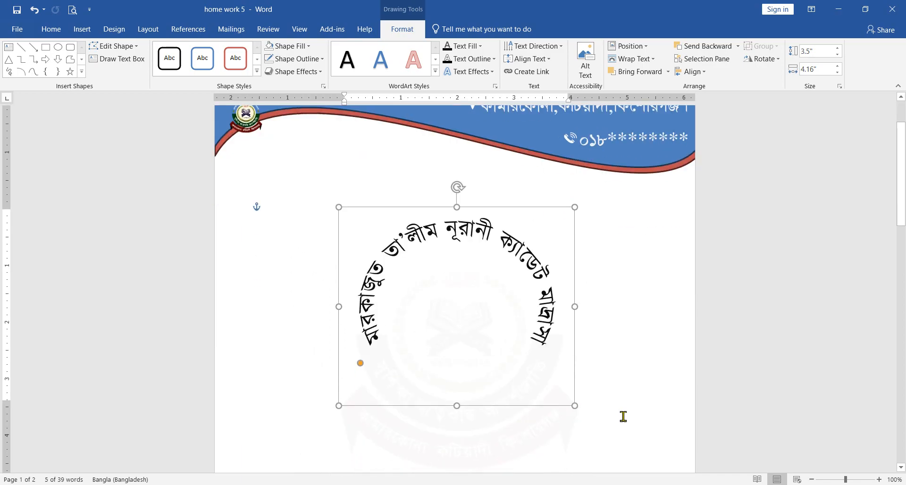
left_click_drag(572, 384, 560, 380)
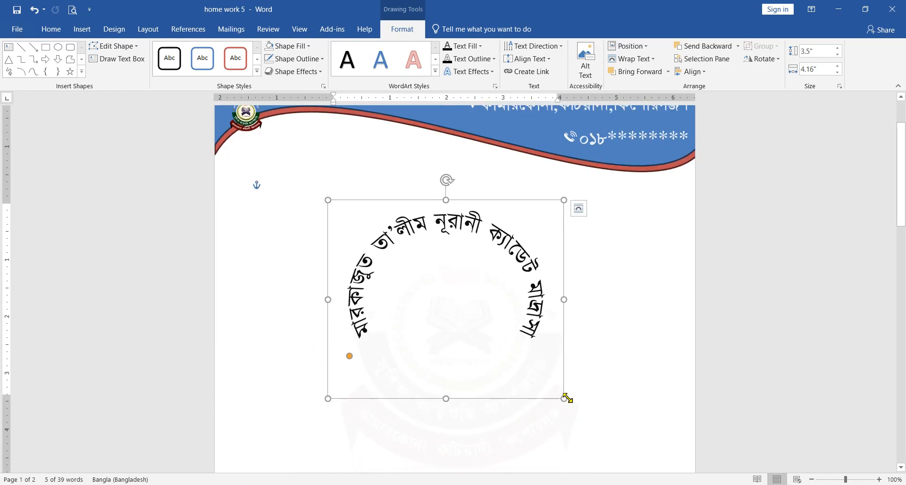
left_click_drag(572, 410, 604, 436)
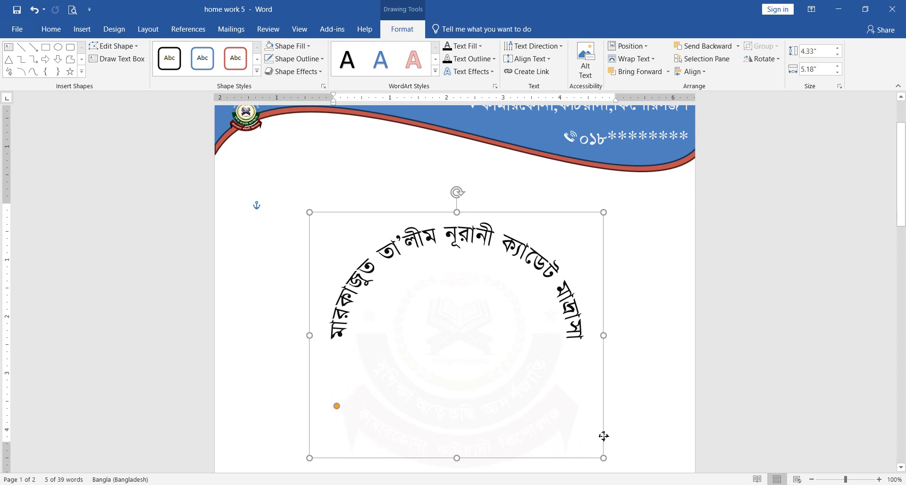
left_click_drag(336, 407, 369, 434)
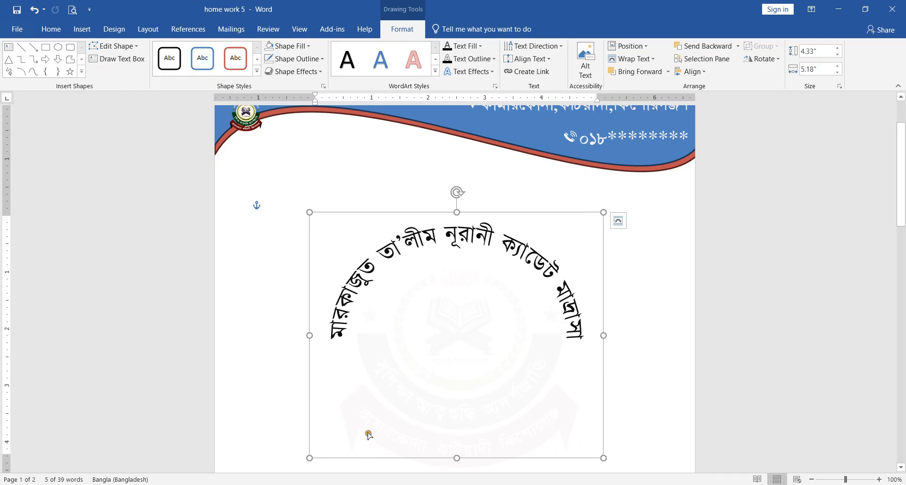
Set the font size of the arched WordArt text to 55
triple_click(354, 292)
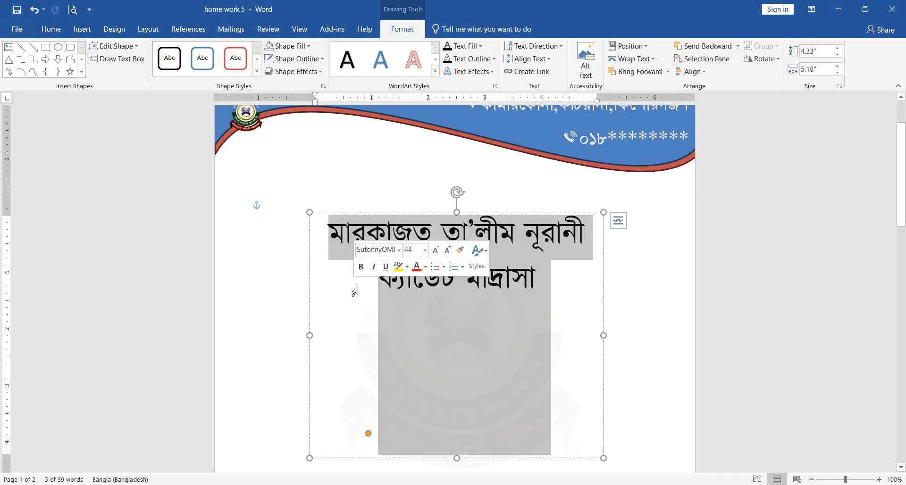
left_click(51, 29)
left_click(173, 52)
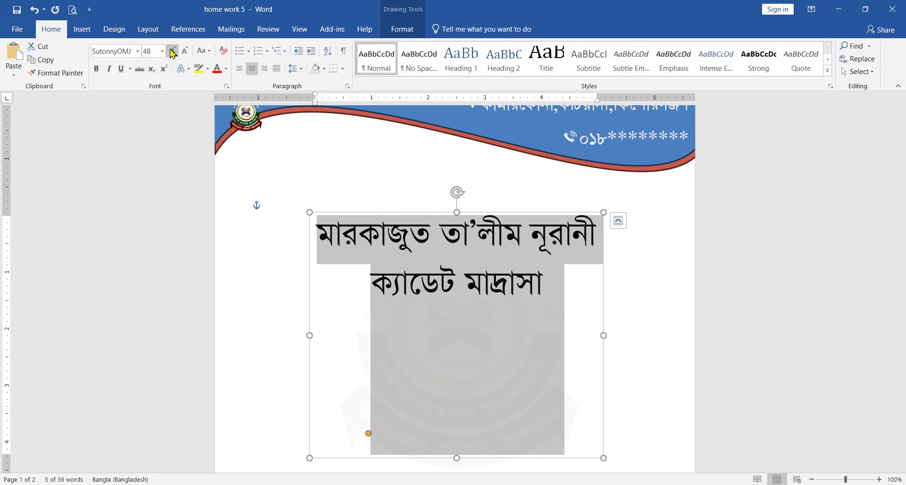
left_click(173, 54)
left_click(150, 52)
type("55")
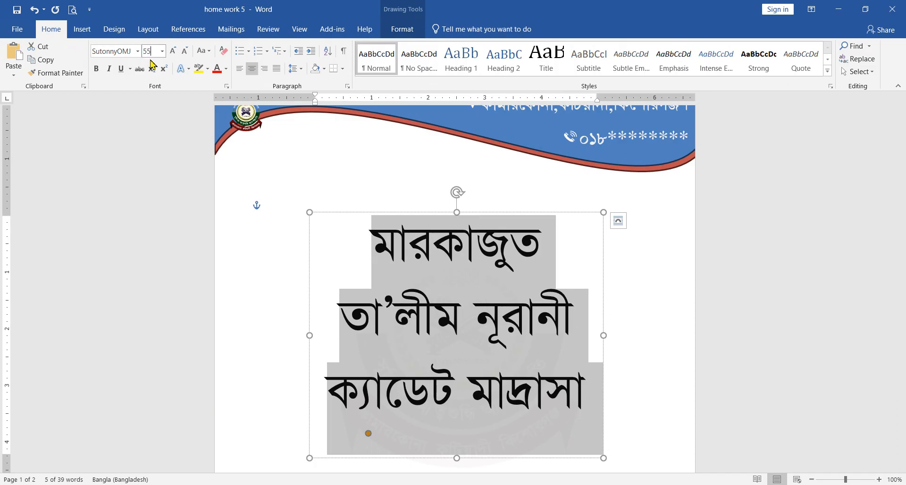
key("Return")
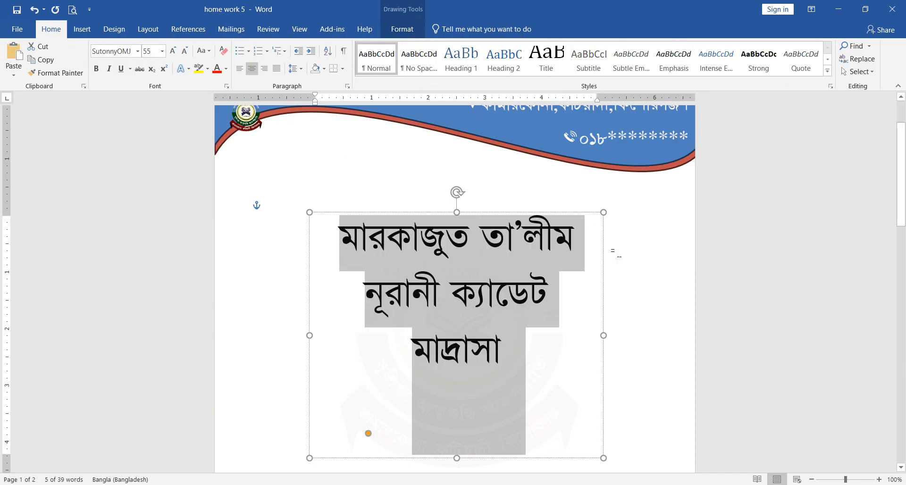
Fit the arched title around the watermark logo by adjusting its curve and position, with the box about 4.43" by 5.4"
left_click(622, 253)
left_click(604, 351)
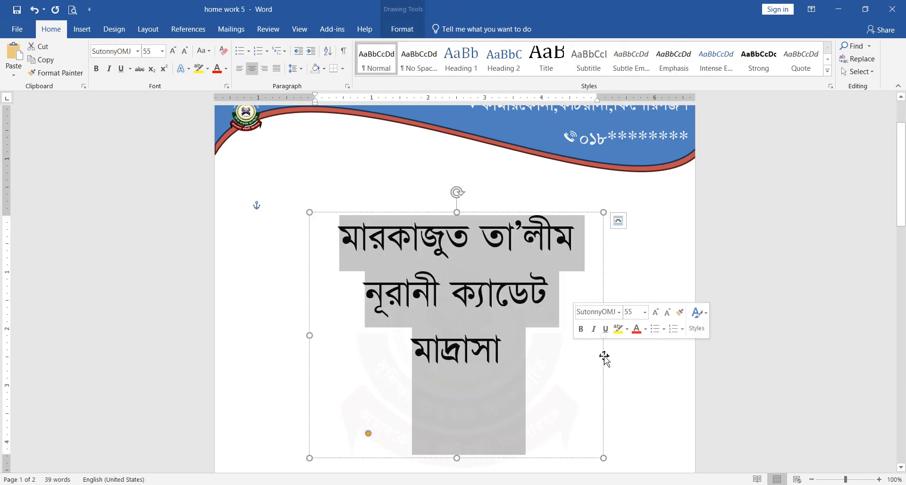
left_click_drag(604, 349, 598, 343)
left_click_drag(362, 423, 321, 370)
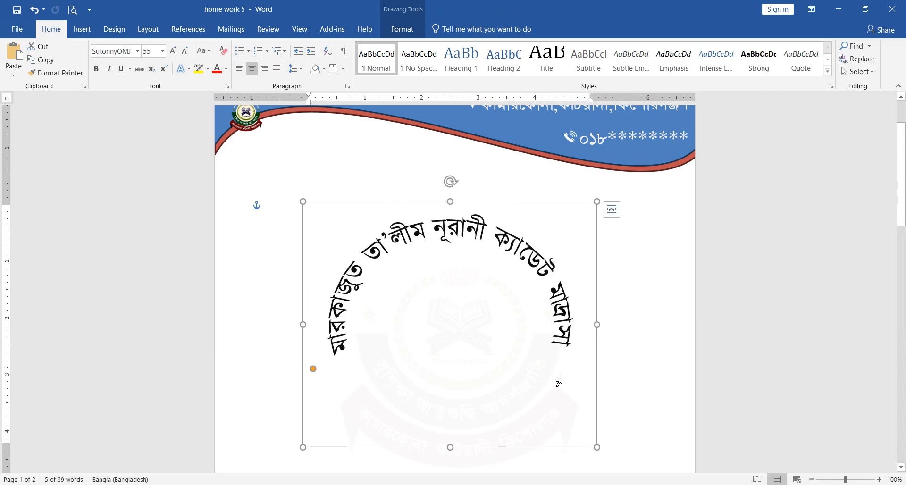
left_click_drag(599, 375, 612, 369)
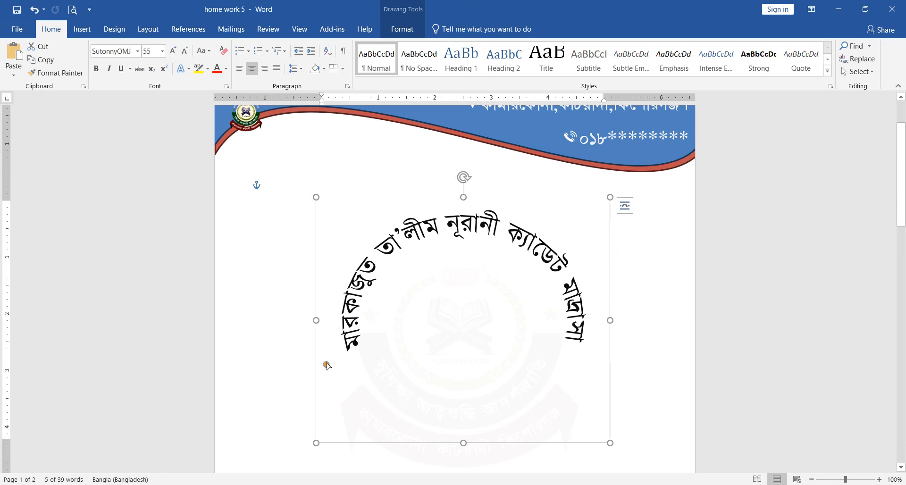
left_click_drag(314, 449, 306, 449)
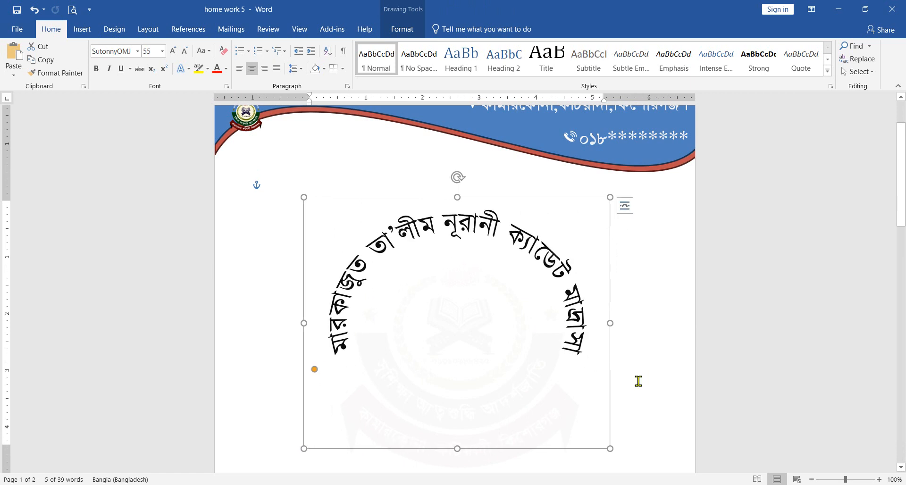
left_click_drag(609, 385, 611, 381)
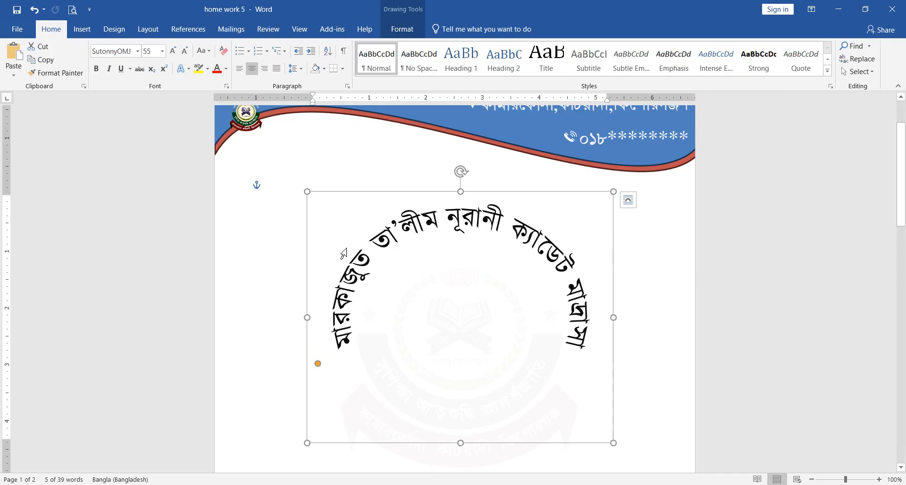
Fill the arched WordArt text with the lightest gray theme shade so it blends with the watermark
left_click(404, 29)
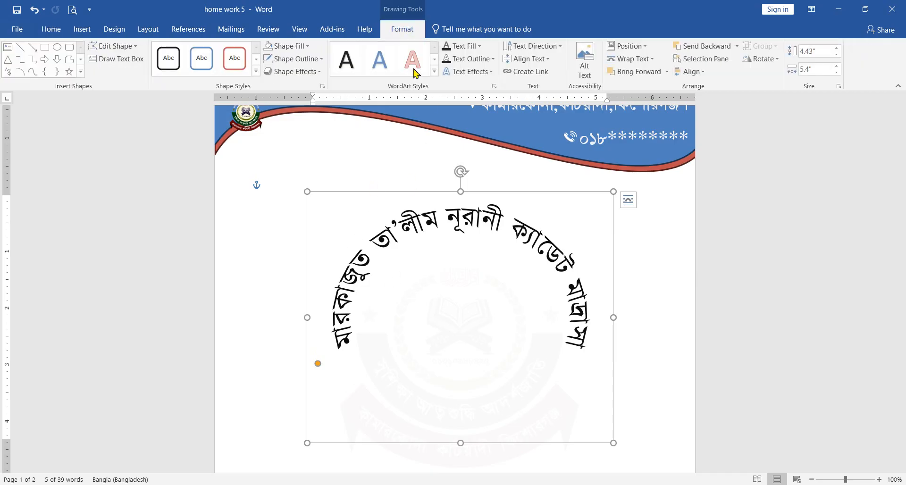
left_click(481, 46)
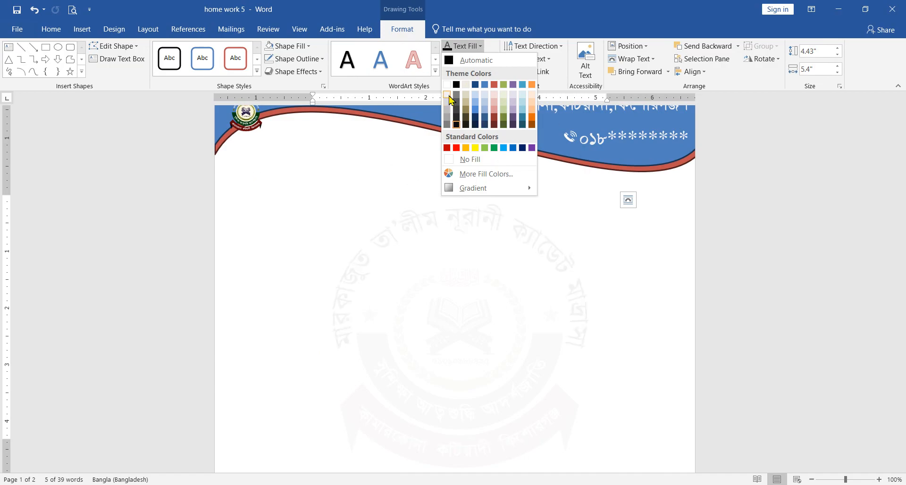
left_click(451, 99)
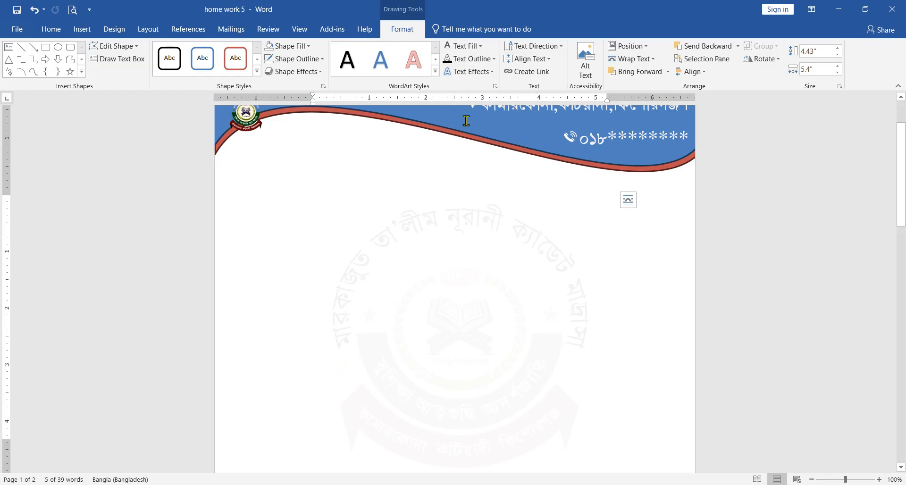
left_click(644, 286)
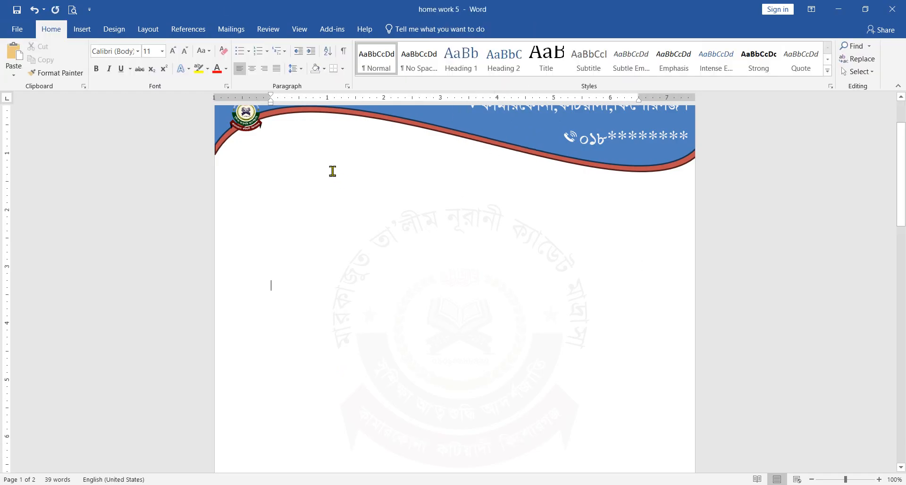
Check how the arched title and watermark look on the first page and in the print preview
scroll(443, 217, "down", 5)
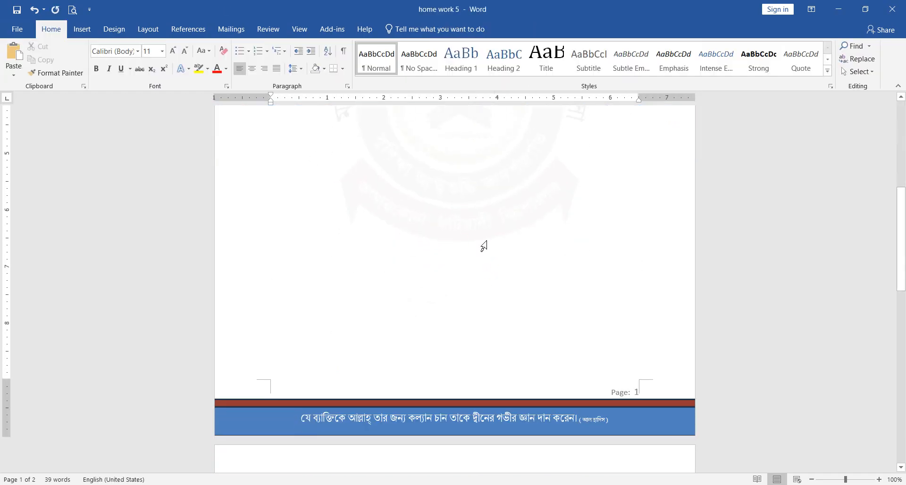
scroll(448, 236, "up", 4)
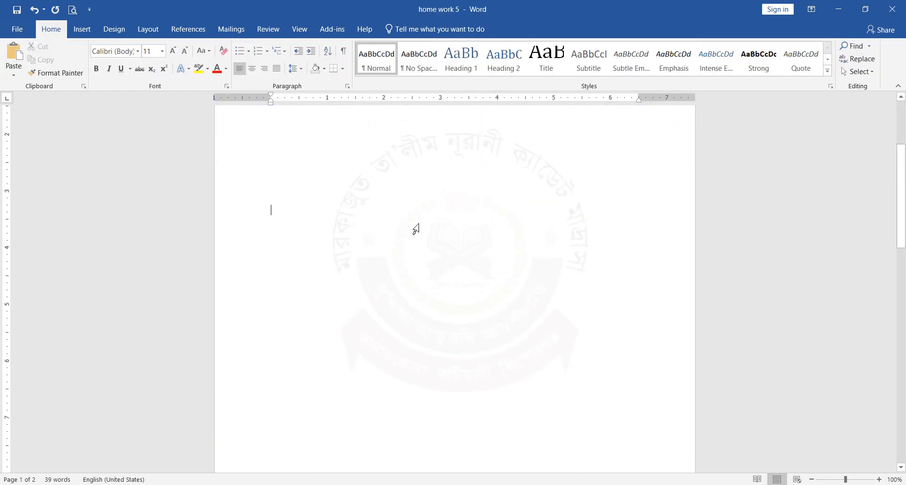
left_click(72, 10)
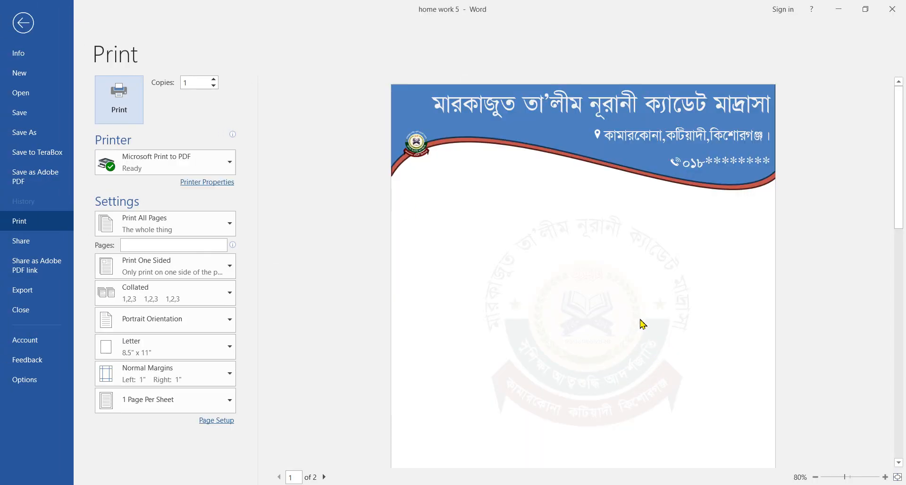
scroll(643, 324, "down", 1)
scroll(553, 263, "up", 1)
left_click(23, 24)
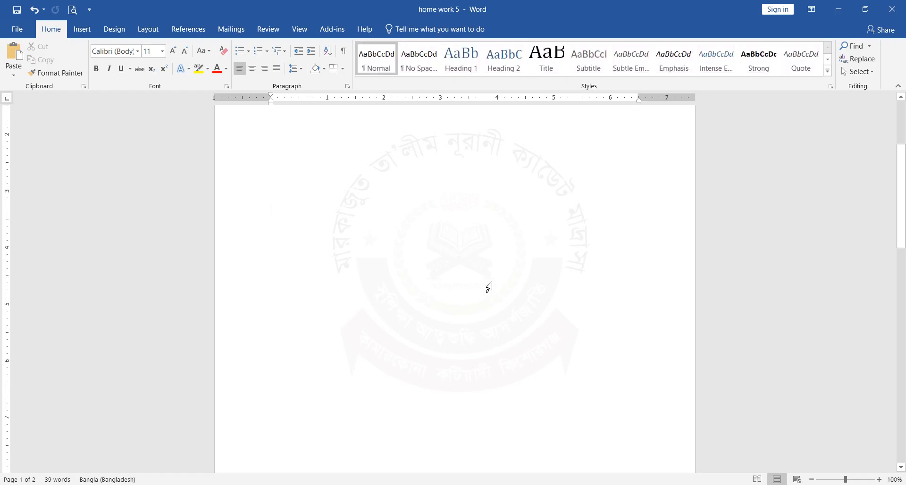
Change the arched WordArt's Follow Path transform to the downward arch
double_click(368, 200)
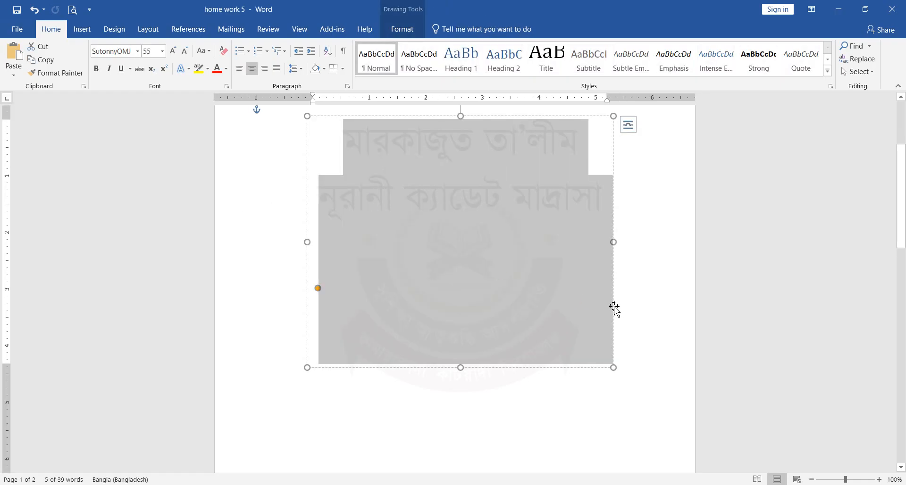
left_click(403, 29)
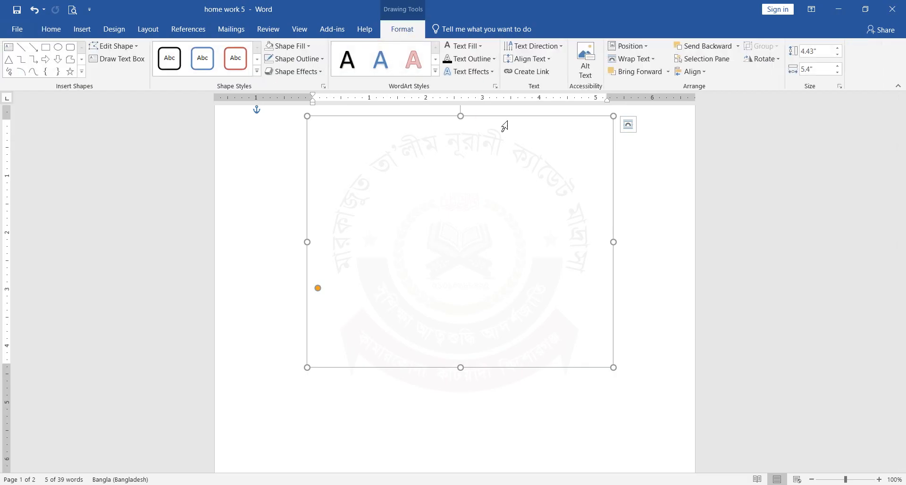
left_click(493, 72)
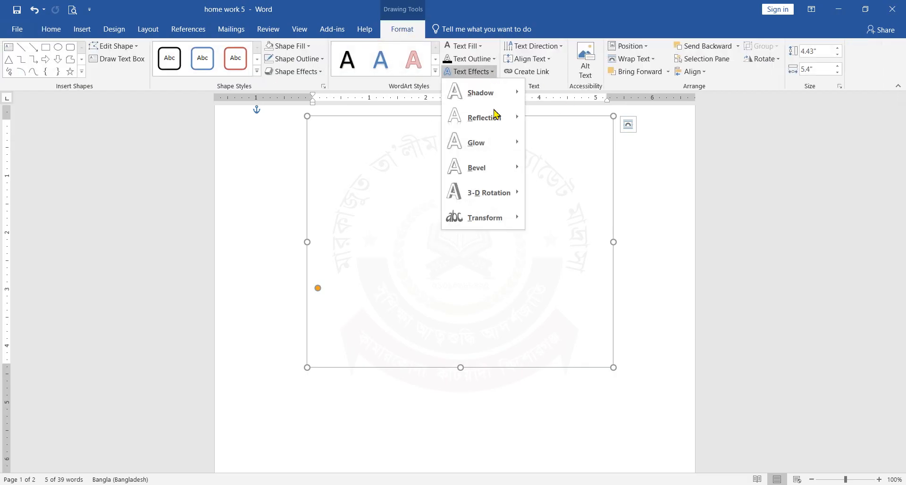
mouse_move(496, 224)
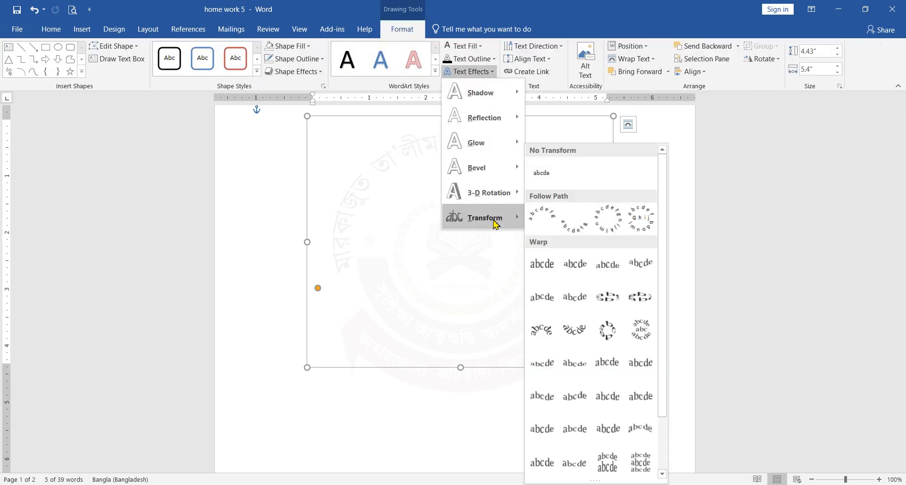
left_click(575, 222)
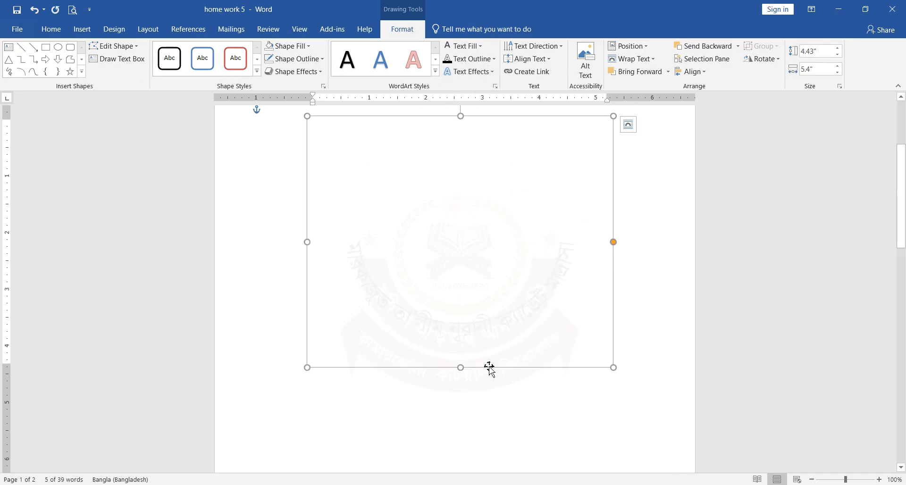
Move the downward-arched title beneath the watermark's ribbon and enlarge its box to about 4.55" by 6.66"
left_click_drag(491, 370, 494, 429)
left_click_drag(310, 432, 276, 438)
left_click_drag(582, 437, 654, 445)
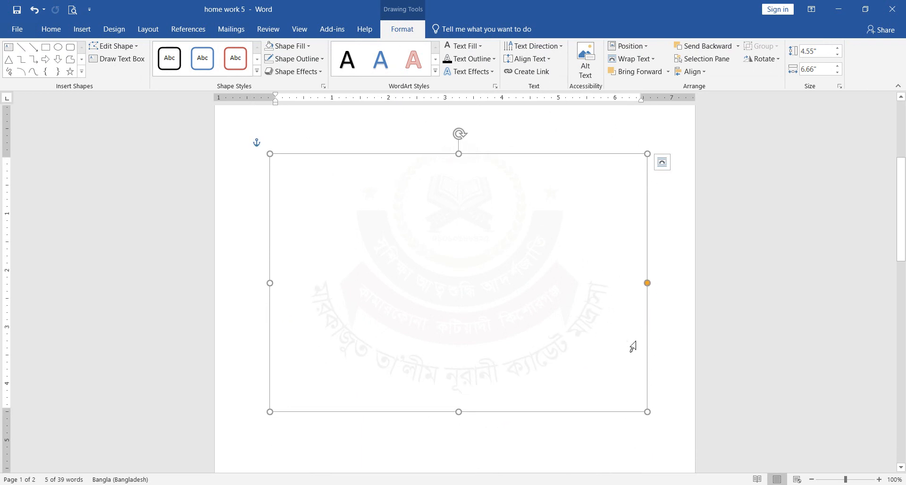
left_click(661, 324)
left_click(552, 360)
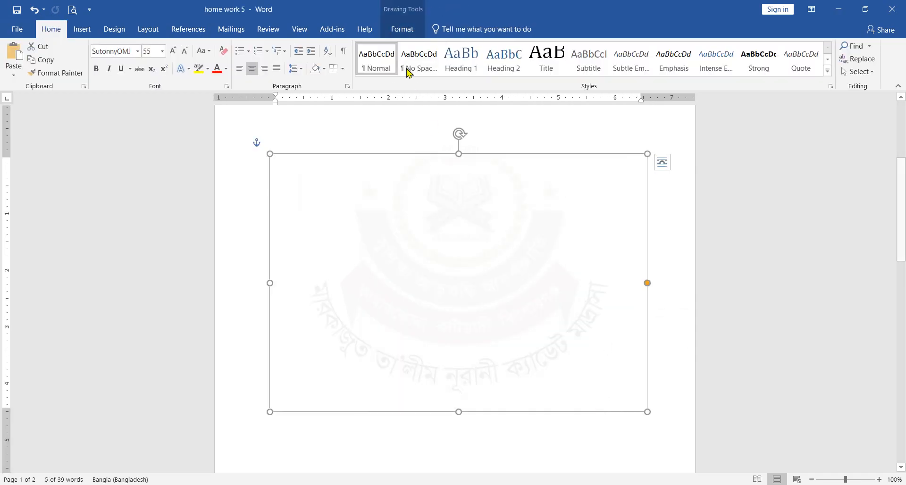
Fill the downward-arched WordArt title with the darkest shade in the black theme color column
left_click(402, 28)
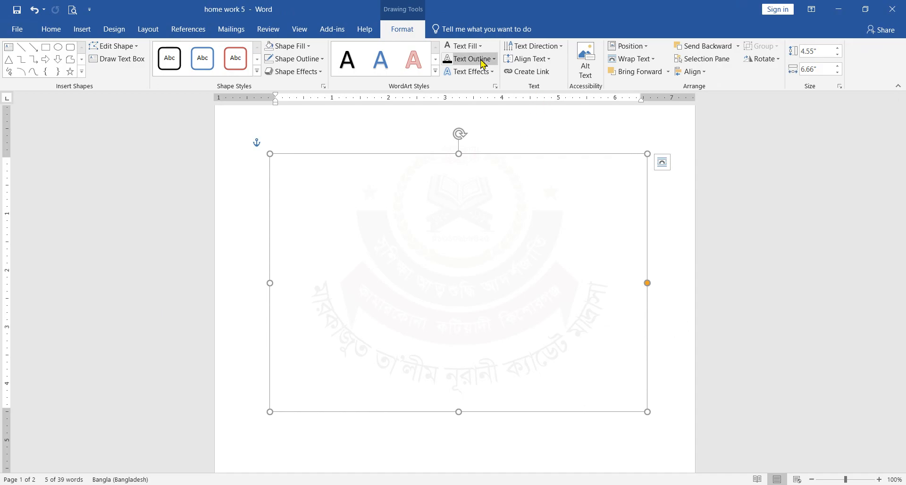
left_click(465, 46)
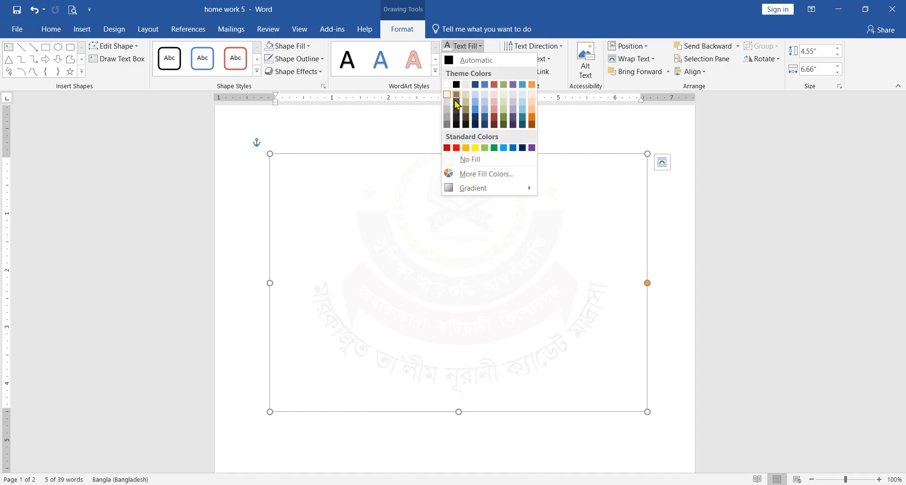
left_click(456, 124)
Replace the title's arched Follow Path transform with the first Warp style, the straight square shape
left_click(491, 76)
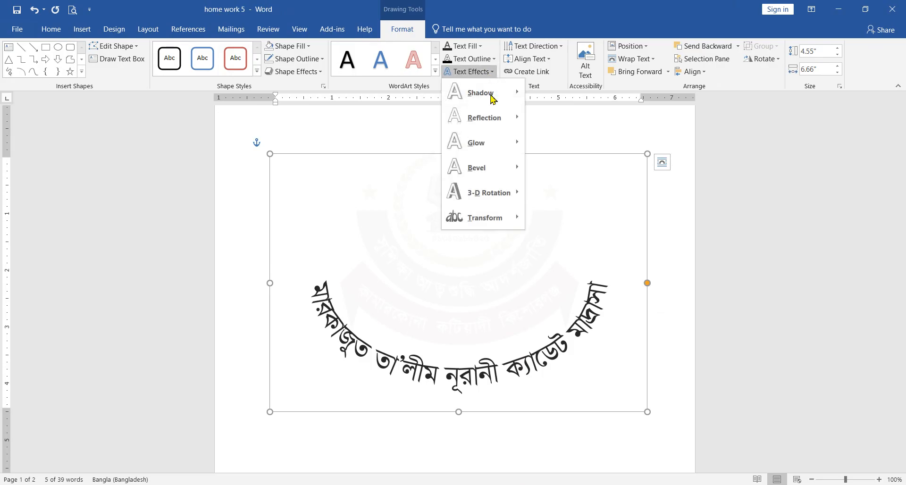
mouse_move(501, 222)
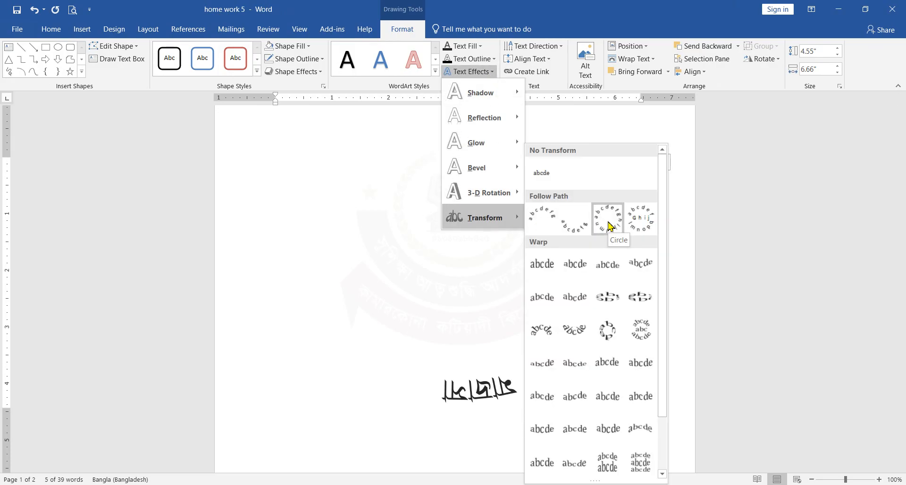
left_click(543, 265)
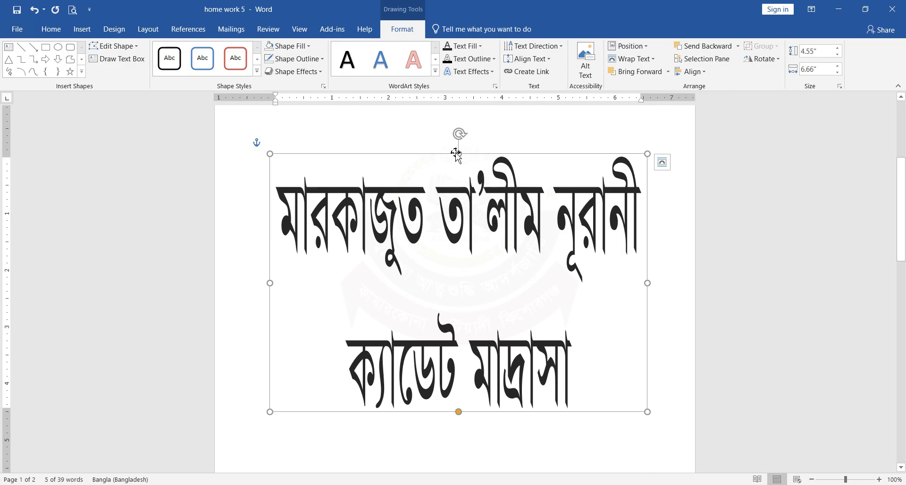
key("ctrl+z")
Set the font size of all the WordArt title text to 30 so it fits on one line
left_click(441, 217)
key("ctrl+a")
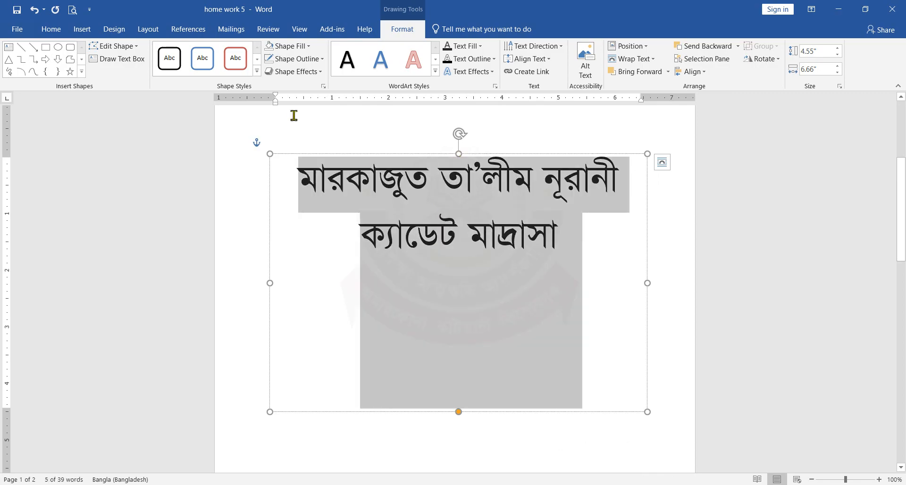
left_click(50, 29)
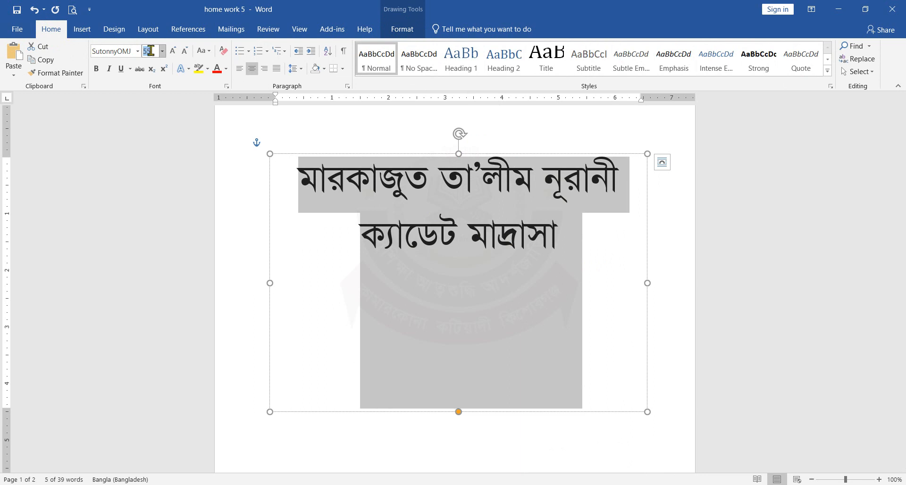
type("30")
key("Return")
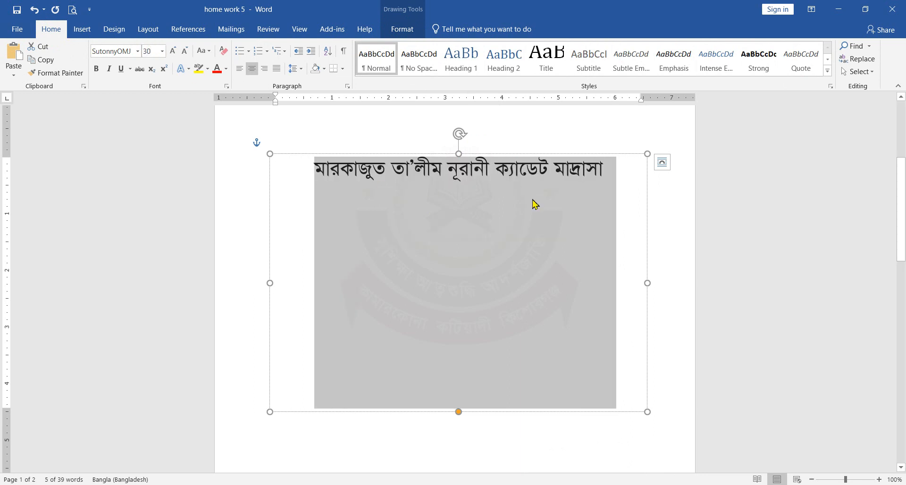
left_click(647, 240)
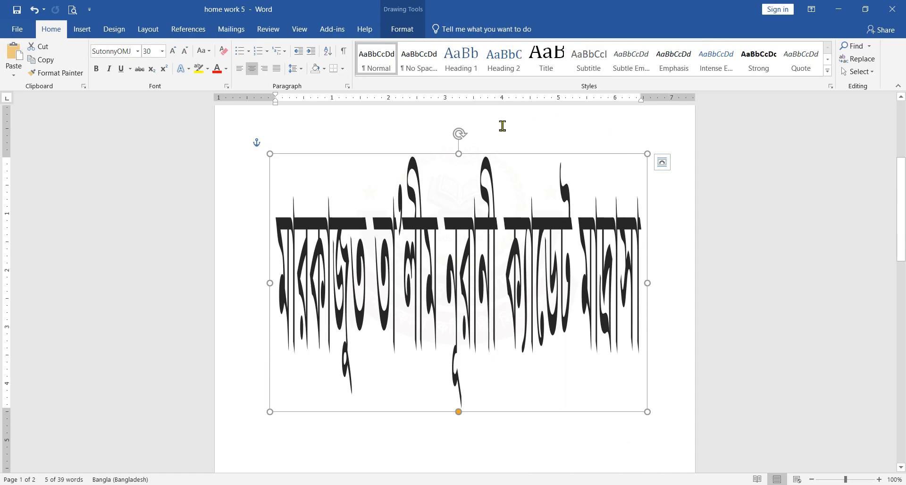
Flatten the title box into a low band beneath the watermark's ribbon, widen it across nearly the full page, and make it slightly taller
mouse_move(459, 155)
left_mouse_down()
mouse_move(463, 120)
mouse_move(459, 169)
left_mouse_up()
left_click_drag(456, 201, 452, 358)
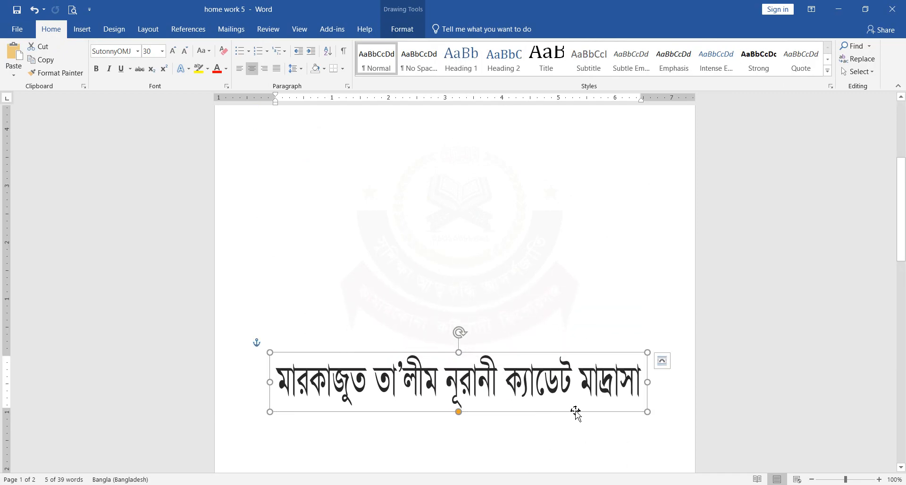
left_click_drag(578, 406, 557, 394)
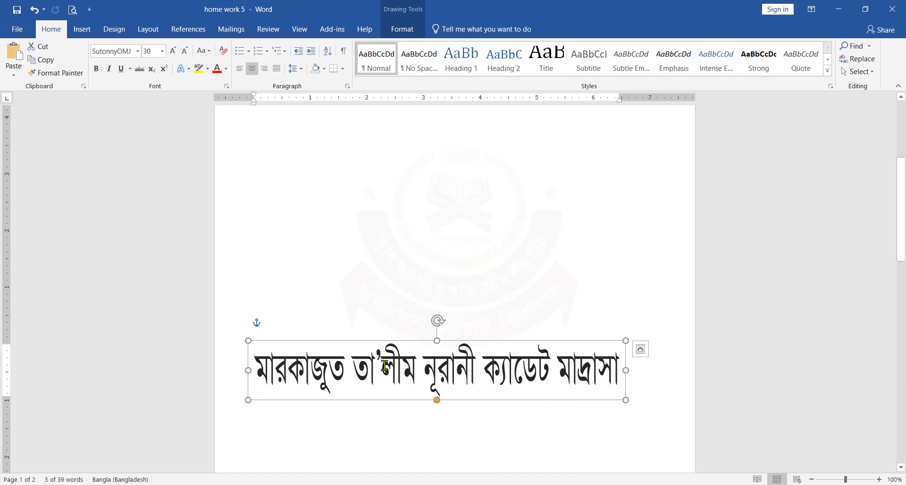
left_click_drag(625, 370, 688, 372)
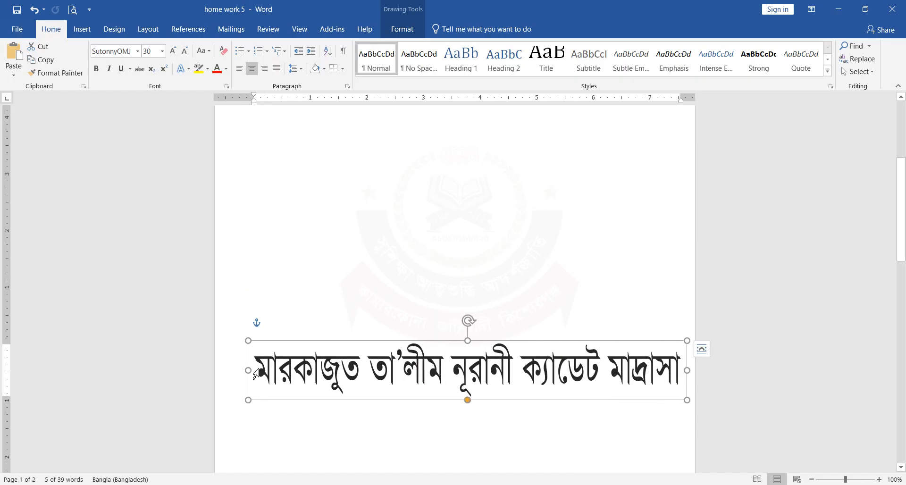
left_click_drag(248, 371, 231, 371)
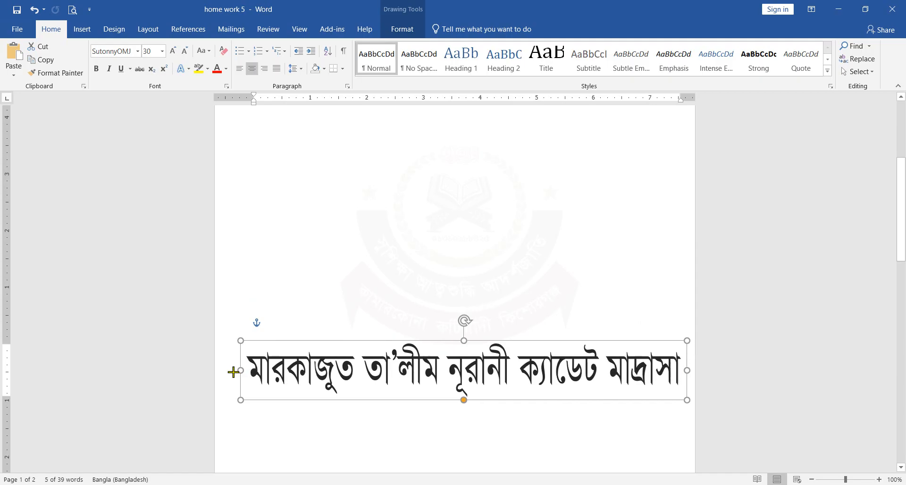
left_click_drag(462, 337, 474, 312)
Make the entire warped WordArt title bold and deselect its box
left_click(459, 349)
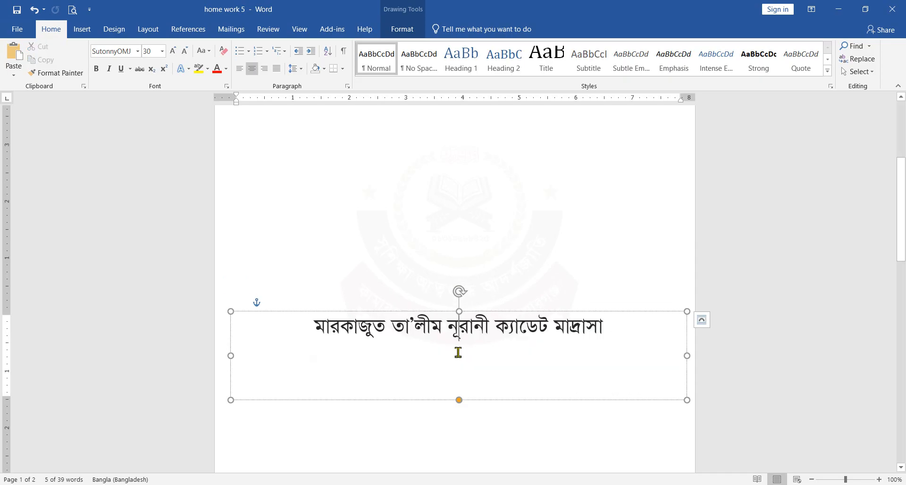
key("ctrl+a")
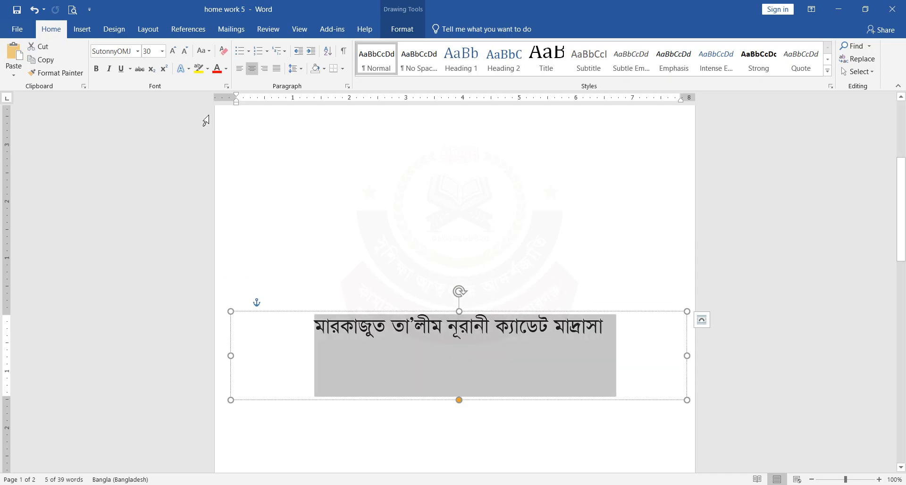
left_click(97, 68)
left_click(352, 264)
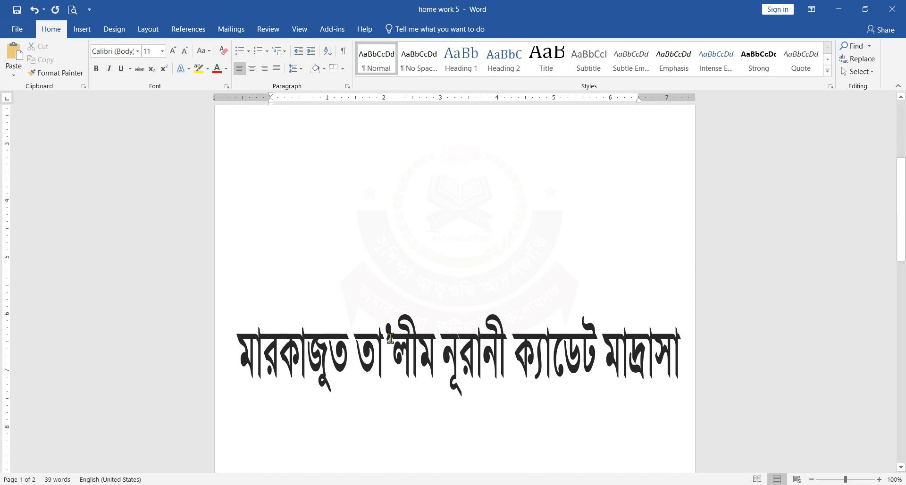
Apply the octagonal Stop warp transform to the Bangla madrasa-name text box
left_click(470, 375)
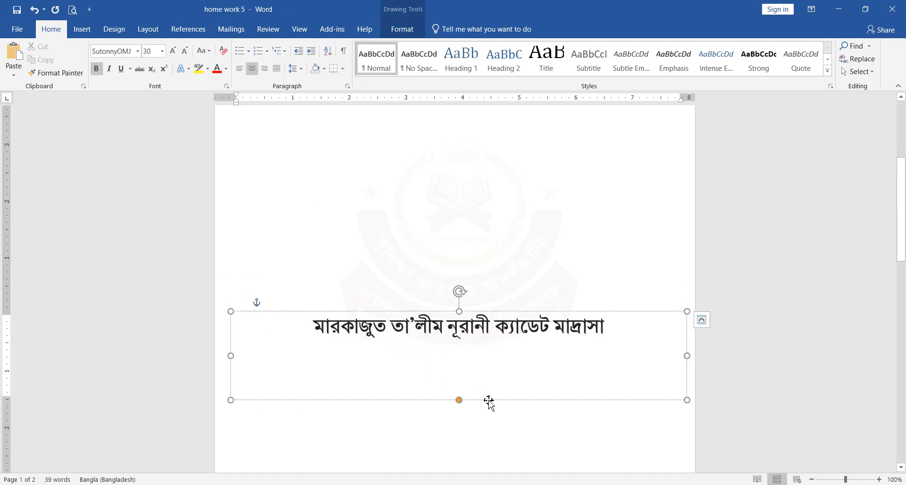
mouse_move(457, 311)
left_mouse_down()
mouse_move(455, 255)
mouse_move(457, 361)
mouse_move(454, 314)
left_mouse_up()
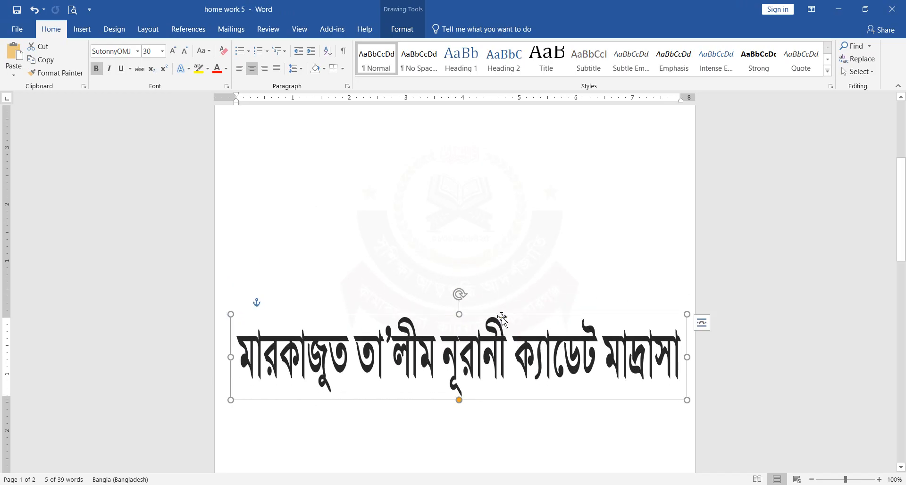
left_click(403, 29)
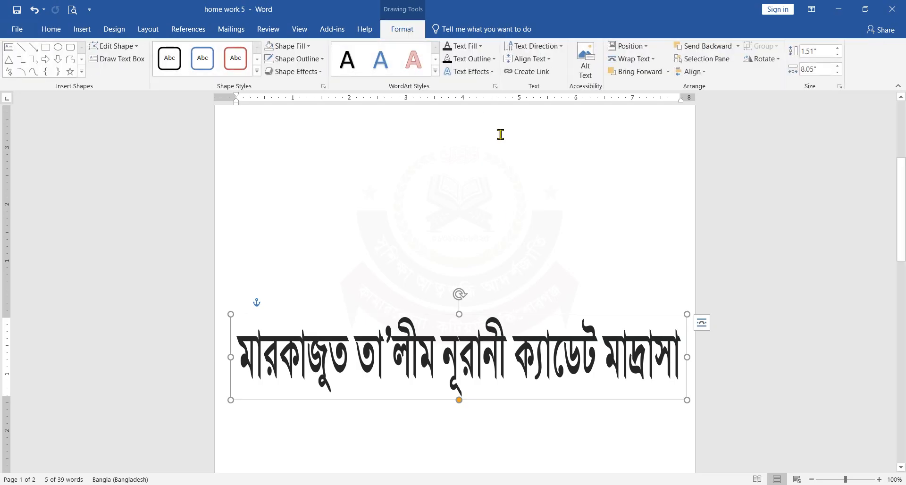
left_click(493, 76)
mouse_move(503, 221)
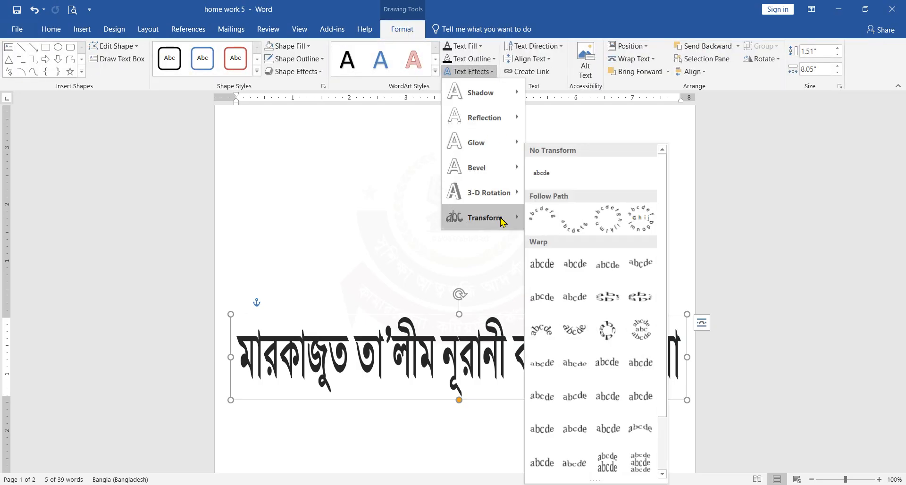
left_click(577, 267)
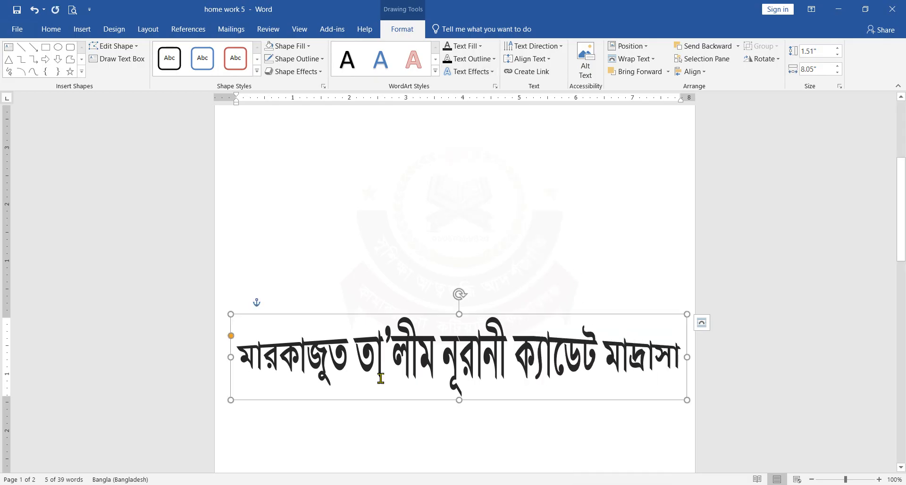
Stretch the text box upward to about 2.78" high and taper both ends of the Stop warp more strongly
left_click_drag(460, 314, 459, 243)
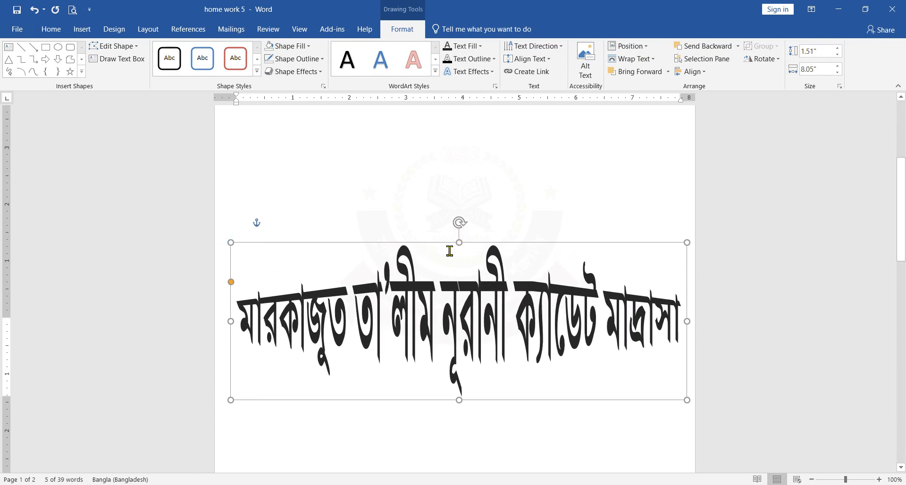
left_click_drag(231, 283, 231, 300)
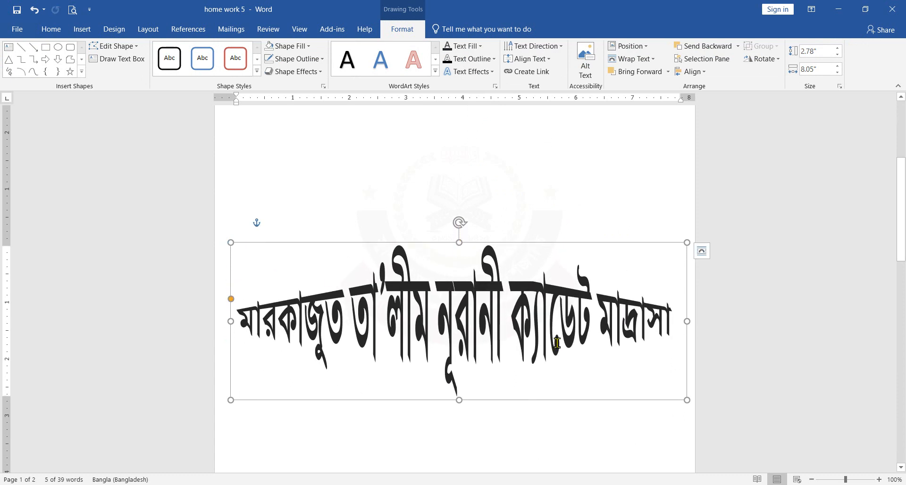
left_click_drag(231, 300, 230, 311)
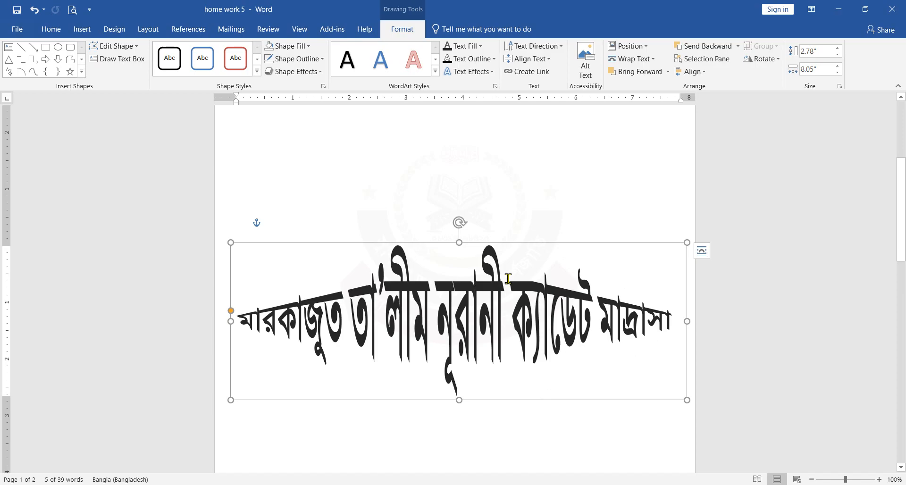
left_click(702, 251)
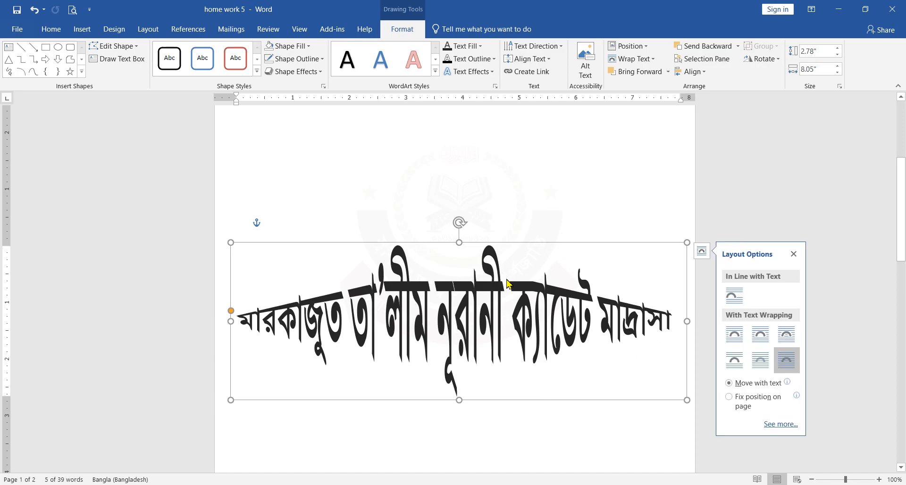
left_click_drag(377, 242, 373, 361)
left_click_drag(515, 246, 513, 393)
left_click_drag(366, 282, 238, 306)
left_click_drag(261, 333, 378, 371)
left_click_drag(521, 275, 656, 305)
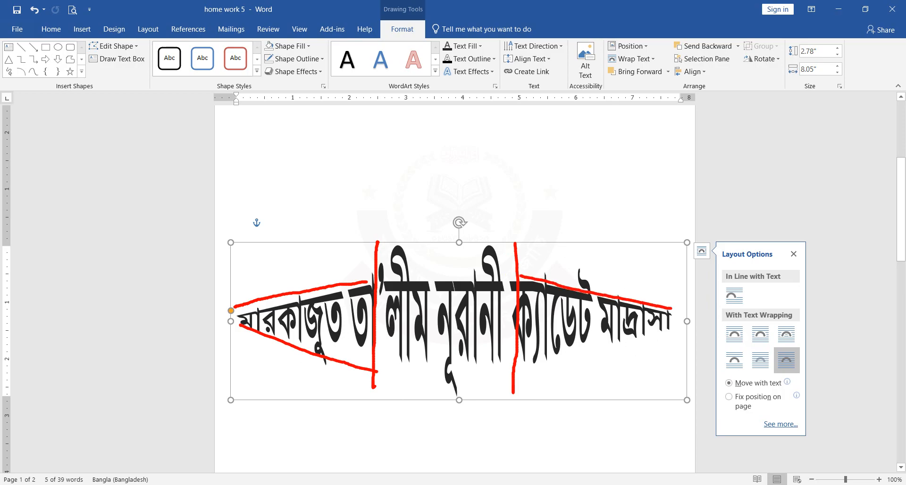
left_click_drag(685, 335, 552, 362)
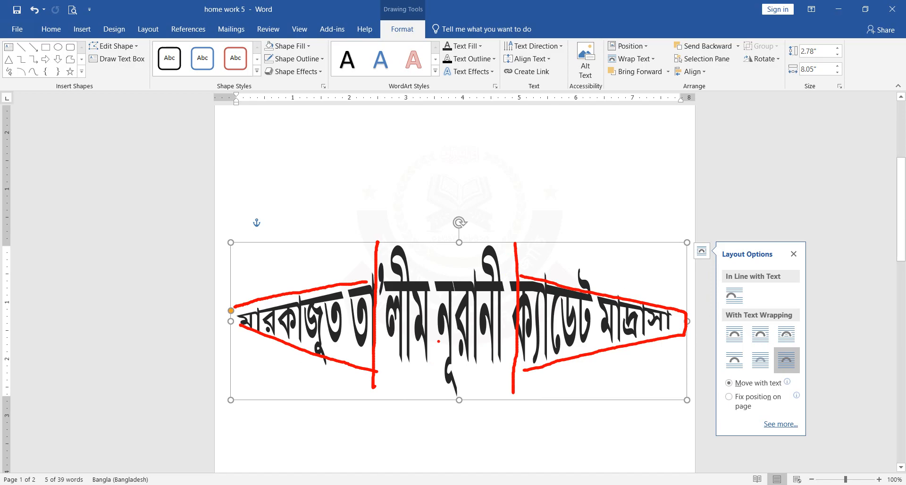
key("Escape")
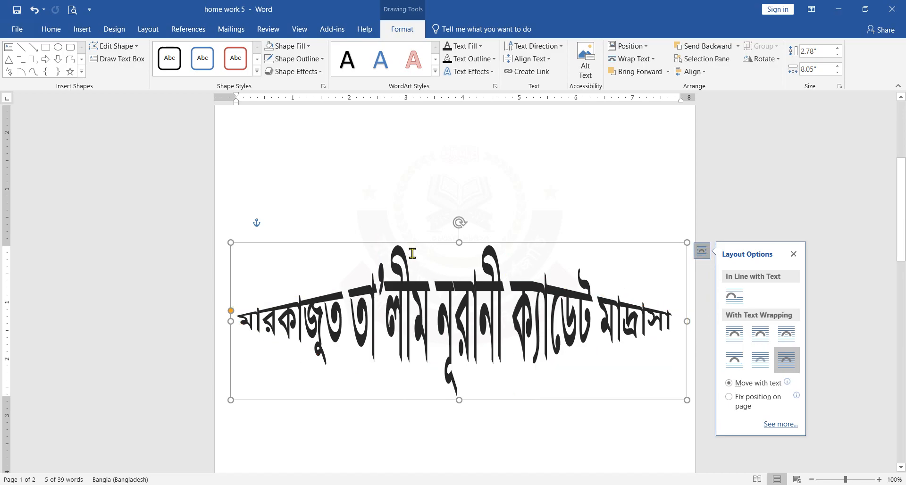
Soften the Stop taper, switch the heading to the Triangle Up warp, and try a steeper slope before restoring it
left_click_drag(231, 312, 233, 293)
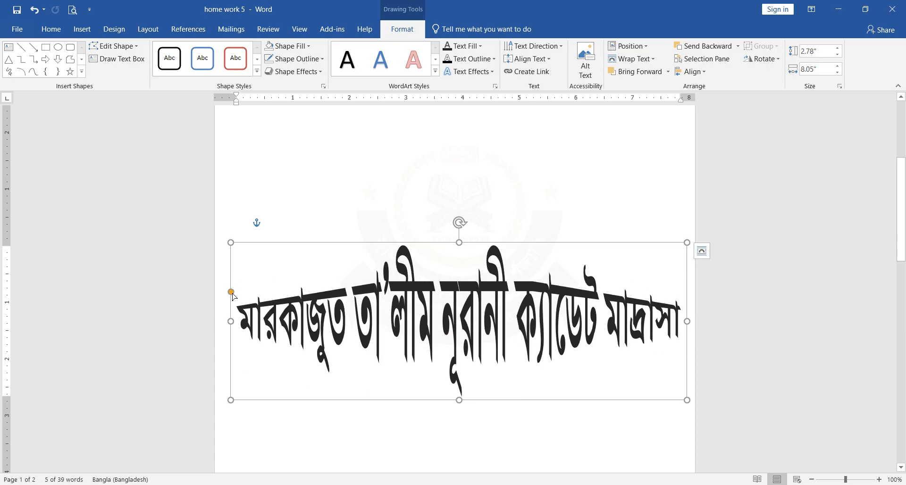
left_click(492, 72)
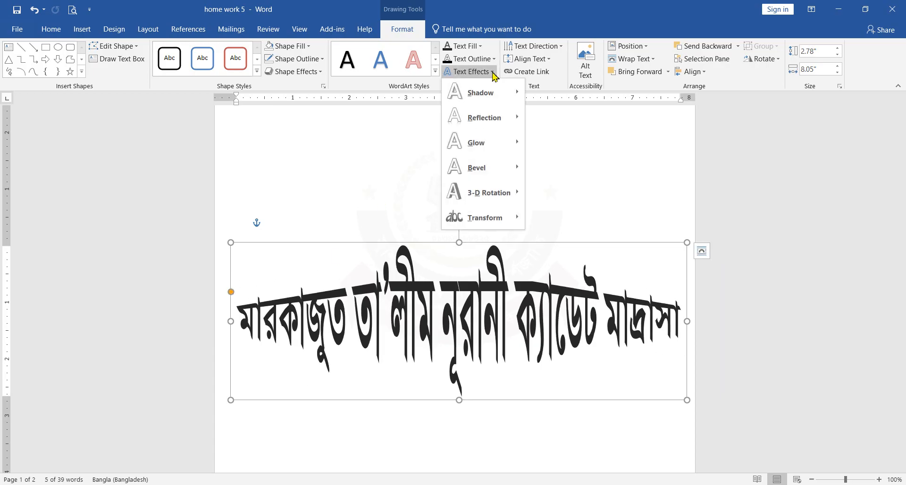
mouse_move(509, 229)
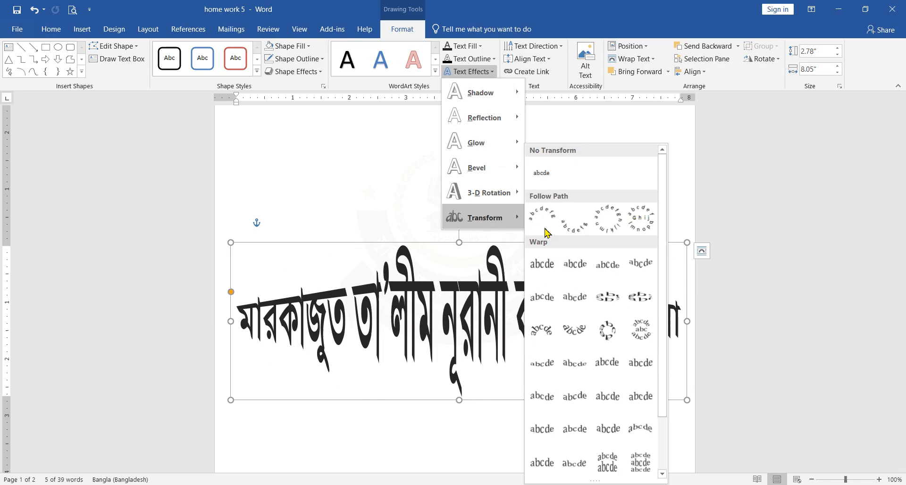
left_click(611, 269)
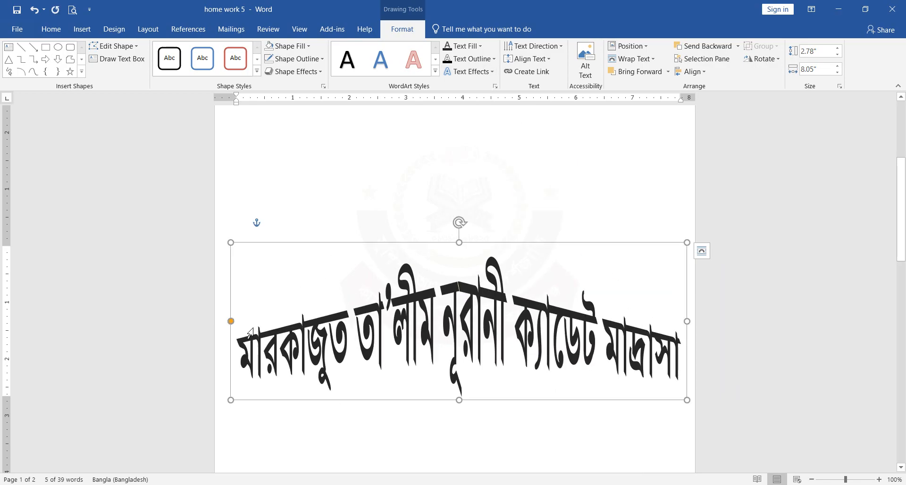
left_click_drag(232, 322, 241, 365)
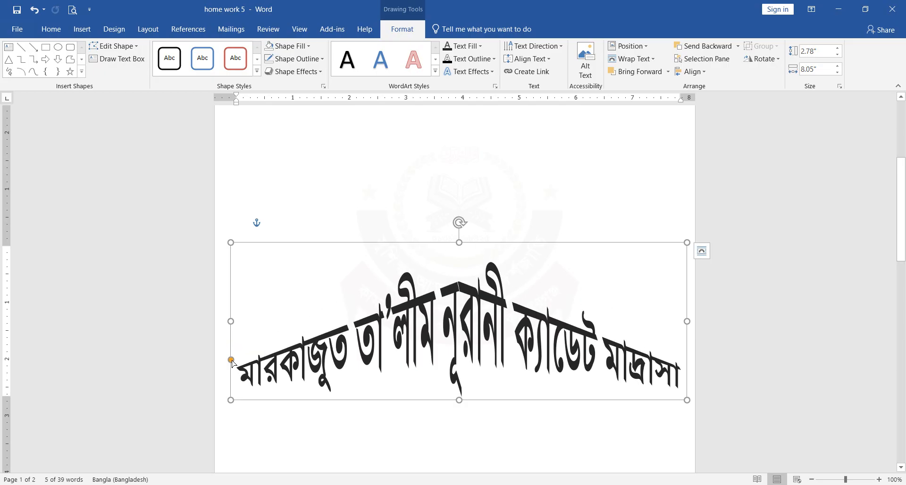
left_click_drag(232, 361, 231, 321)
Change the heading's text transform to the Chevron Up warp
left_click(492, 72)
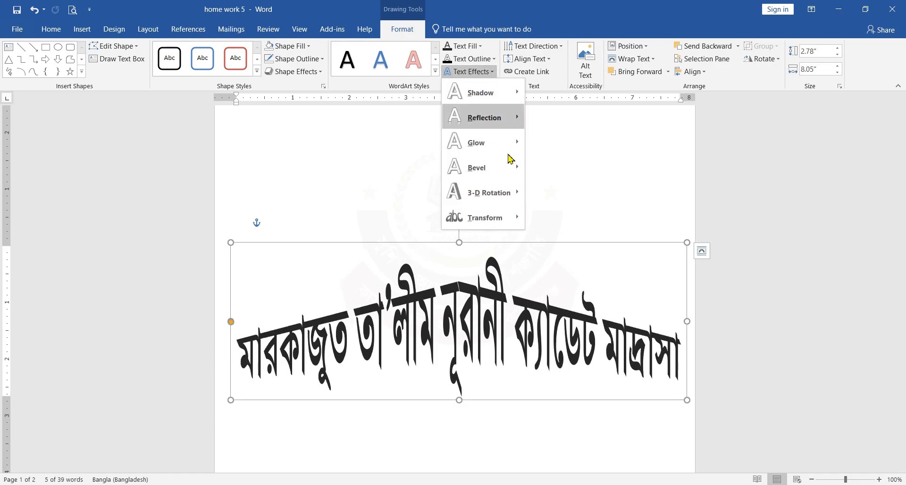
mouse_move(505, 224)
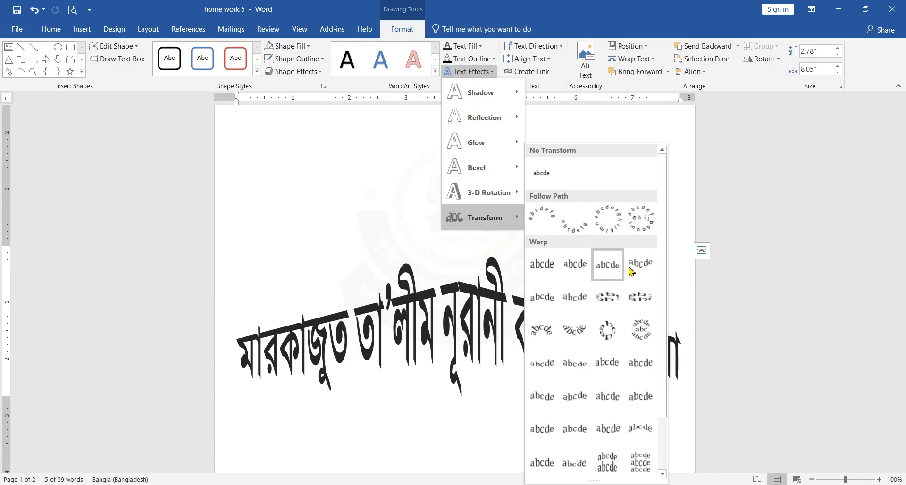
left_click(541, 302)
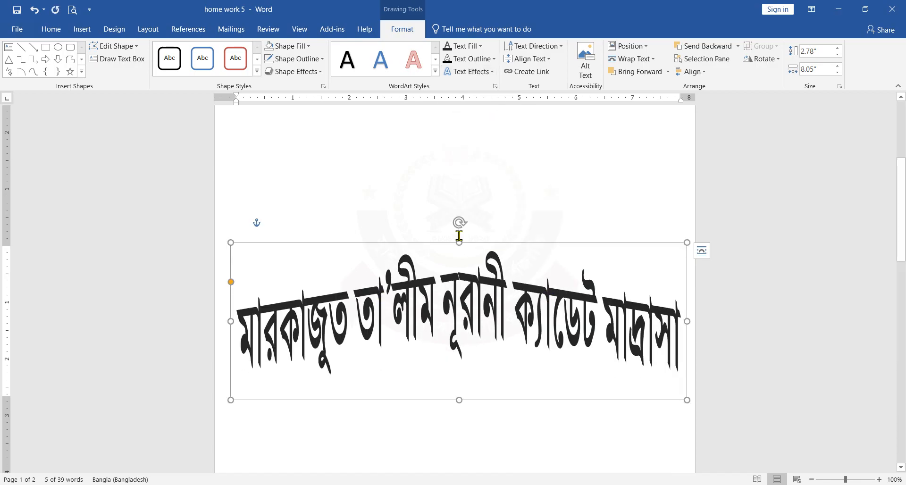
Replace the heading's warp with Chevron Down so the text dips in the middle
left_click(470, 71)
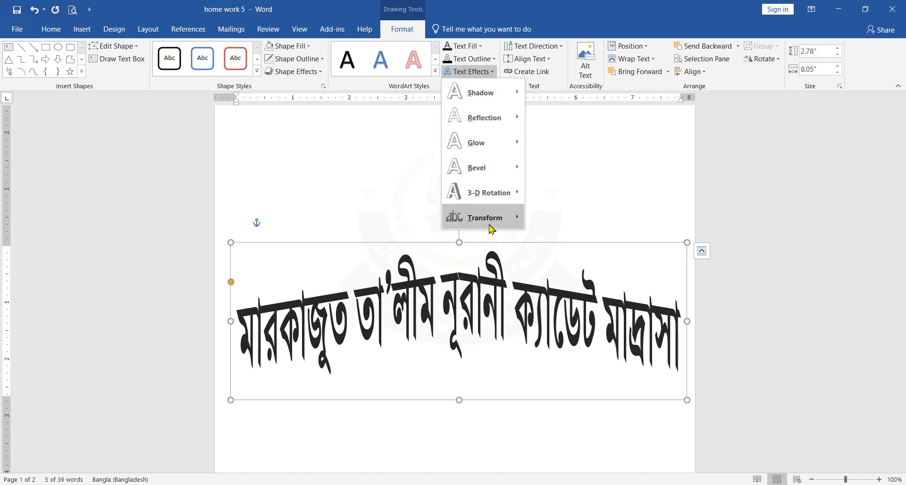
mouse_move(491, 228)
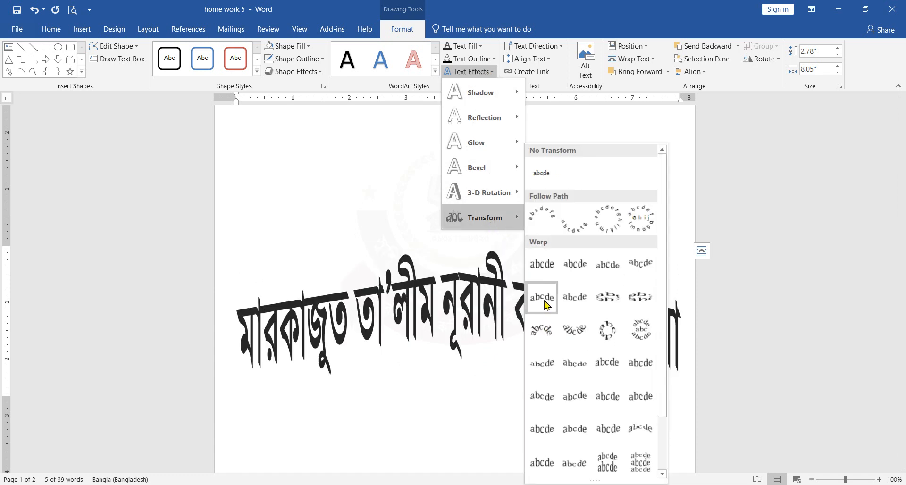
left_click(584, 301)
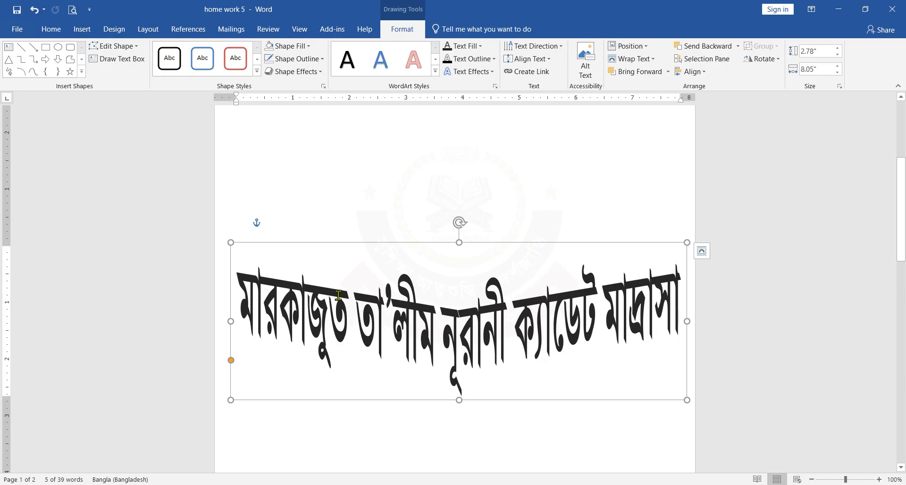
key("ctrl+2")
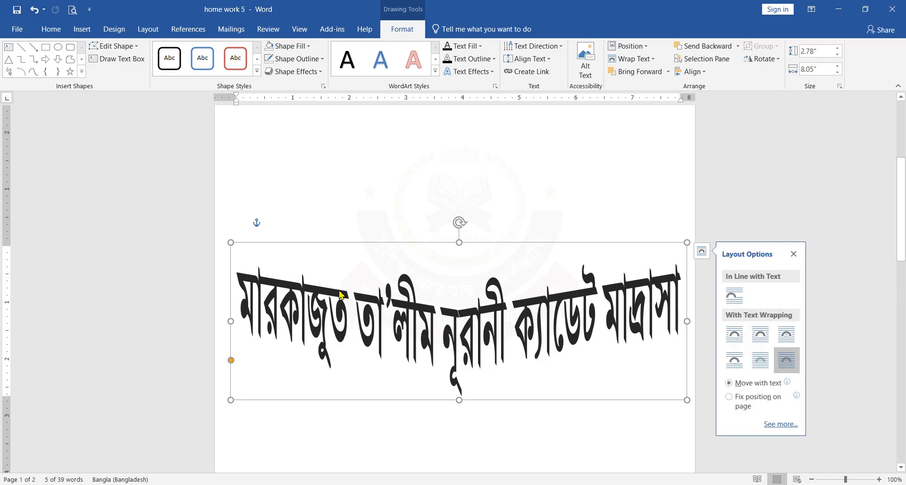
mouse_move(236, 269)
left_mouse_down()
mouse_move(468, 306)
mouse_move(692, 259)
left_mouse_up()
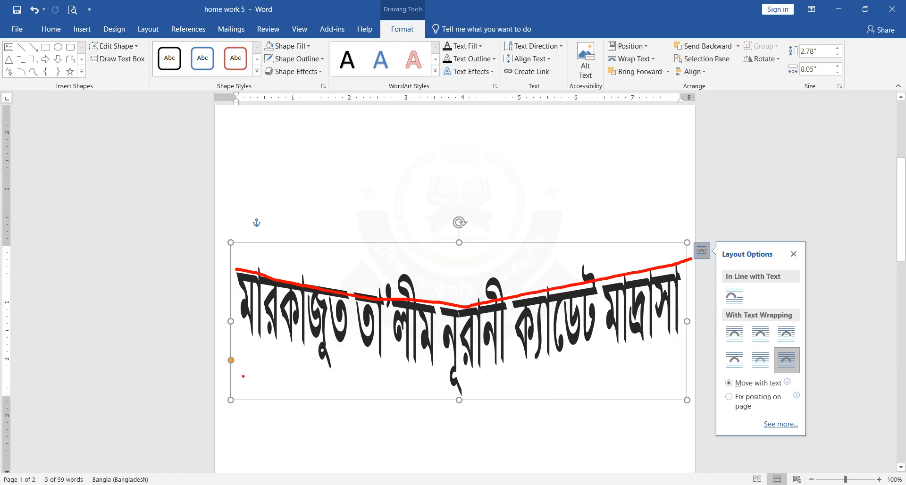
mouse_move(234, 321)
left_mouse_down()
mouse_move(418, 385)
mouse_move(483, 389)
mouse_move(678, 321)
left_mouse_up()
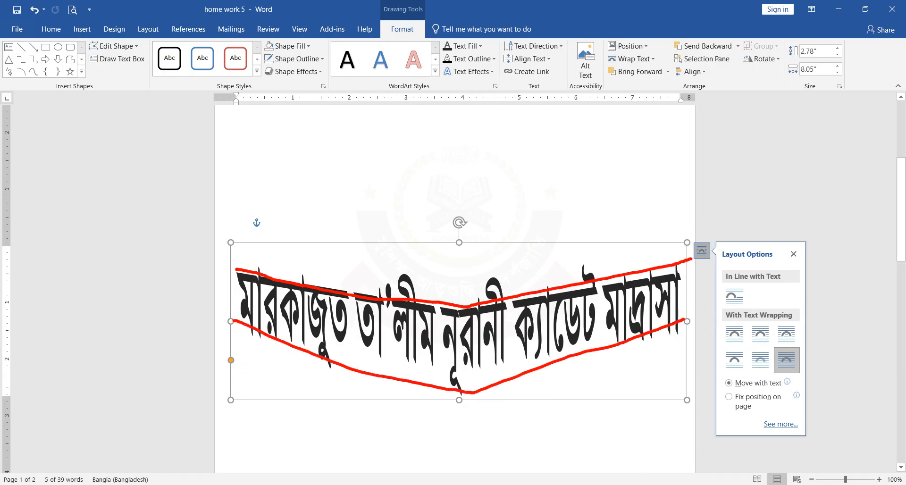
key("Escape")
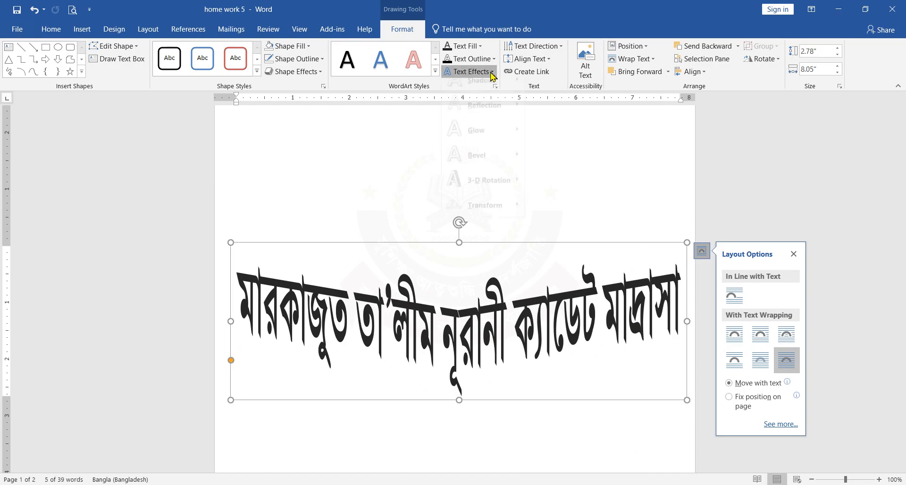
Apply the first wave warp to the heading text, rising at the start and dipping toward the end
left_click(468, 71)
mouse_move(496, 224)
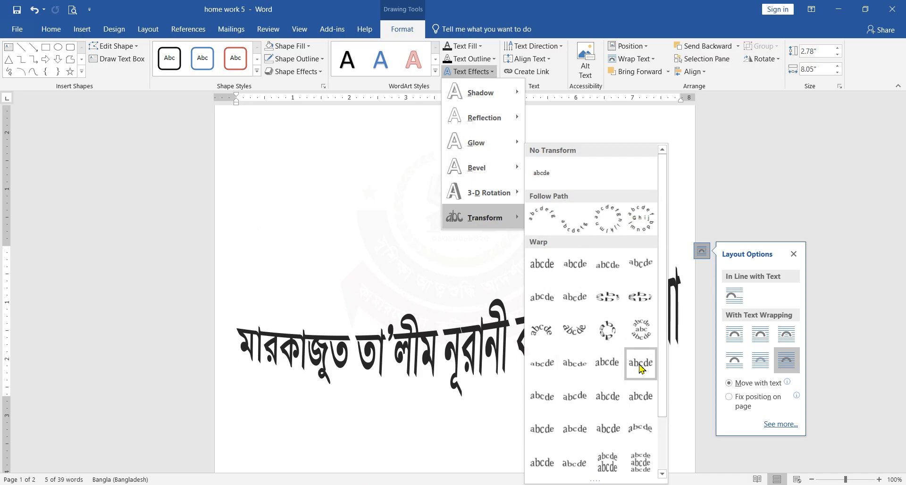
left_click(549, 399)
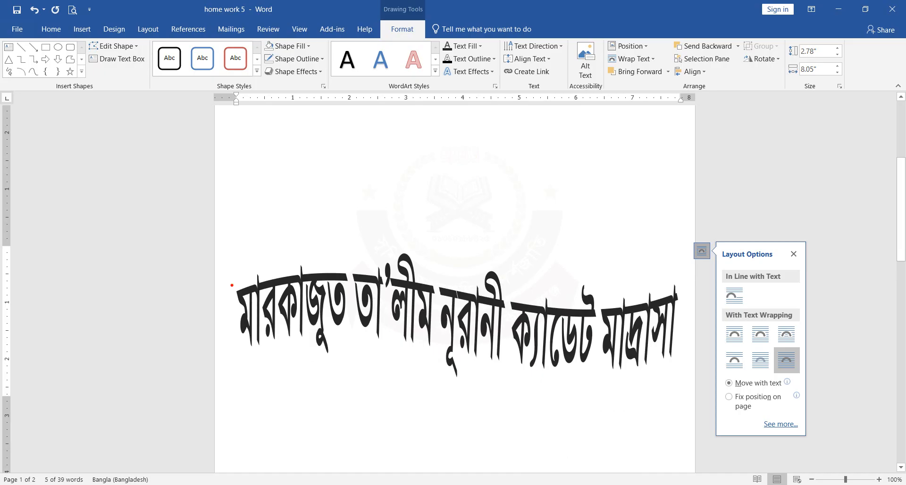
mouse_move(270, 278)
left_mouse_down()
mouse_move(378, 275)
mouse_move(547, 302)
mouse_move(622, 303)
mouse_move(685, 279)
left_mouse_up()
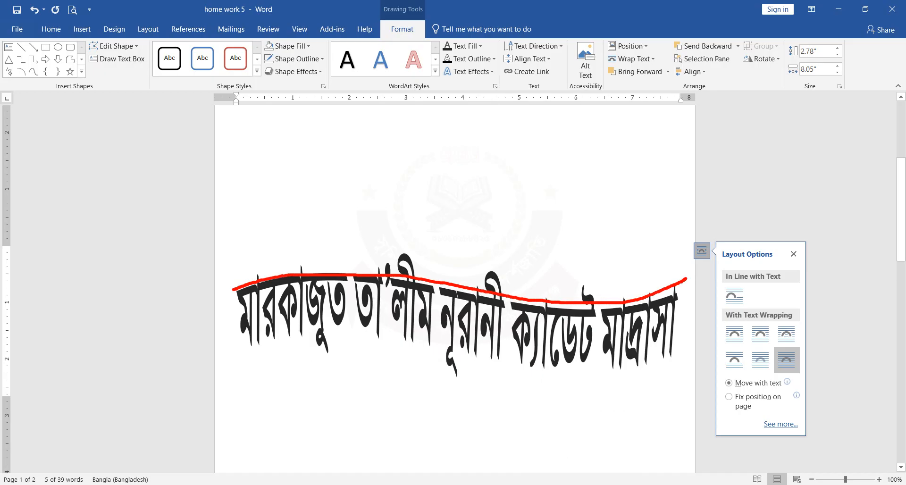
left_click(392, 290)
left_click(395, 240)
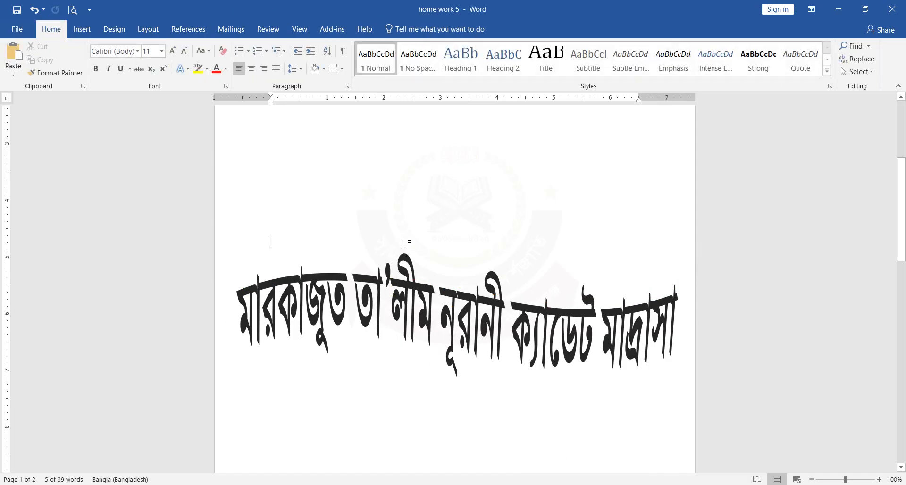
Select the heading text inside its text box to examine how it looks unwarped while being edited
left_click(404, 254)
left_click(401, 243)
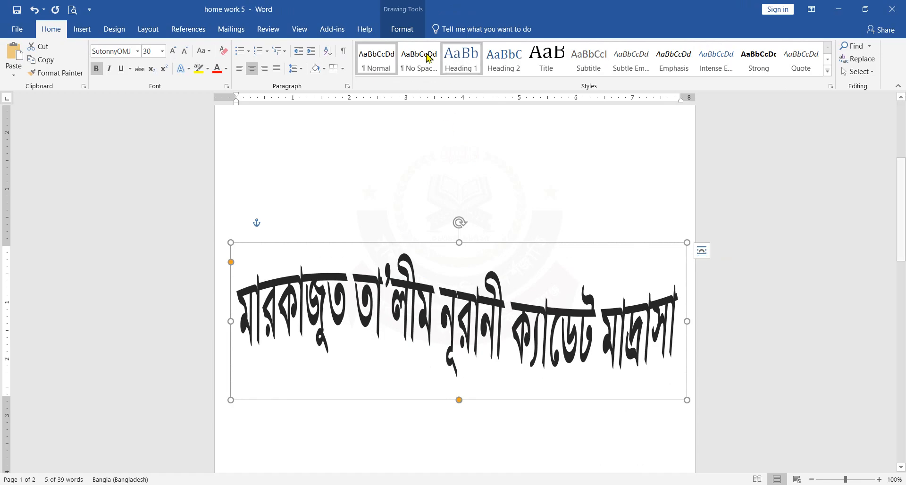
left_click(403, 29)
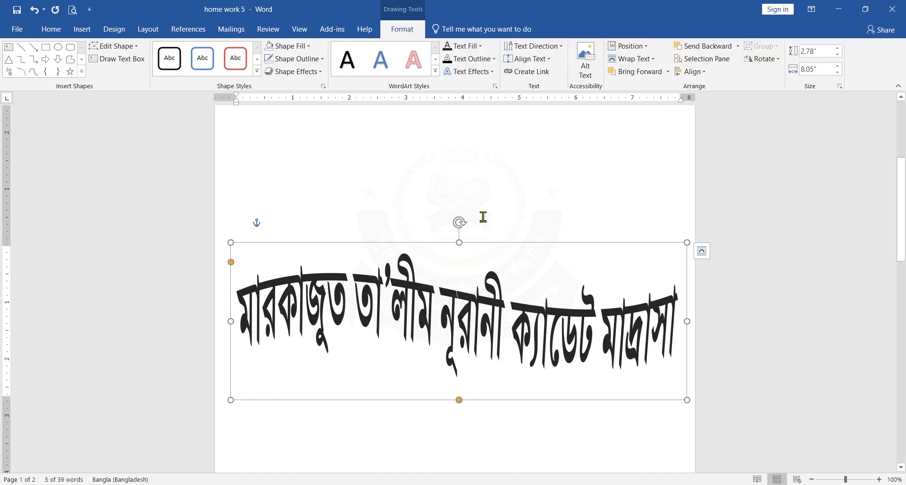
left_click(382, 298)
left_click_drag(313, 262, 624, 261)
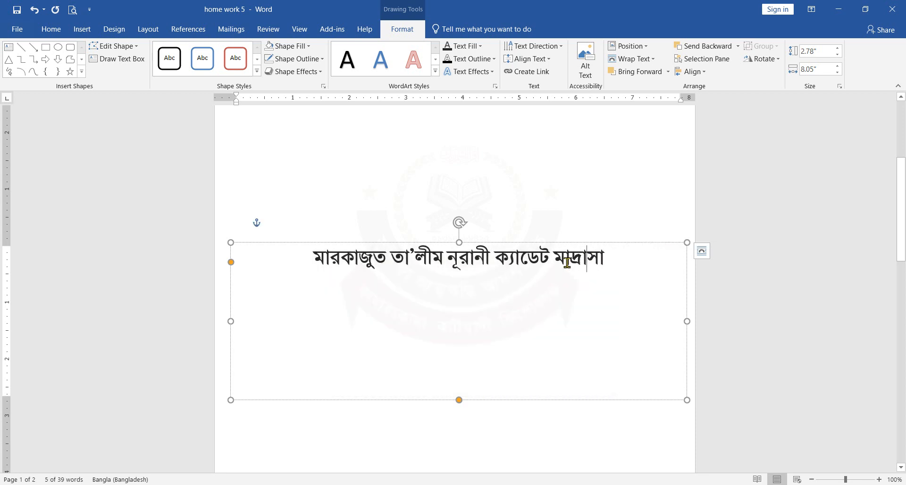
left_click_drag(320, 260, 605, 259)
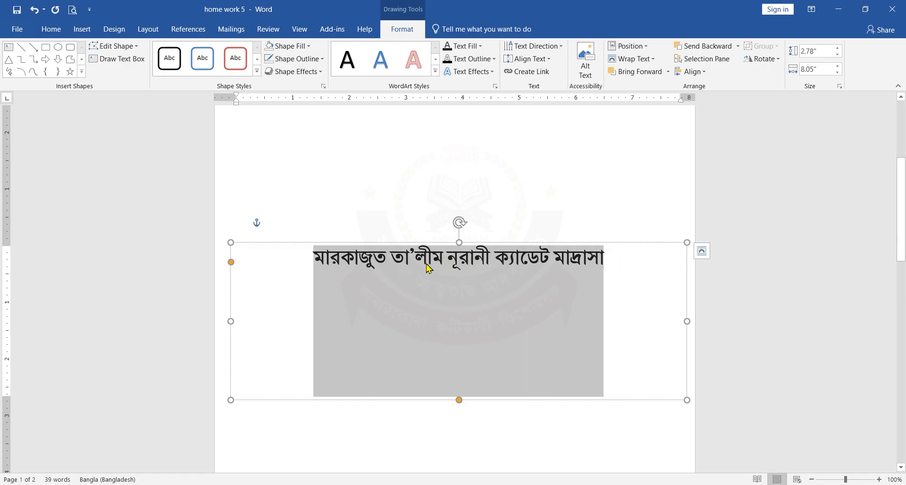
left_click(378, 265)
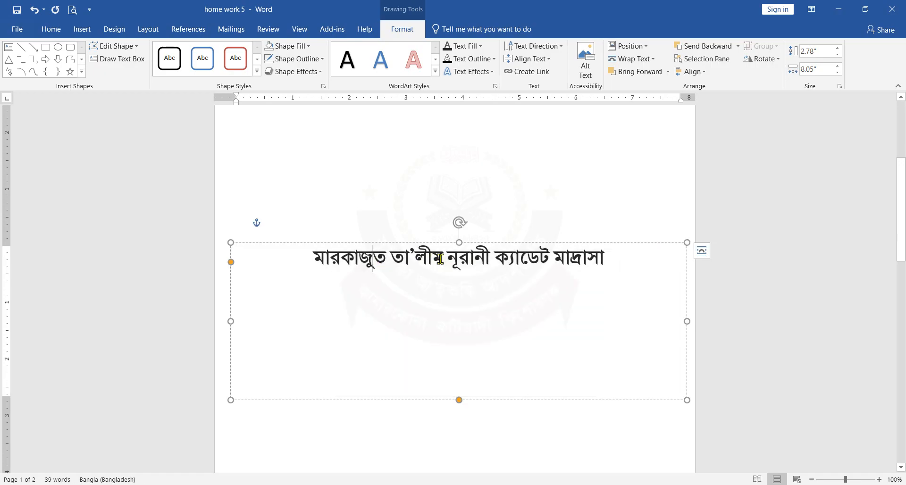
left_click_drag(317, 262, 627, 259)
left_click_drag(533, 245, 512, 243)
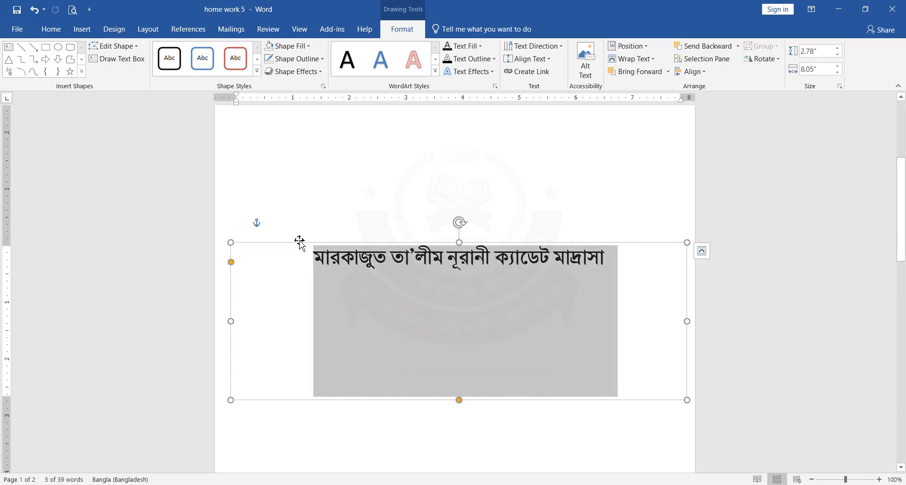
Remove the text transform from the heading text box
left_click(279, 243)
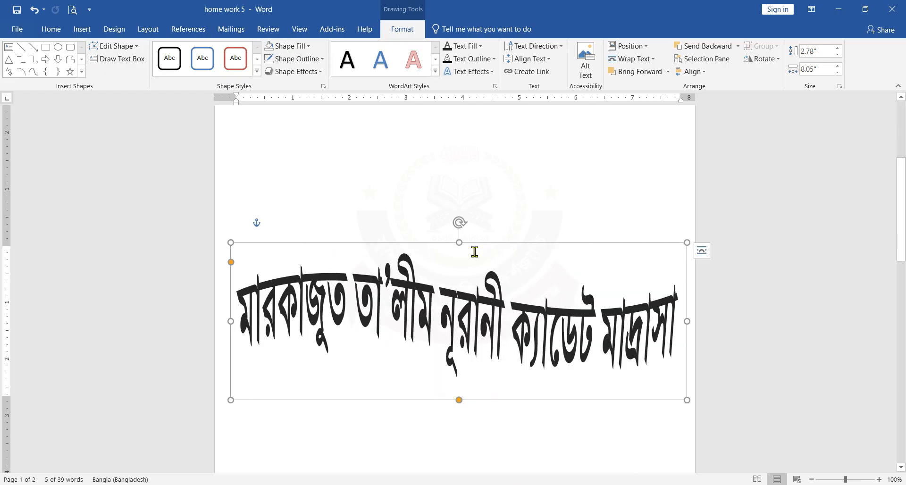
left_click(495, 74)
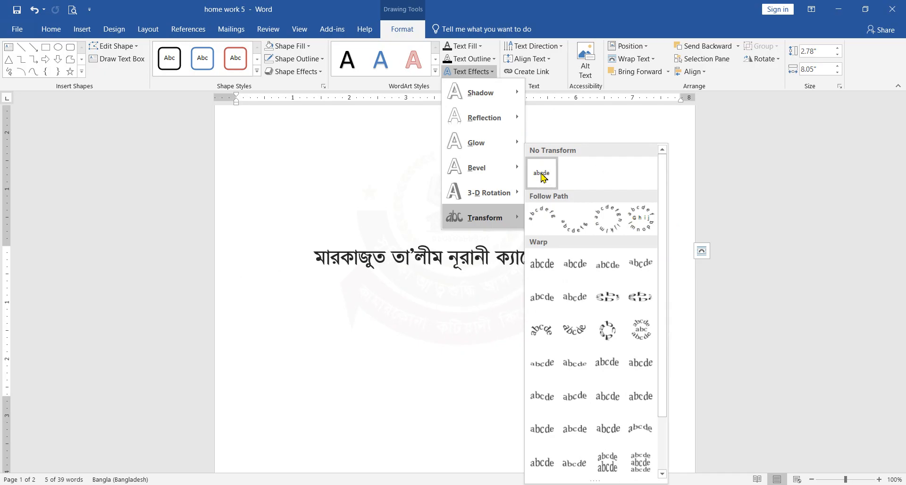
left_click(543, 177)
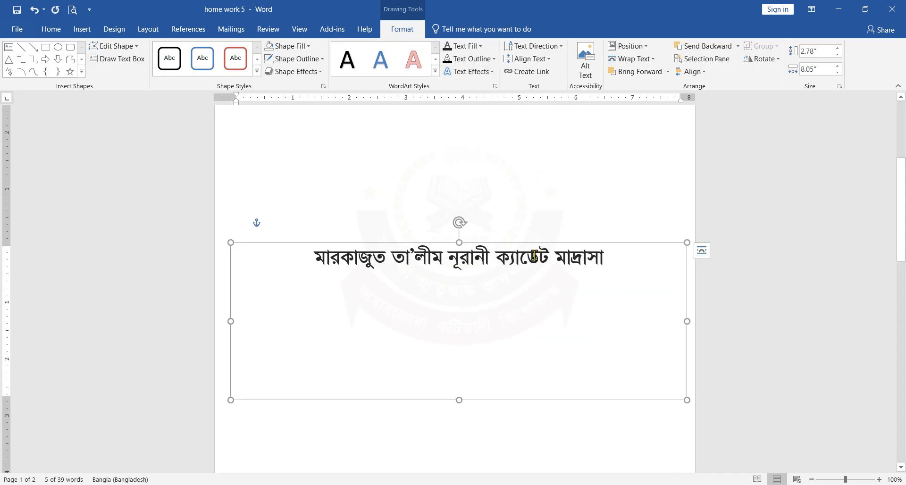
Apply the Square warp to the heading text and reduce the text box height to 2.2"
left_click(468, 71)
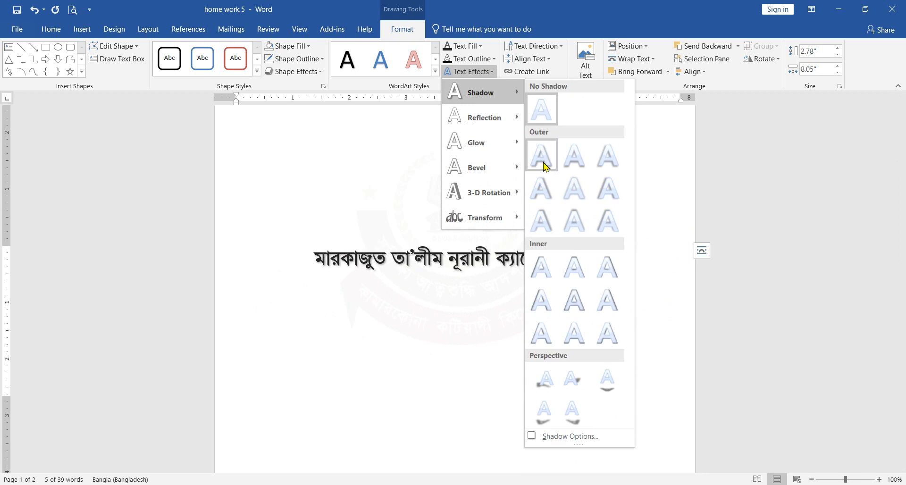
mouse_move(507, 219)
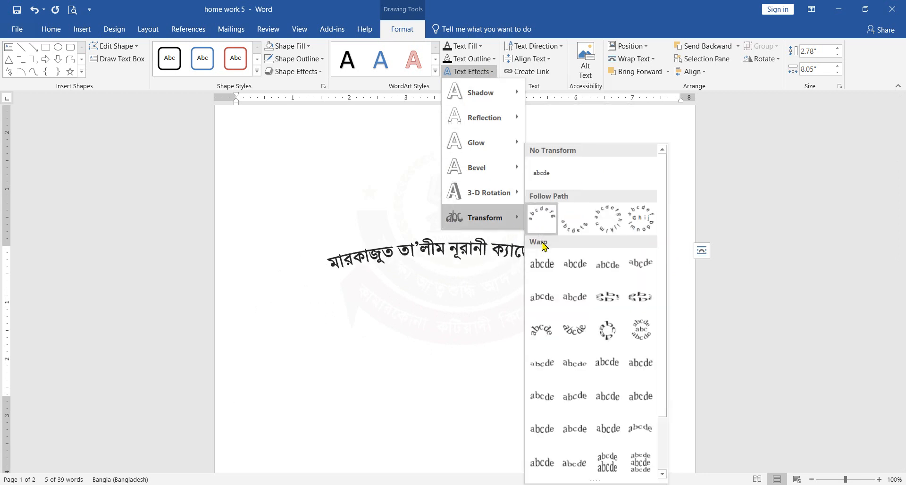
left_click(541, 266)
left_click_drag(461, 243, 460, 275)
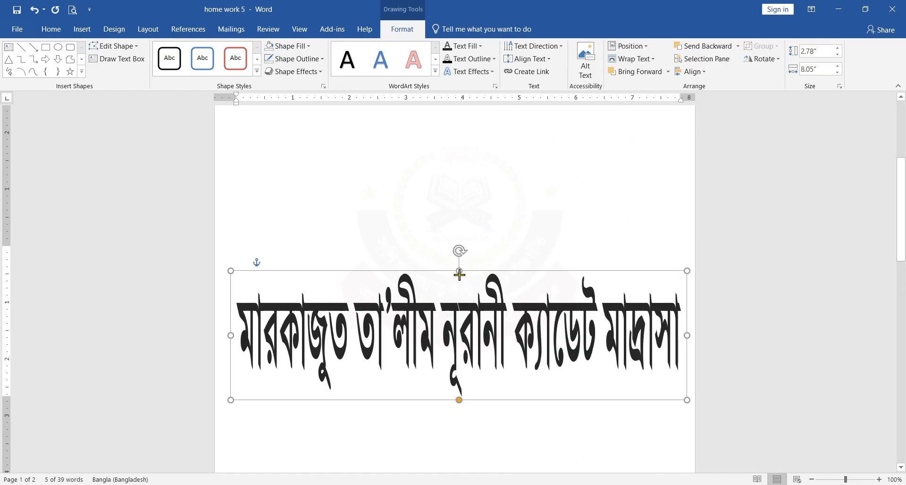
Preview the shadow, reflection, bevel, 3-D rotation and transform text effects on the heading without applying any
left_click(491, 72)
mouse_move(501, 92)
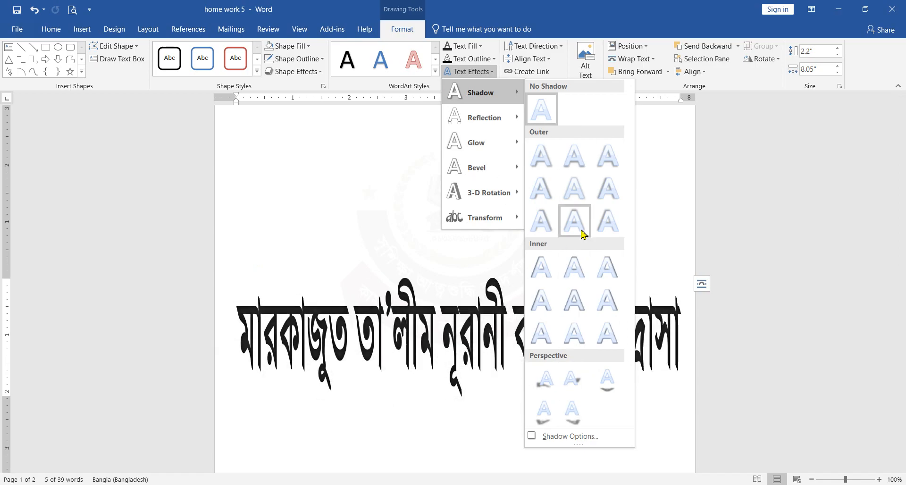
mouse_move(481, 115)
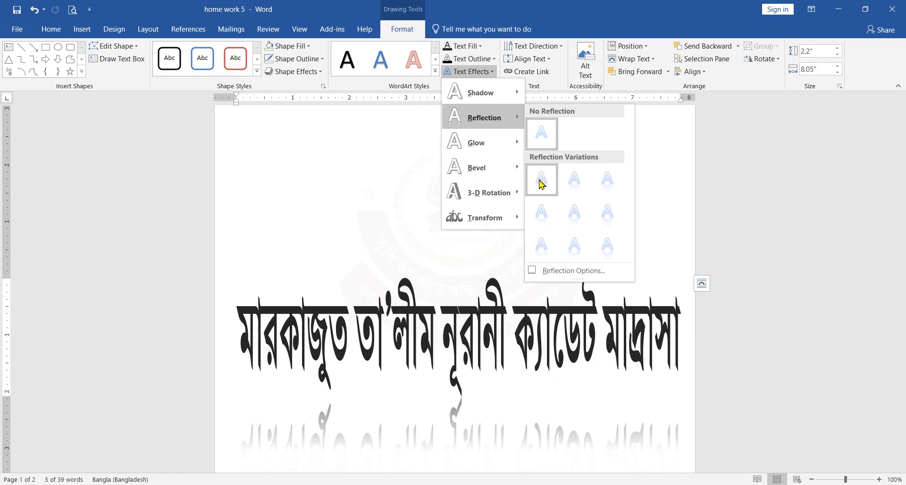
mouse_move(471, 175)
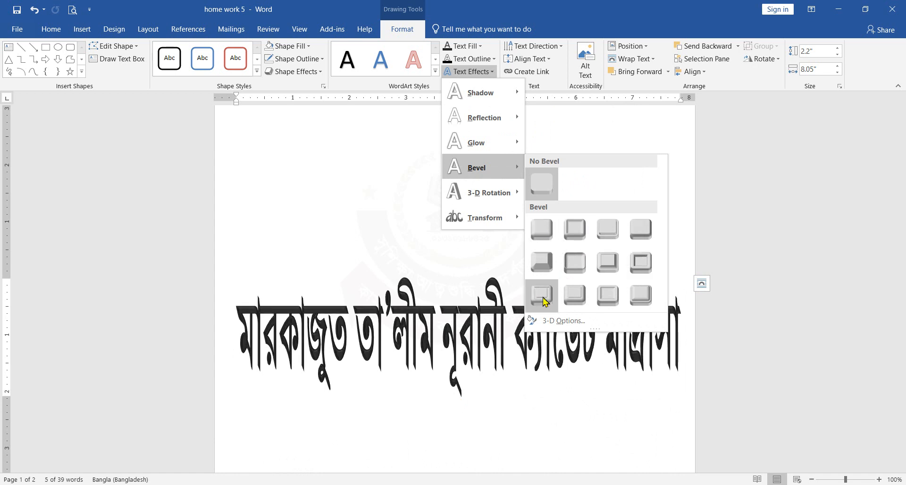
mouse_move(491, 199)
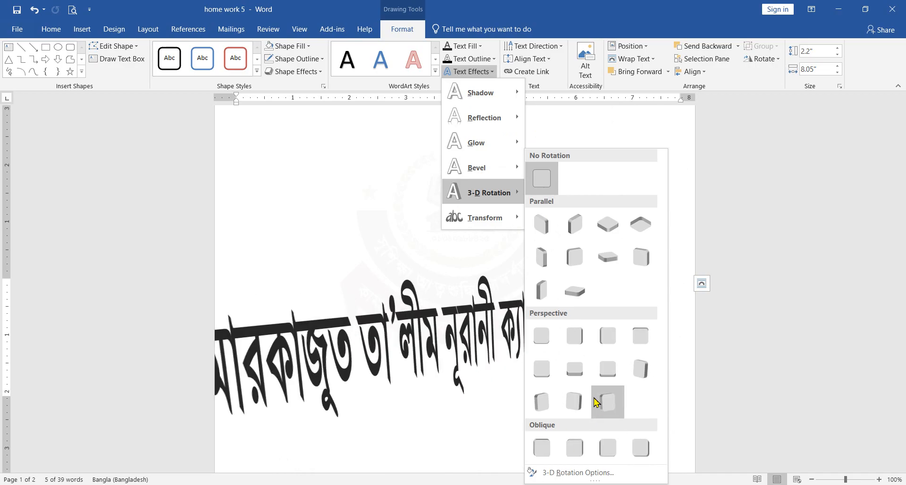
mouse_move(492, 218)
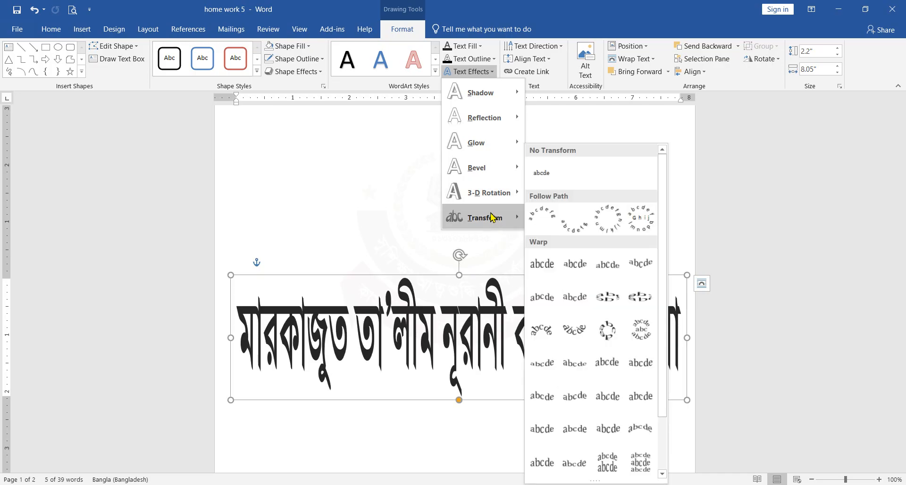
left_click(487, 74)
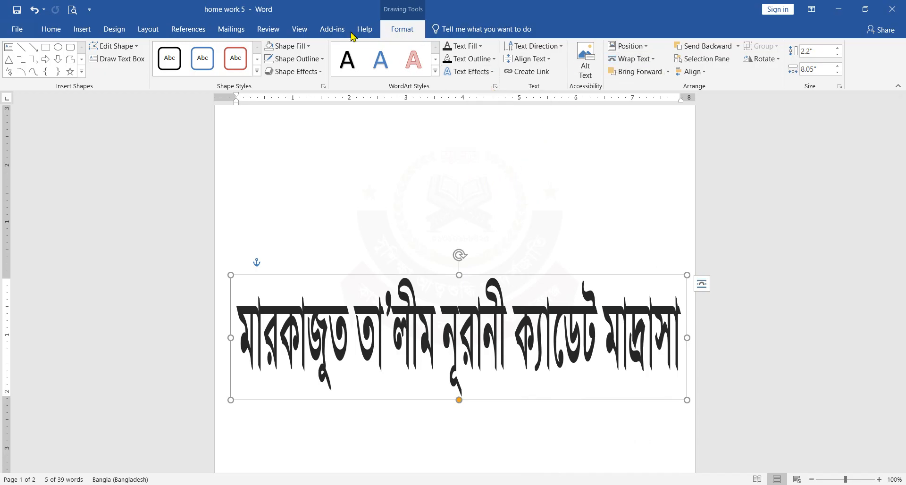
left_click(473, 222)
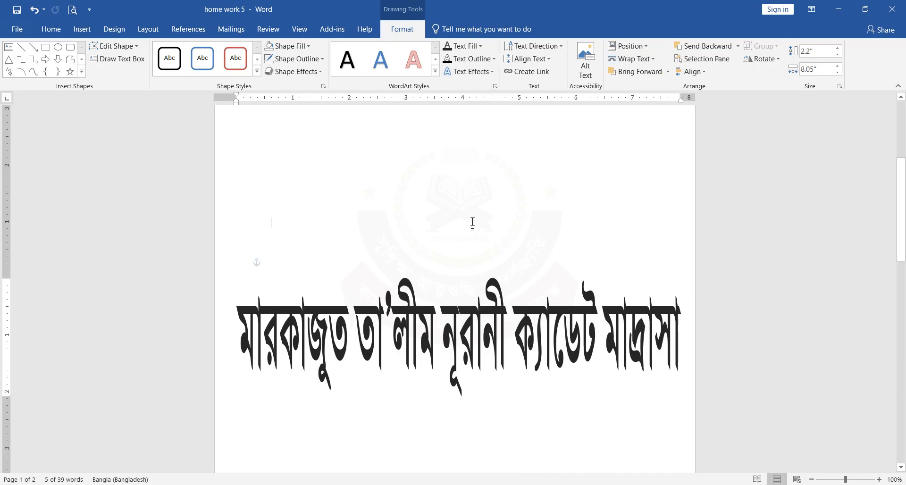
Look through the WordArt styles available for insertion and reselect the heading text box
left_click(82, 28)
left_click(707, 71)
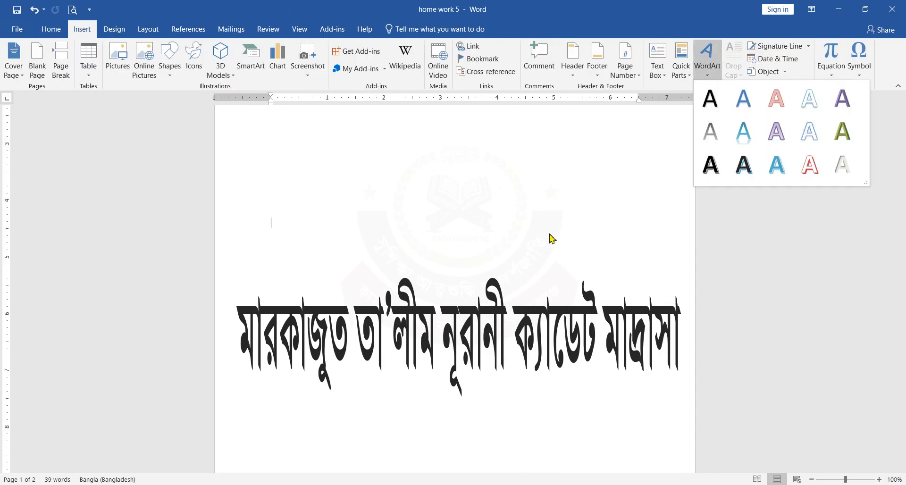
left_click(551, 305)
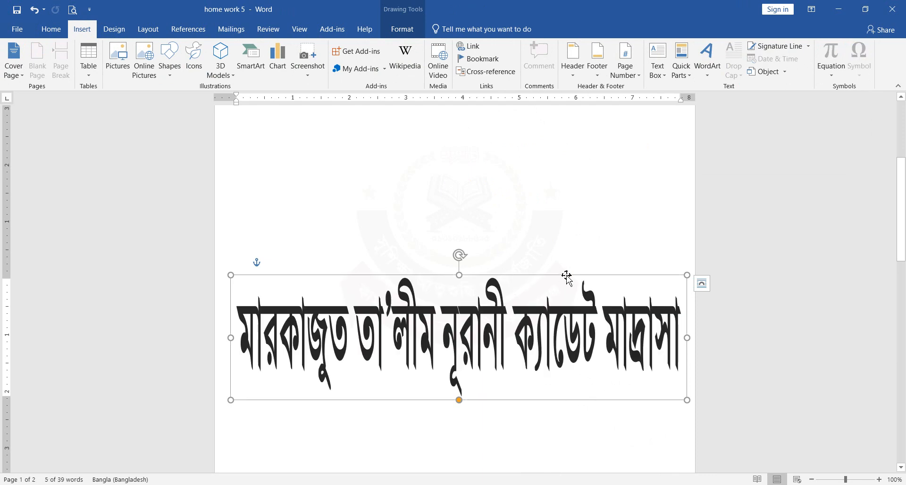
Edit the points of the heading text box and try bowing its top edge upward from the left corner
left_click(409, 32)
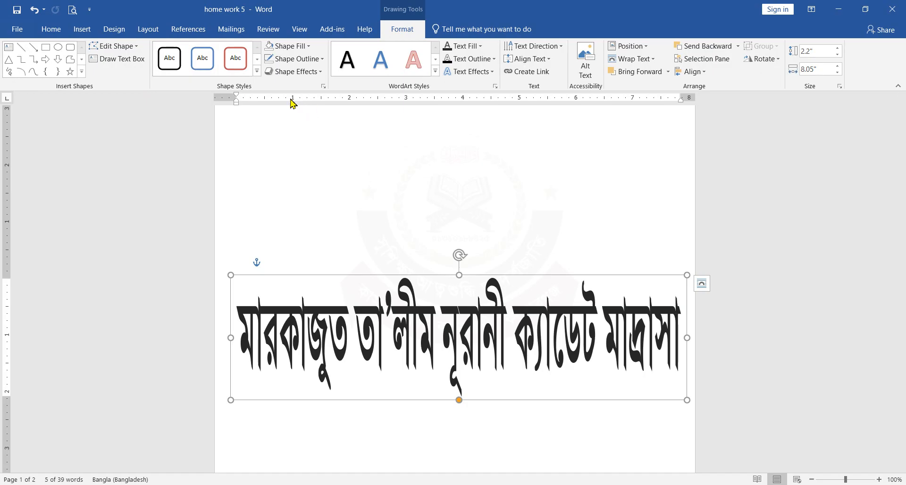
left_click(137, 46)
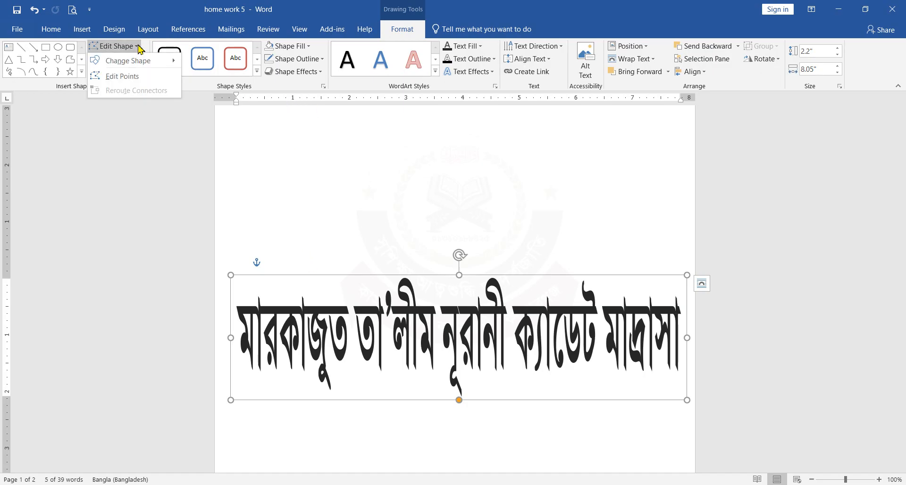
left_click(131, 77)
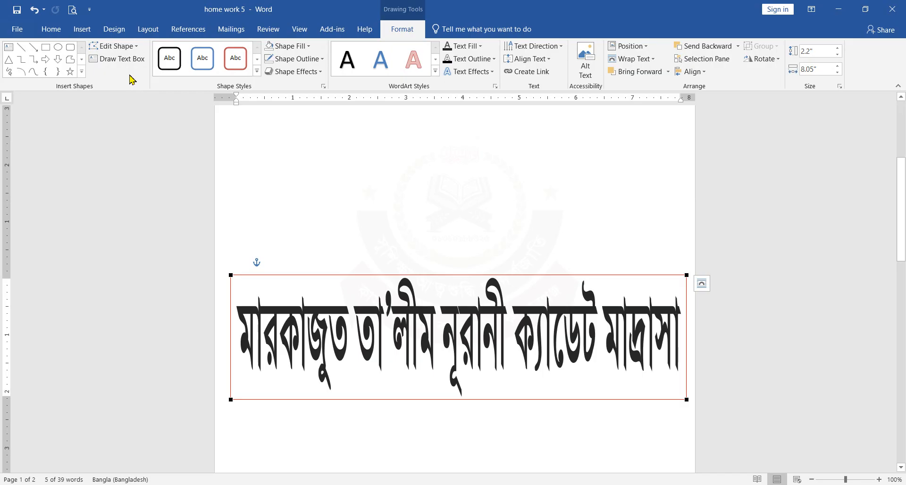
left_click(230, 276)
left_click_drag(382, 277, 546, 184)
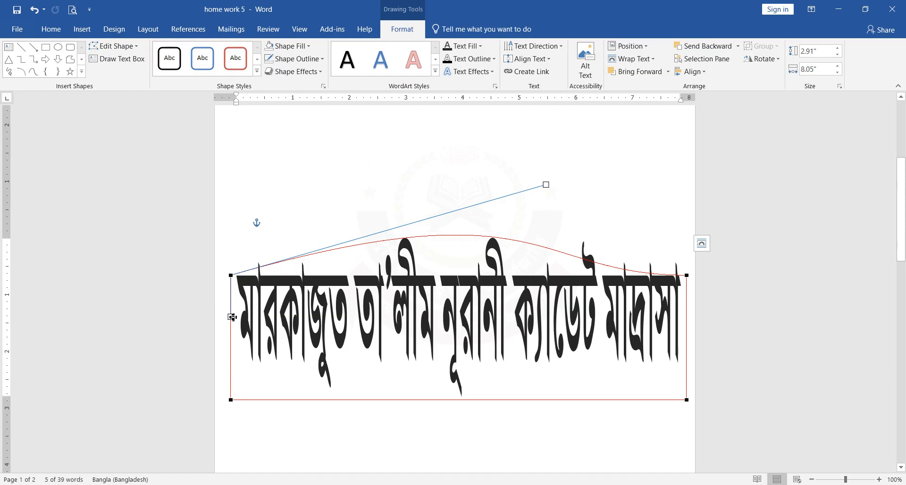
left_click_drag(231, 317, 232, 381)
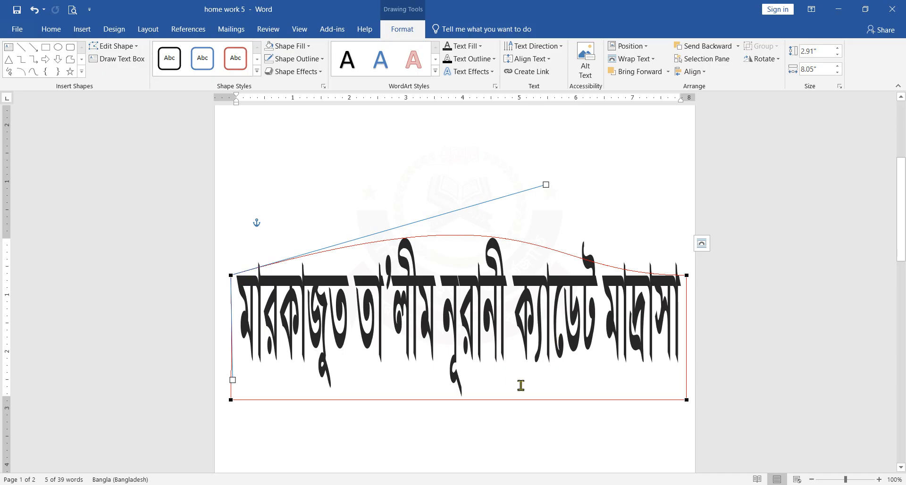
Try arching the outline's bottom edge upward and bending the right half of its top edge down into a wave
left_click(688, 401)
left_click_drag(534, 401, 497, 284)
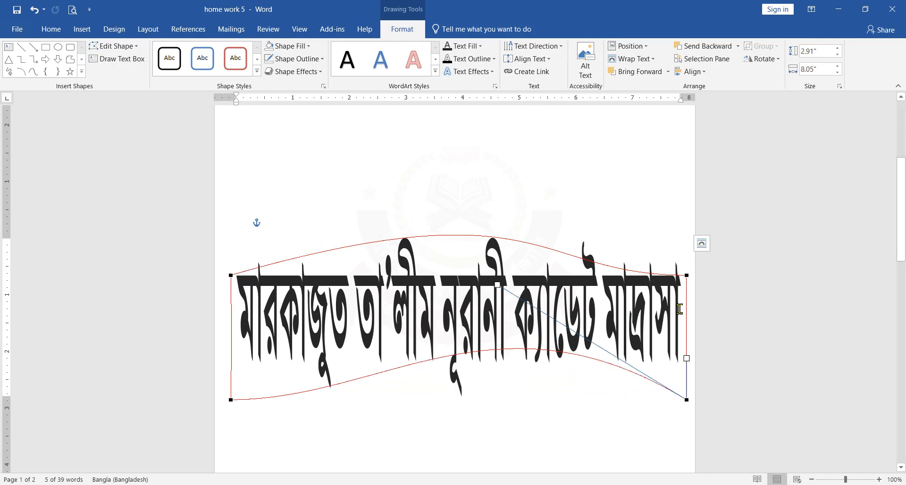
left_click(687, 276)
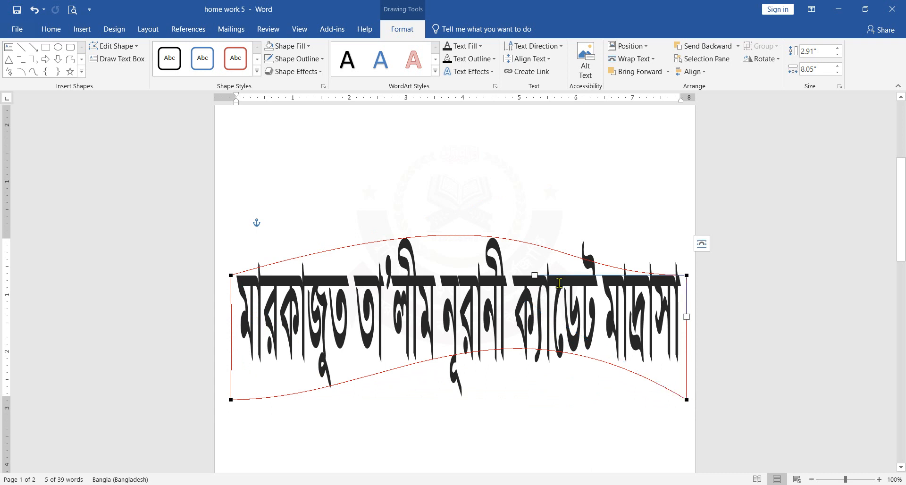
left_click_drag(535, 276, 480, 429)
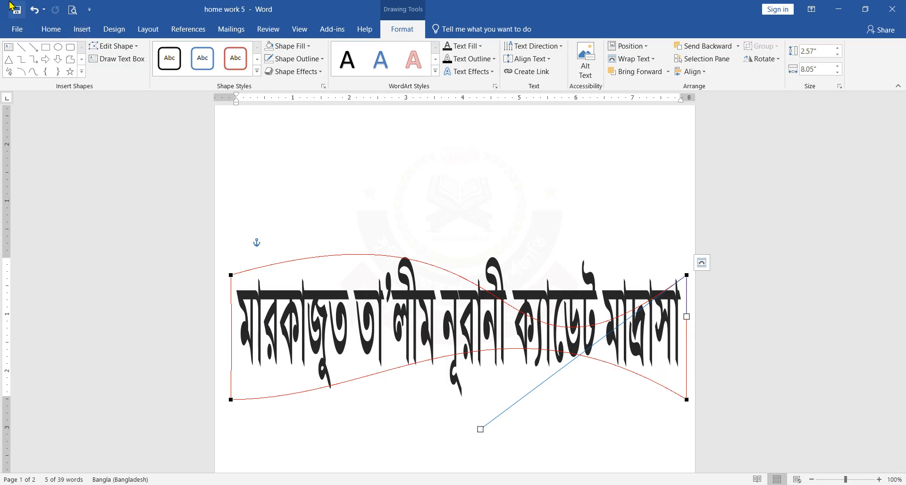
Undo all the point edits on the heading text box outline and leave point editing
left_click(34, 12)
left_click(34, 11)
left_click(34, 12)
left_click(34, 11)
left_click(34, 11)
left_click(34, 11)
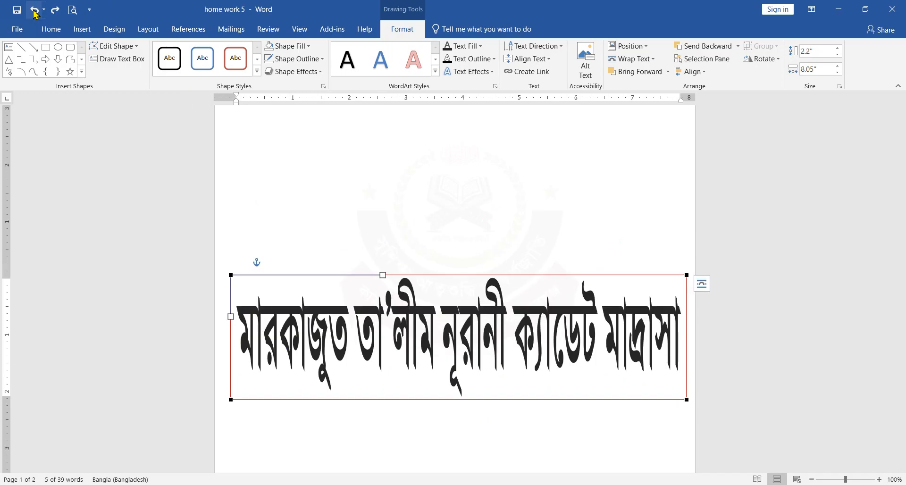
left_click(376, 214)
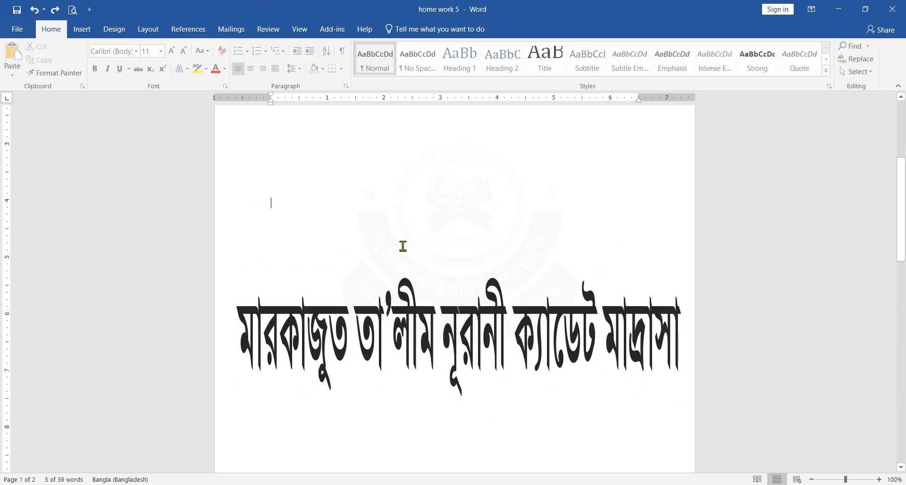
key("ctrl+z")
Preview the theme shape styles on the heading text box without applying one
left_click(346, 275)
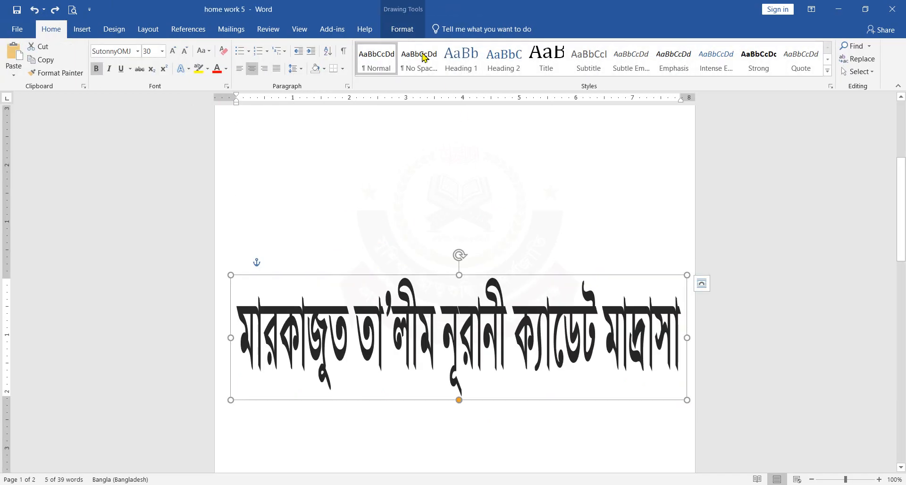
left_click(402, 29)
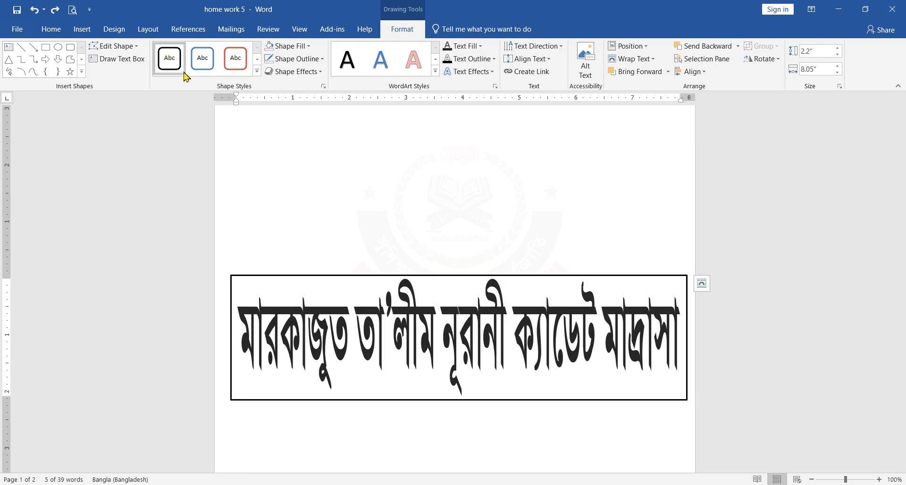
left_click(257, 71)
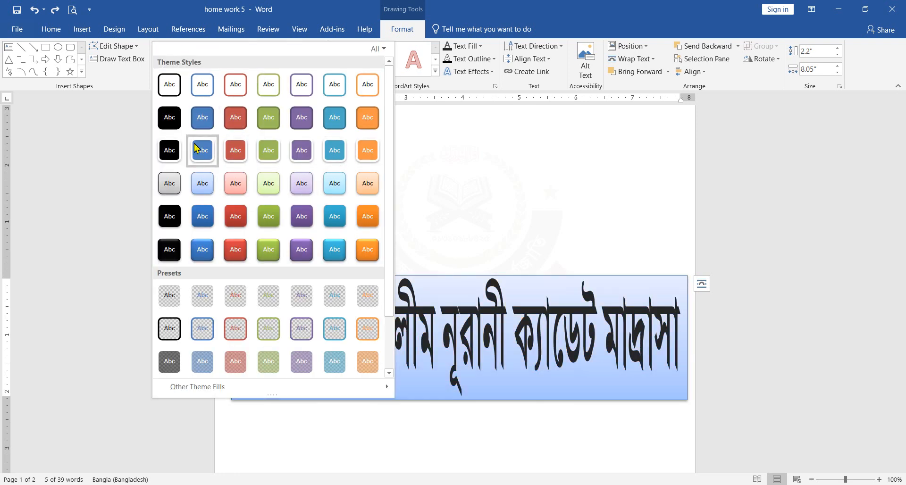
left_click(470, 206)
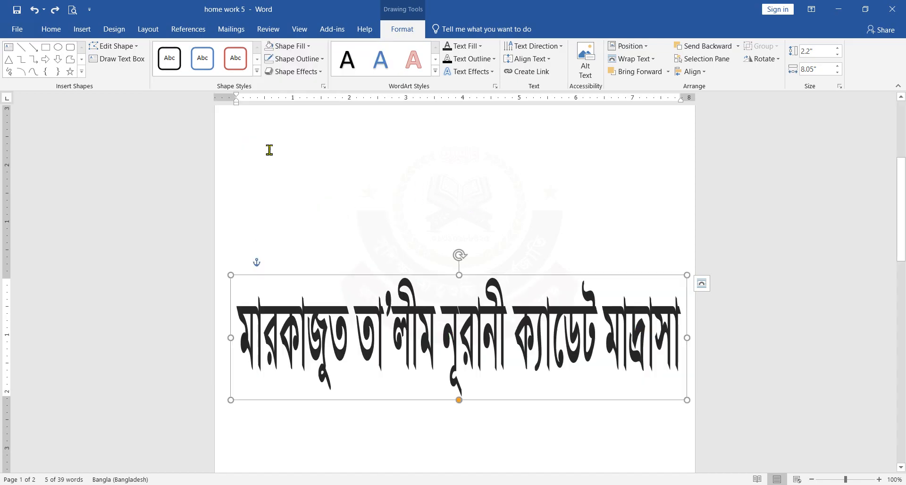
Select the lines "To" and "The Principal" on page 2 and look over the text effects available for them
left_click(52, 29)
scroll(418, 322, "down", 10)
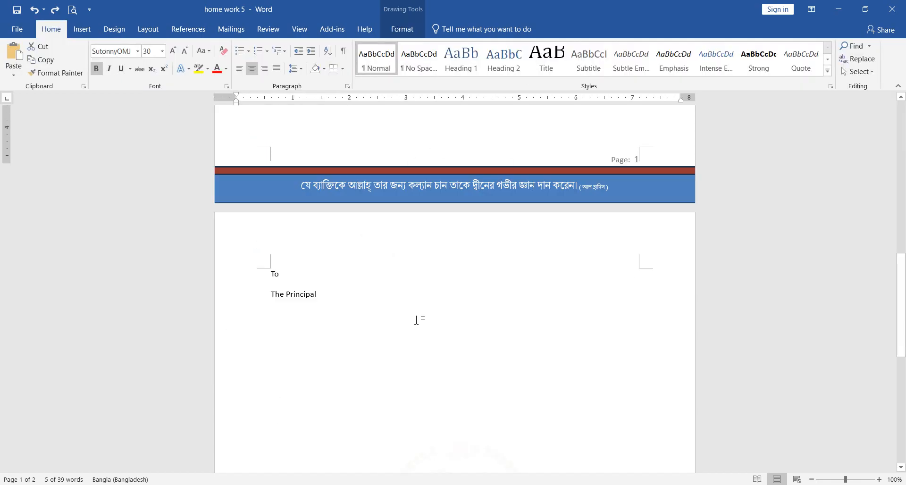
left_click_drag(250, 236, 249, 258)
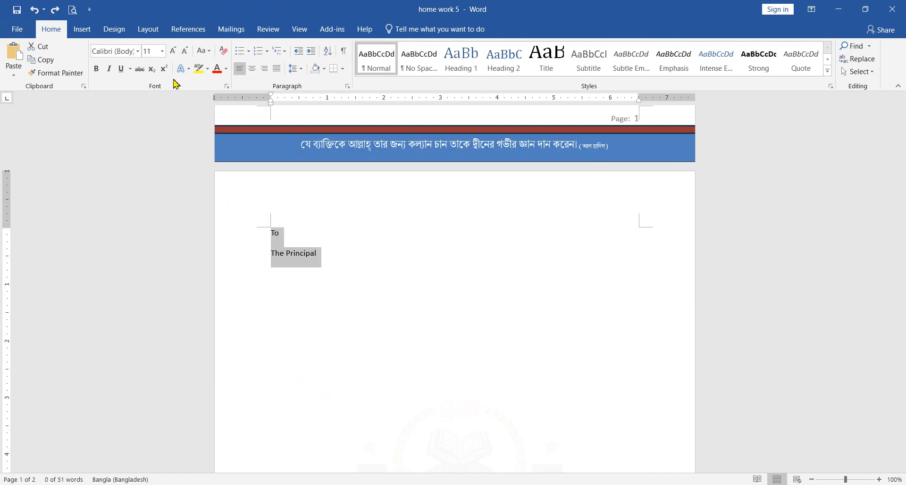
left_click(189, 70)
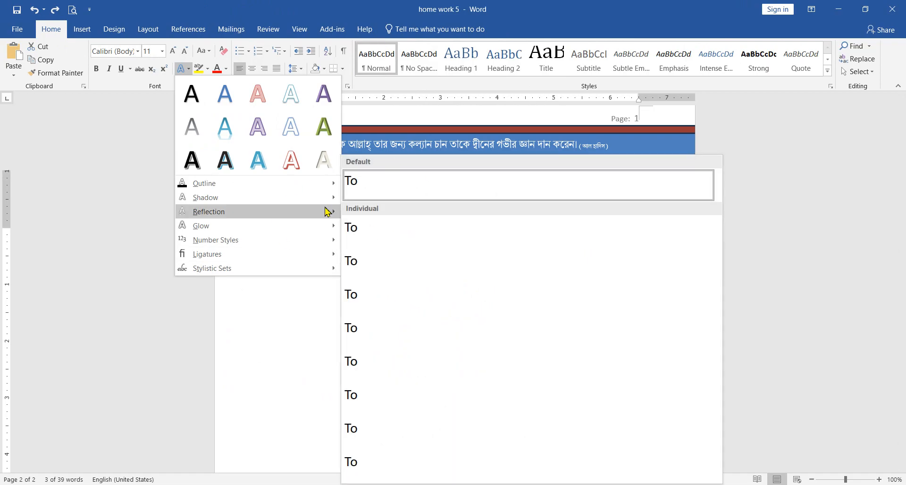
left_click(289, 319)
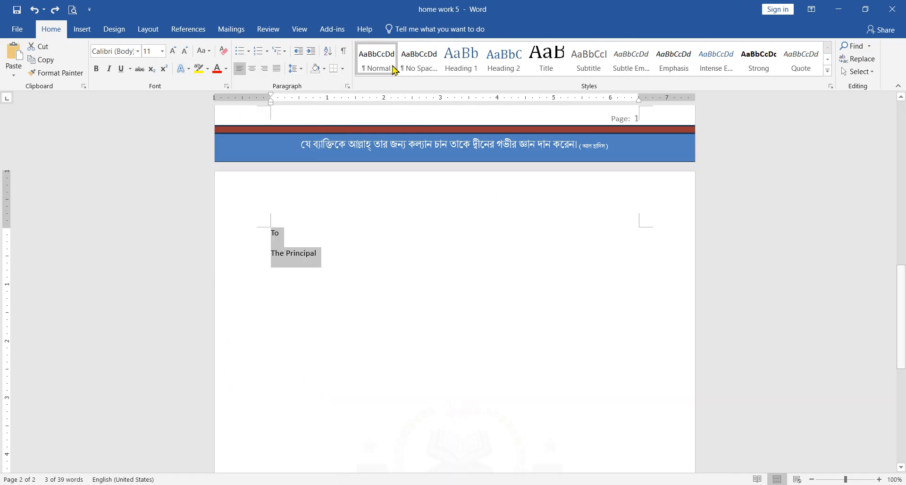
Select the heading text box on page 1 and preview preset shape styles without applying one
left_click(398, 149)
scroll(413, 231, "up", 5)
left_click(396, 256)
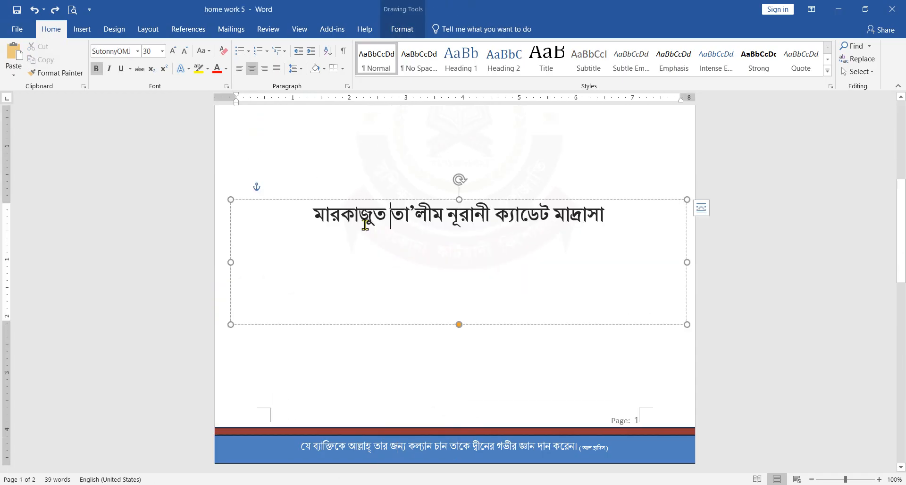
left_click(373, 199)
left_click(402, 29)
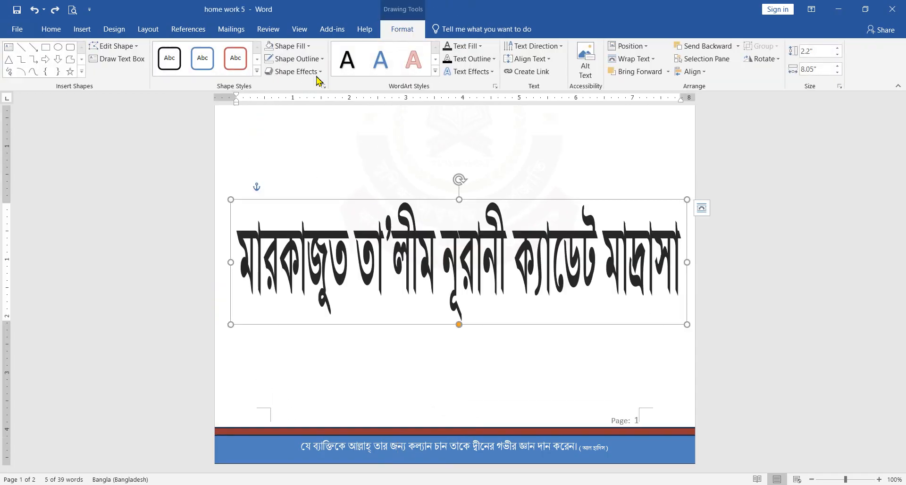
left_click(256, 71)
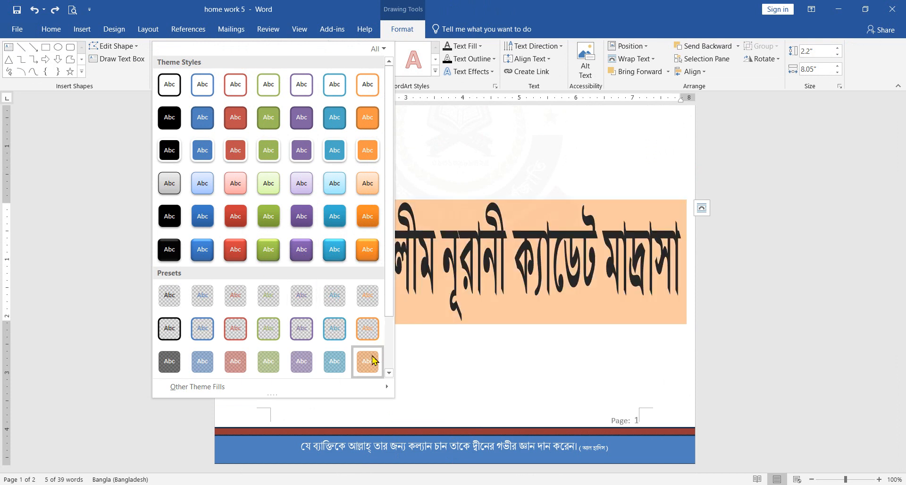
left_click(377, 48)
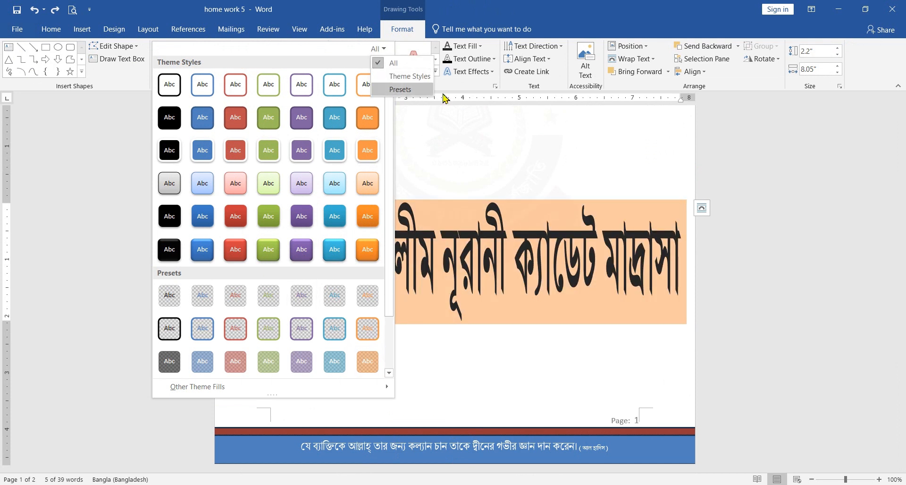
left_click(469, 71)
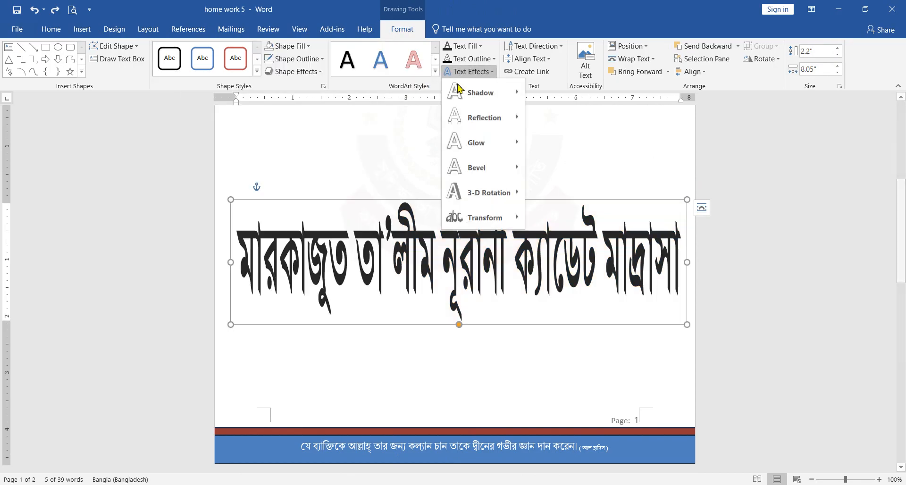
left_click(433, 87)
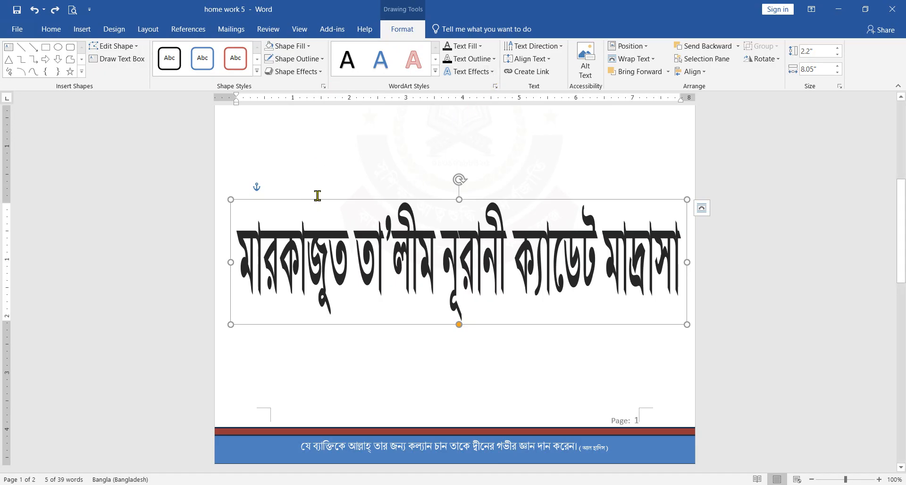
Review the shadow, bevel and 3-D rotation shape effects for the heading text box without applying any
left_click(318, 72)
mouse_move(302, 102)
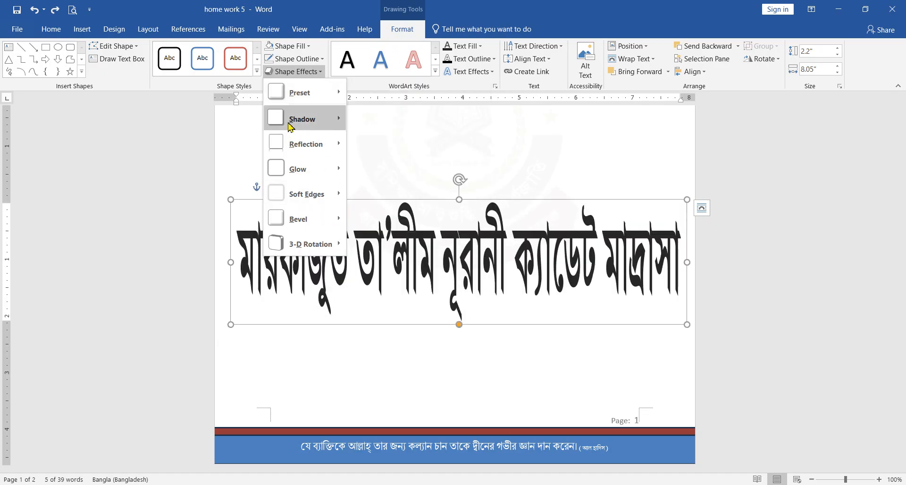
mouse_move(293, 122)
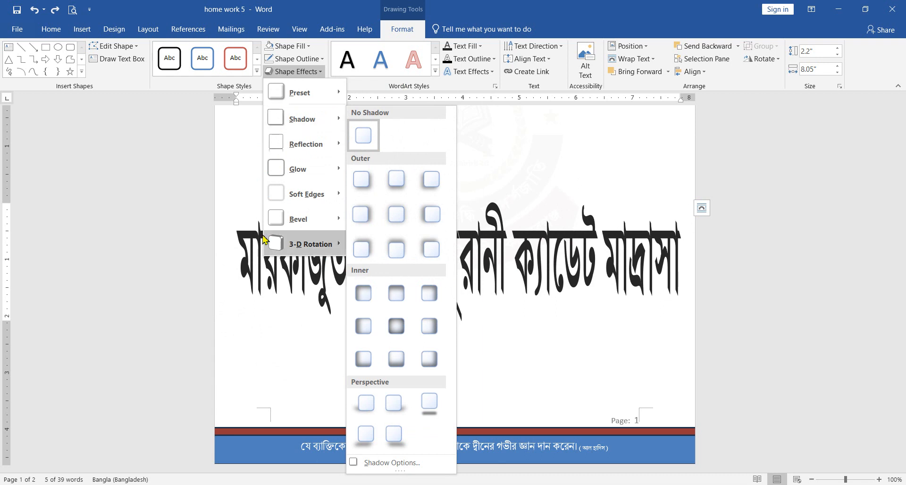
mouse_move(283, 217)
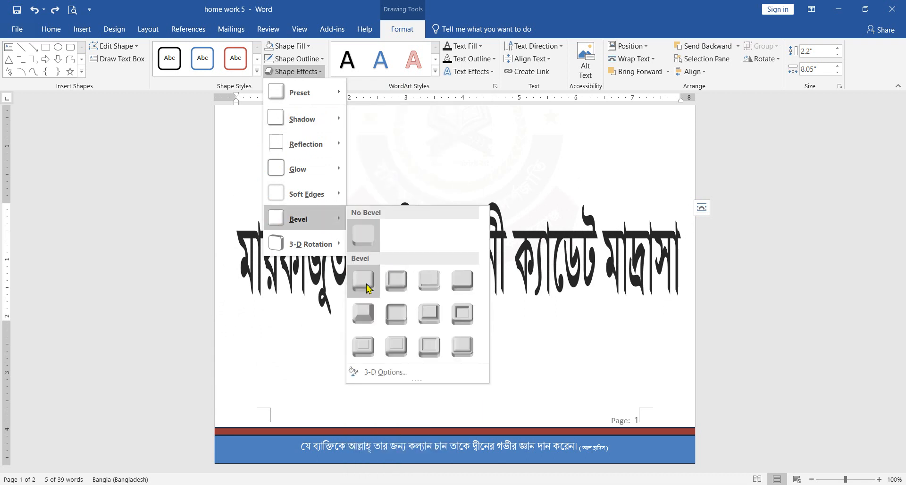
mouse_move(325, 244)
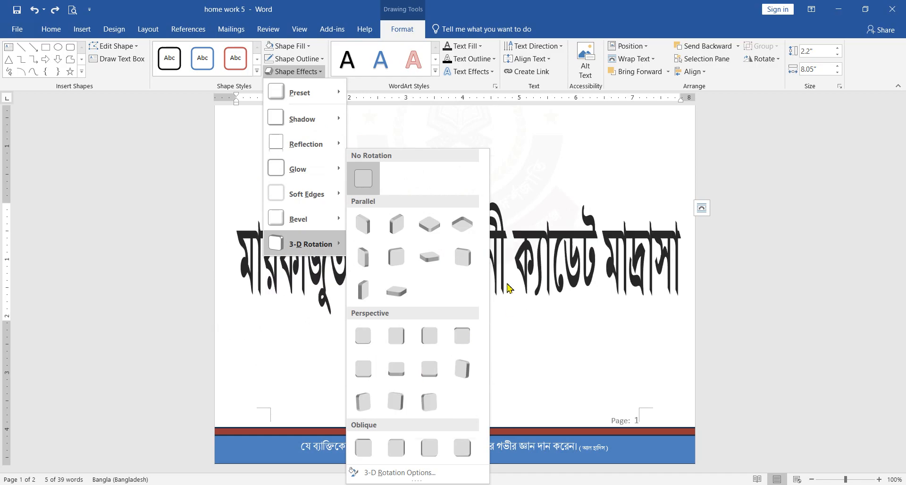
left_click(550, 202)
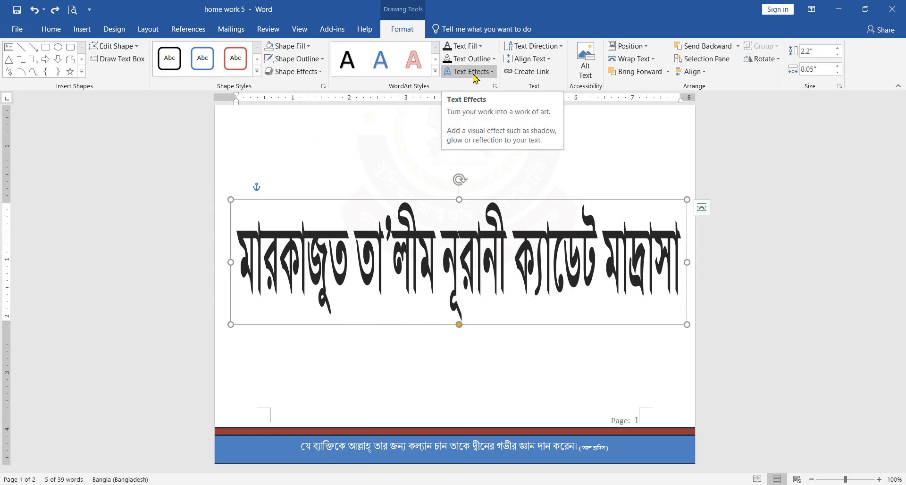
Give the heading text box a red shape outline
left_click(323, 60)
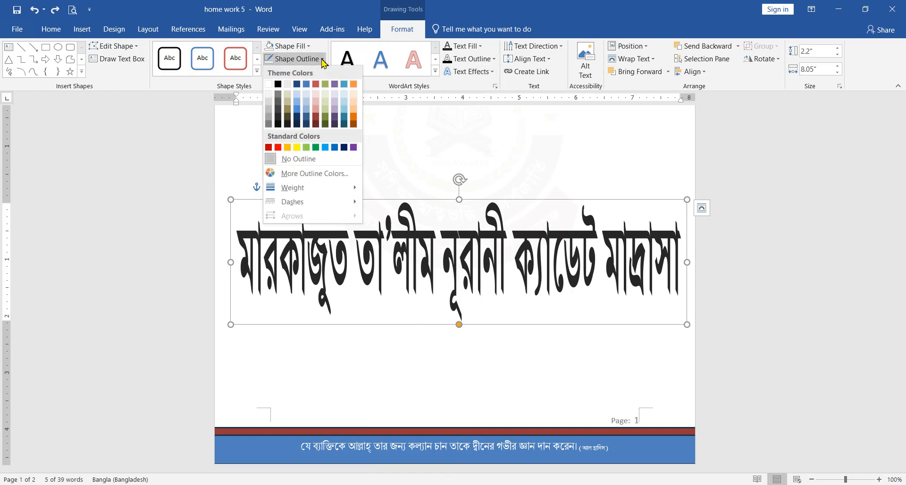
left_click(279, 148)
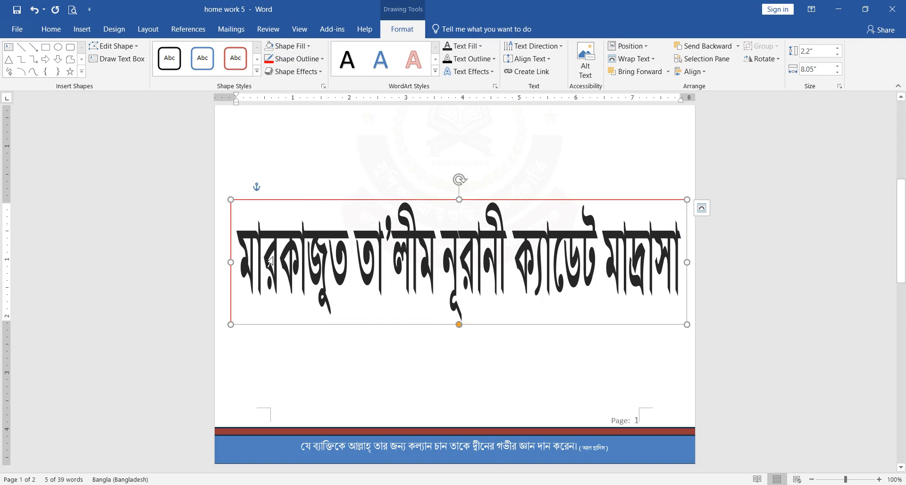
left_click(322, 156)
left_click(320, 200)
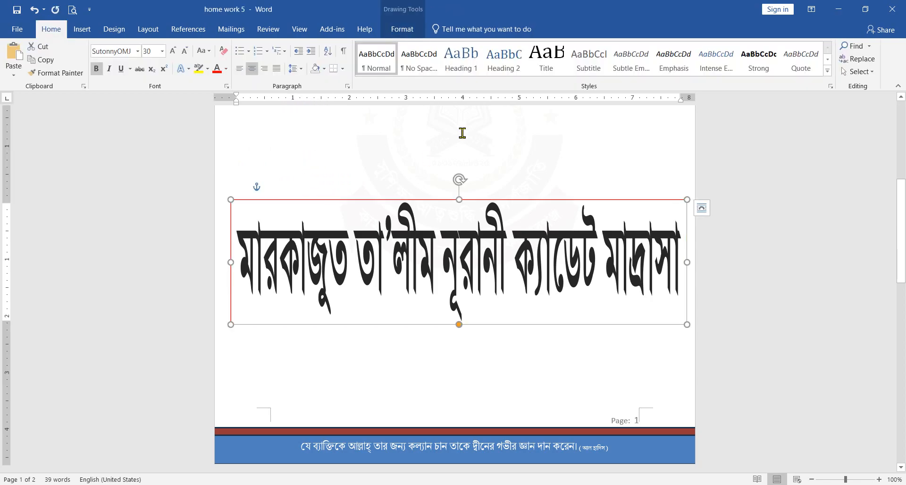
Outline the heading's letters in red
left_click(404, 30)
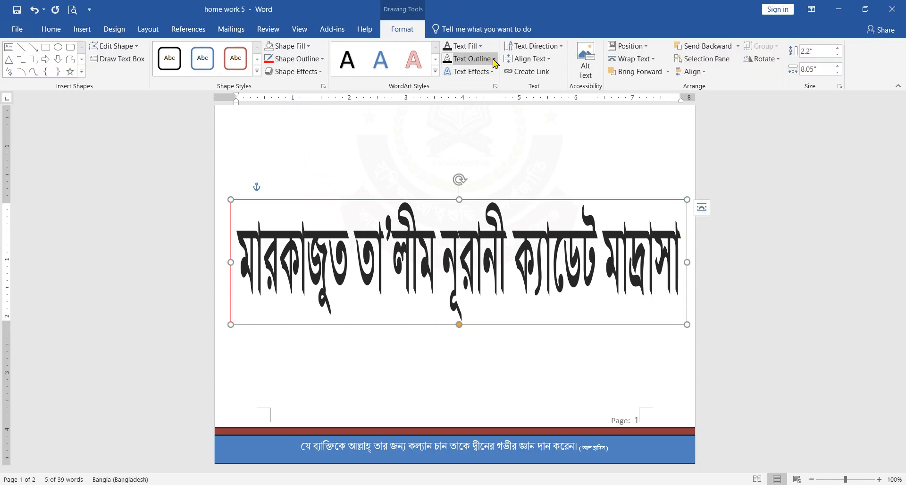
left_click(494, 59)
left_click(456, 163)
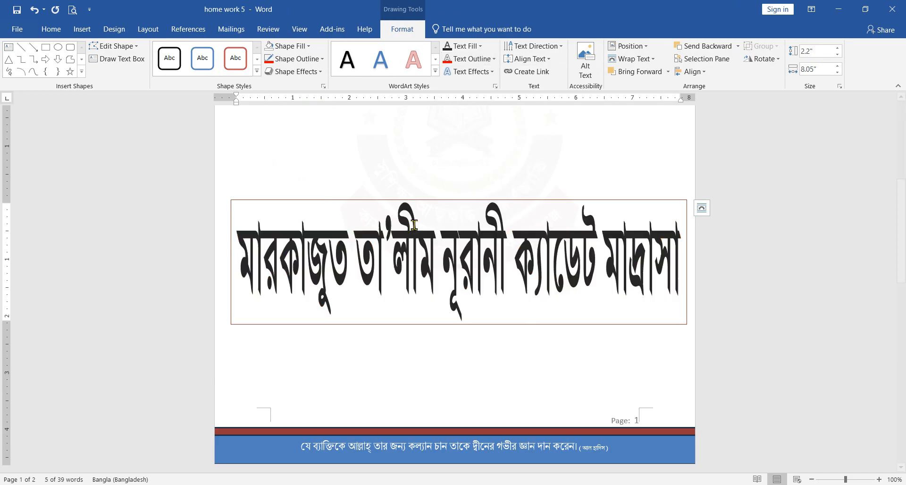
left_click(405, 267)
key("Escape")
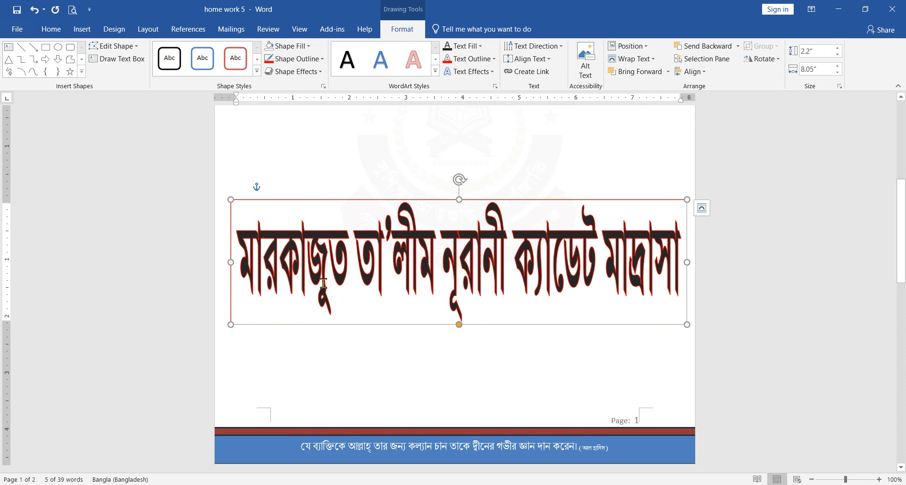
Fill the heading's letters with white and move the text box slightly lower on the page
left_click(487, 47)
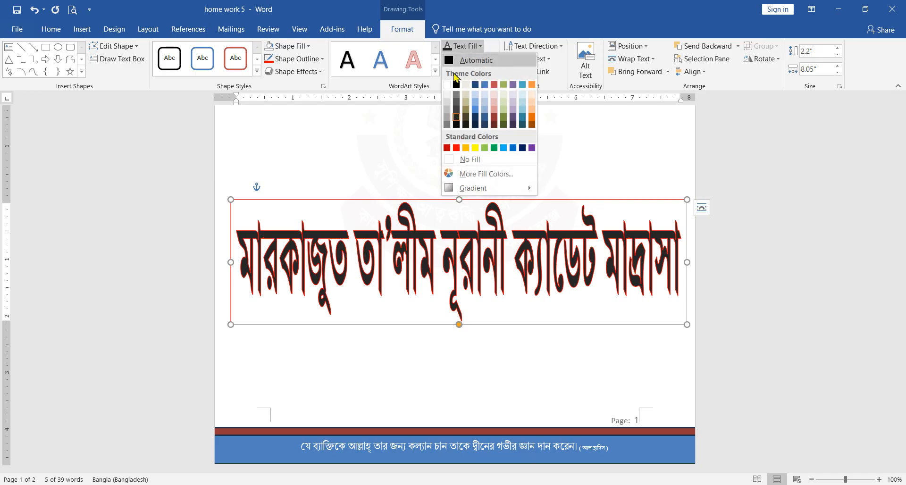
left_click(450, 90)
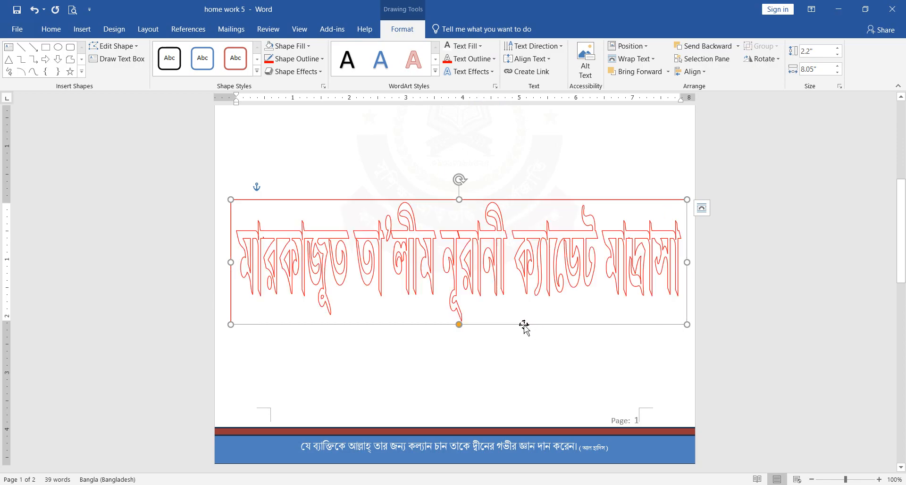
left_click_drag(522, 324, 522, 360)
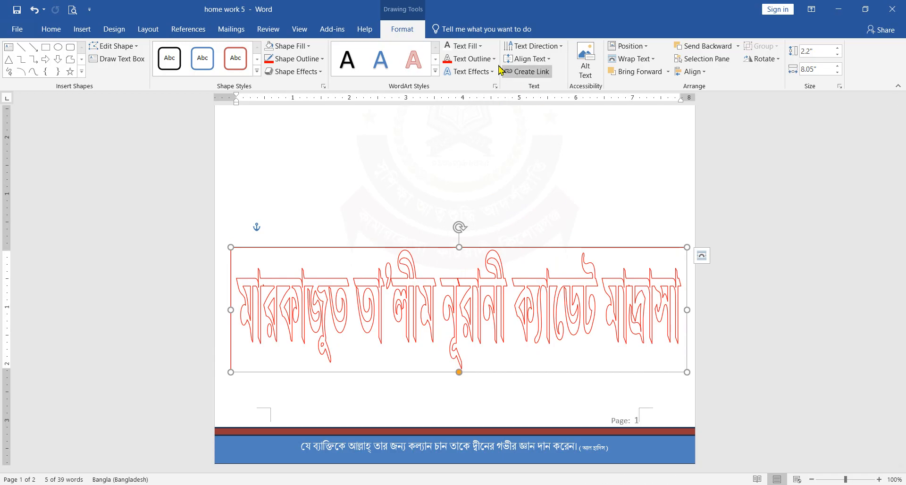
Fill the heading's letters with a light orange picked from the standard colours of the Colors dialog
left_click(477, 45)
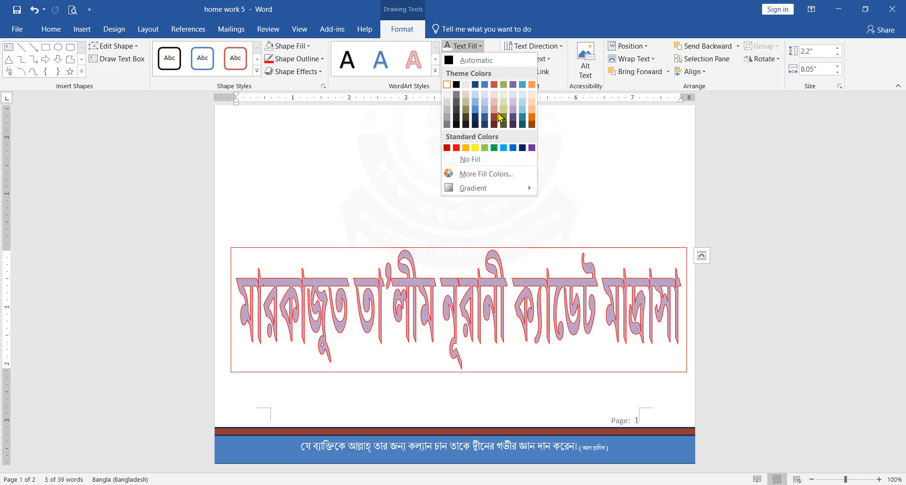
left_click(474, 174)
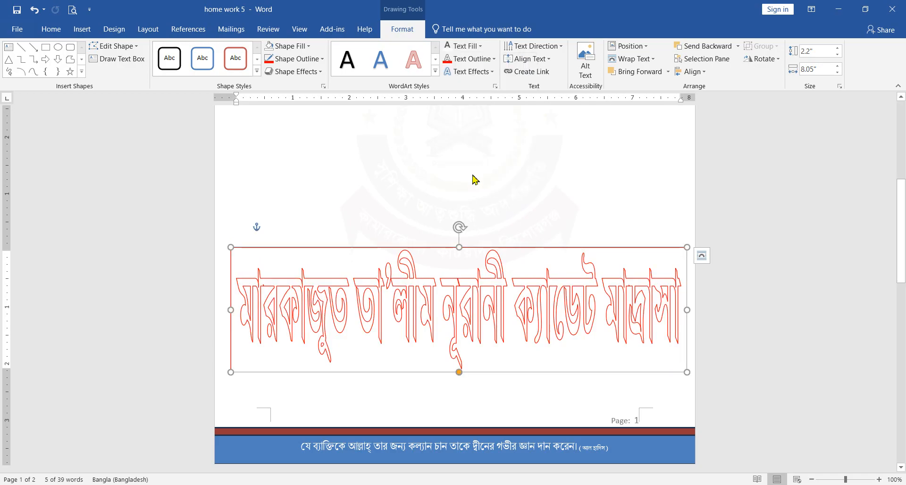
left_click(704, 260)
left_click(707, 265)
left_click(691, 272)
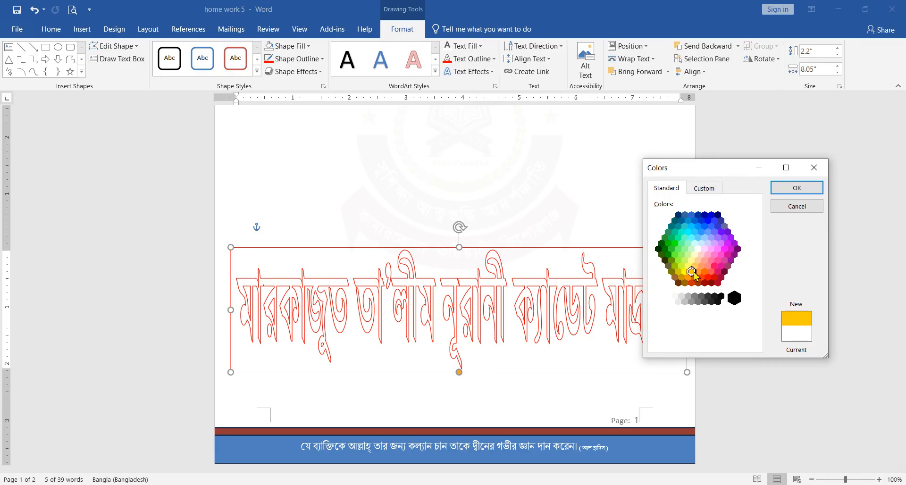
left_click(699, 276)
left_click(793, 188)
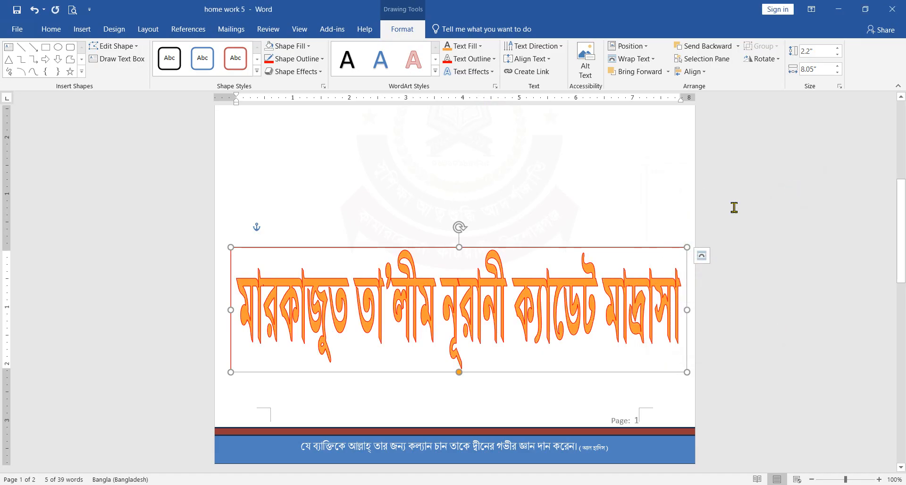
Outline the heading's letters in dark blue at 1½ pt and fill them with the same dark blue
left_click(495, 59)
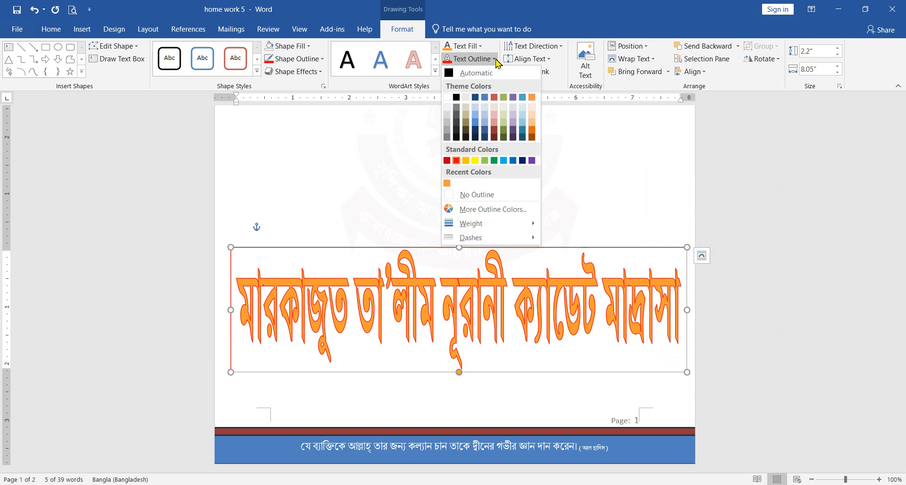
left_click(522, 160)
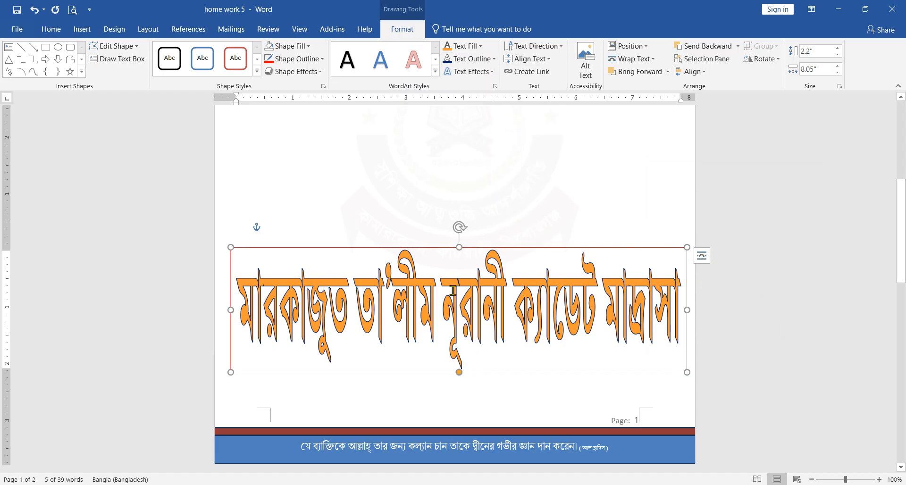
left_click(494, 59)
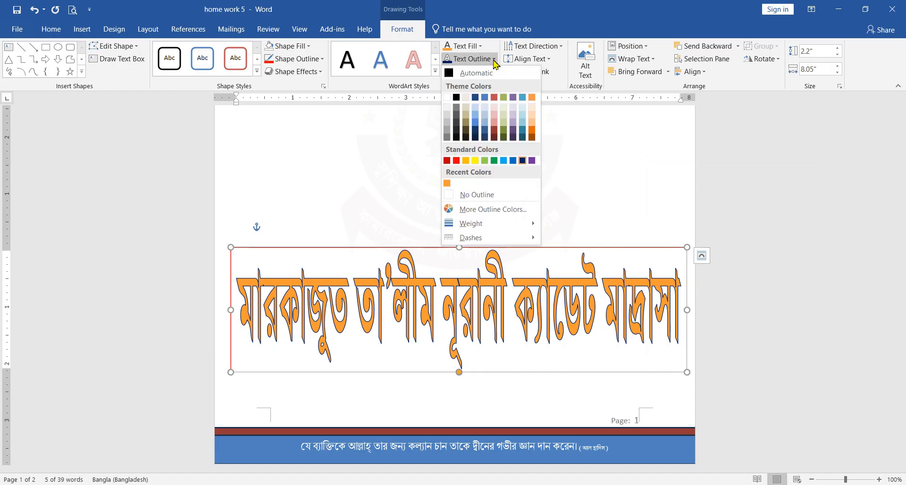
mouse_move(472, 230)
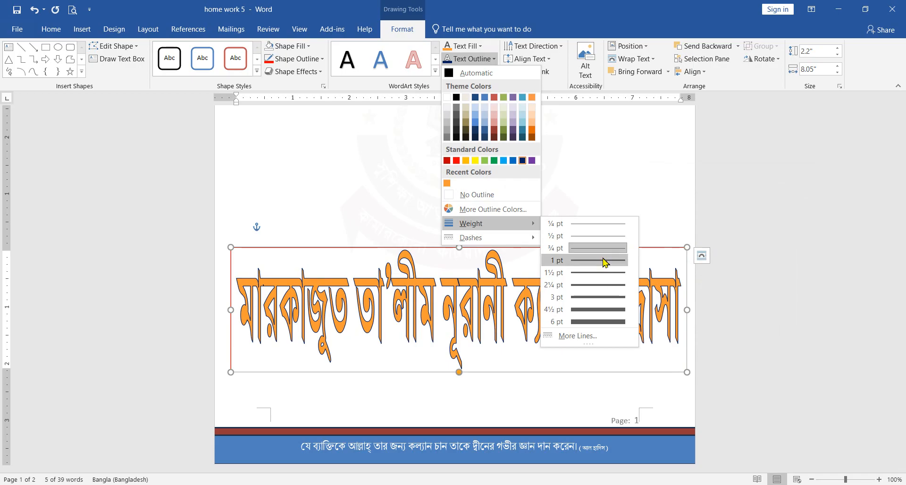
left_click(588, 272)
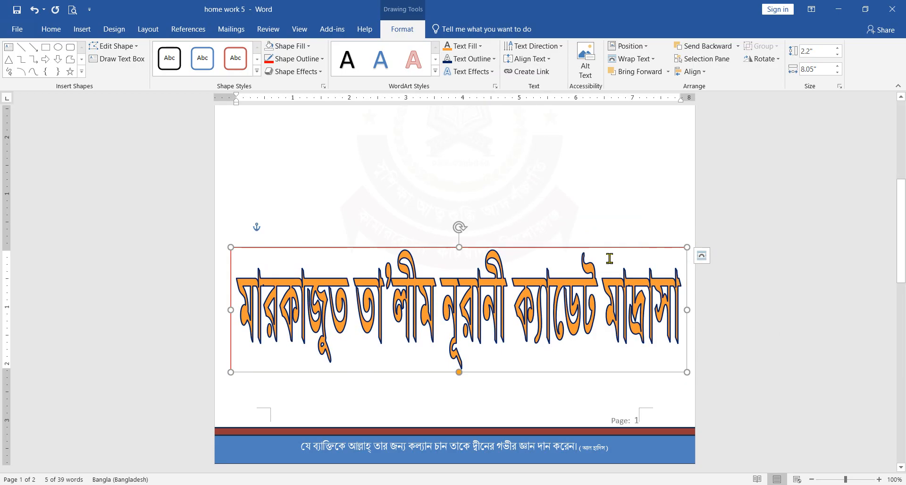
left_click(481, 47)
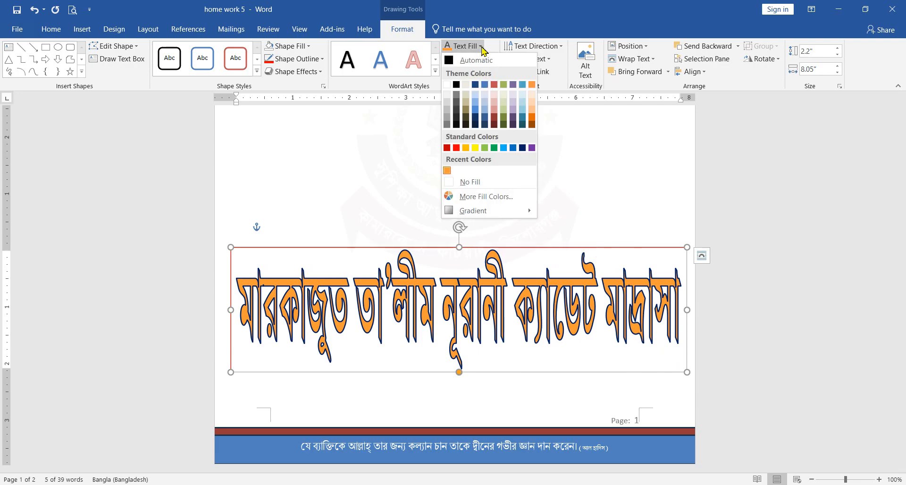
left_click(523, 148)
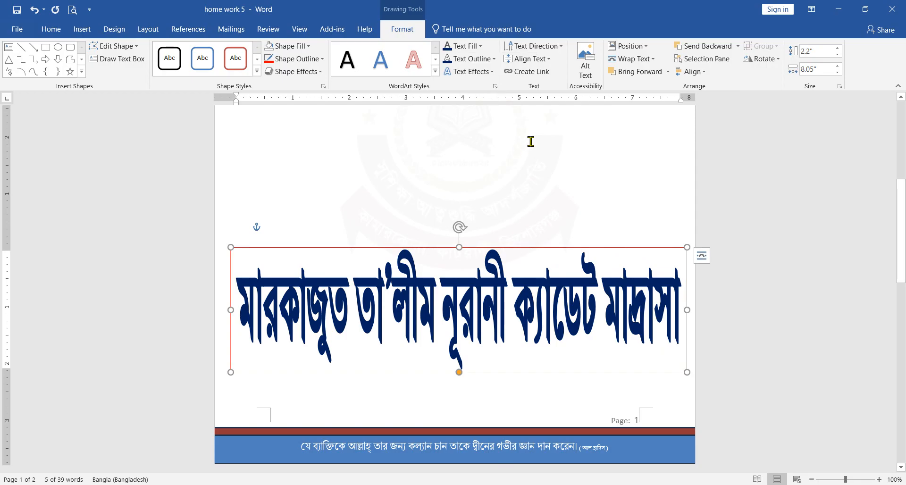
Outline the heading's letters in red at 1 pt and reduce the text box height to about 1.66"
left_click(494, 60)
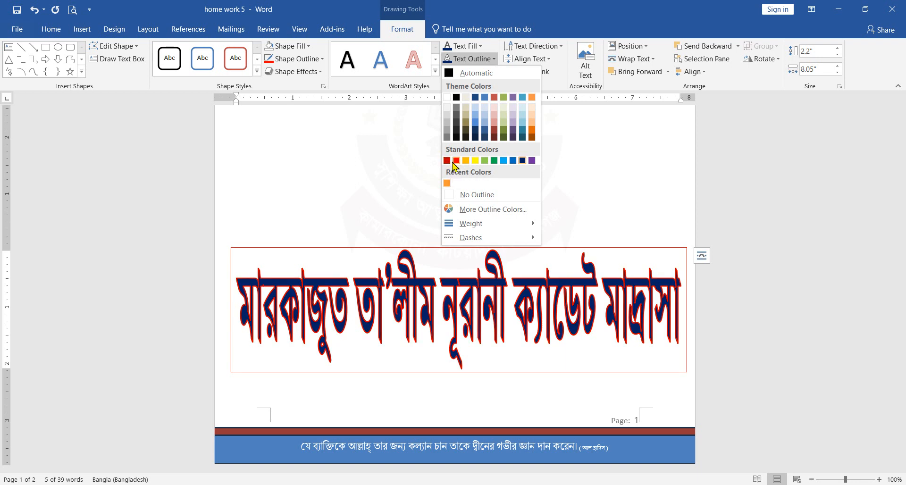
left_click(451, 161)
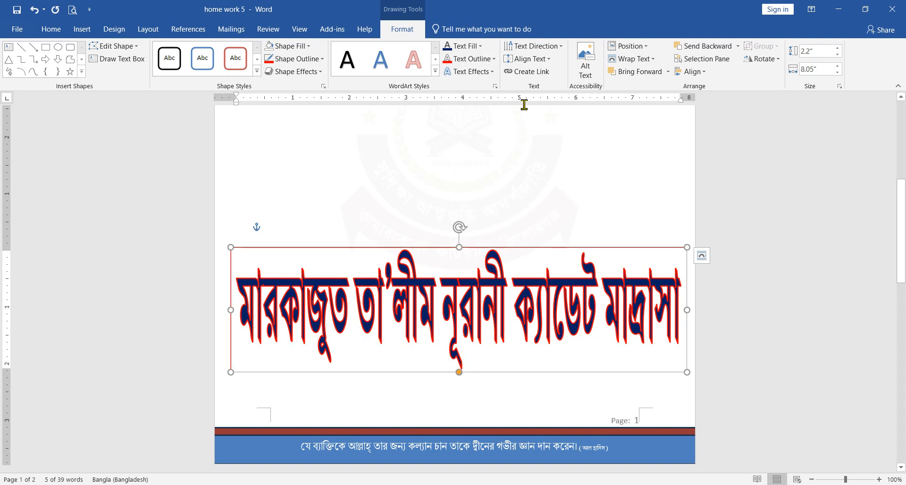
left_click(472, 58)
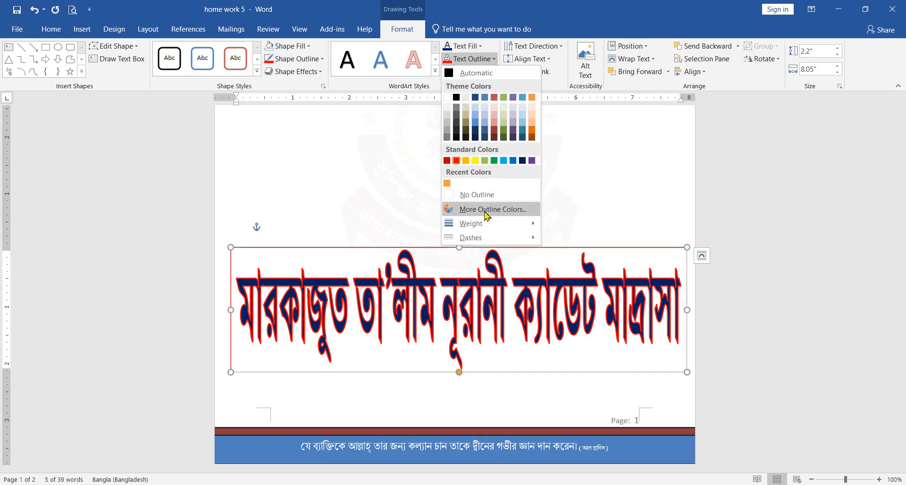
mouse_move(486, 223)
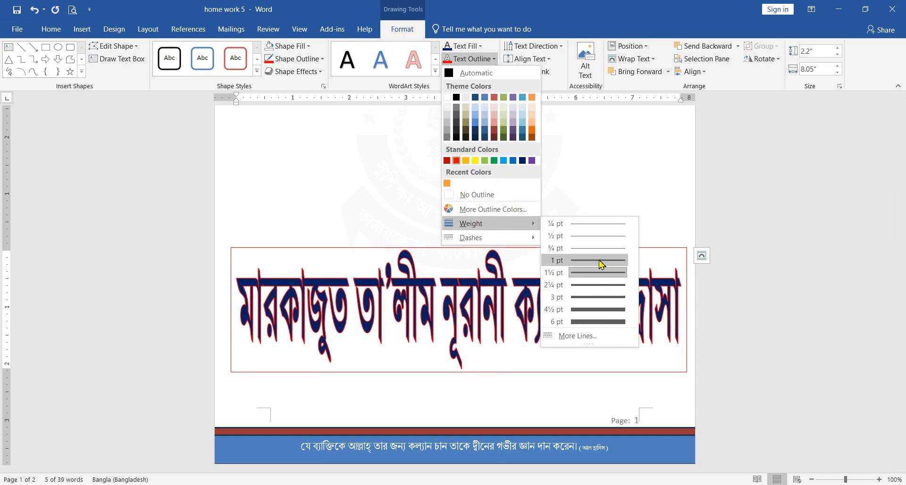
left_click(600, 263)
left_click_drag(459, 252, 475, 265)
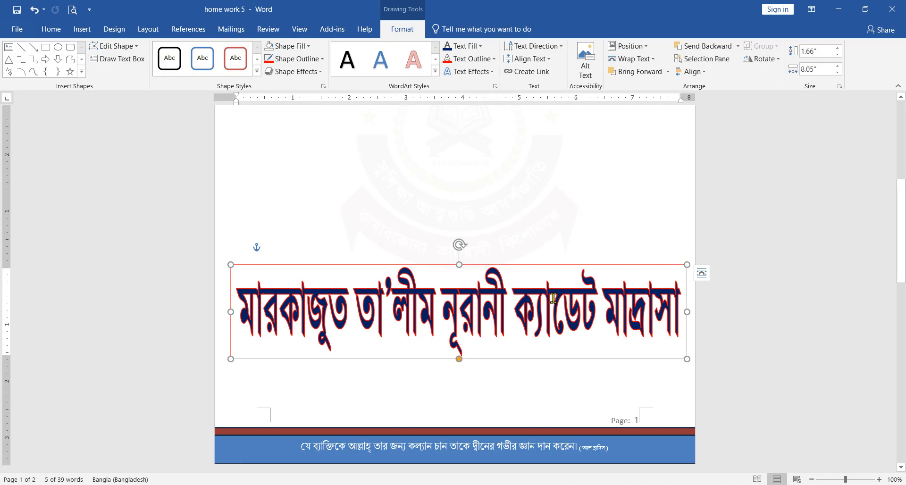
Examine the heading's outlined letters up close at up to 240% zoom, ending at 110%
left_click(493, 71)
left_click(494, 71)
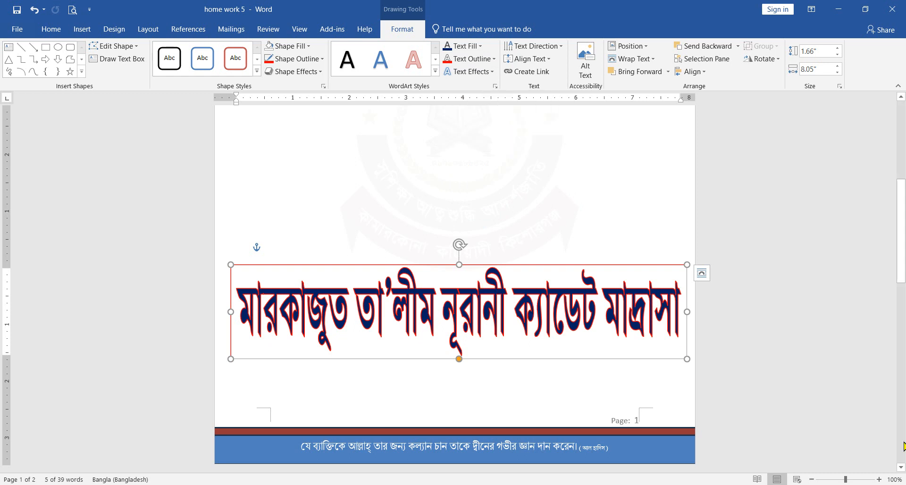
left_click(879, 479)
left_click(880, 480)
left_click(879, 479)
left_click(879, 479)
left_click(879, 480)
left_click(879, 479)
left_click(879, 480)
double_click(879, 479)
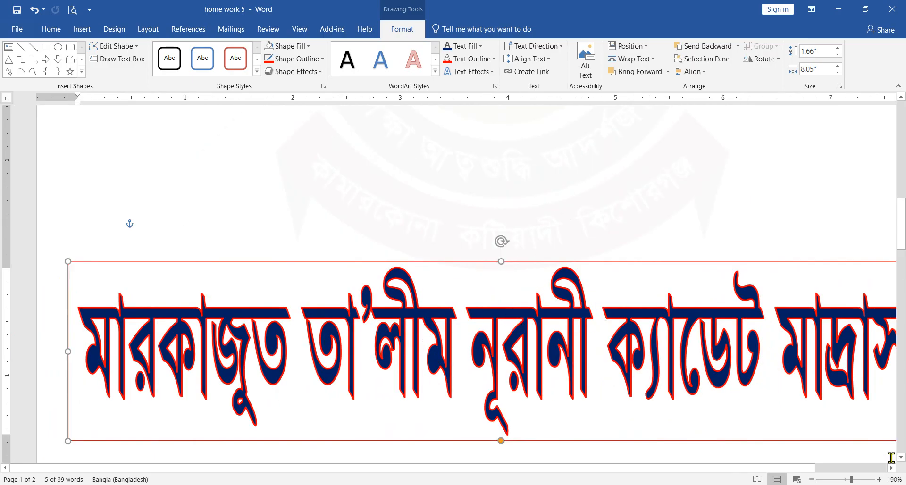
left_click(884, 480)
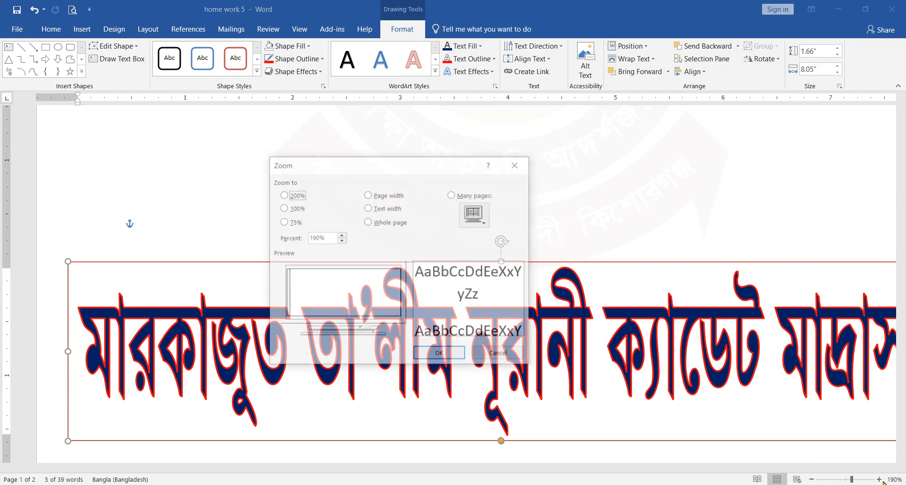
left_click(521, 357)
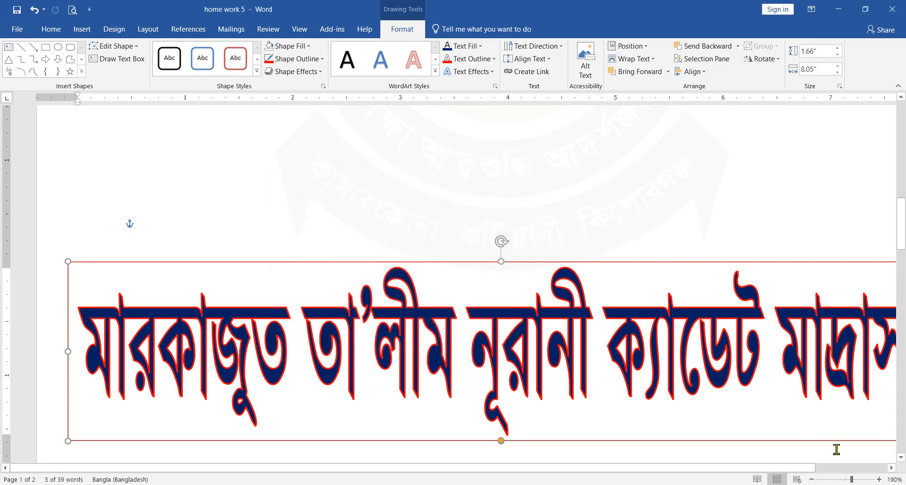
left_click(878, 479)
left_click(879, 479)
left_click(879, 480)
left_click(878, 479)
left_click(879, 480)
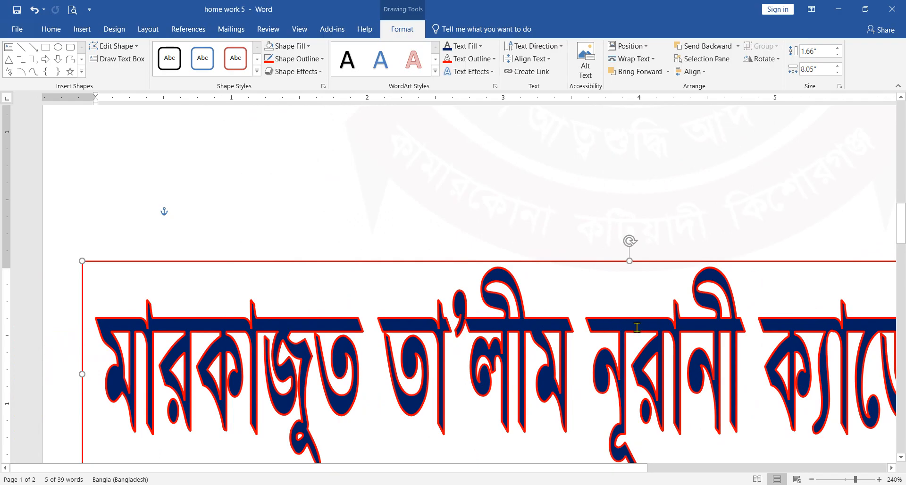
left_click(812, 480)
left_click(812, 479)
left_click(813, 479)
left_click(813, 479)
left_click(812, 479)
left_click(812, 480)
left_click(812, 480)
left_click(812, 479)
left_click(812, 479)
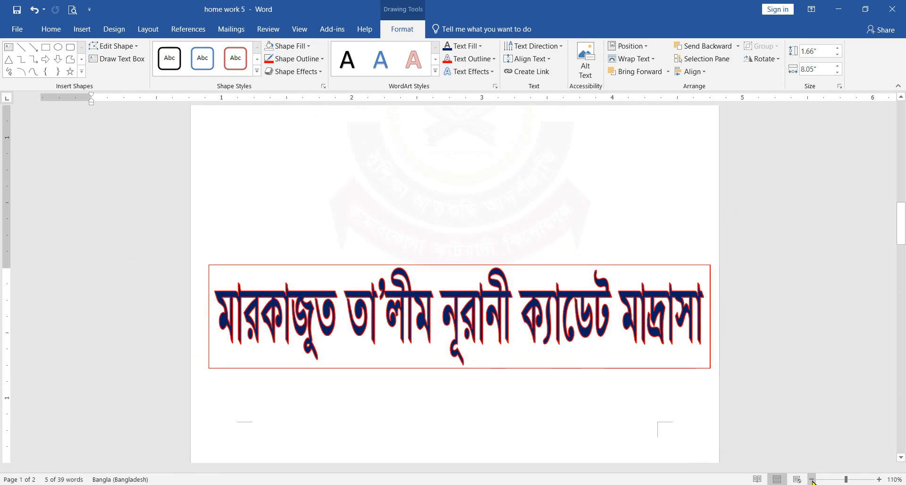
left_click(812, 479)
left_click(812, 479)
left_click(813, 479)
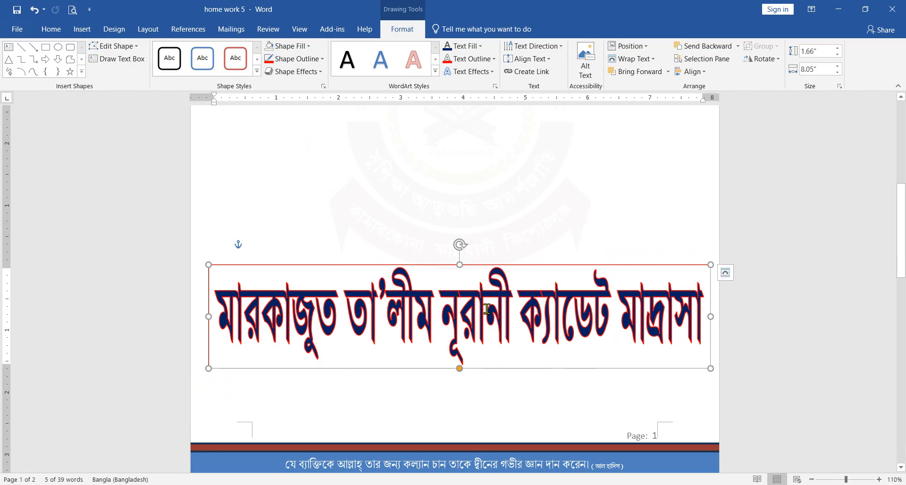
Check the outlined heading on page 1 in the print preview at up to 150% zoom and return to the document
left_click(72, 9)
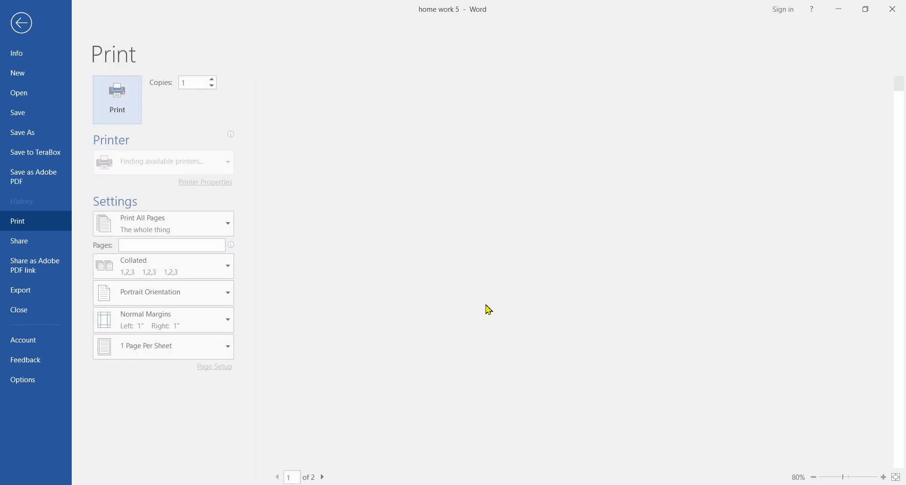
scroll(636, 352, "down", 1)
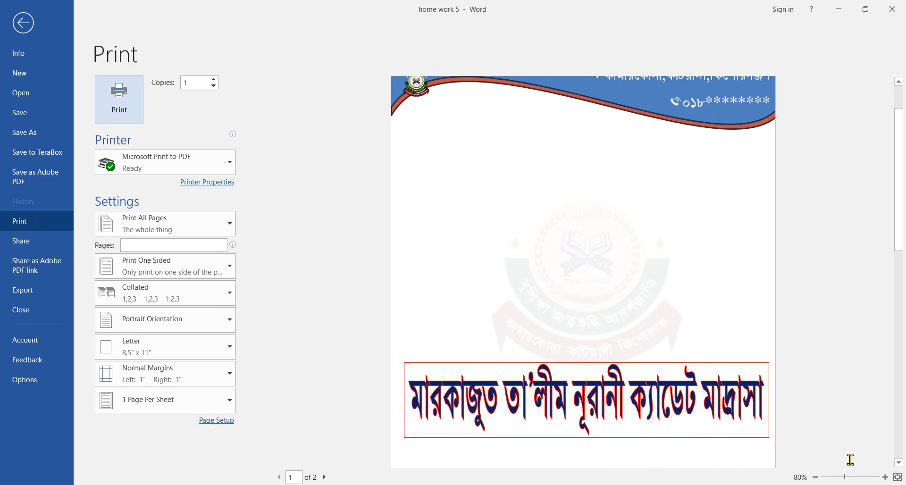
left_click(885, 477)
left_click(886, 477)
scroll(660, 400, "down", 2)
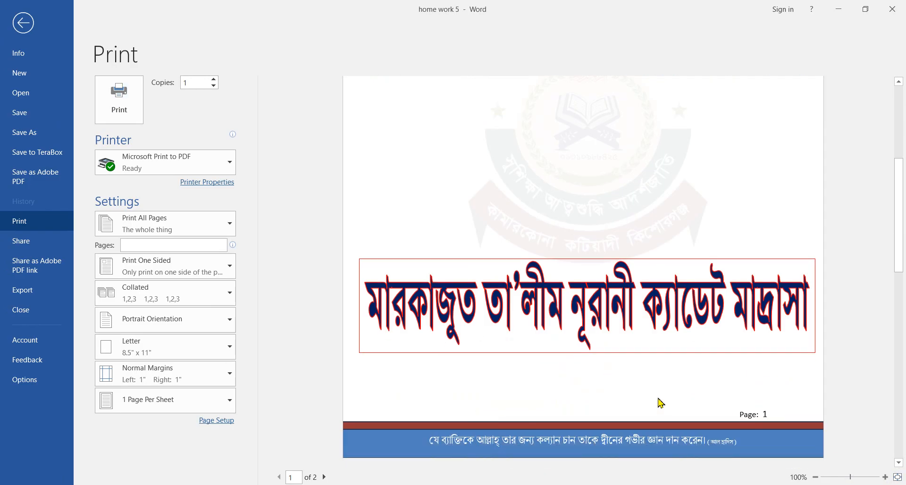
left_click(886, 477)
left_click(885, 477)
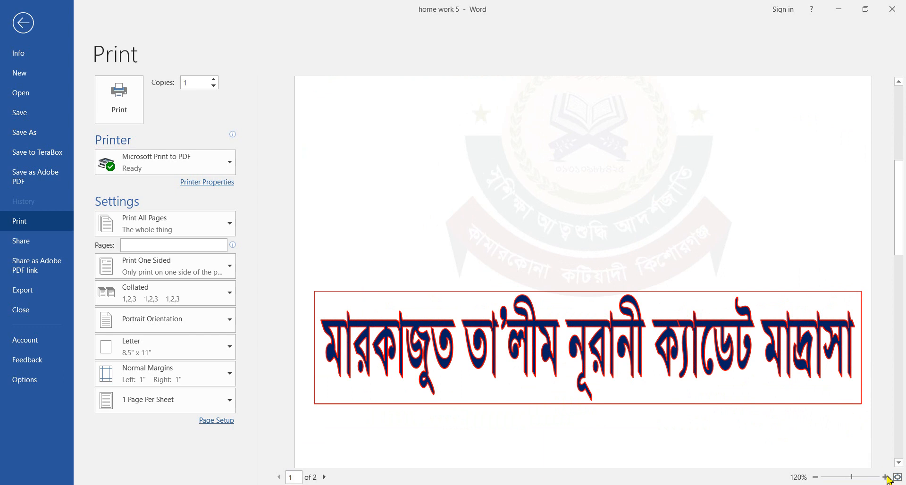
left_click(885, 477)
left_click(885, 477)
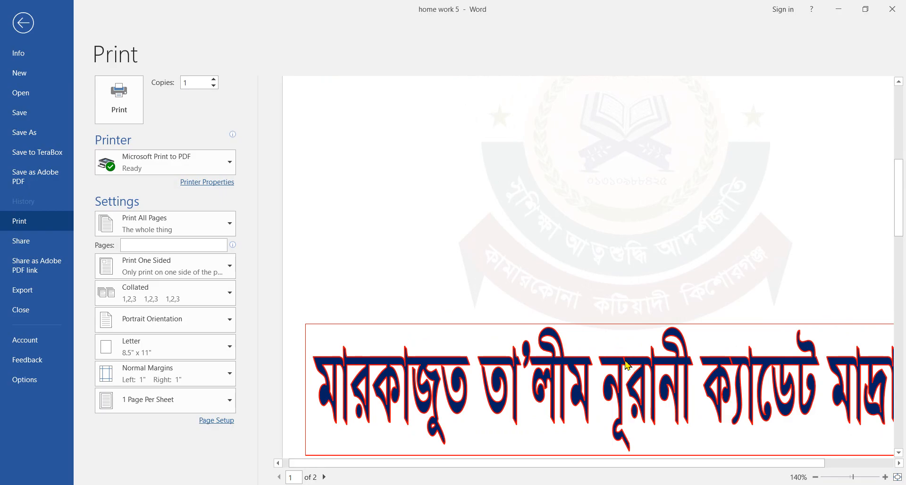
left_click(885, 477)
left_click(885, 477)
scroll(740, 398, "down", 2)
left_click(815, 477)
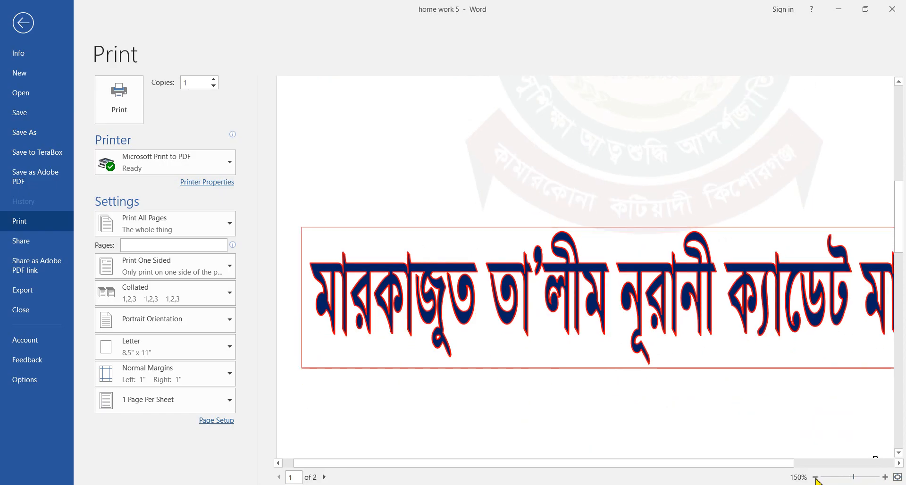
left_click(815, 477)
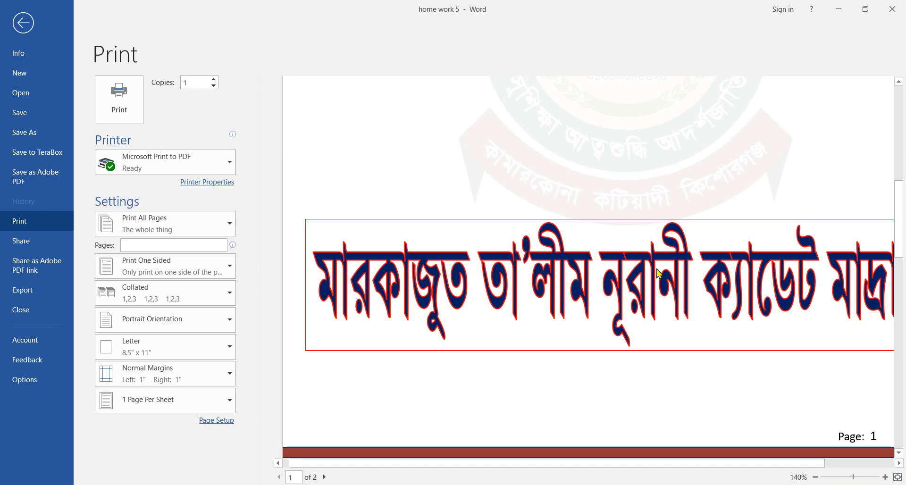
left_click(23, 22)
left_click(357, 263)
left_click(281, 229)
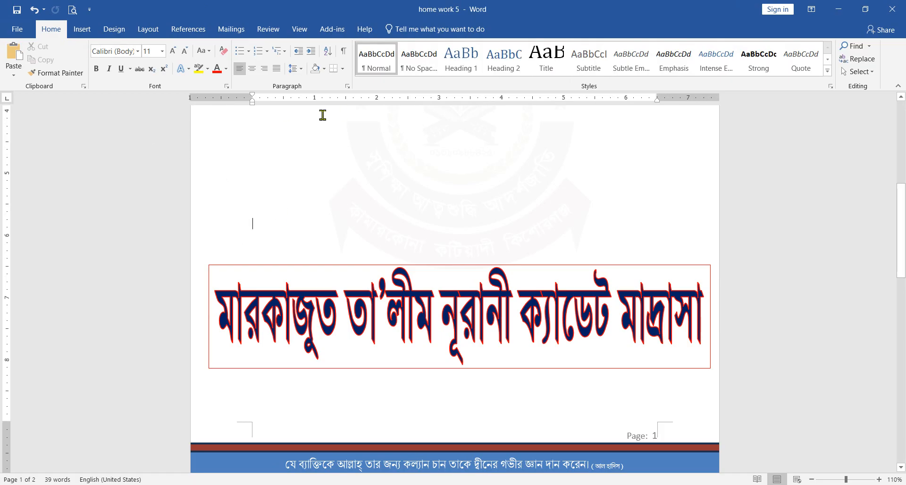
Prepare to save a copy of the document on the Desktop with the file name home work 5-2
left_click(17, 30)
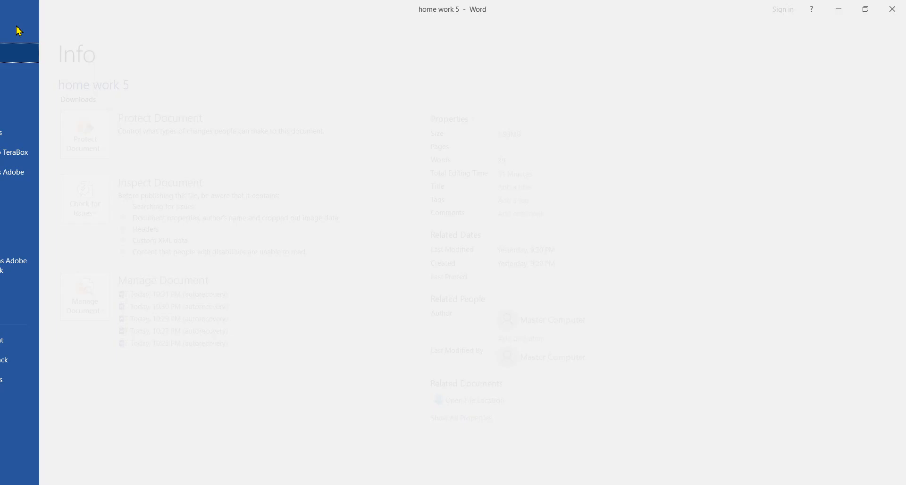
left_click(20, 21)
left_click(19, 30)
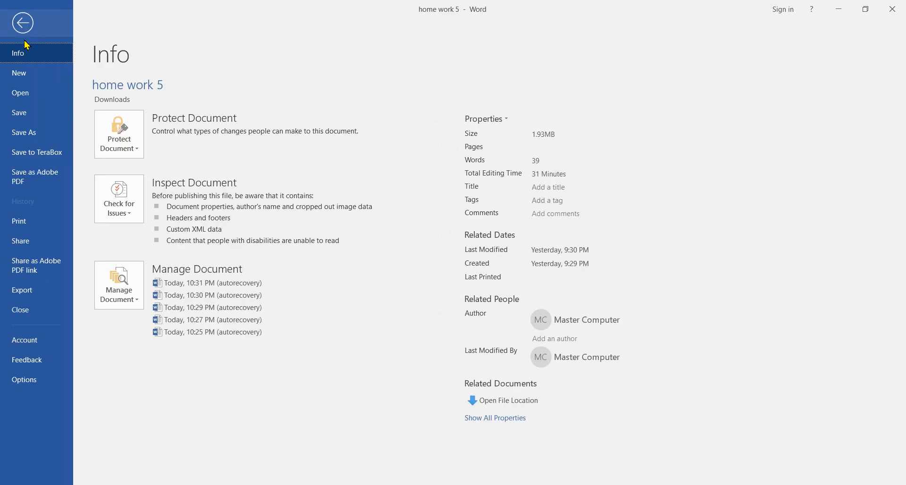
left_click(30, 135)
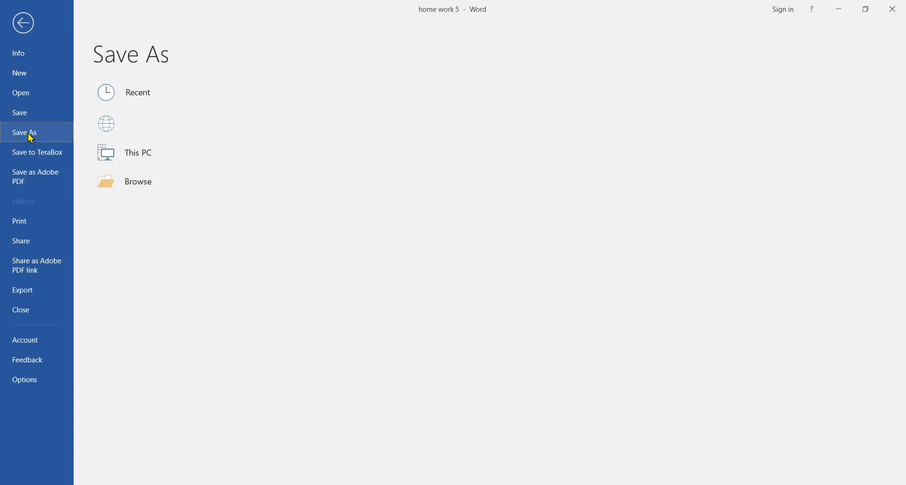
left_click(135, 212)
left_click(53, 142)
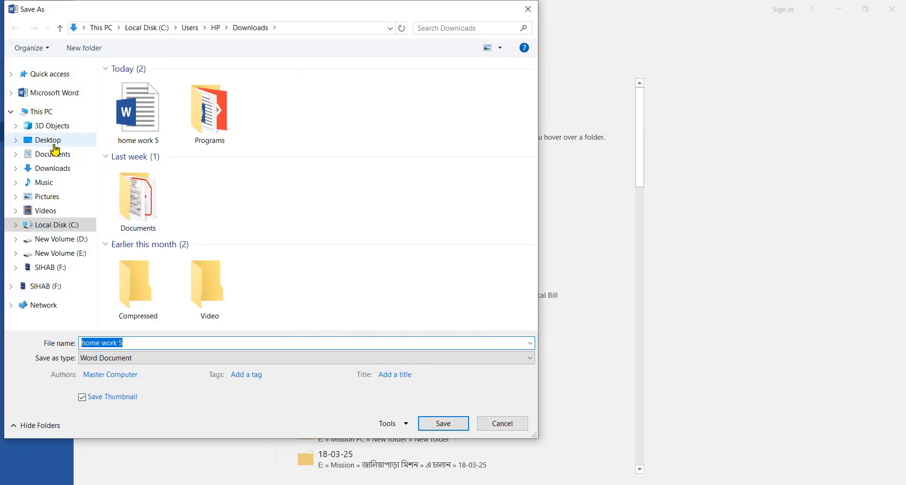
left_click(150, 344)
left_click(154, 344)
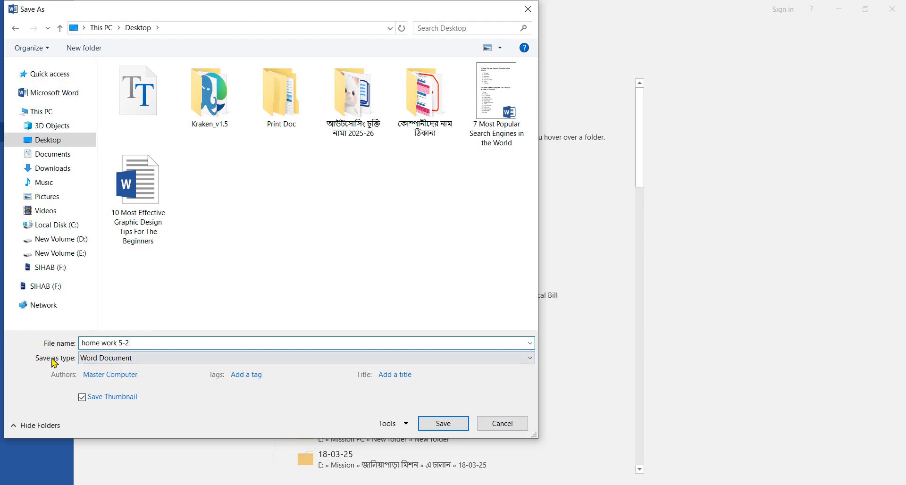
Save the copy as a Word 97-2003 Document, accepting the compatibility changes
left_click_drag(137, 344, 69, 343)
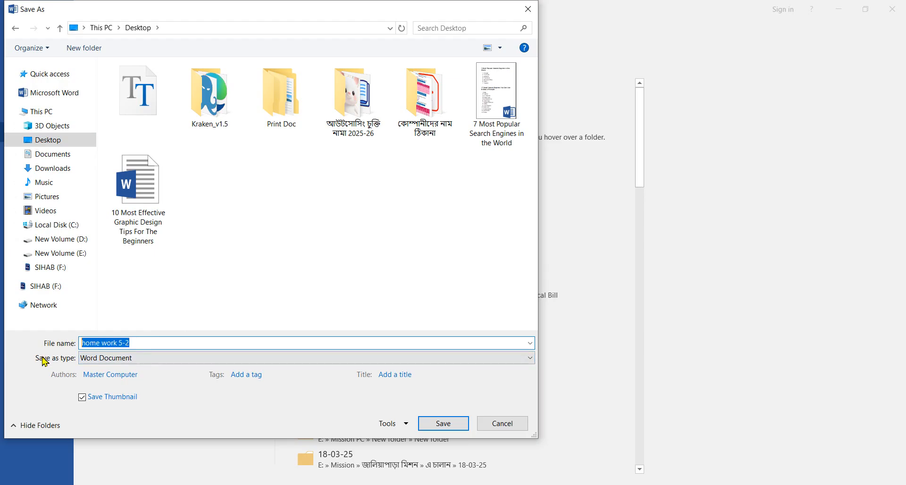
left_click(107, 362)
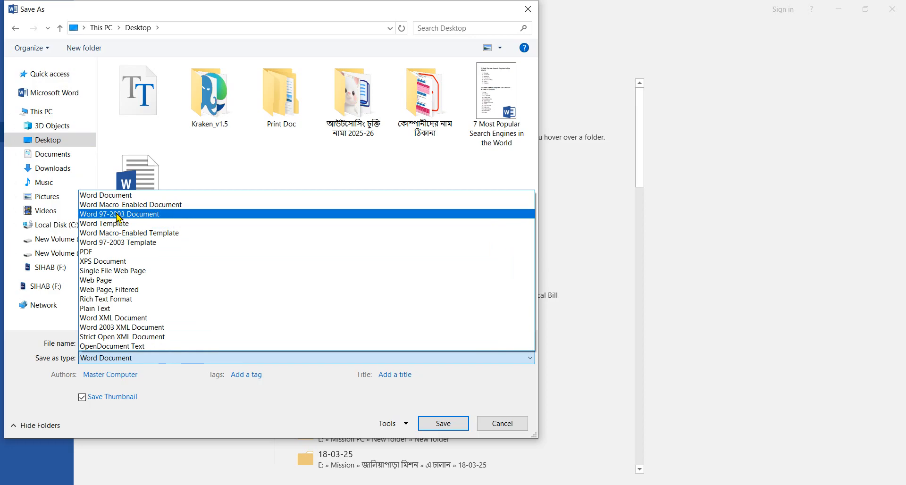
left_click(119, 216)
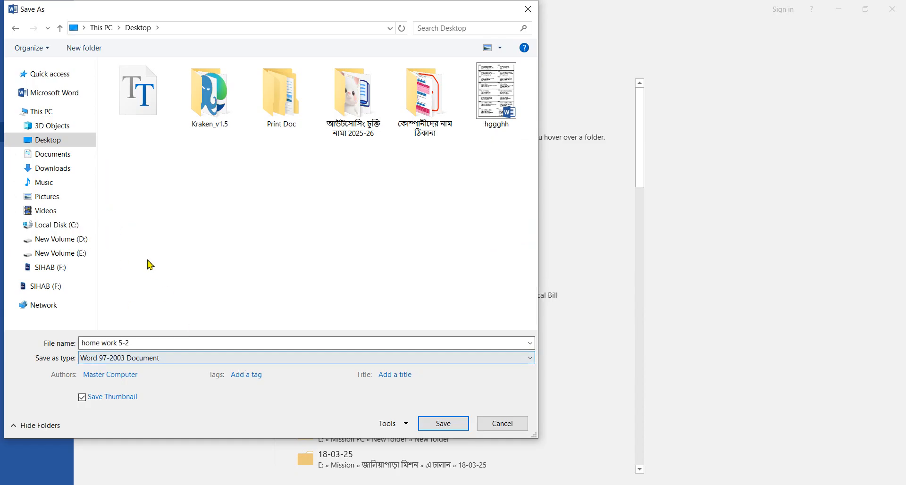
left_click(442, 422)
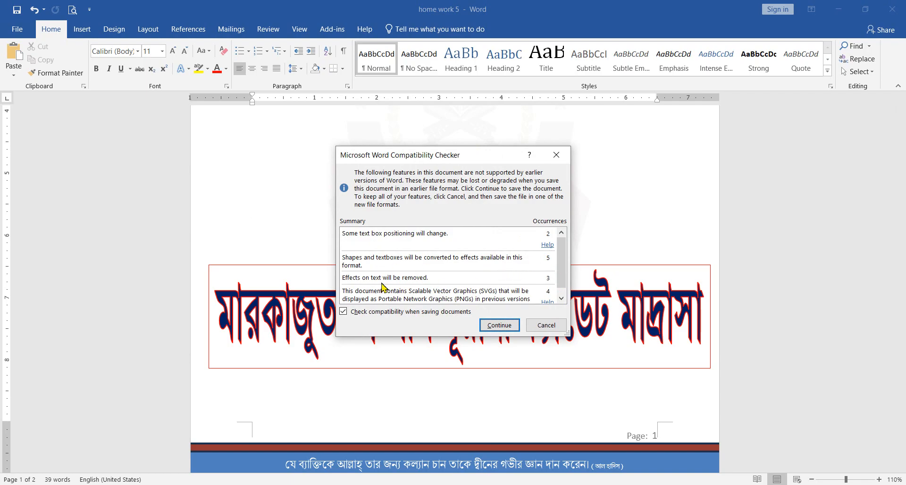
scroll(415, 283, "down", 1)
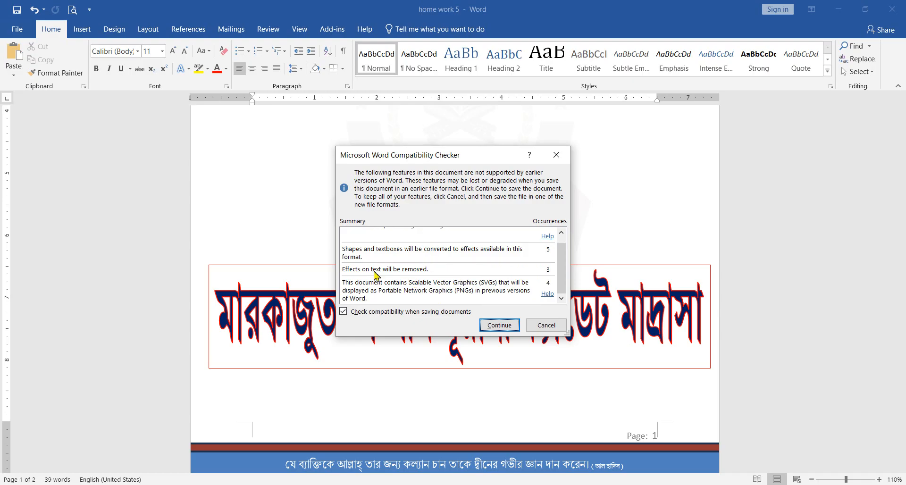
left_click(500, 325)
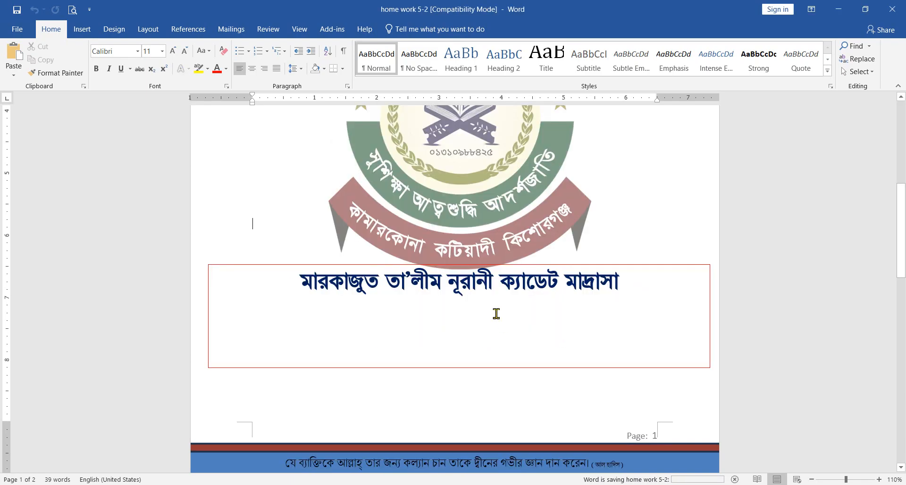
Shorten the heading text box from its bottom edge to fit closely around the single line of text
scroll(509, 293, "up", 3)
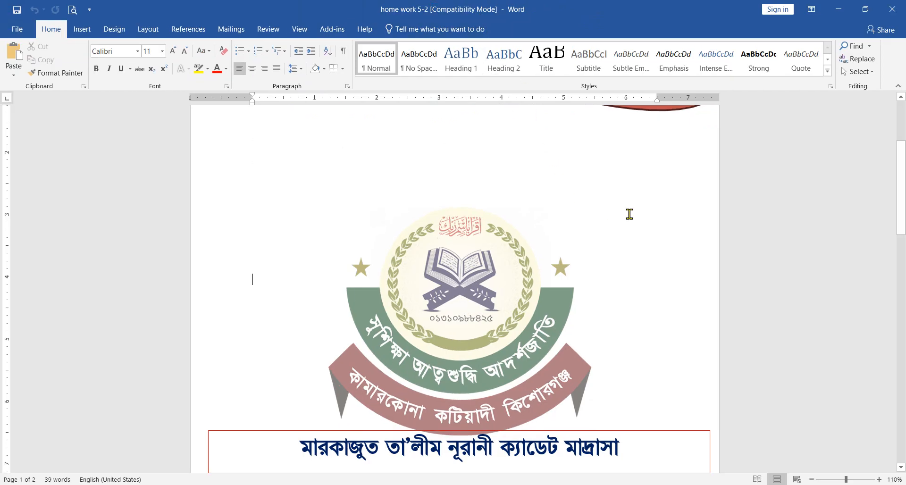
scroll(631, 210, "down", 5)
left_click(613, 186)
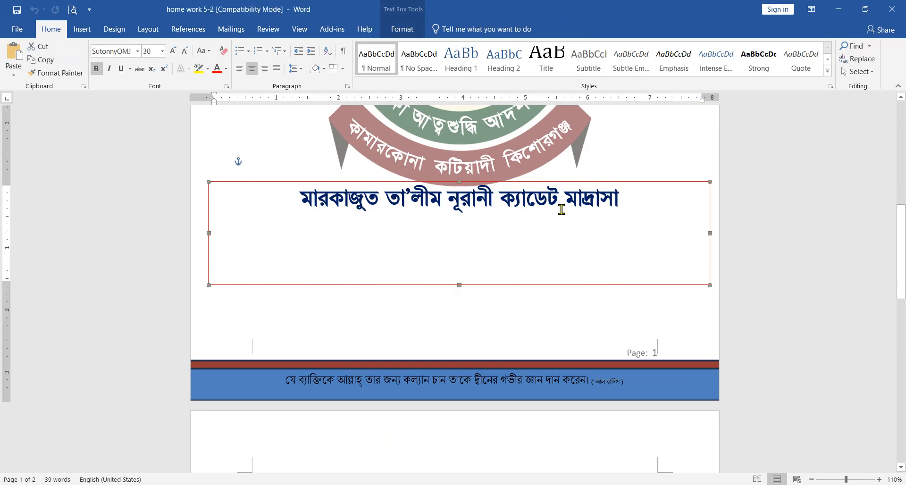
left_click(328, 197)
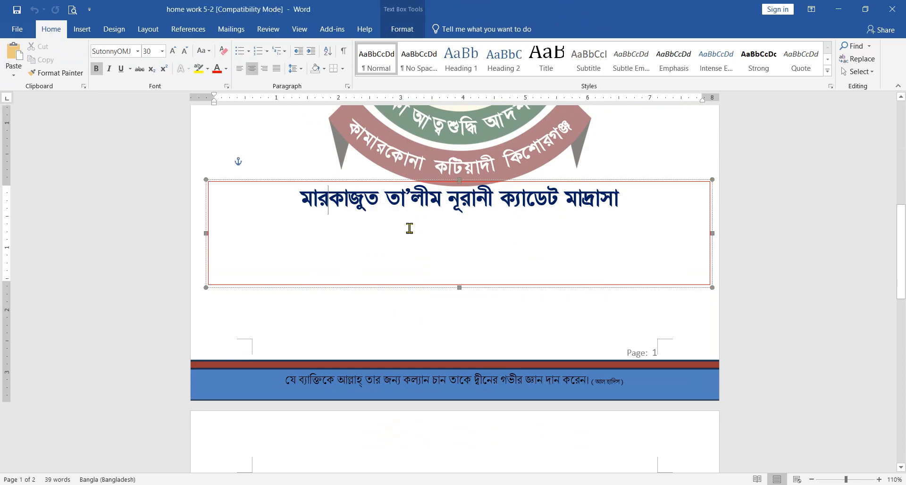
left_click(456, 287)
left_click_drag(461, 289, 463, 226)
left_click(470, 252)
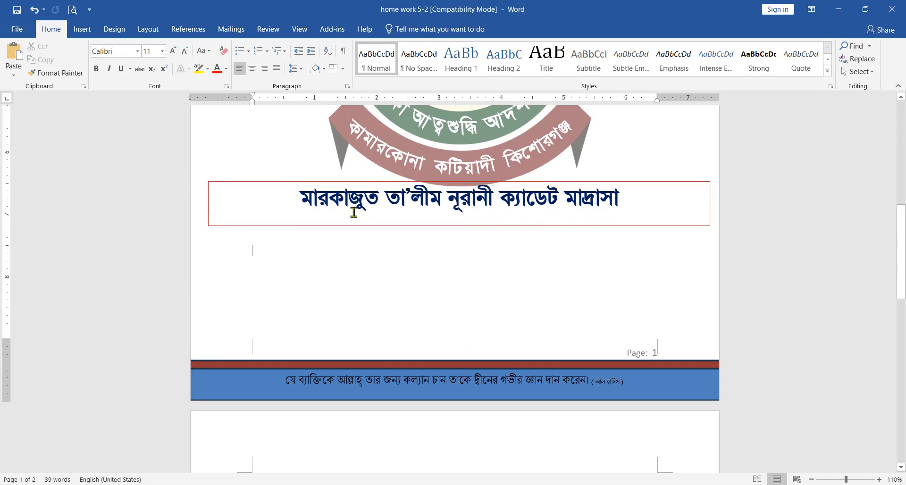
Look through the WordArt styles offered in the compatibility-mode document without inserting one
scroll(351, 212, "up", 8)
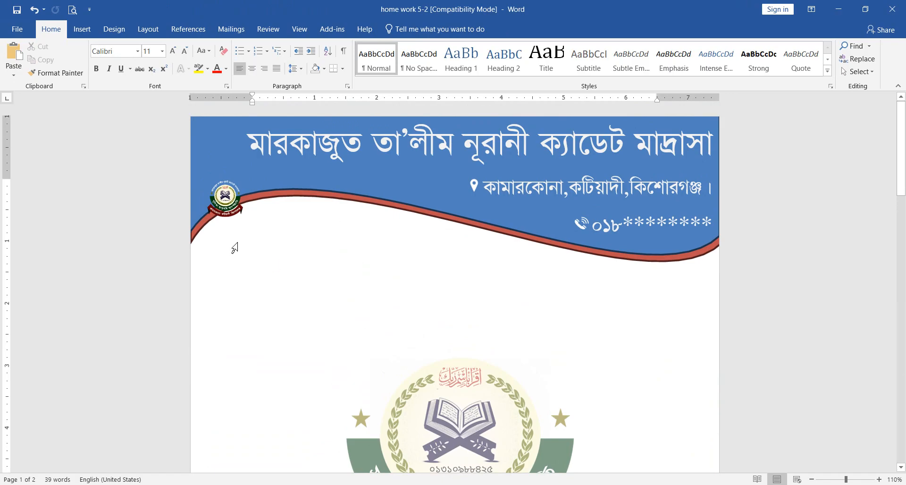
left_click(82, 29)
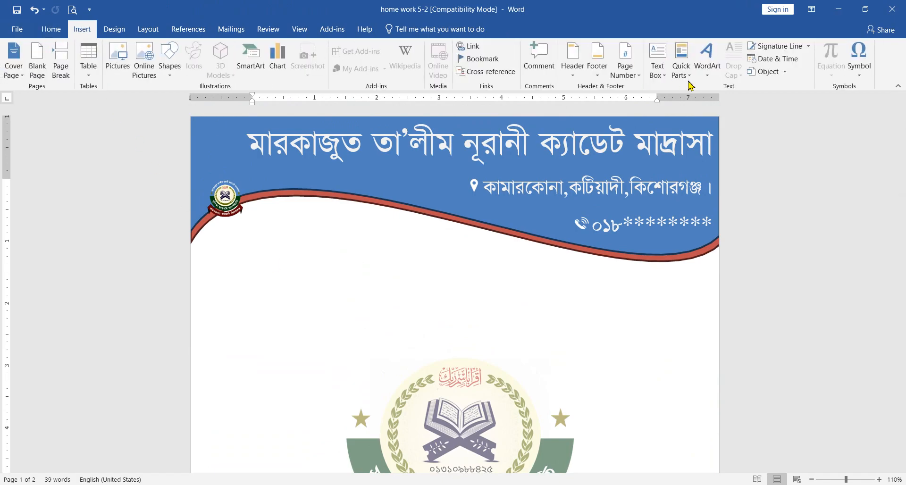
left_click(707, 63)
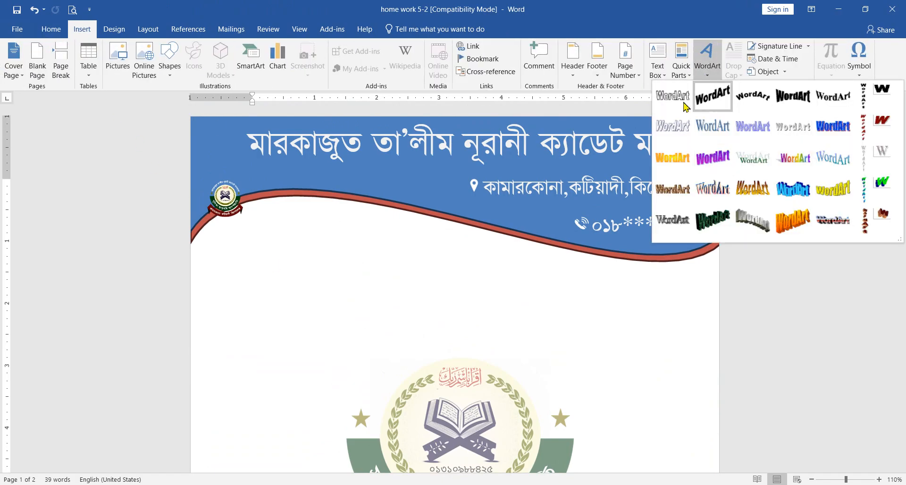
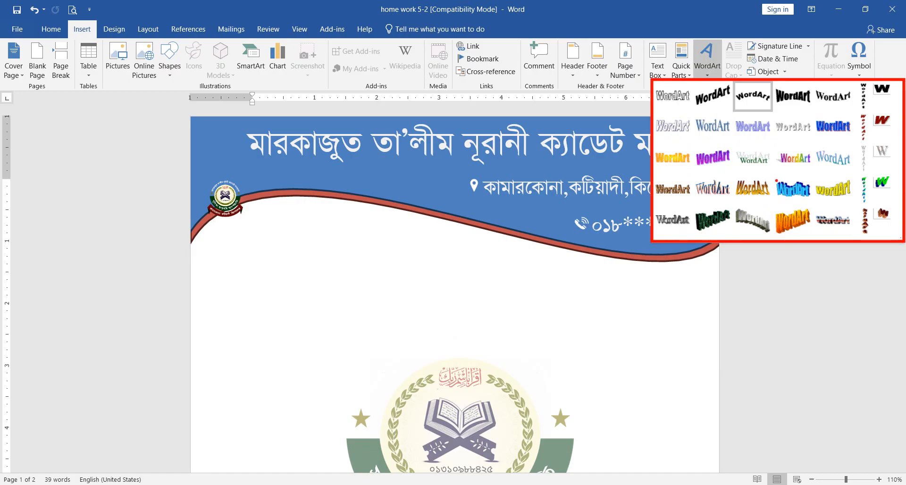
key("Escape")
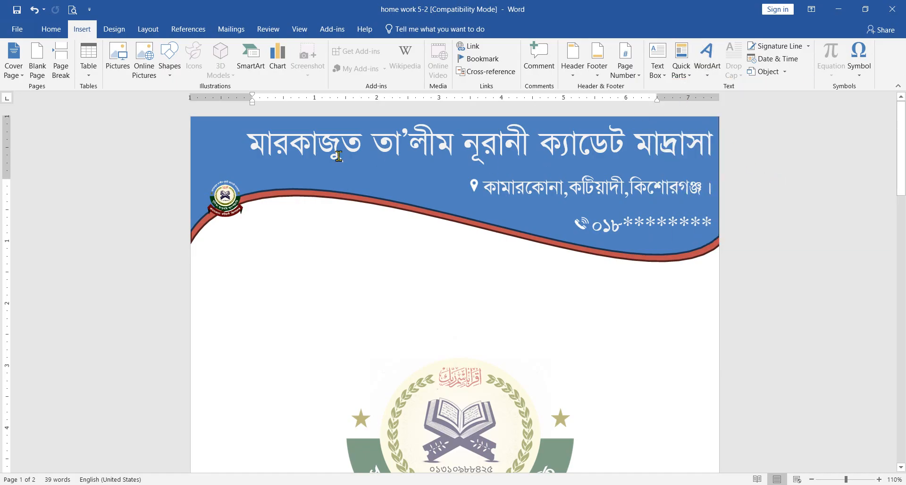
Copy the madrasa name heading from the blue header and place the cursor in the blank body area below it
left_click_drag(299, 147, 710, 146)
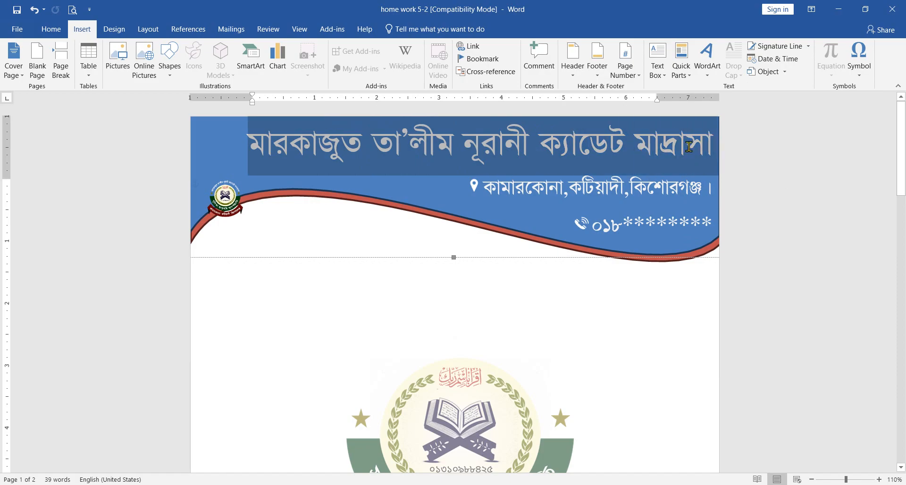
left_click(51, 29)
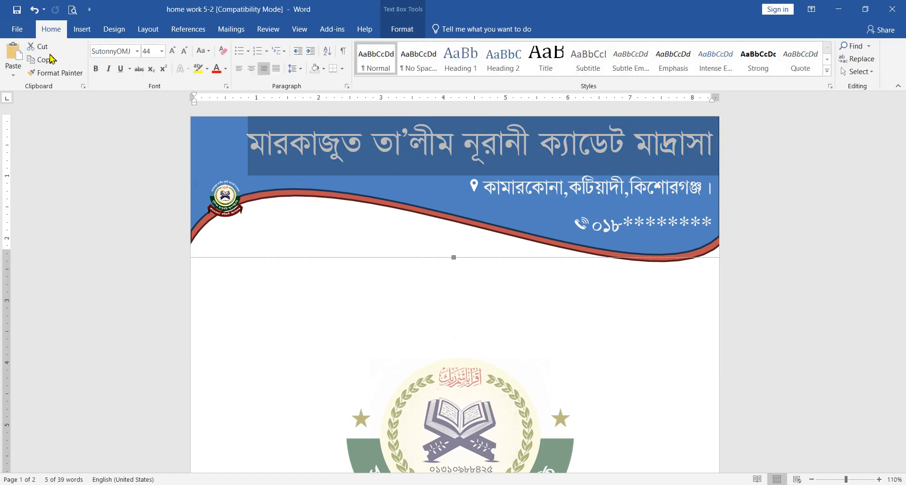
left_click(42, 60)
left_click(404, 289)
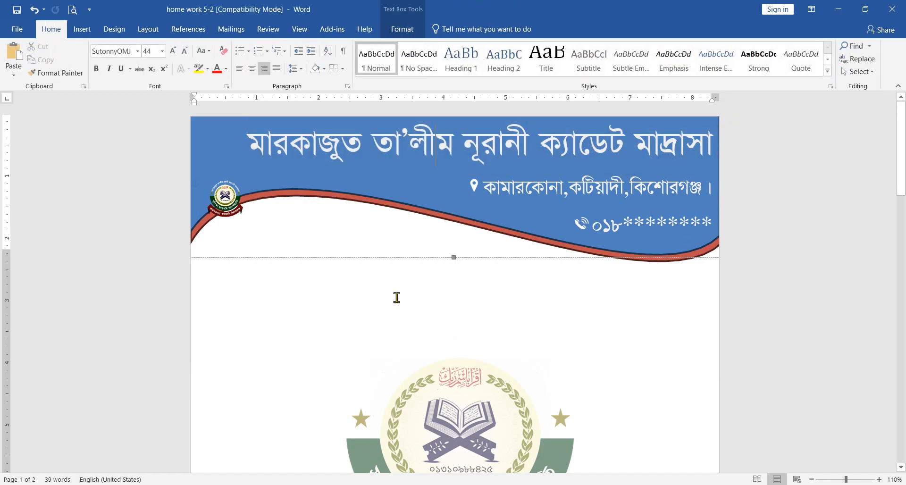
Insert WordArt in the first plain outline style, replacing its placeholder text with the copied madrasa name
left_click(82, 29)
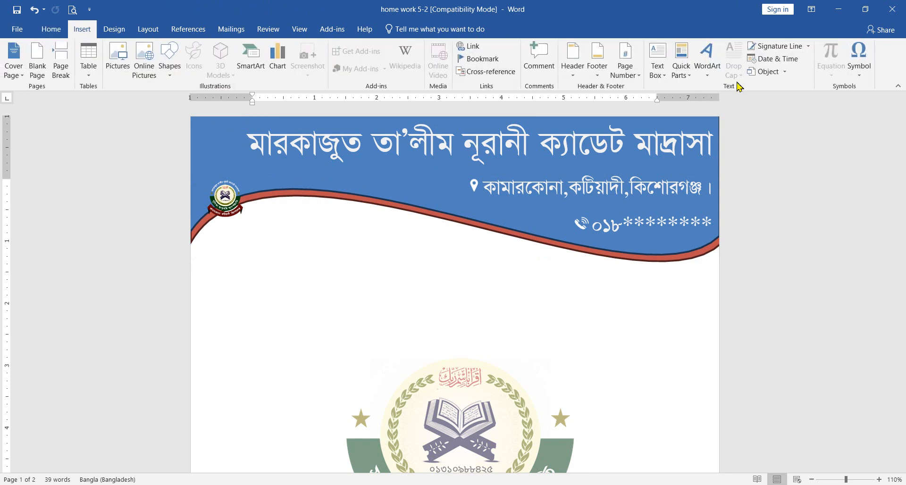
left_click(712, 80)
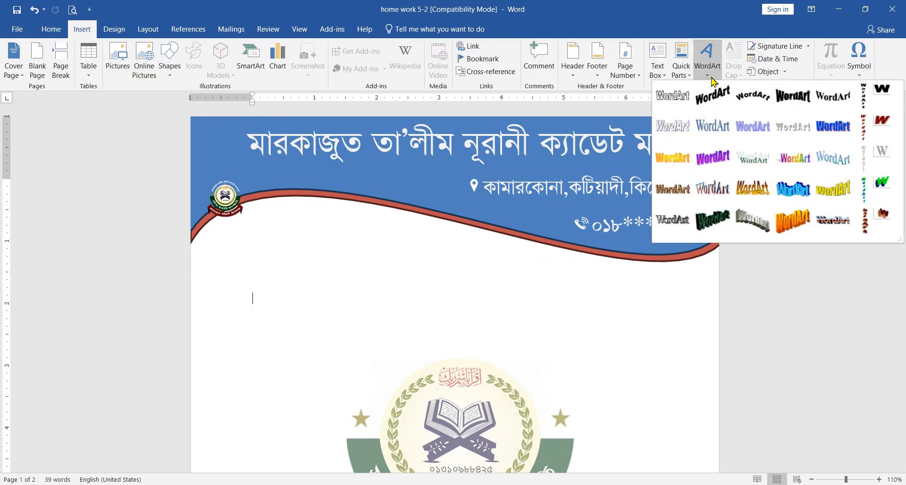
left_click(673, 102)
left_click_drag(408, 217, 391, 232)
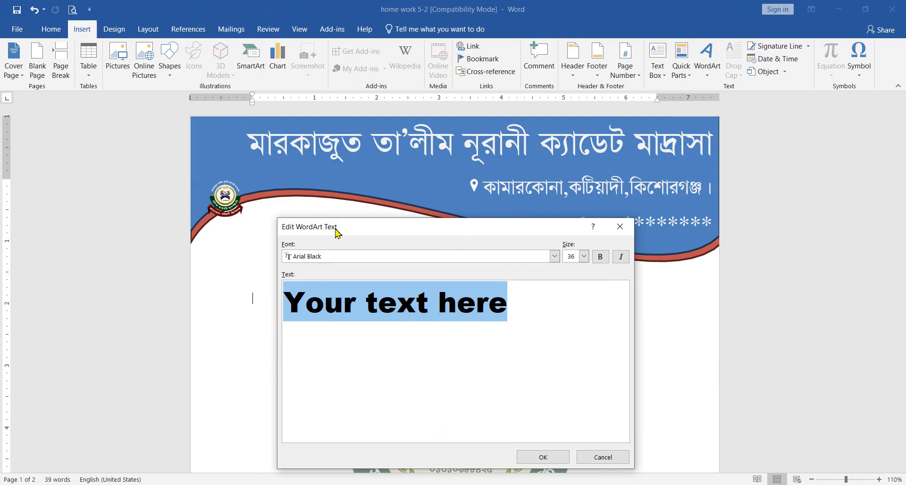
left_click(520, 310)
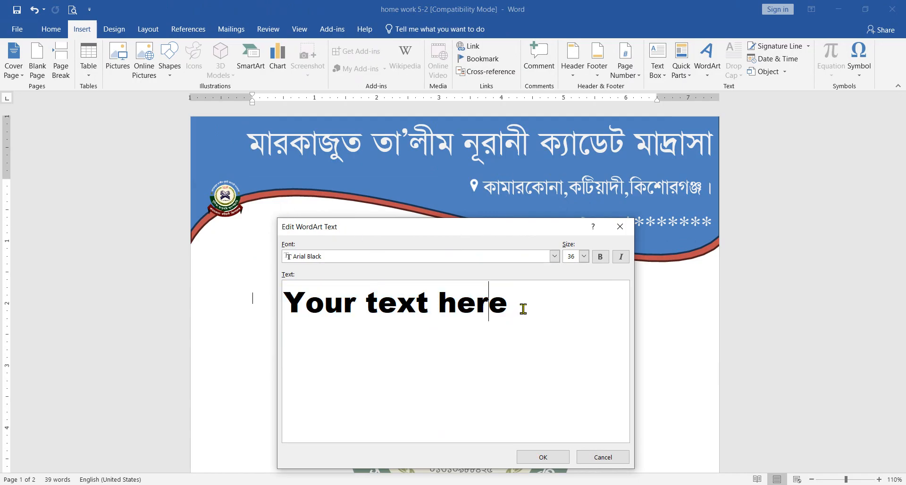
double_click(523, 309)
left_click_drag(420, 309, 290, 310)
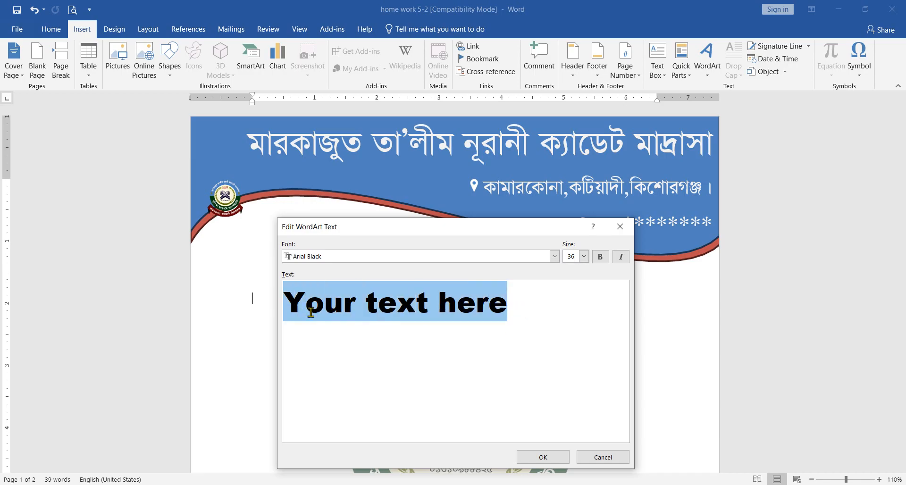
key("ctrl+v")
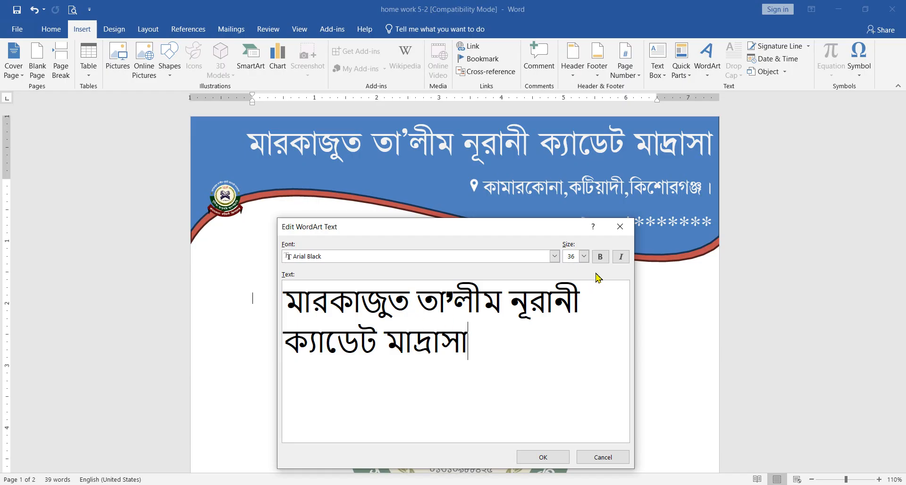
Make the WordArt text bold at size 28 and move the inserted object slightly left and down below the header
left_click(584, 256)
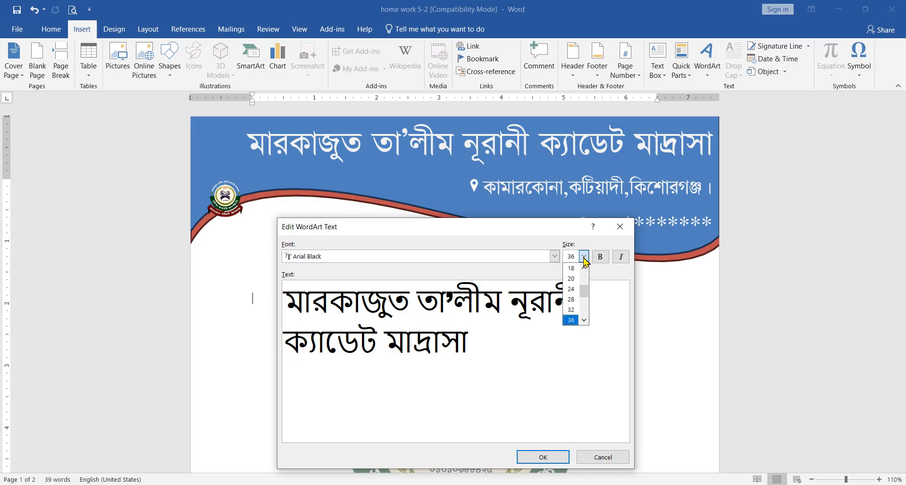
left_click(572, 300)
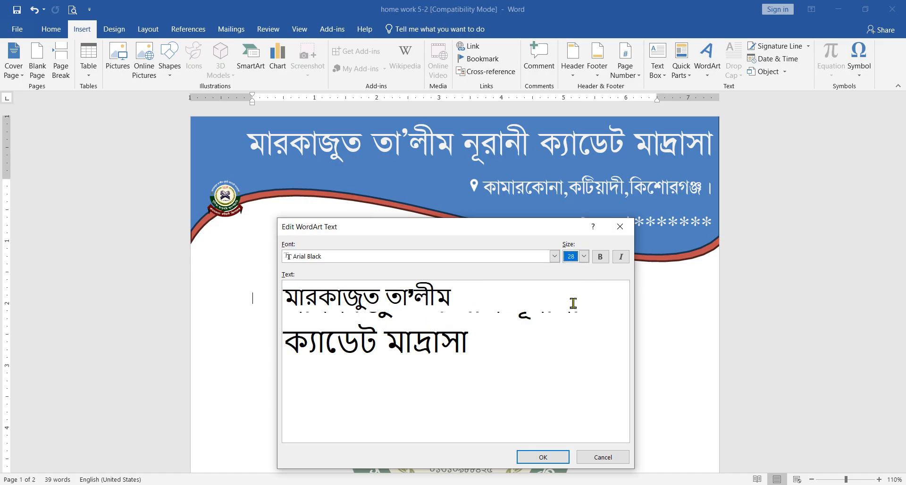
left_click(600, 257)
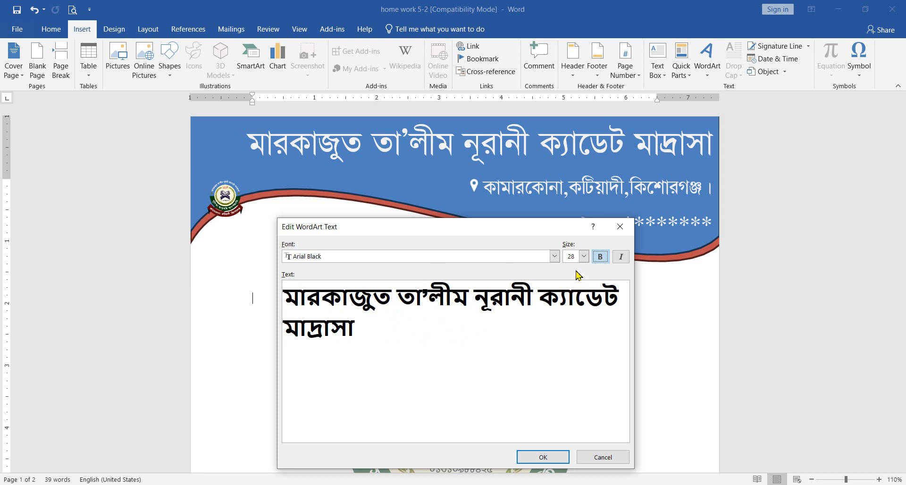
left_click(543, 457)
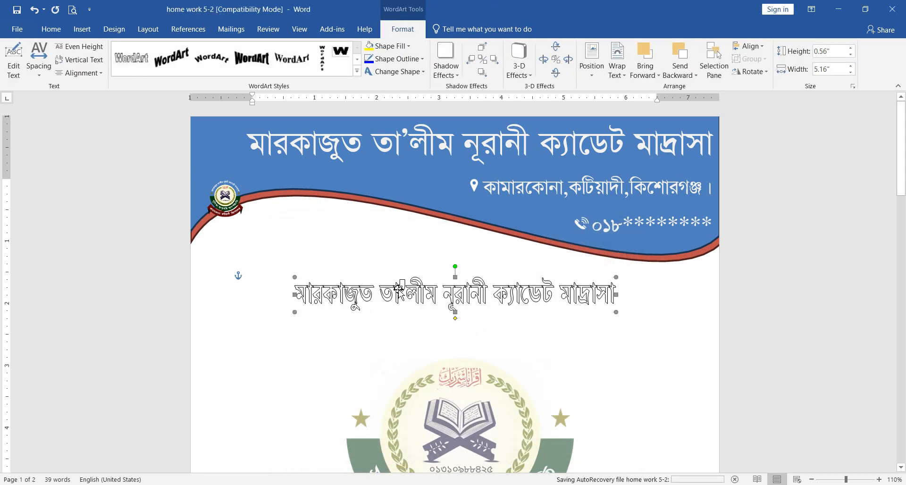
left_click_drag(414, 284, 387, 299)
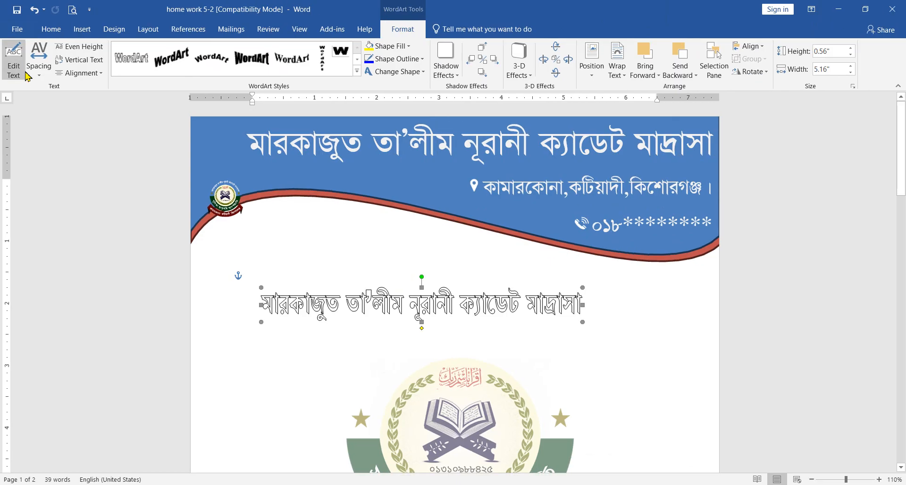
Leave the WordArt text unedited and check which font the madrasa name in the blue header uses
left_click(35, 105)
left_click_drag(371, 233, 423, 211)
left_click(416, 293)
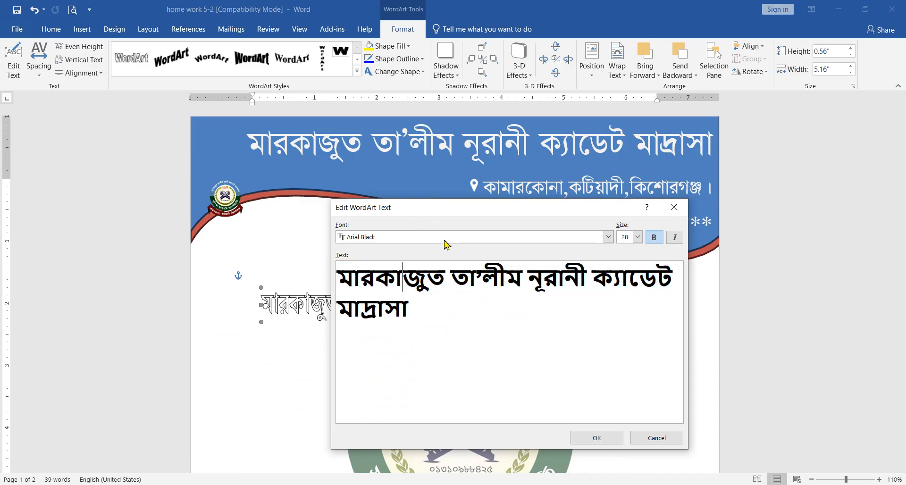
left_click(375, 155)
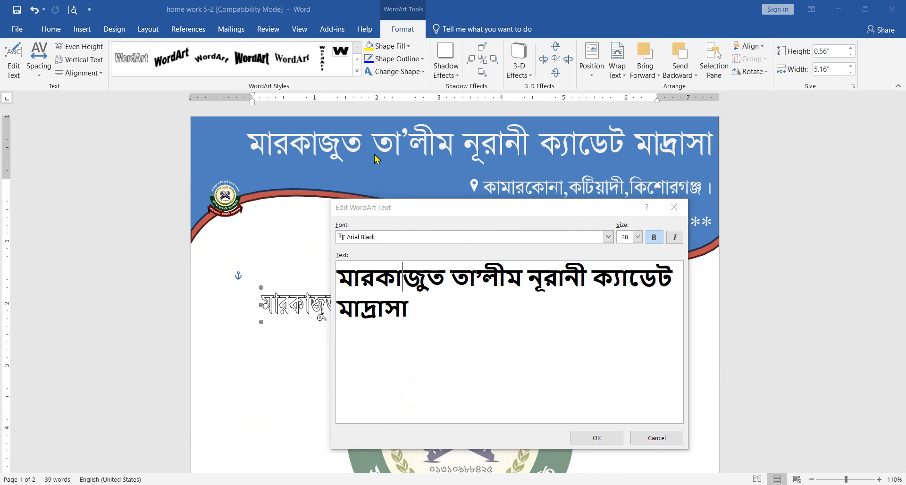
left_click(660, 436)
left_click(400, 151)
left_click(400, 151)
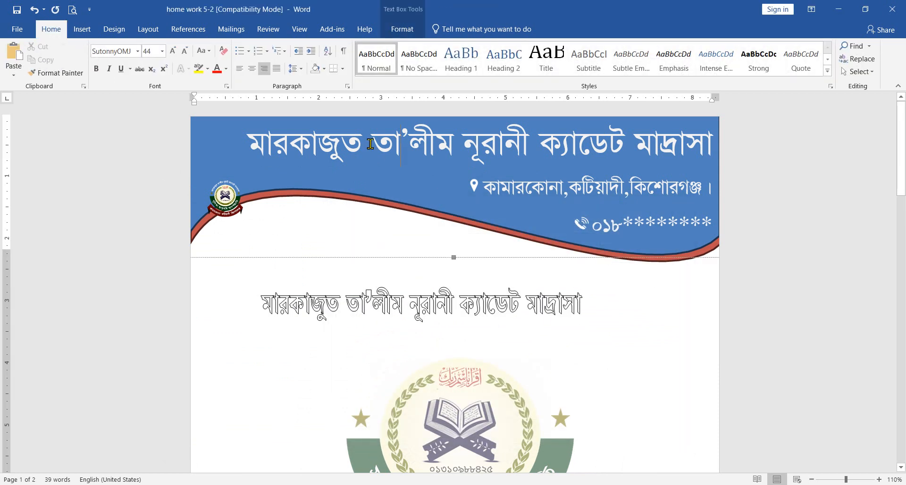
triple_click(411, 149)
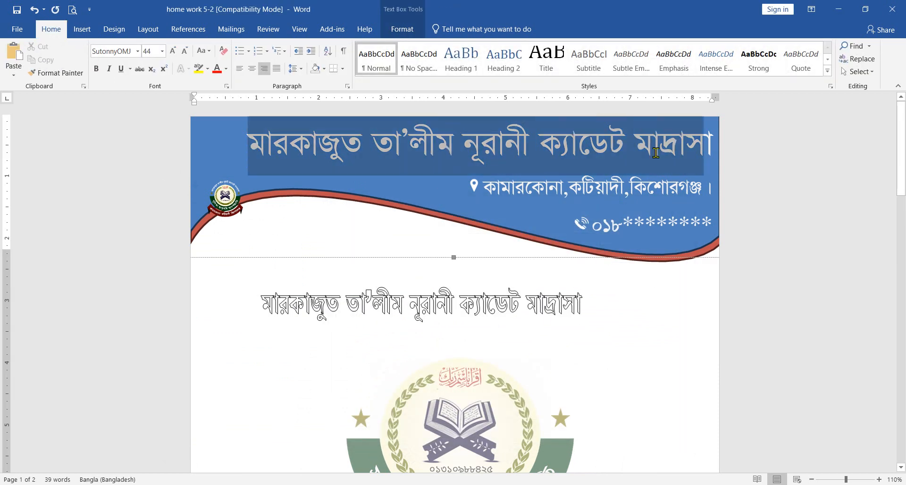
Change the font of the WordArt madrasa name to SutonnyOMJ
left_click(401, 307)
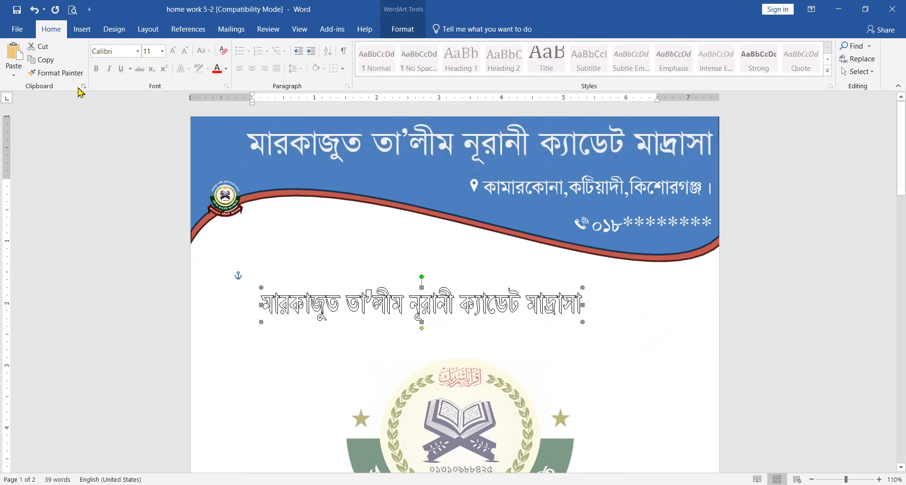
left_click(403, 28)
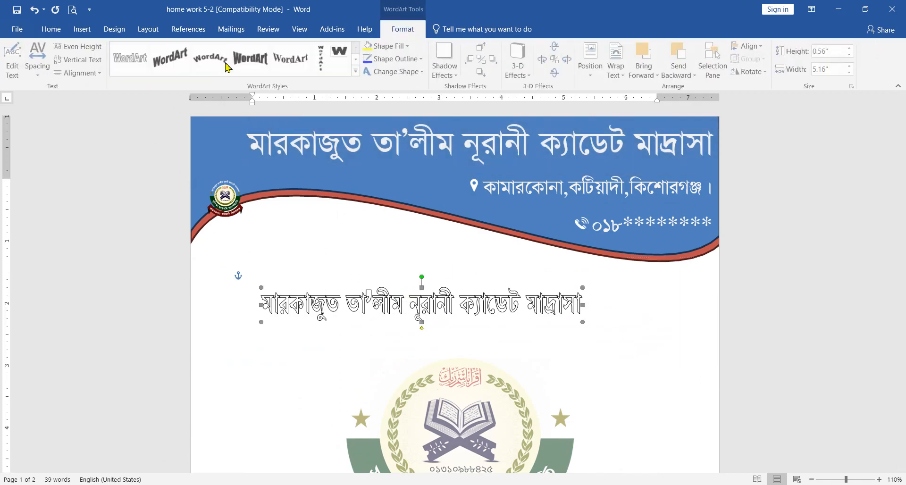
left_click(14, 60)
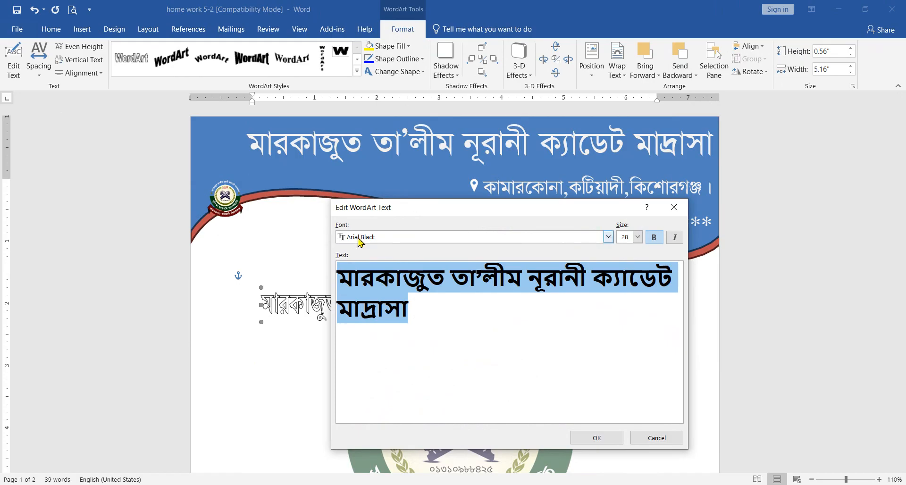
left_click(608, 237)
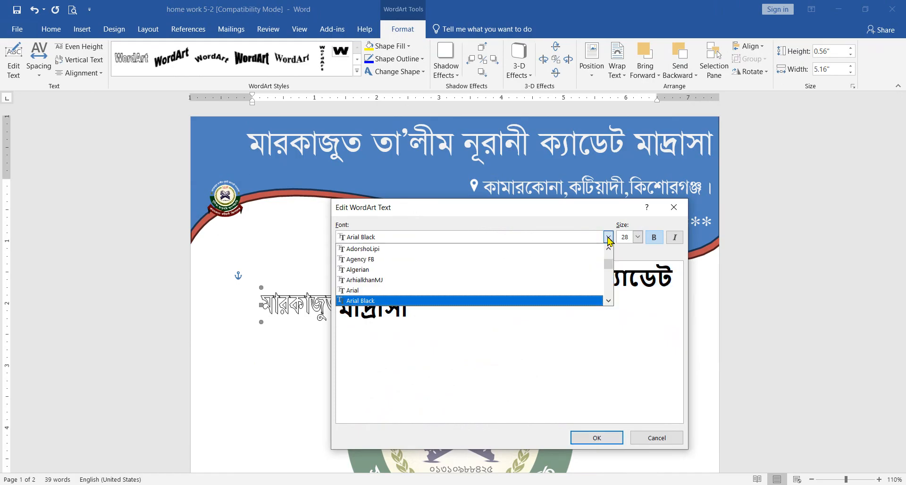
left_click(609, 237)
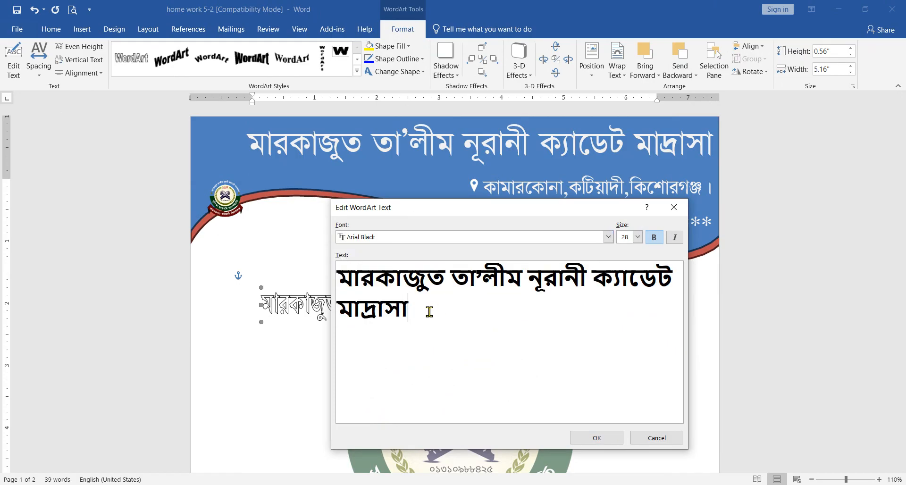
left_click_drag(433, 311, 329, 275)
left_click(609, 236)
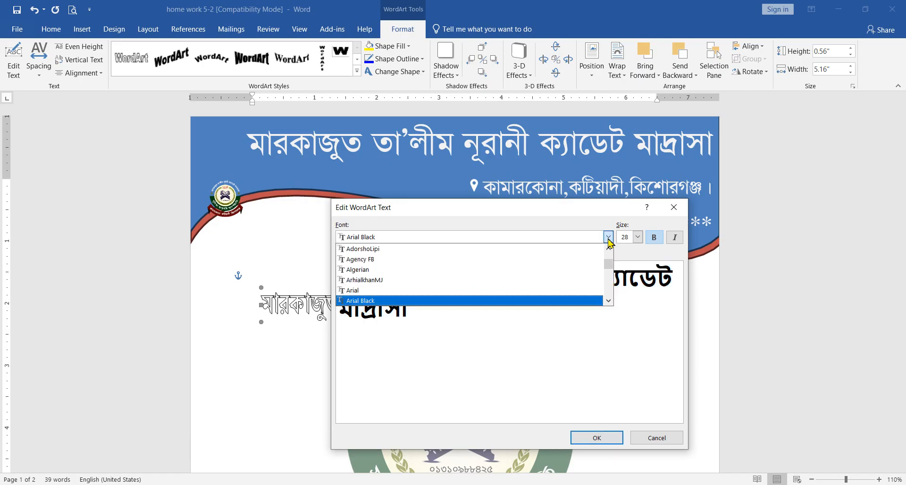
left_click_drag(609, 262, 609, 289)
left_click(374, 249)
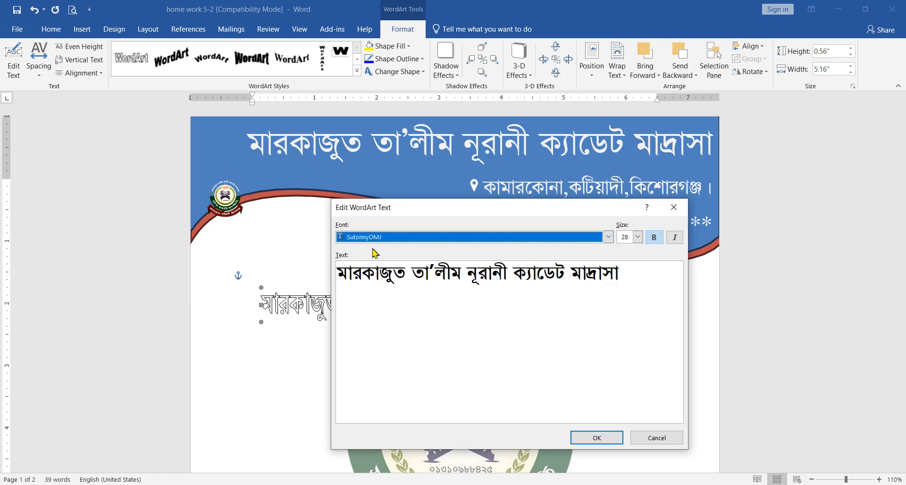
left_click(611, 437)
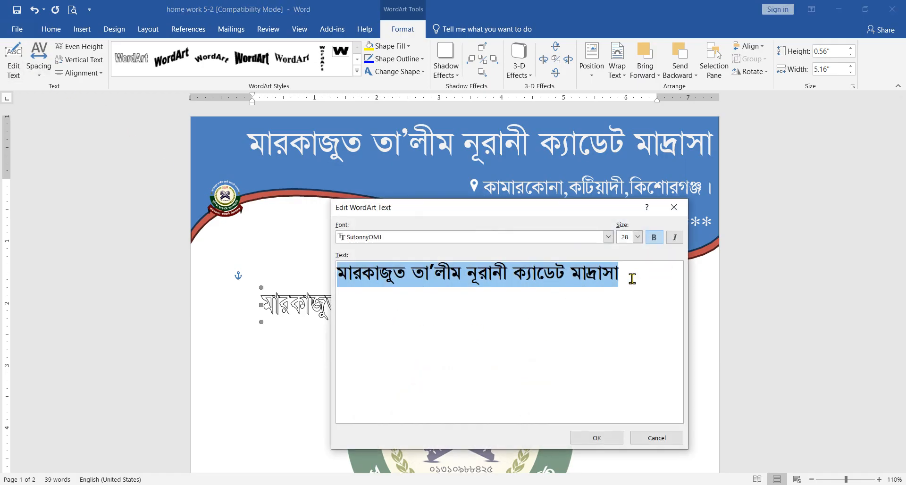
Set the WordArt madrasa name to size 40 and its text wrapping to Behind Text
left_click(638, 237)
scroll(634, 300, "down", 3)
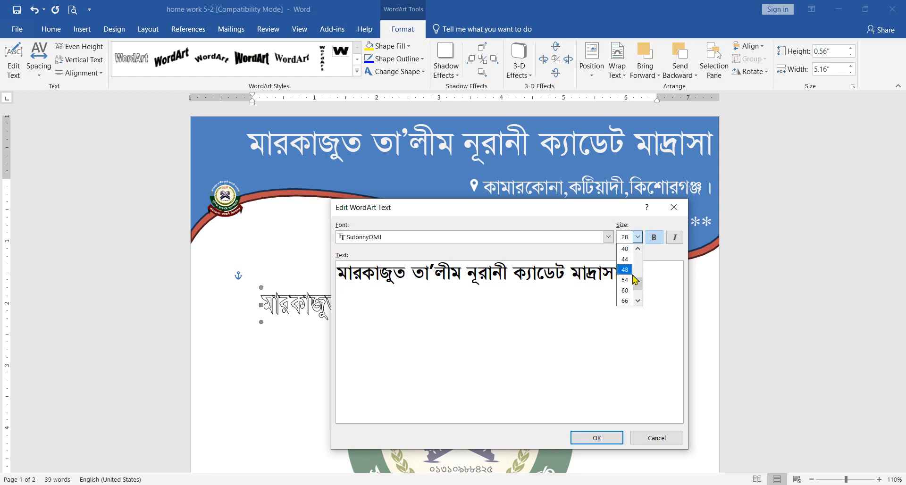
left_click(625, 248)
left_click(601, 437)
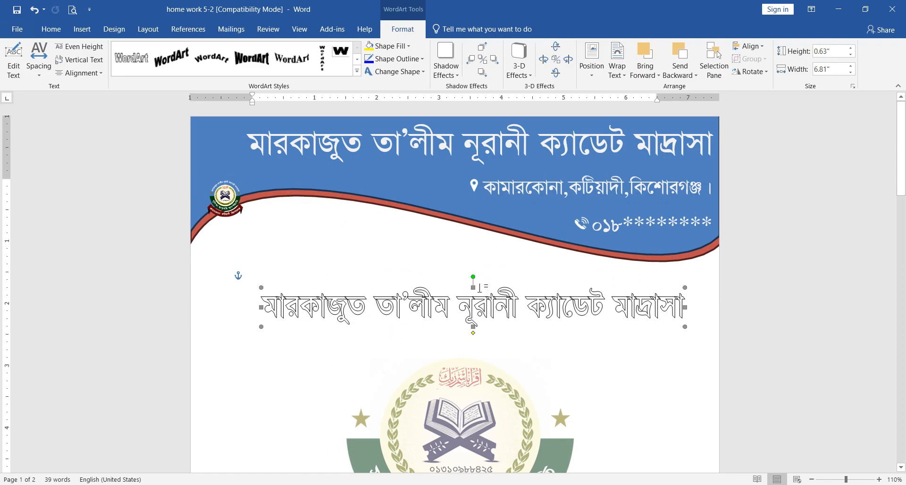
left_click(617, 73)
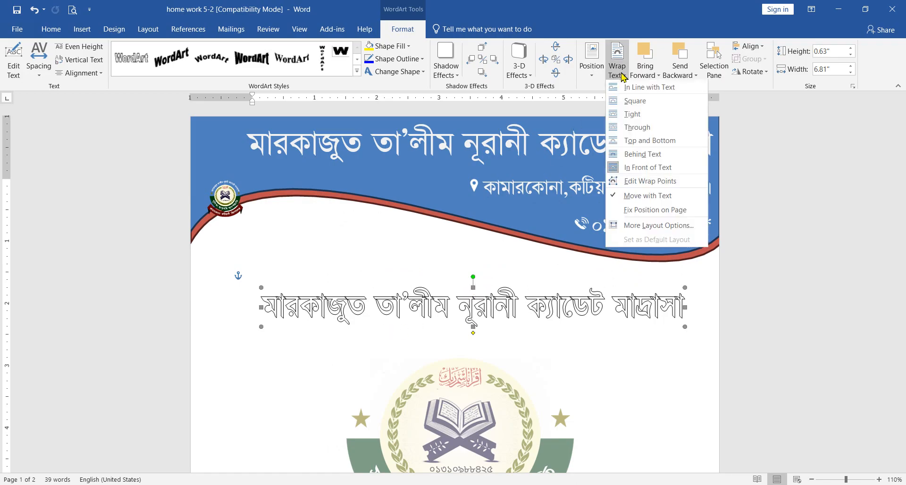
left_click(636, 155)
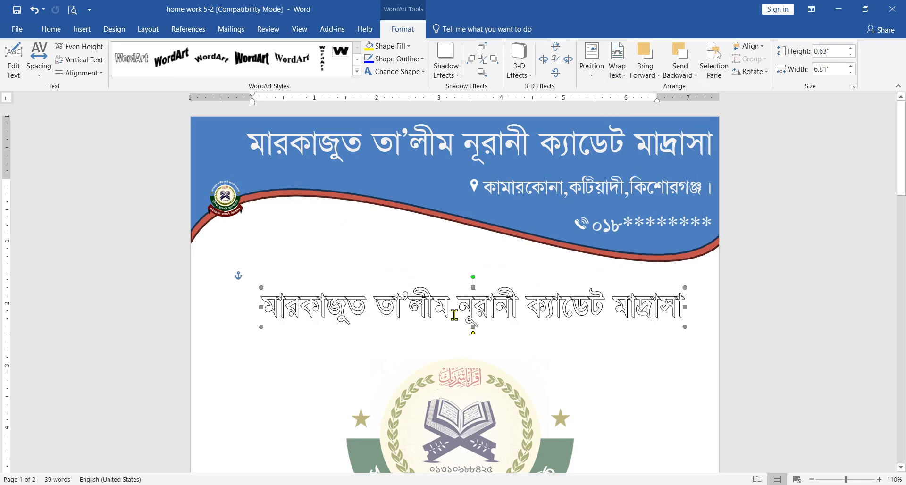
Enlarge the WordArt madrasa name to about 1.16" high and 7.32" wide by extending it upward and to the left
left_click_drag(474, 289, 473, 251)
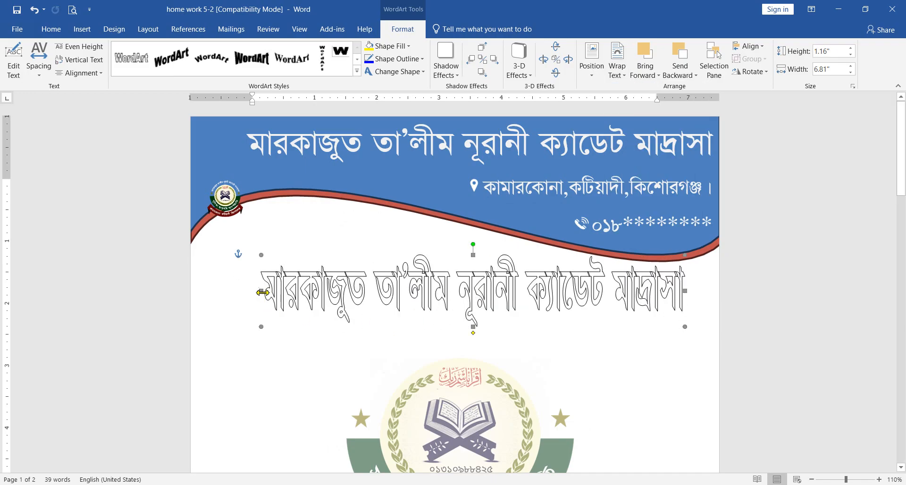
left_click_drag(250, 298, 229, 299)
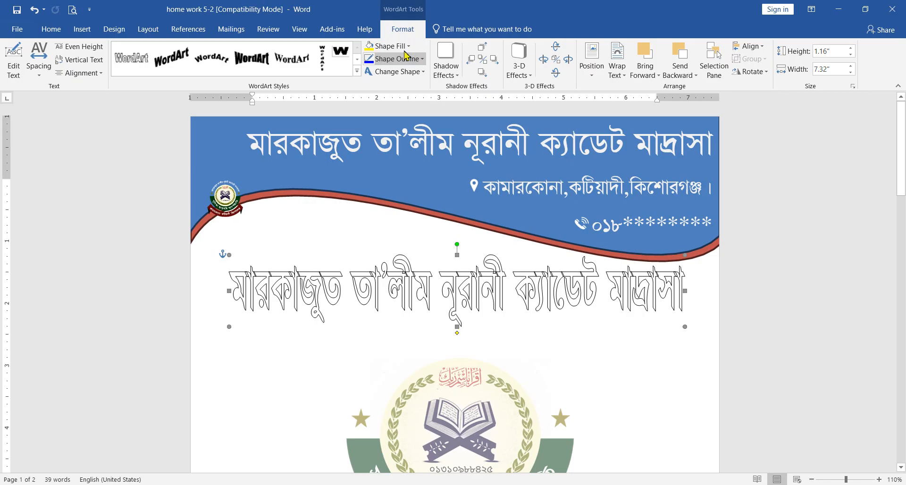
left_click(413, 58)
left_click(420, 58)
left_click(421, 59)
left_click(421, 58)
left_click(423, 71)
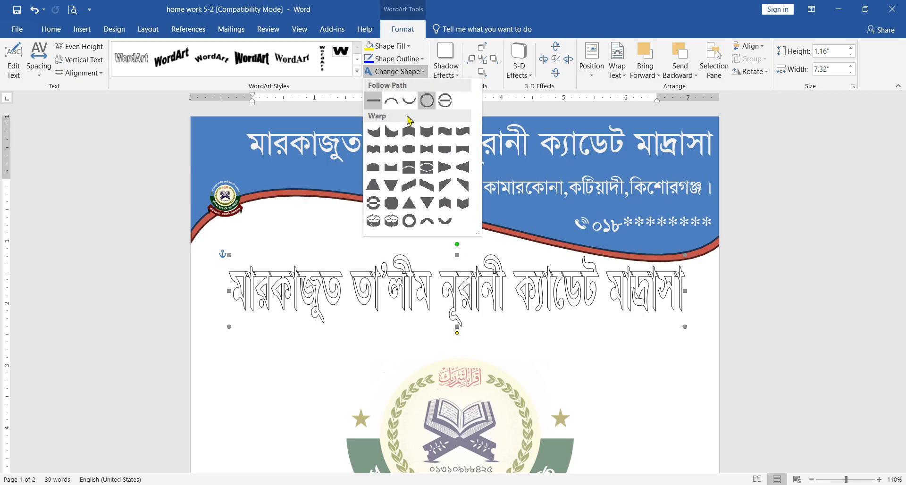
left_click(424, 73)
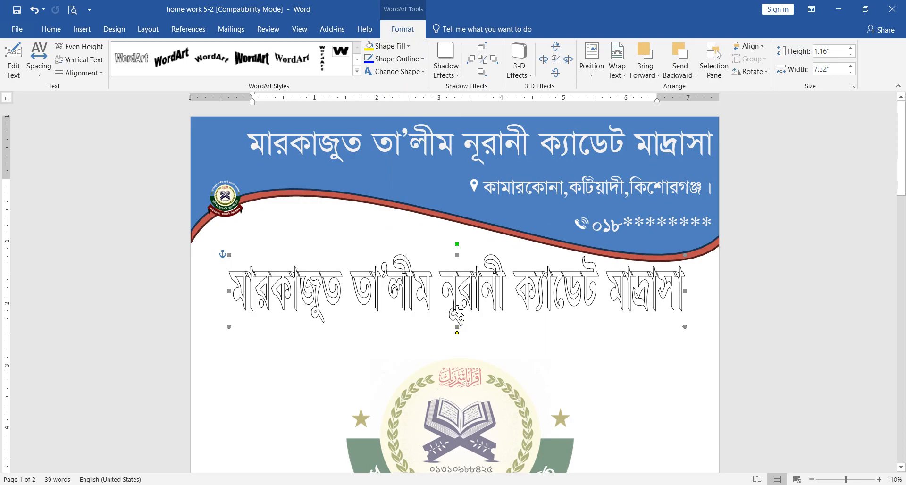
Move the WordArt madrasa name slightly down so it clears the header curve, and keep it selected
left_click_drag(449, 291, 448, 307)
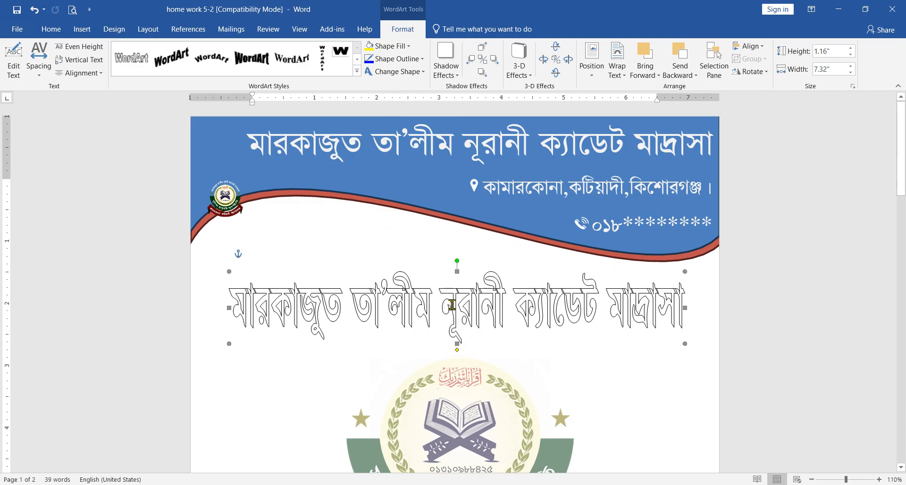
scroll(511, 354, "down", 3)
left_click(511, 354)
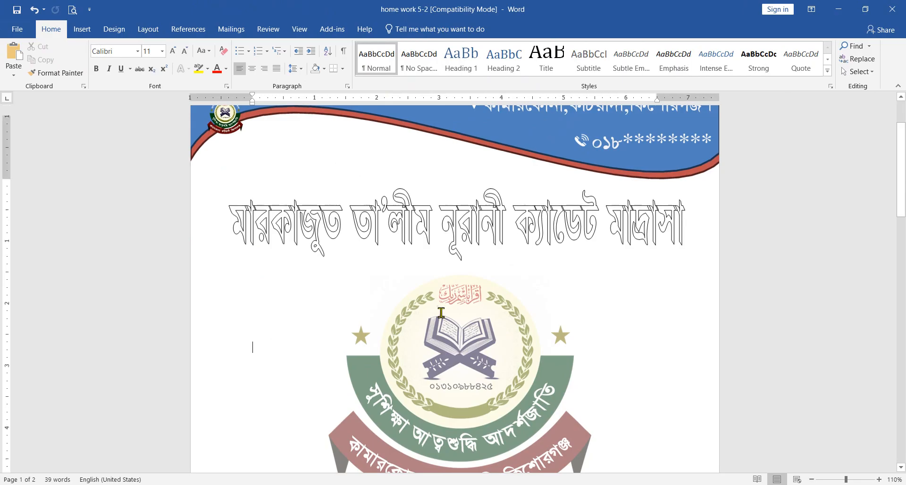
scroll(511, 353, "up", 3)
left_click(450, 315)
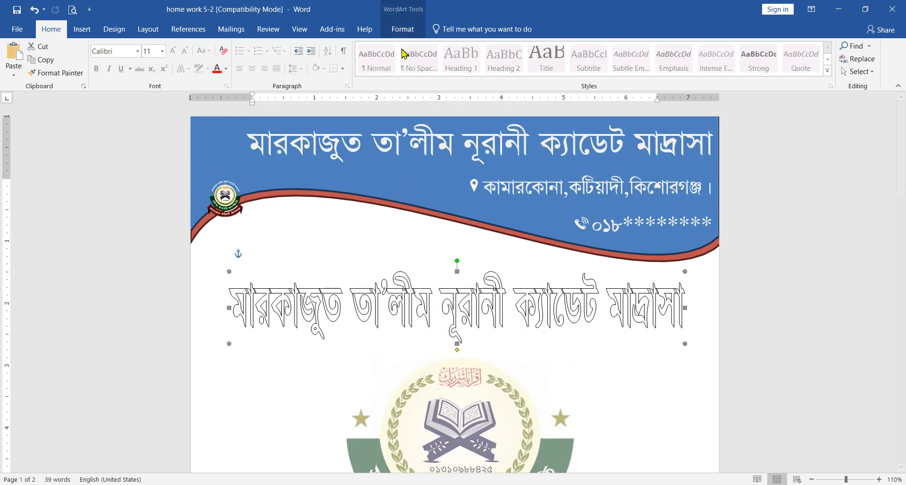
Give the WordArt madrasa name a standard red fill and a matching red outline
left_click(401, 30)
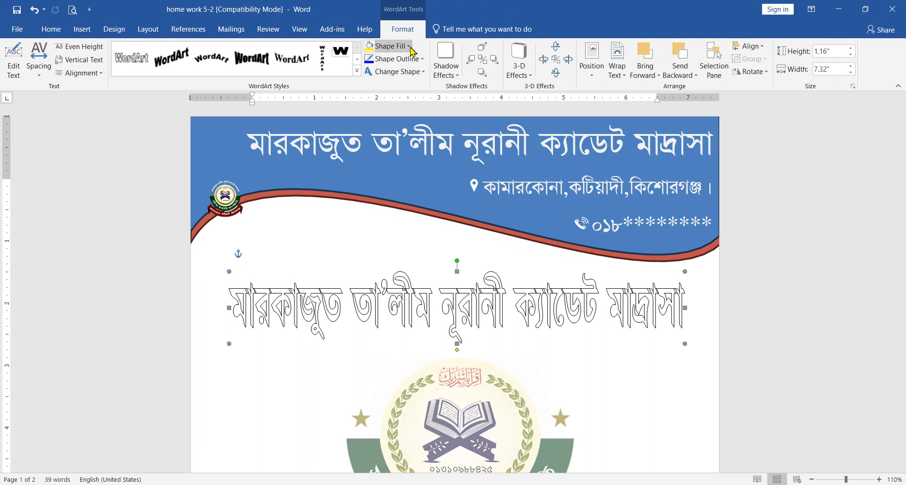
left_click(409, 47)
left_click(378, 71)
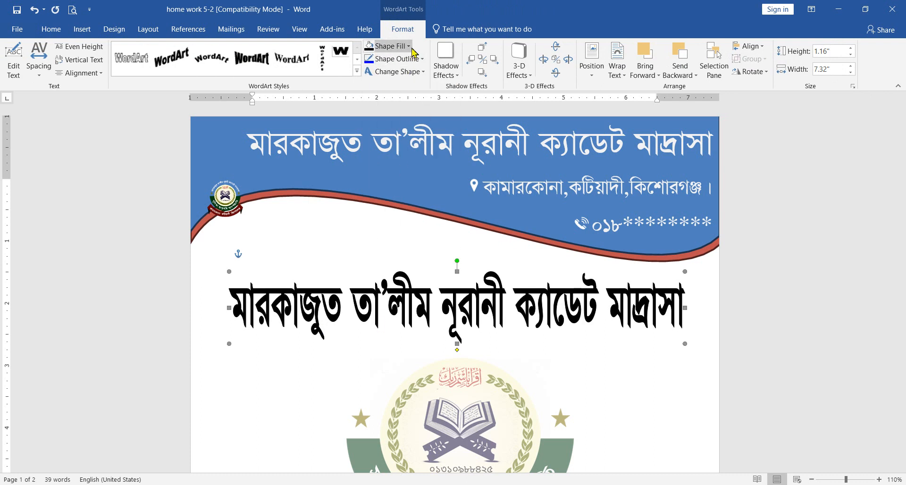
left_click(390, 46)
left_click(378, 135)
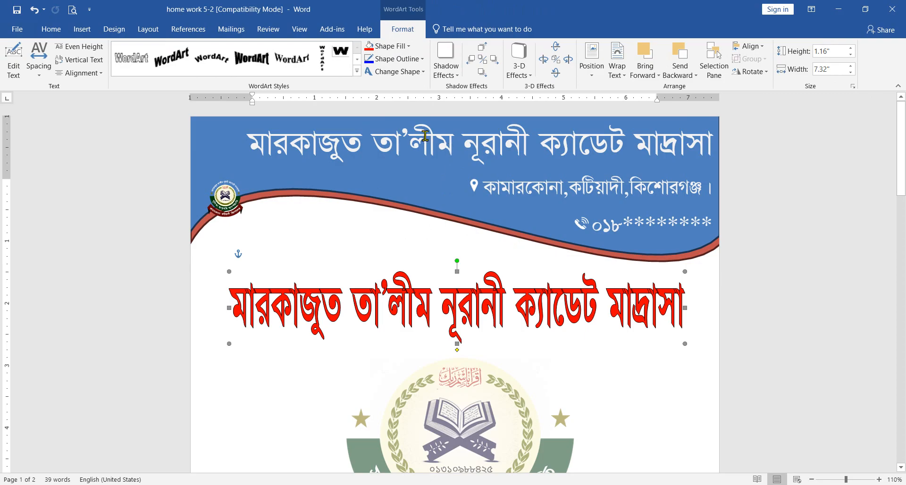
left_click(422, 59)
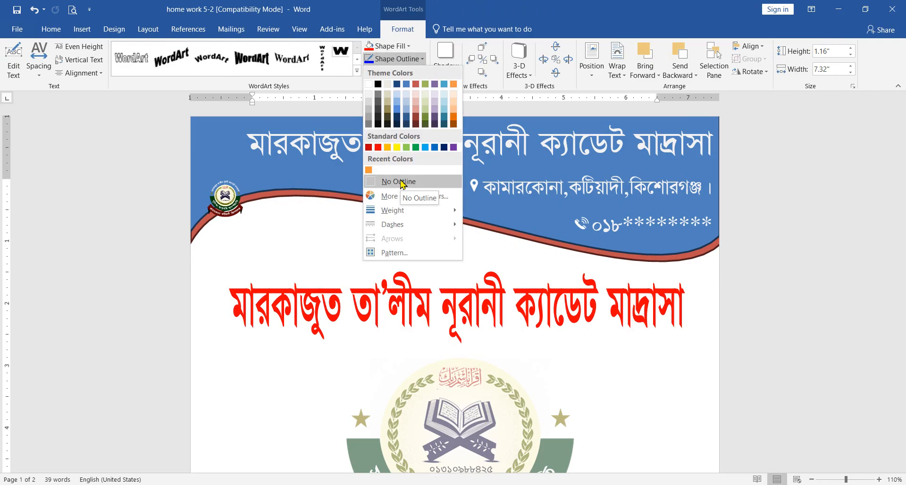
left_click(378, 148)
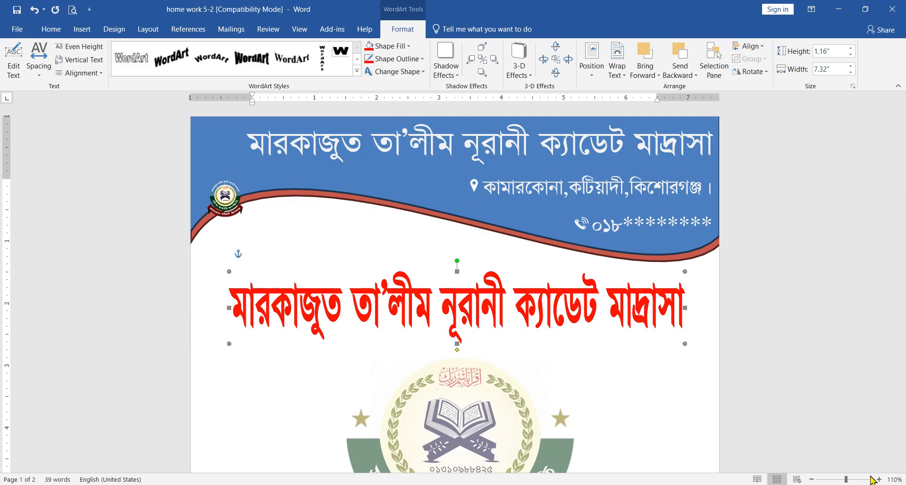
Try a black outline and no outline on the WordArt madrasa name, and restore its red outline
scroll(402, 360, "up", 8)
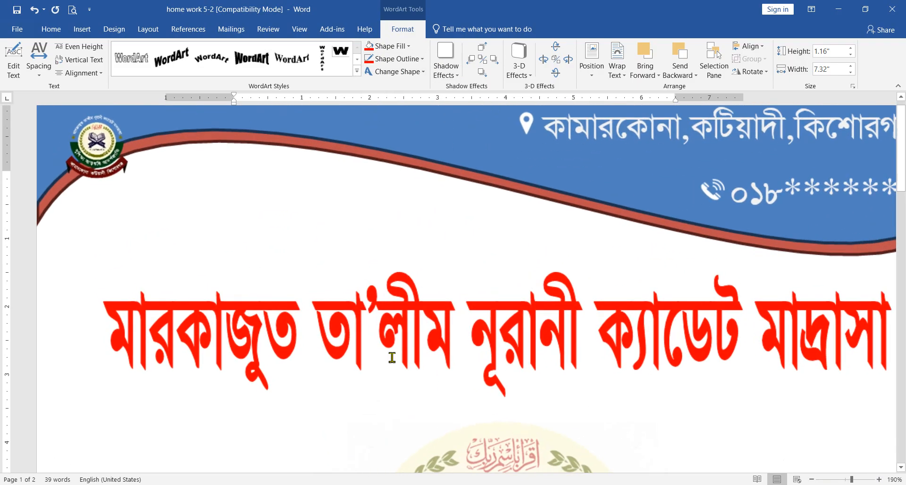
left_click(402, 359)
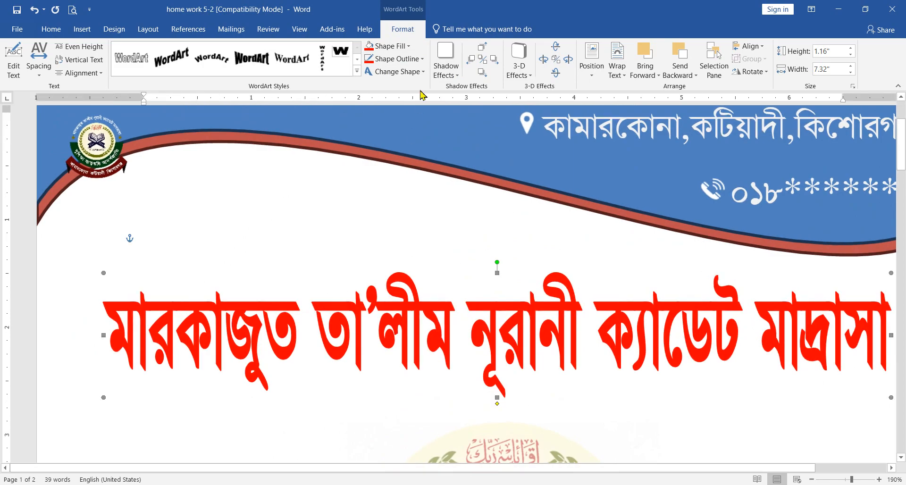
left_click(422, 59)
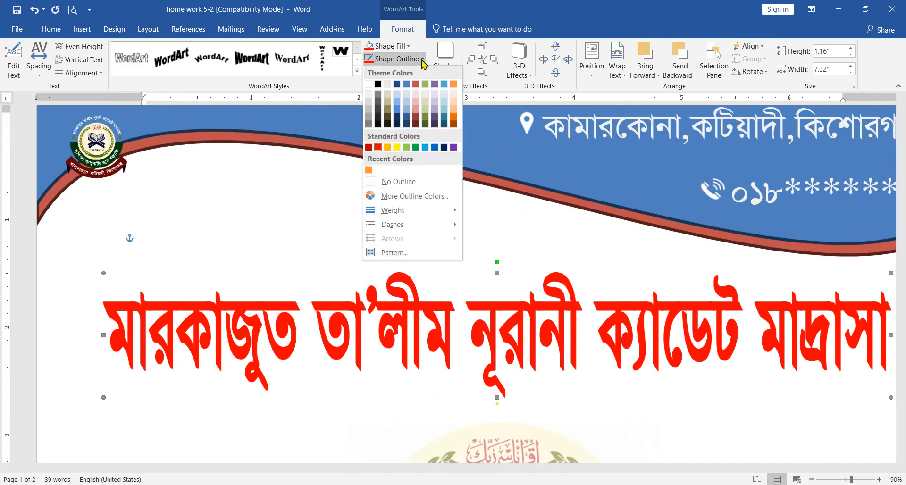
left_click(378, 84)
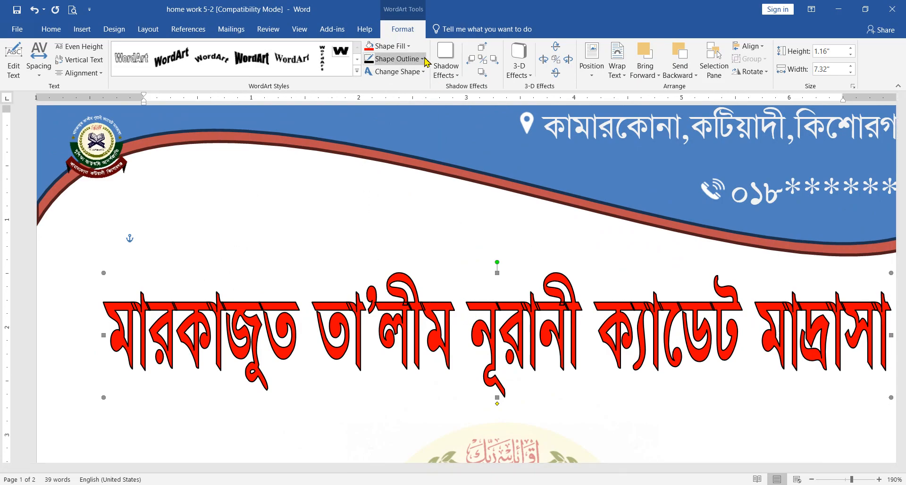
left_click(423, 59)
key("Escape")
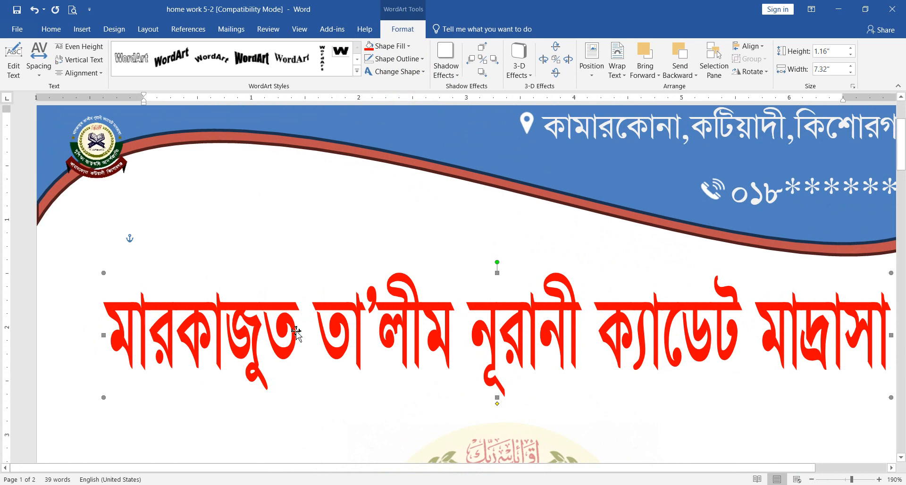
left_click(397, 59)
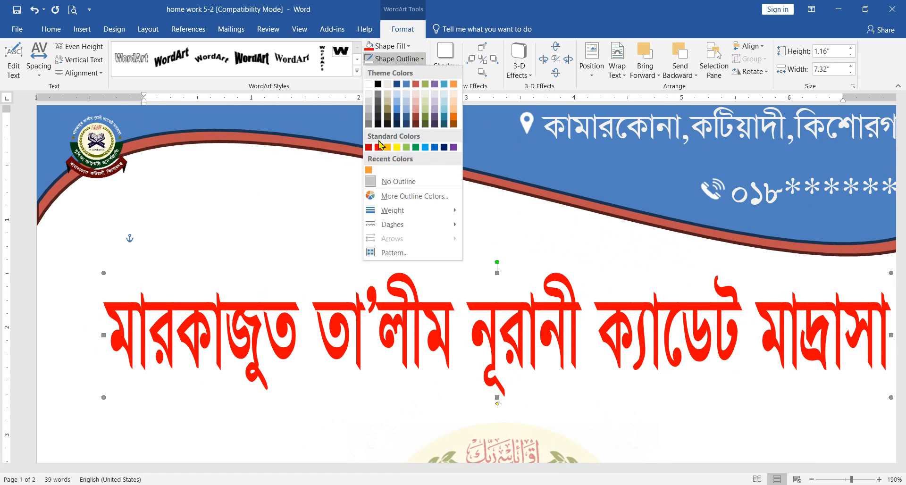
left_click(378, 148)
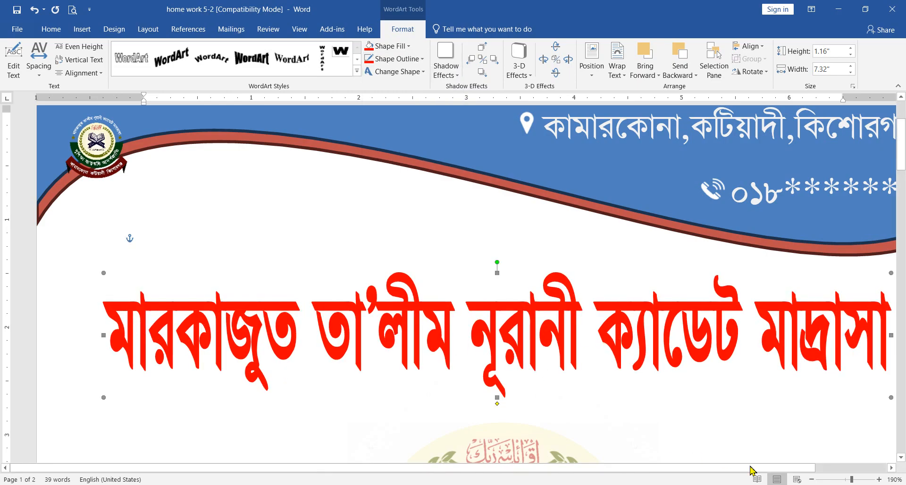
Resize the WordArt madrasa name to about 1.29" high and place it between the header curve and the emblem watermark
left_click(811, 479)
left_click(812, 480)
left_click(812, 479)
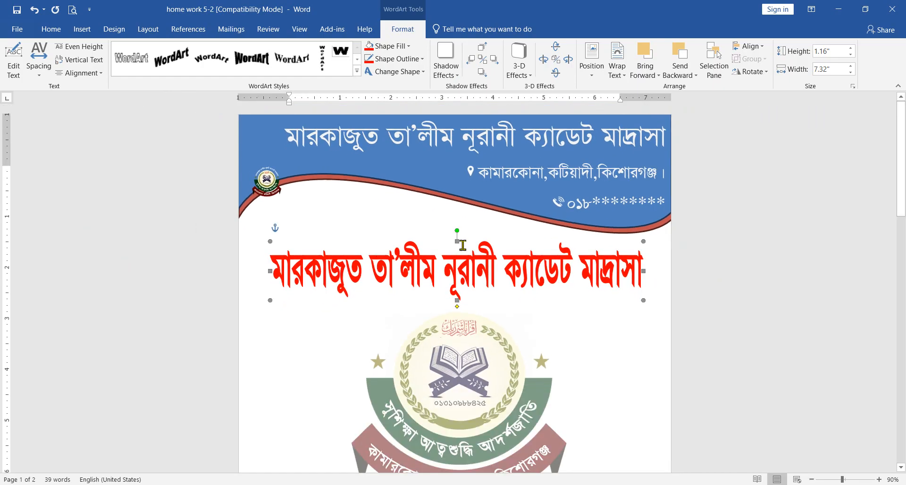
left_click_drag(460, 228, 458, 175)
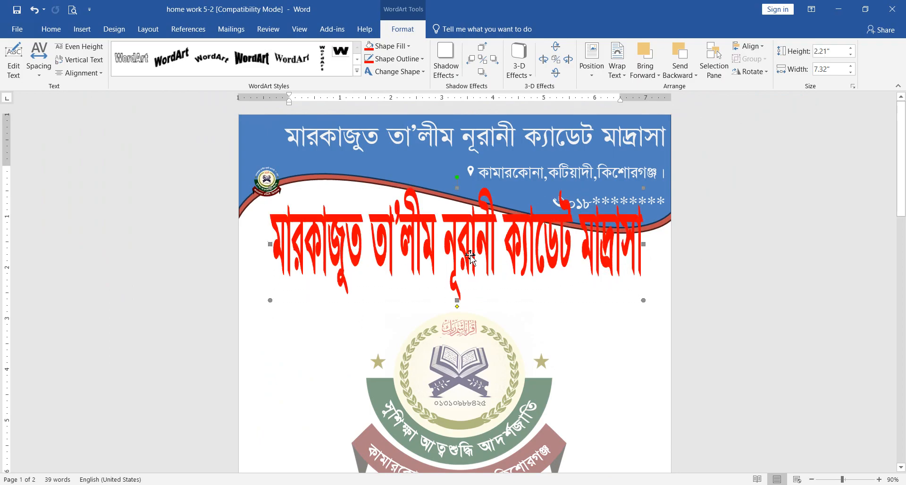
left_click_drag(463, 265, 462, 301)
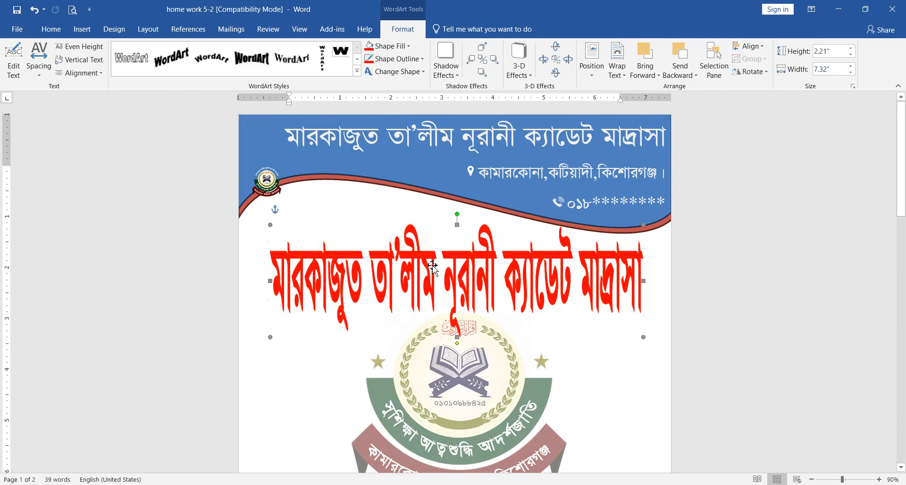
left_click_drag(457, 225, 457, 272)
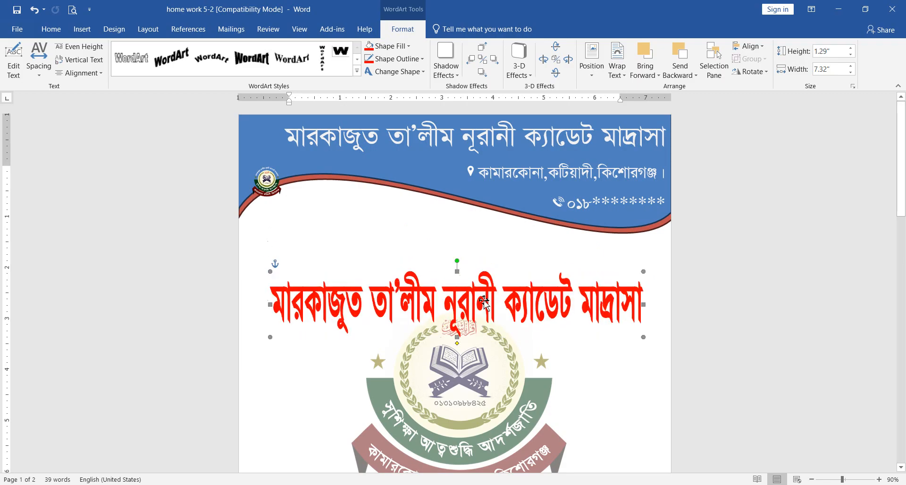
left_click_drag(484, 305, 477, 279)
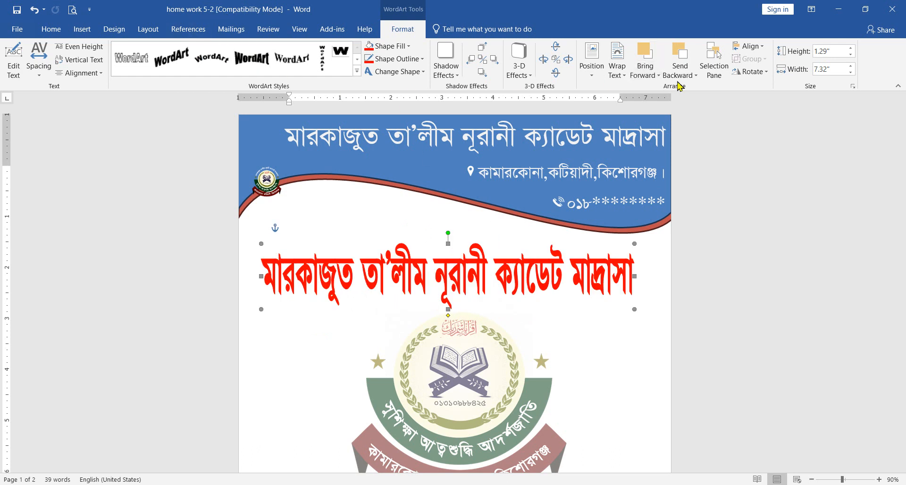
left_click_drag(453, 259, 453, 243)
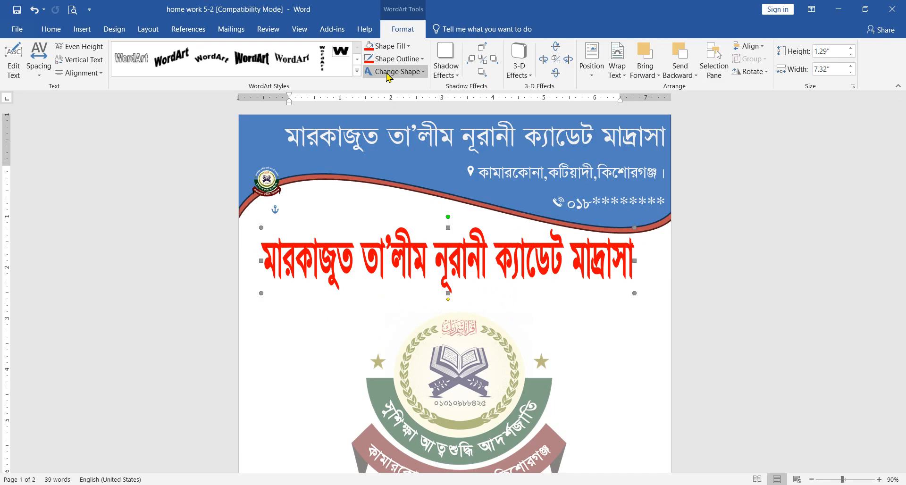
Bend the WordArt madrasa name along an upward arch path, stretch it to about 3.78" high and extend its arc ends downward
left_click(425, 74)
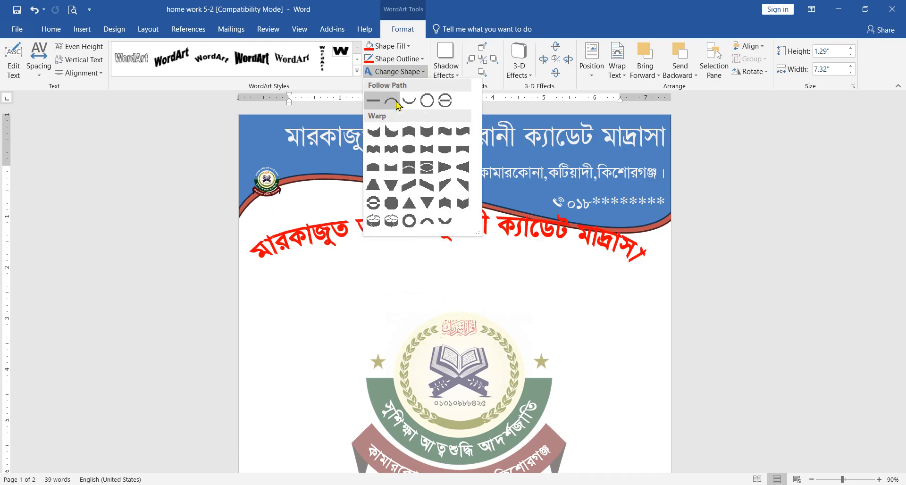
left_click(391, 101)
left_click_drag(448, 295, 470, 421)
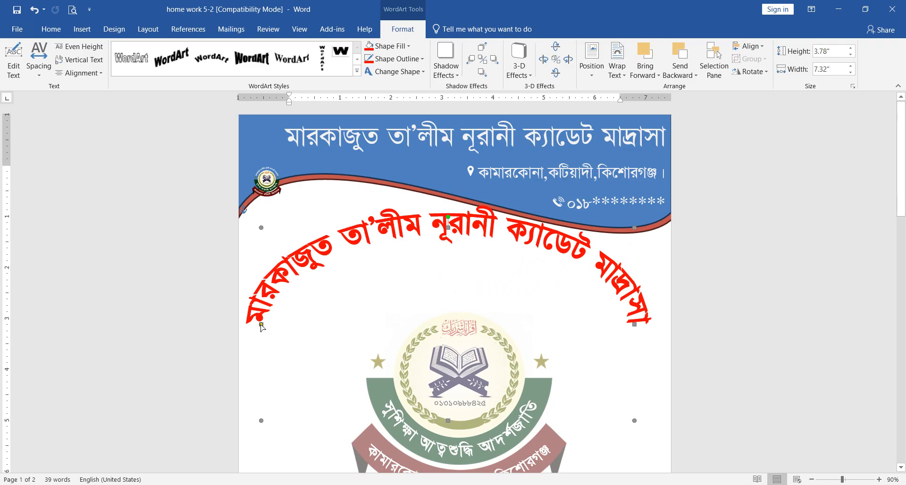
left_click_drag(261, 325, 321, 396)
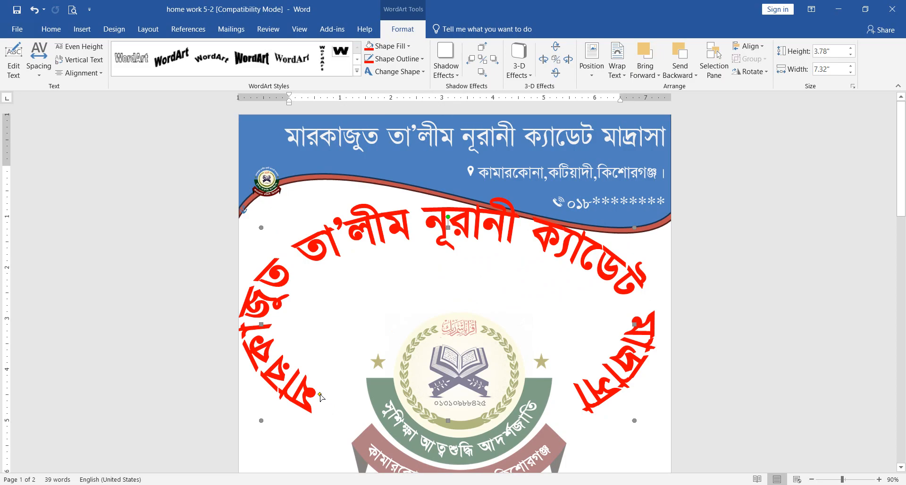
key("ctrl+z")
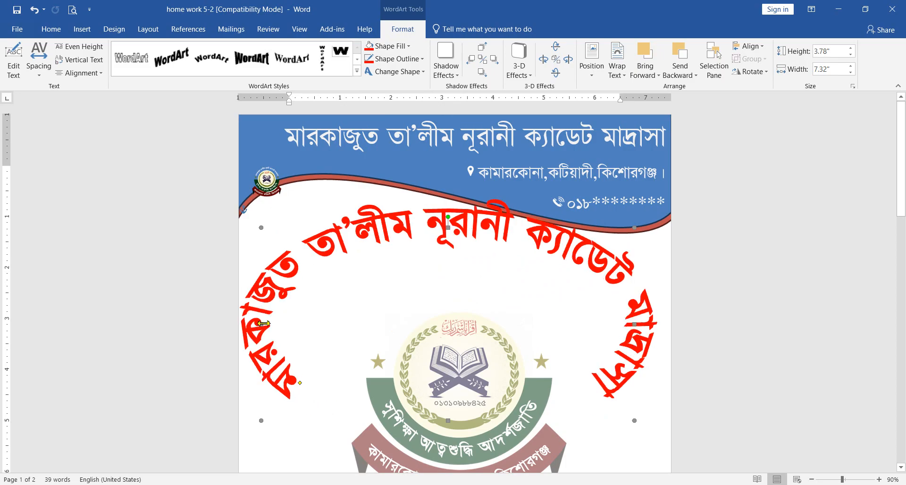
Shrink the arched WordArt to about 3.06" high and 4.11" wide and place it around the emblem watermark
left_click_drag(263, 325, 346, 326)
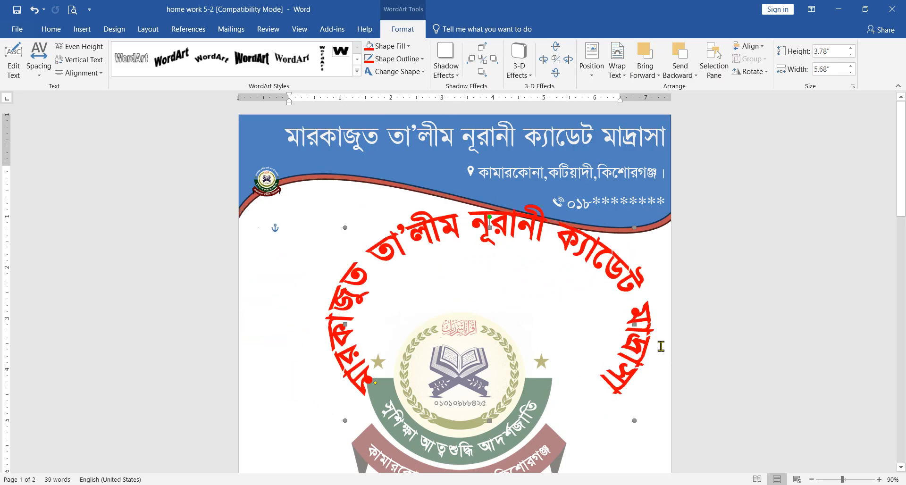
left_click_drag(634, 324, 574, 377)
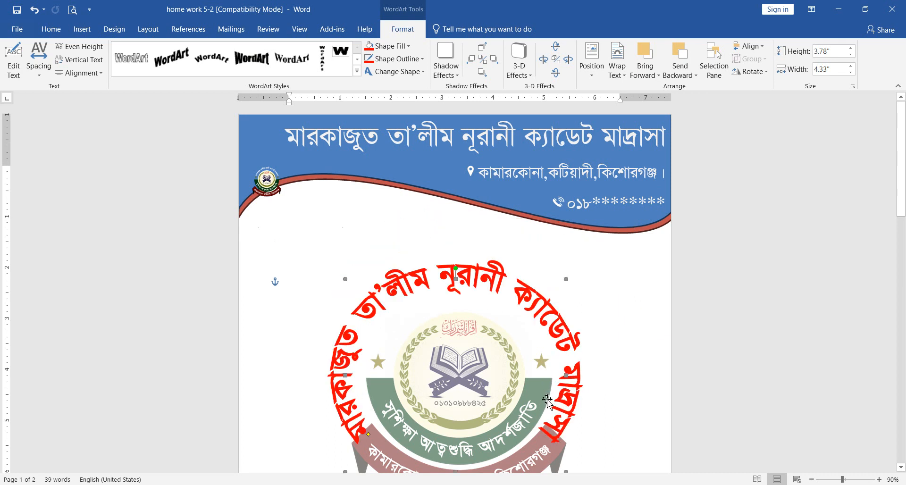
scroll(422, 356, "down", 4)
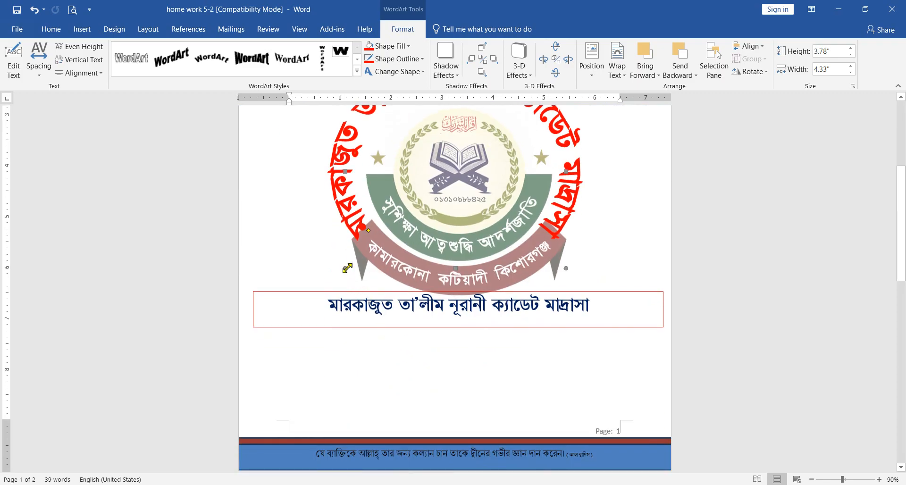
left_click_drag(352, 257, 356, 231)
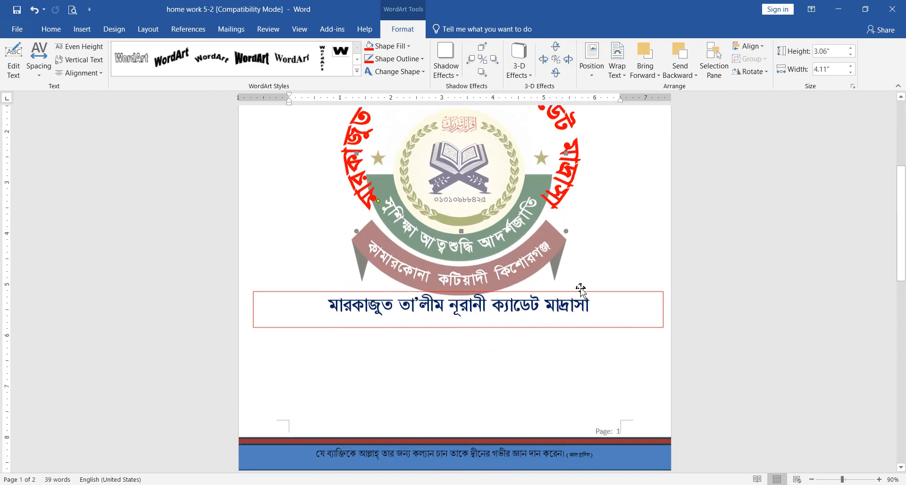
Shorten the WordArt's arc, reduce its height to about 2.79" and move it slightly down around the emblem's upper half
scroll(582, 289, "up", 3)
left_click_drag(378, 336, 361, 303)
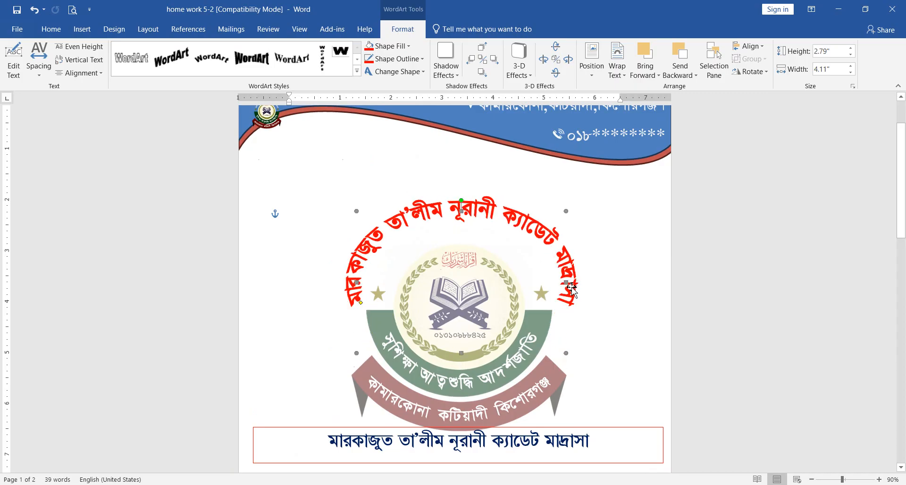
left_click_drag(571, 299, 571, 317)
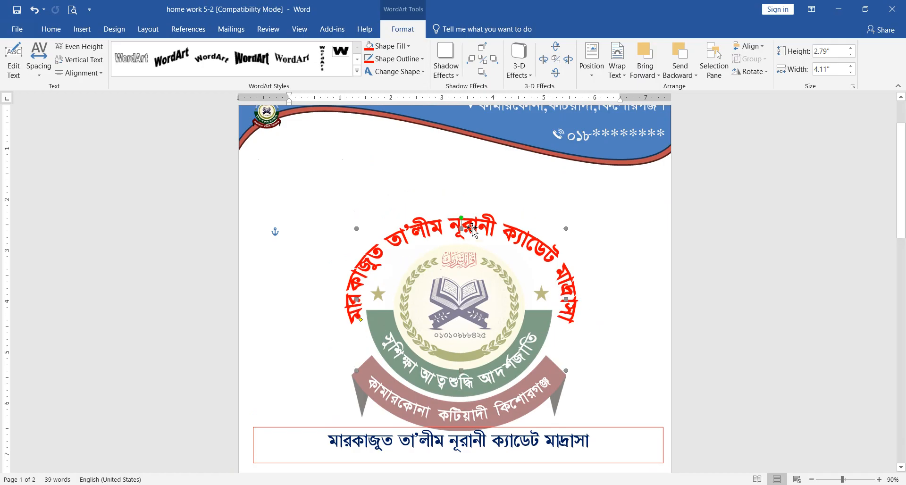
Resize the arched WordArt madrasa name to about 3.16" high and 3.64" wide and center it over the emblem's upper half
left_click_drag(463, 229, 461, 196)
left_click_drag(569, 278, 551, 303)
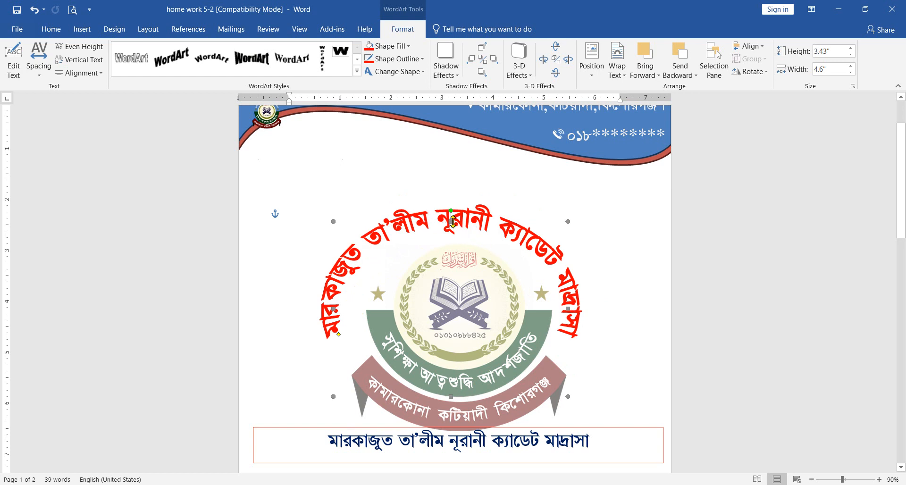
left_click_drag(451, 219, 484, 223)
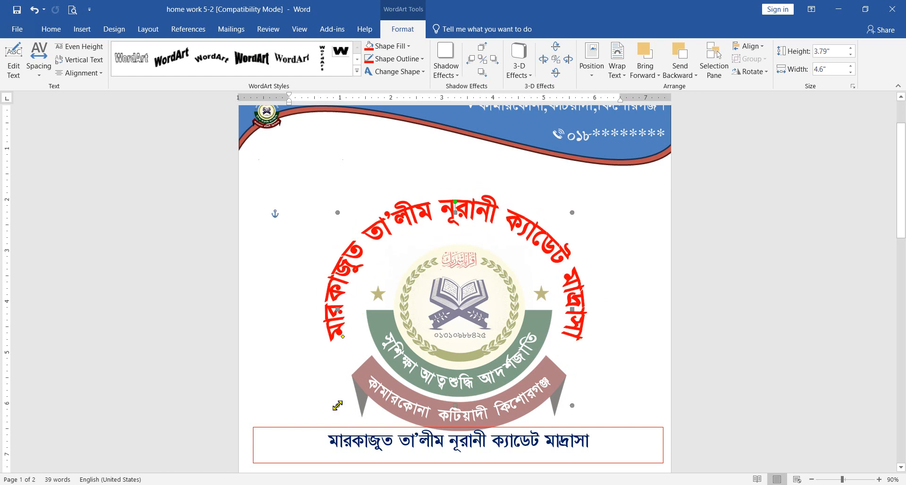
left_click_drag(338, 406, 387, 373)
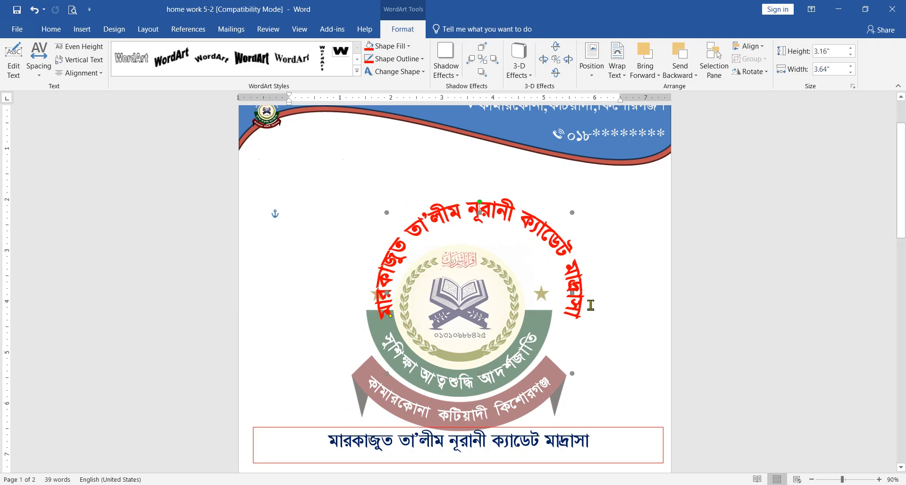
left_click_drag(563, 288, 541, 288)
left_click(616, 310)
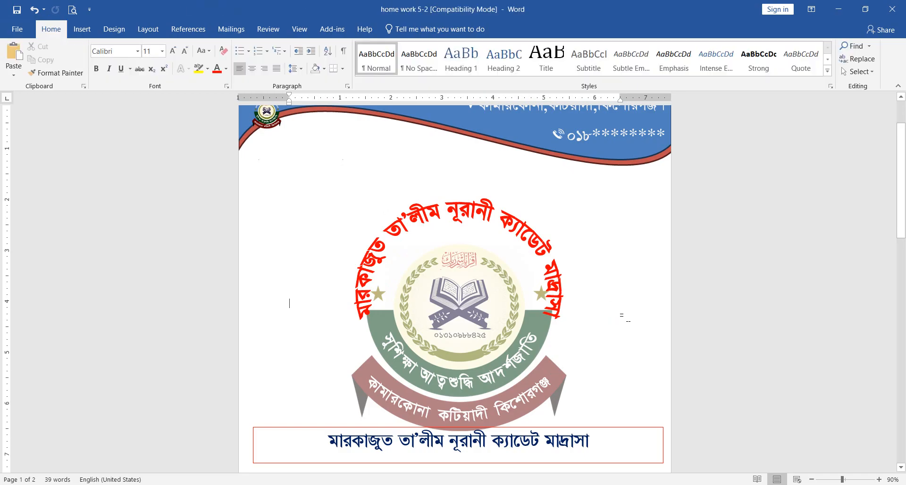
left_click_drag(559, 301, 557, 287)
left_click(594, 290)
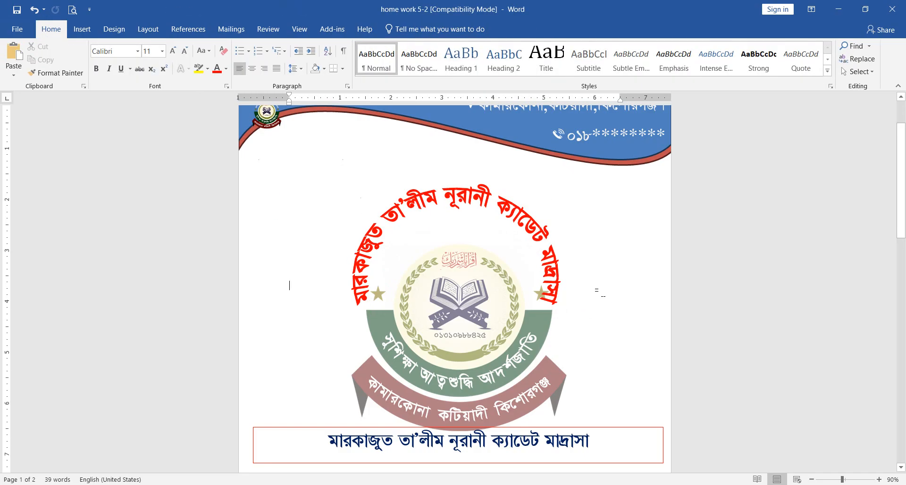
Change the arched WordArt to follow a full circle path and place it between the header curve and the emblem
left_click(553, 274)
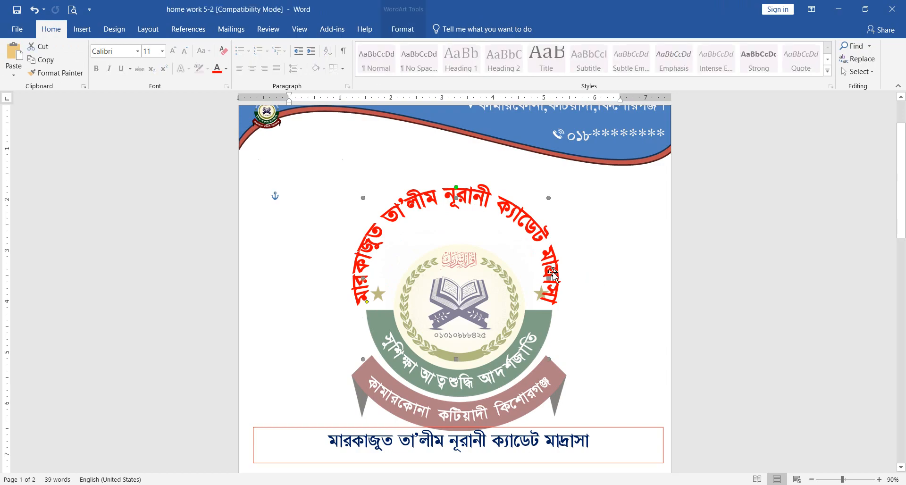
left_click(407, 32)
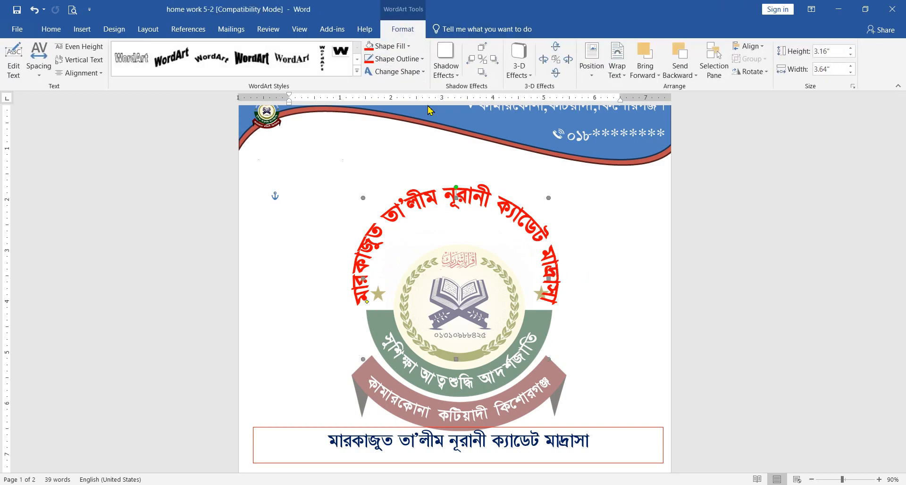
left_click(426, 73)
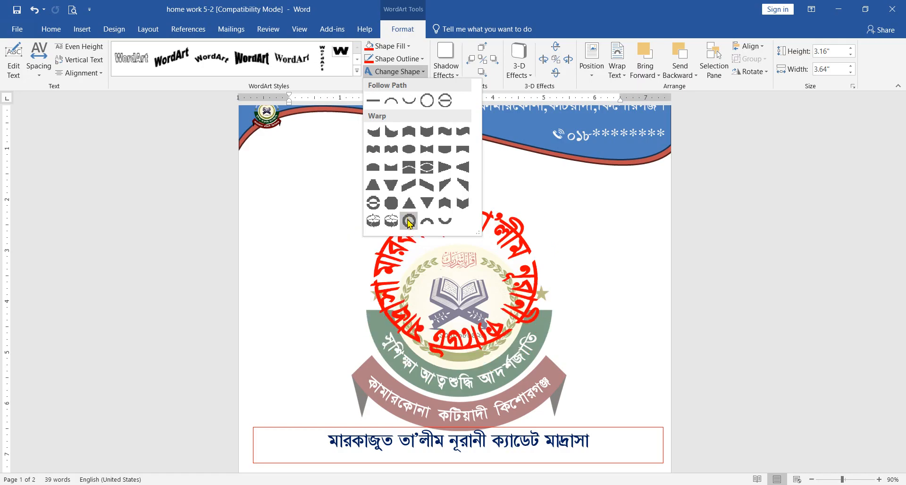
left_click(427, 100)
left_click_drag(559, 312, 459, 276)
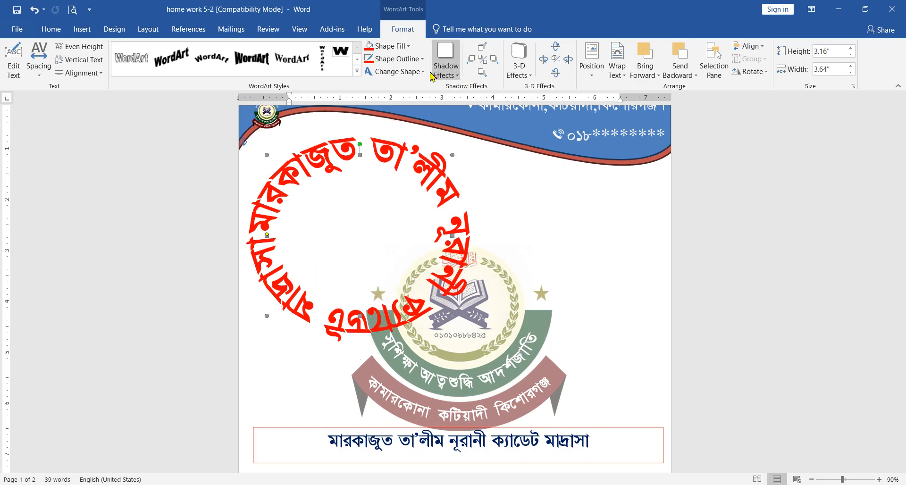
Apply the Deflate Top warp to the circular WordArt, resize it to about 2.52" high and 6.31" wide and place it above the emblem
left_click(397, 71)
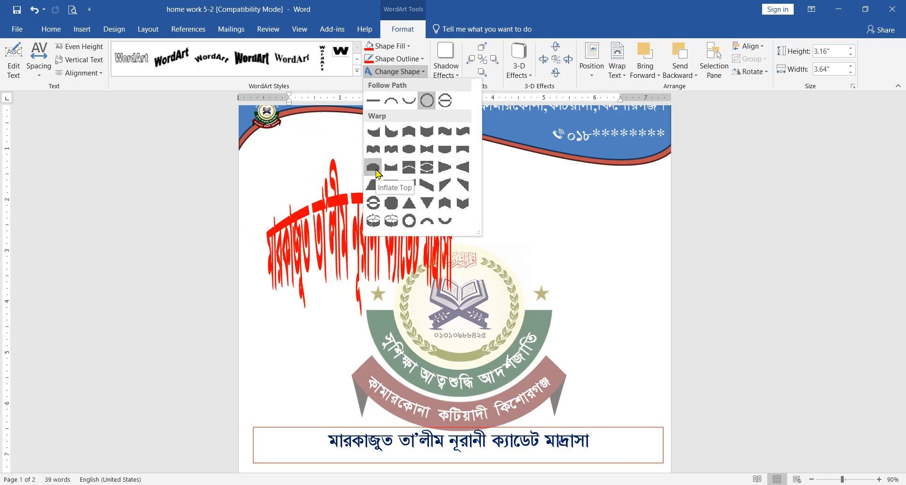
left_click(396, 169)
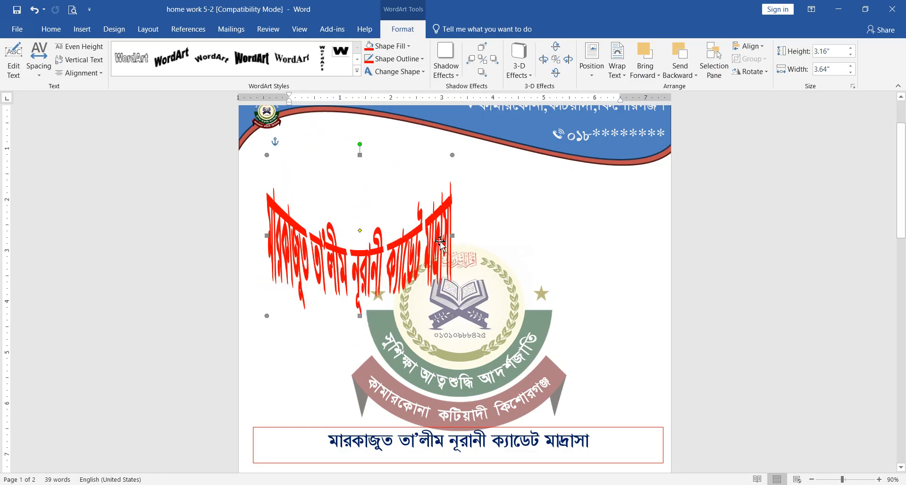
left_click_drag(454, 237, 588, 236)
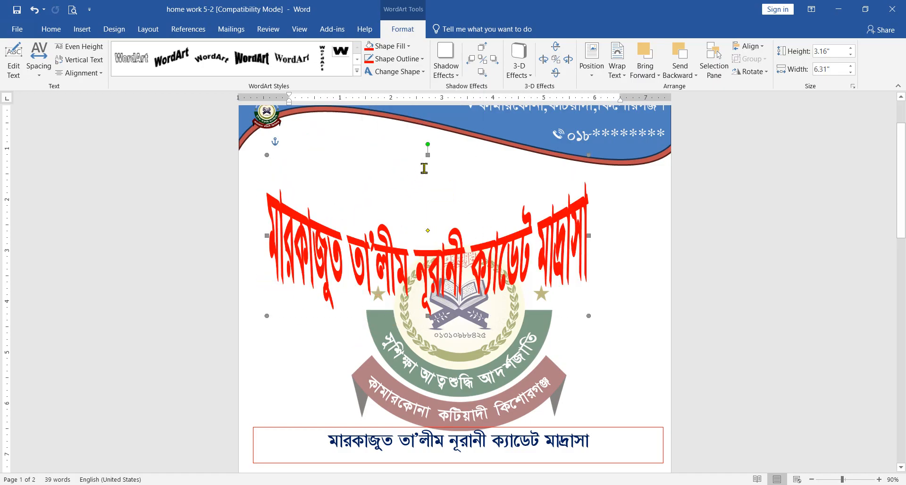
left_click(431, 181)
left_click_drag(432, 181, 428, 188)
left_click_drag(504, 199, 504, 199)
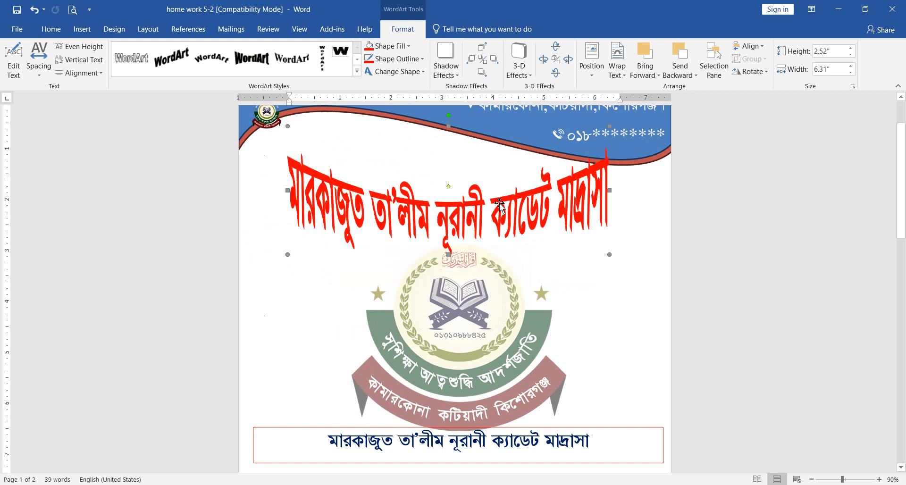
left_click(449, 130)
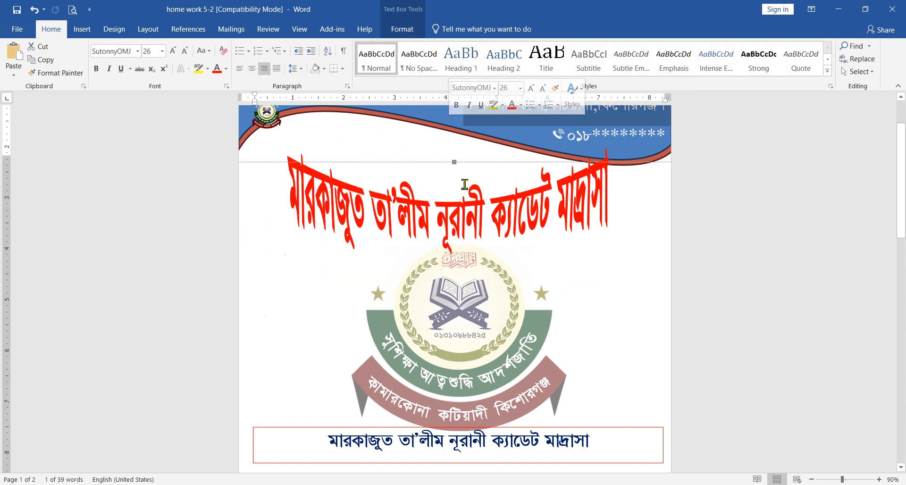
left_click_drag(455, 161, 454, 174)
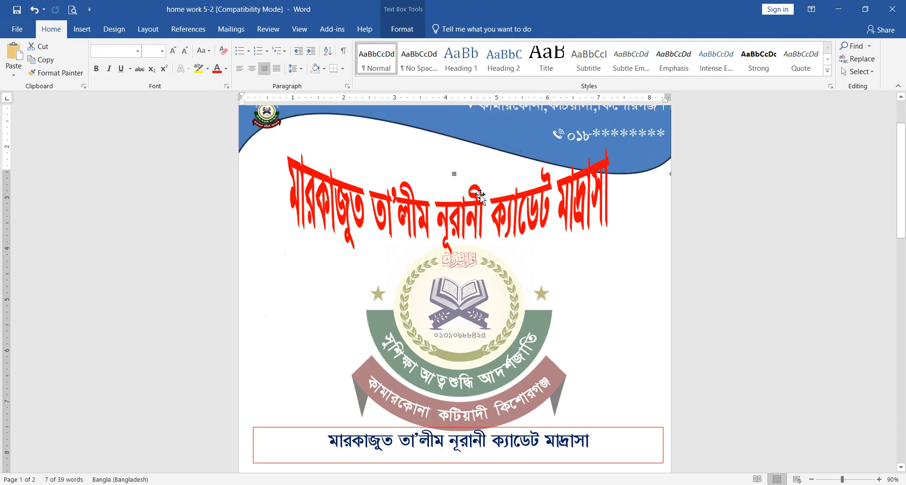
left_click(482, 198)
key("ctrl+z")
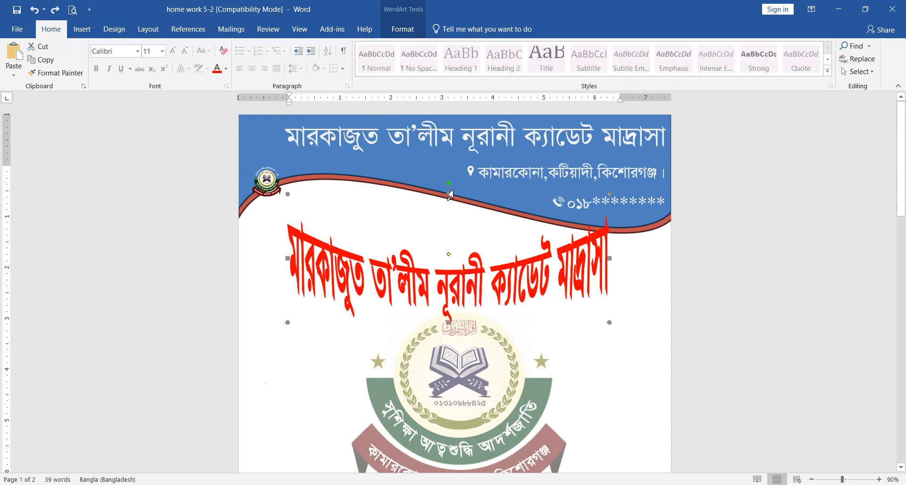
Increase the warped WordArt's height to about 2.71", flatten its top curve and move it slightly down below the header
left_click_drag(450, 196, 454, 185)
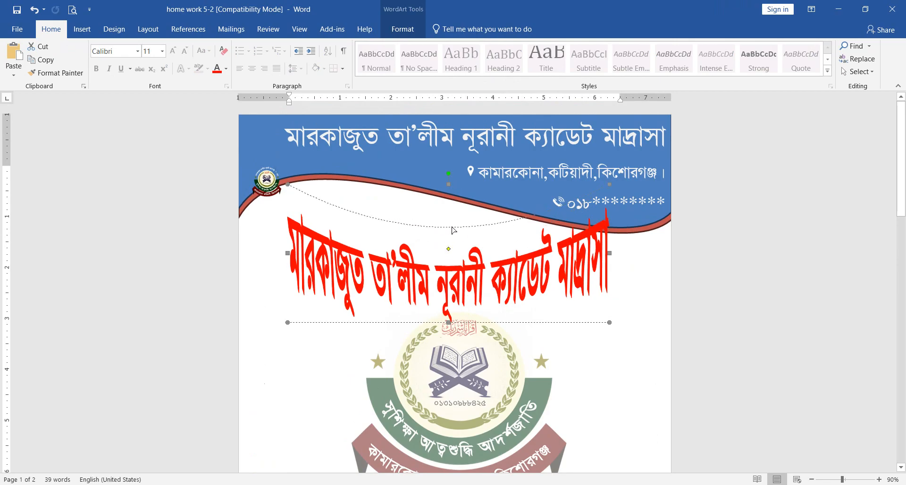
left_click_drag(453, 230, 454, 229)
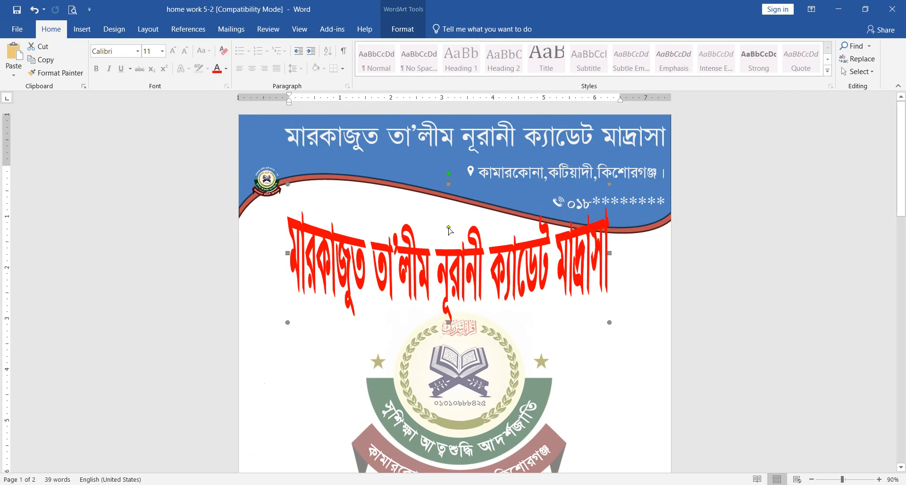
left_click_drag(450, 211, 450, 211)
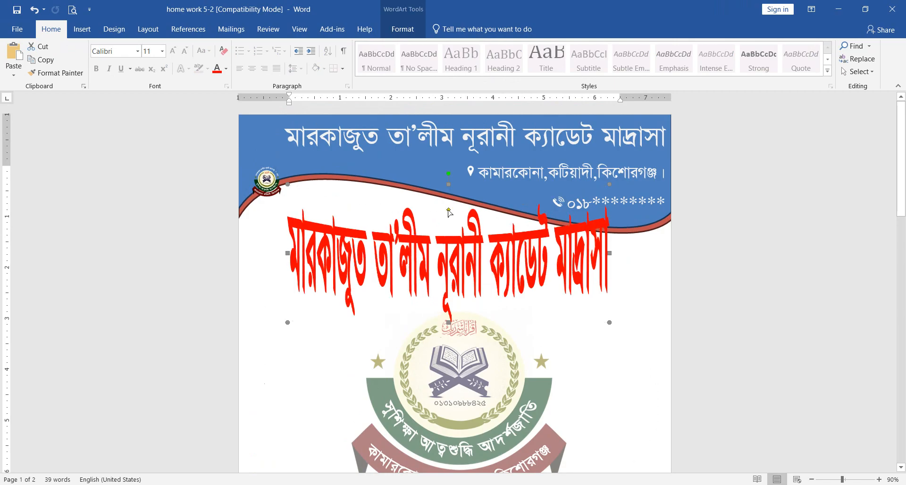
mouse_move(450, 245)
left_mouse_down()
mouse_move(455, 259)
mouse_move(449, 231)
left_mouse_up()
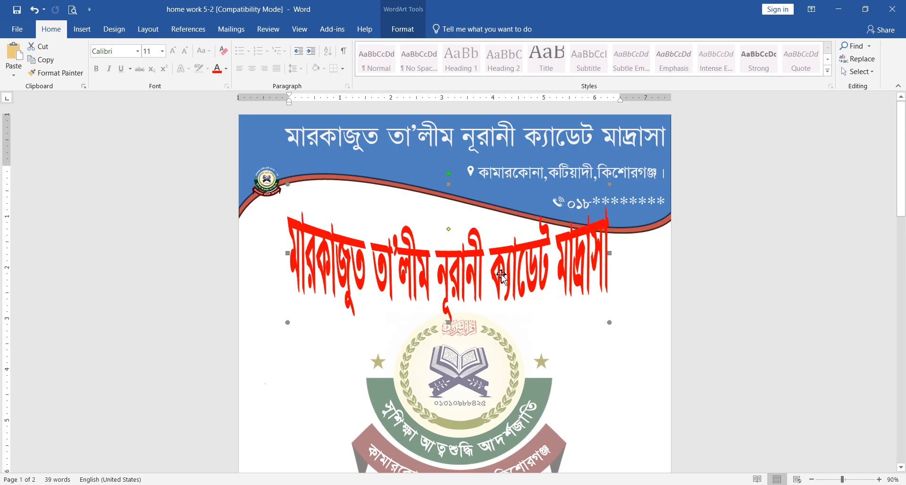
left_click_drag(503, 271, 511, 293)
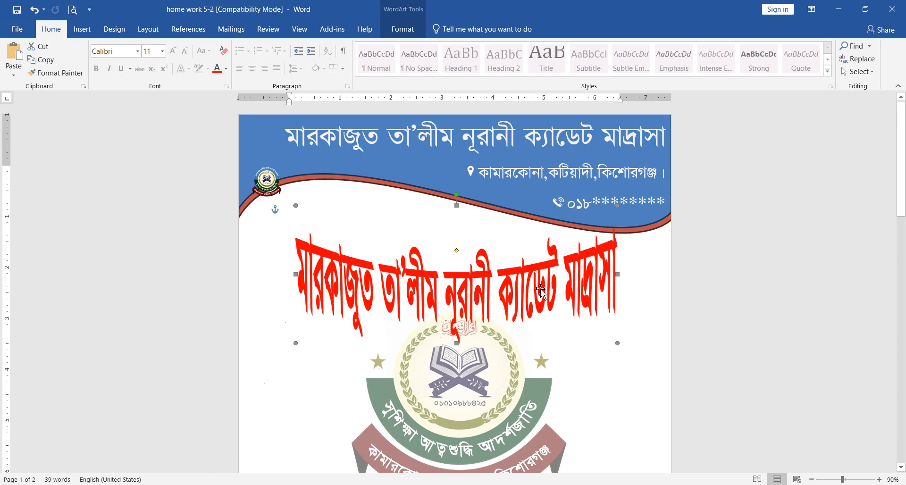
left_click(408, 30)
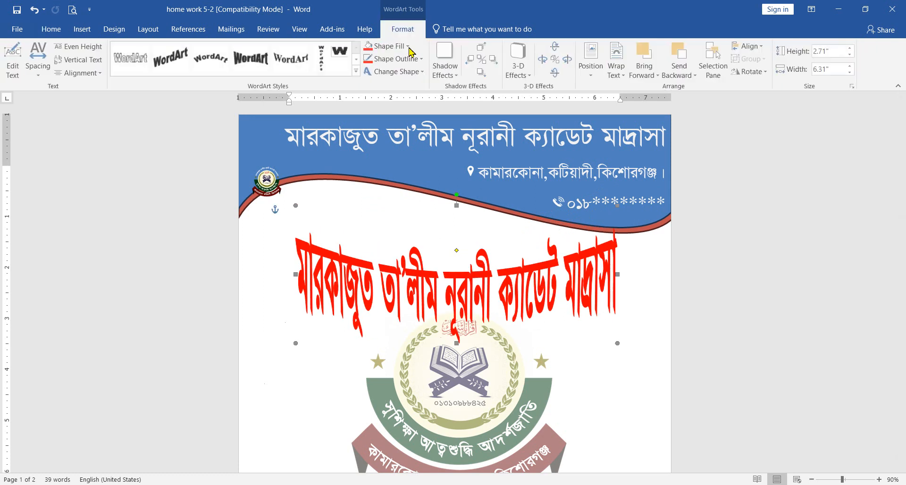
left_click(425, 72)
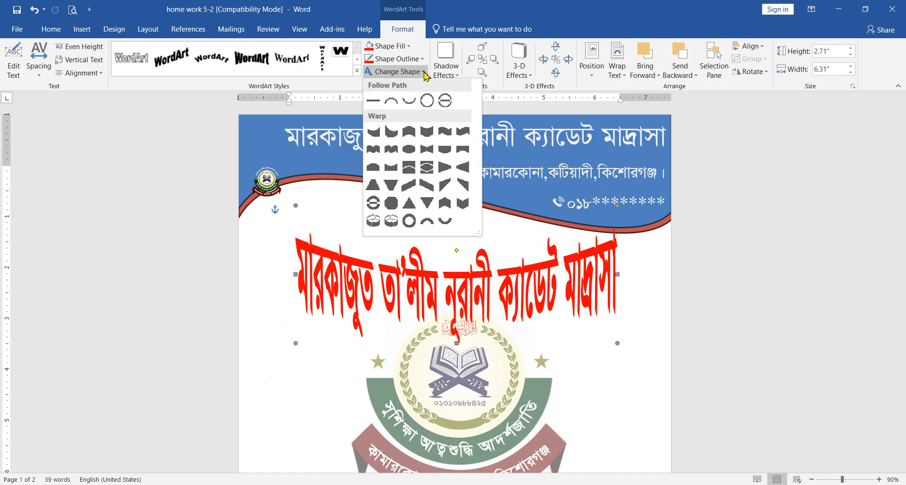
left_click(455, 288)
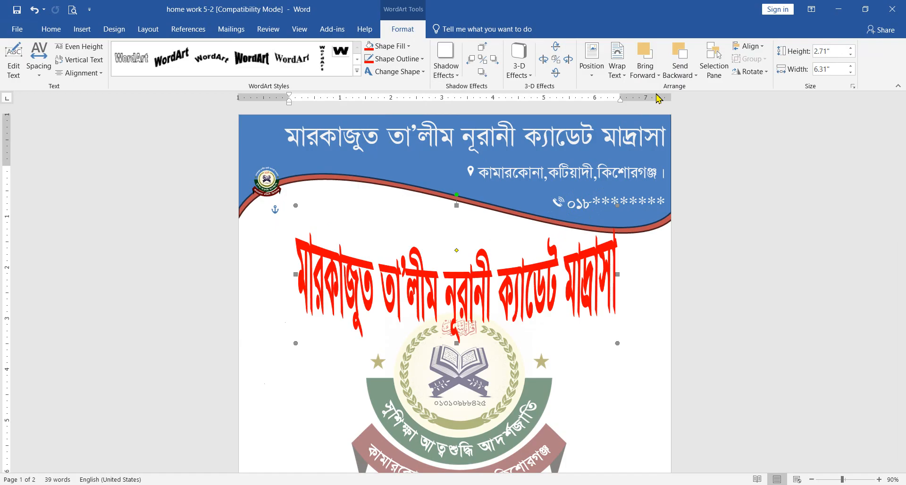
Apply the orange extruded 3-D gallery style to the WordArt madrasa name and reduce its upward slant
left_click(358, 71)
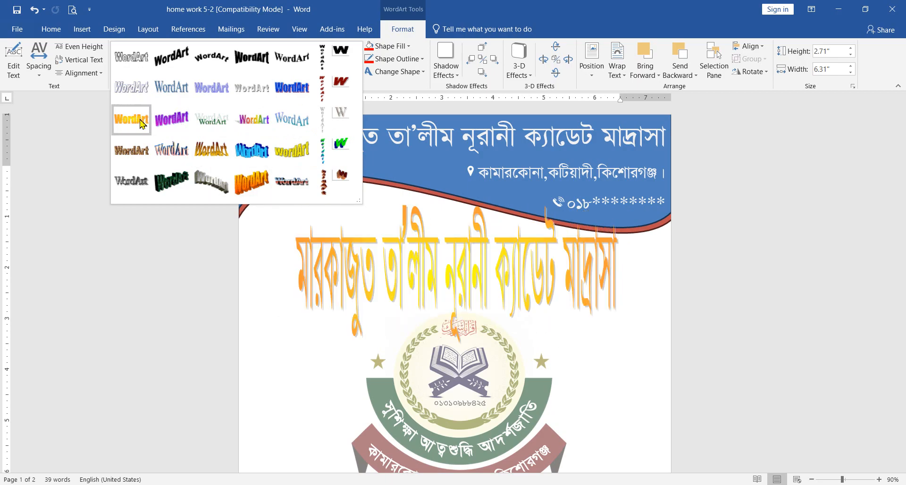
left_click(252, 181)
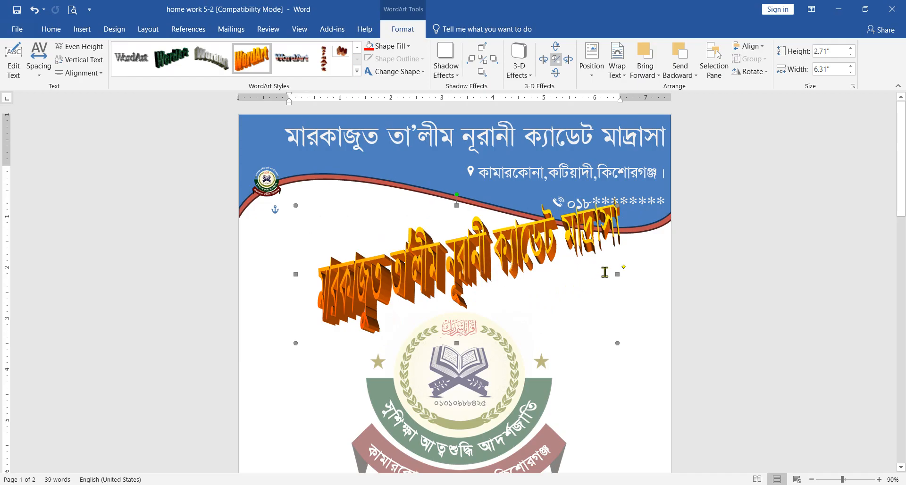
left_click_drag(624, 267, 625, 343)
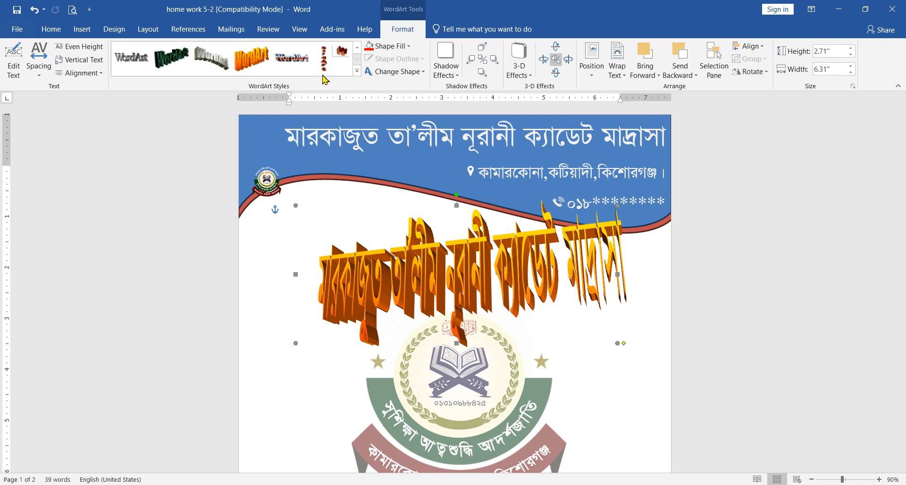
Restyle the WordArt madrasa name as the shadowed blue-to-teal wave, about 2.17" high, with a deeper wave above the emblem
left_click(358, 71)
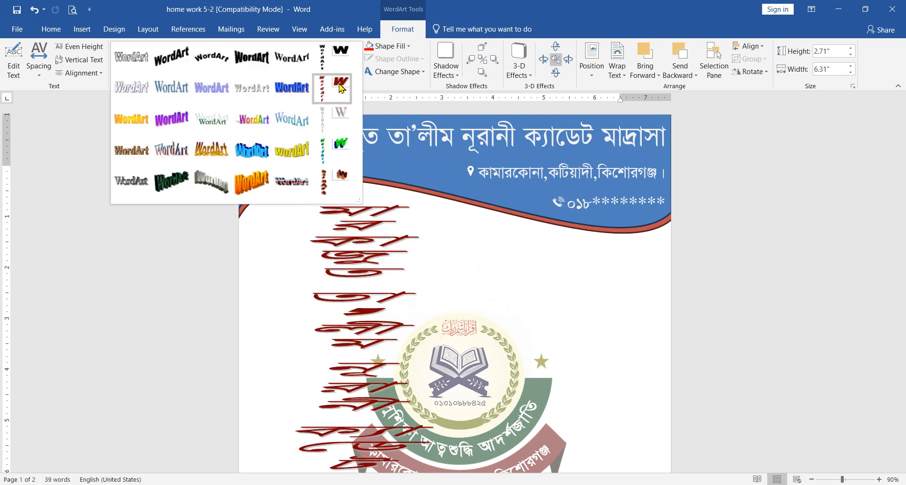
left_click(297, 121)
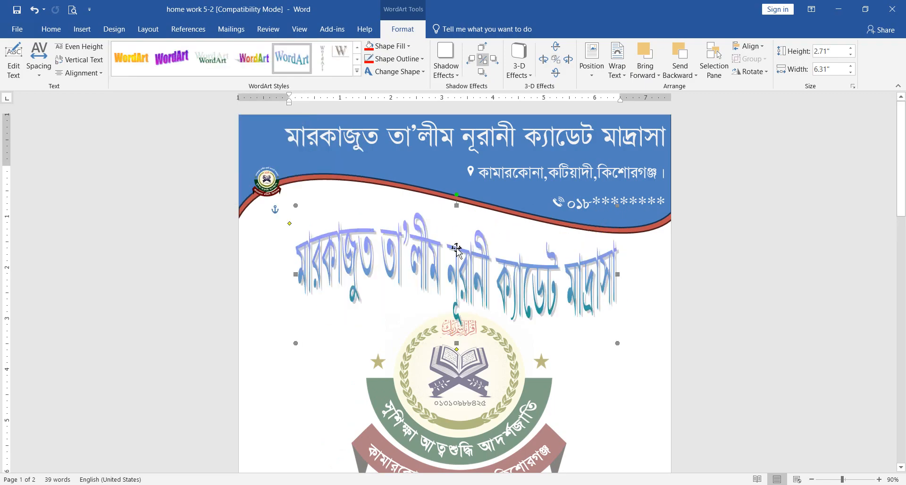
left_click_drag(457, 206, 457, 233)
left_click_drag(457, 302, 446, 281)
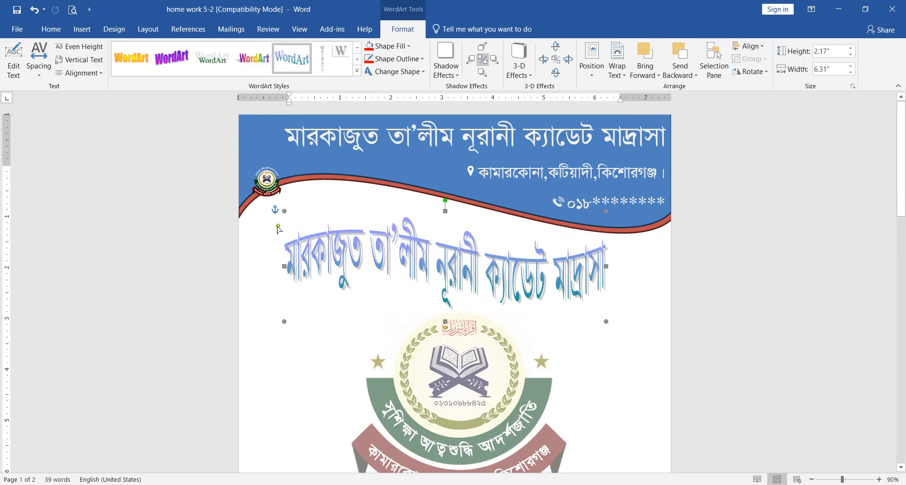
mouse_move(278, 225)
left_mouse_down()
mouse_move(278, 235)
mouse_move(278, 222)
left_mouse_up()
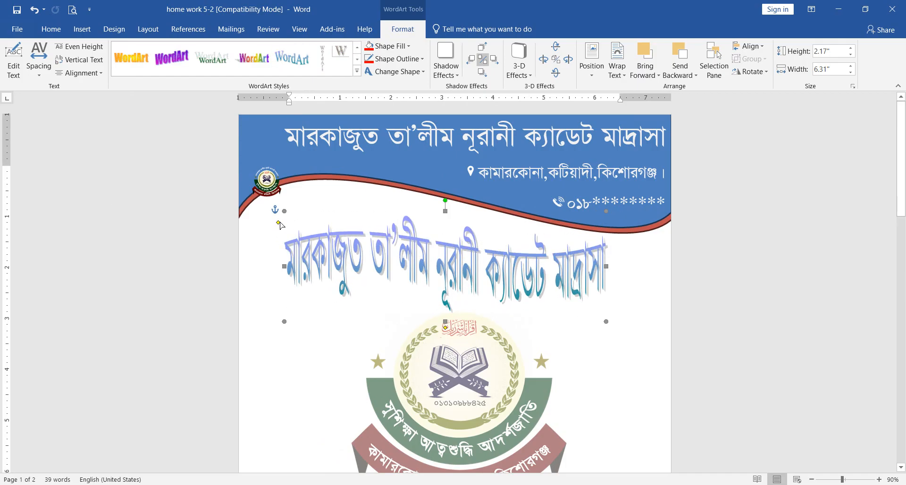
left_click_drag(278, 222, 278, 234)
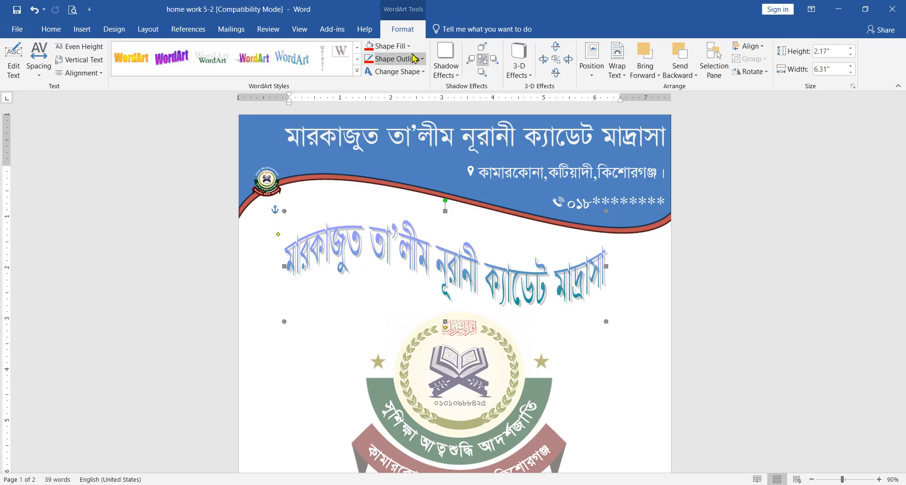
left_click(408, 47)
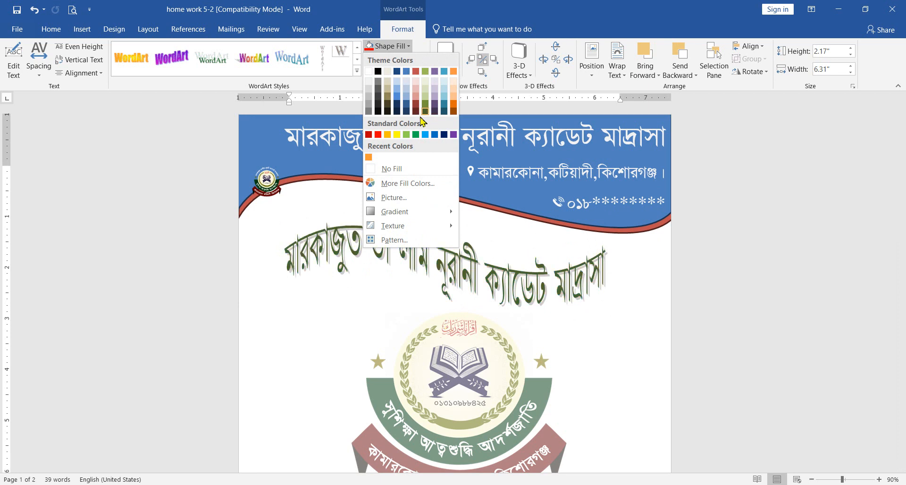
left_click(401, 183)
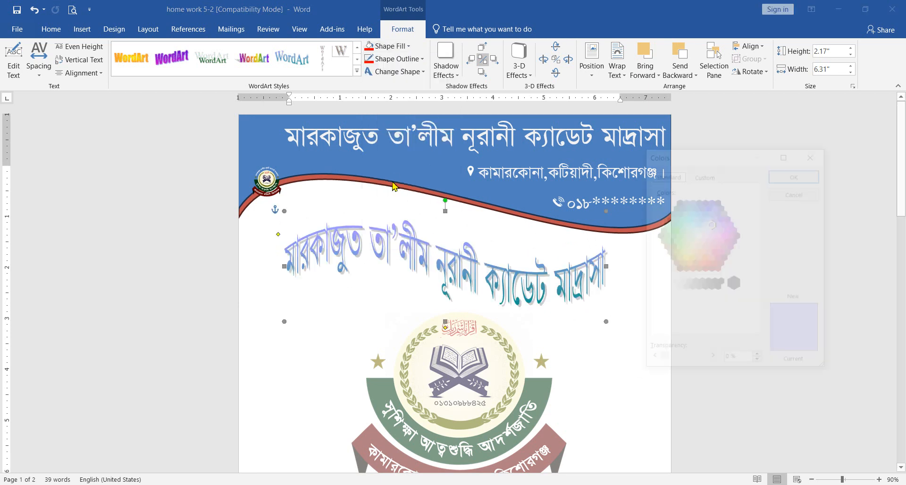
left_click(704, 174)
left_click(797, 192)
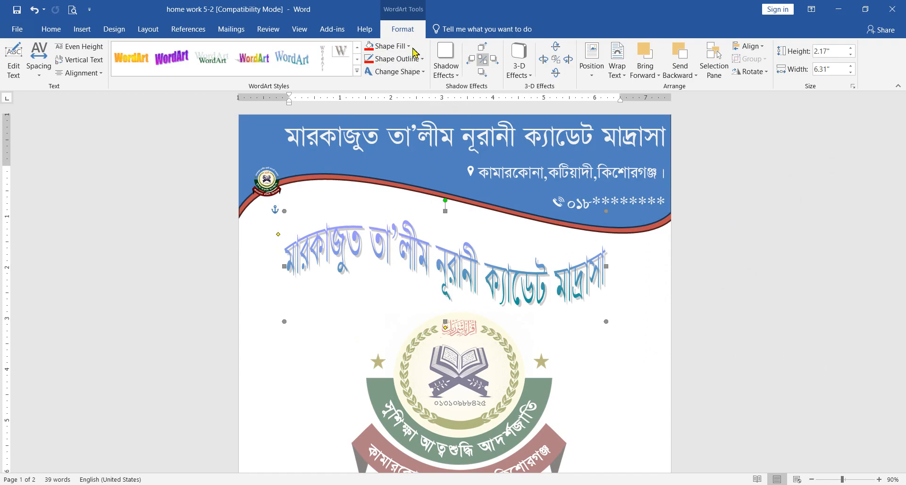
Fill the WordArt madrasa name with the light Linear Right gradient
left_click(408, 46)
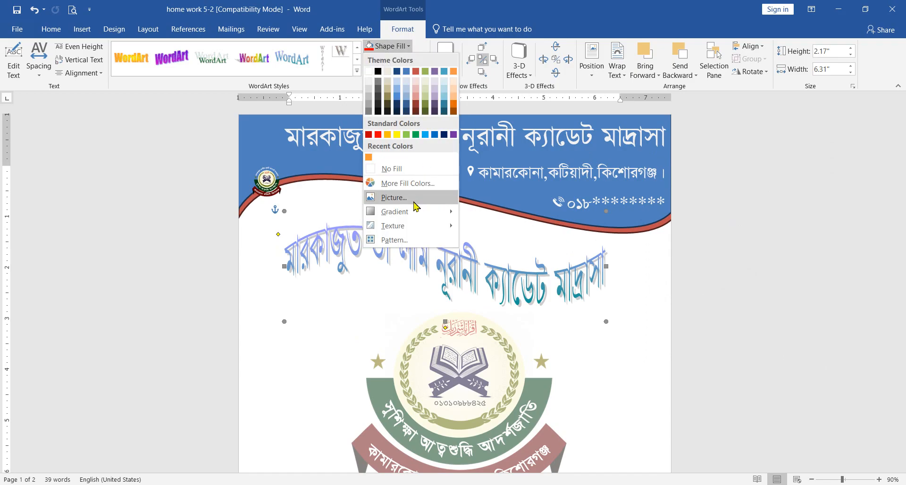
mouse_move(412, 214)
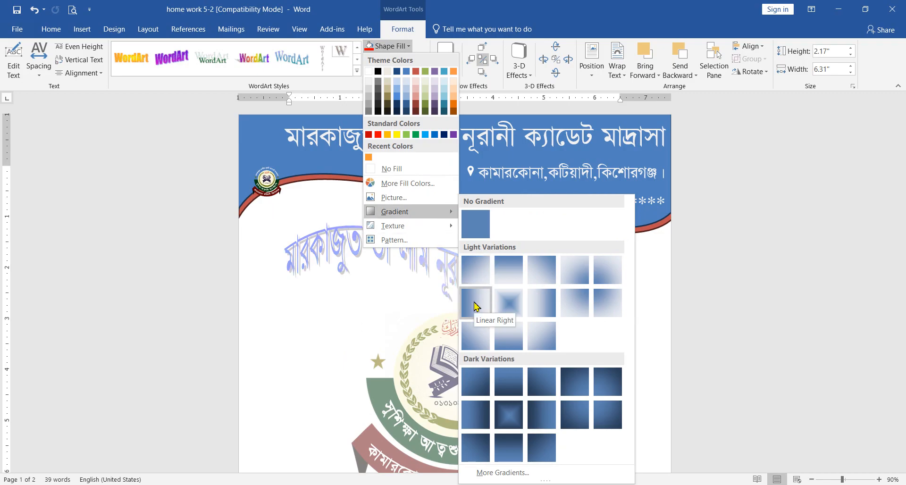
left_click(476, 306)
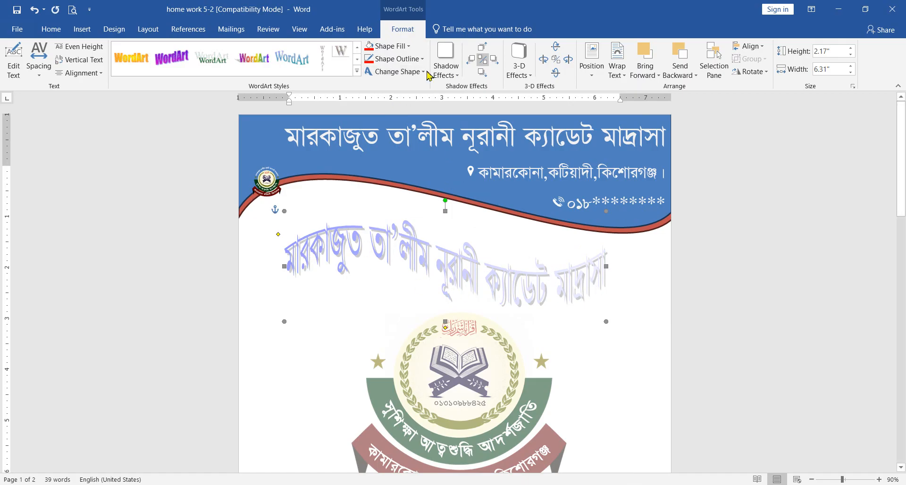
Set the fill of the WordArt madrasa name to solid standard red
left_click(409, 45)
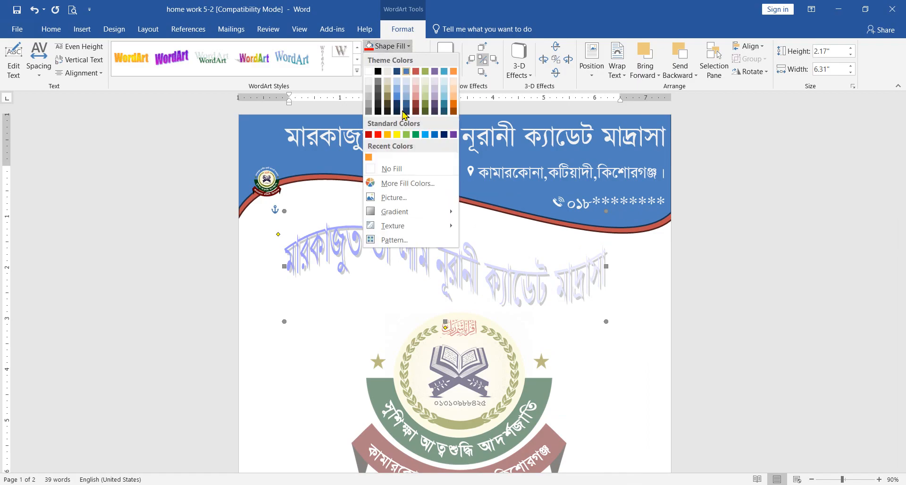
left_click(378, 135)
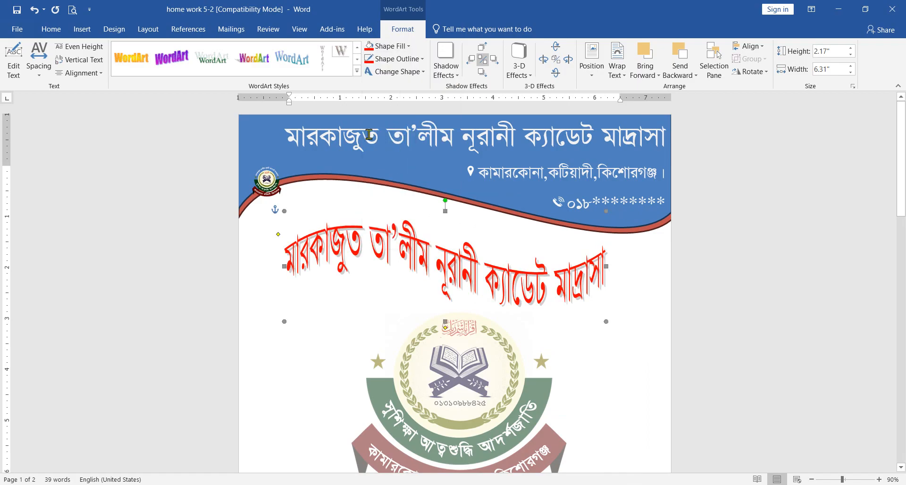
left_click(418, 59)
left_click(419, 58)
Fill the WordArt with a two-color horizontal gradient running from red to standard blue
left_click(386, 46)
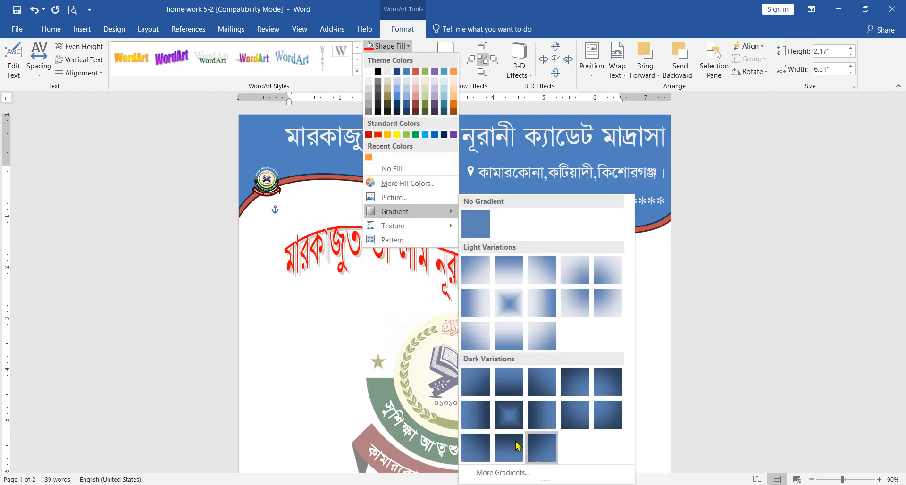
left_click(477, 474)
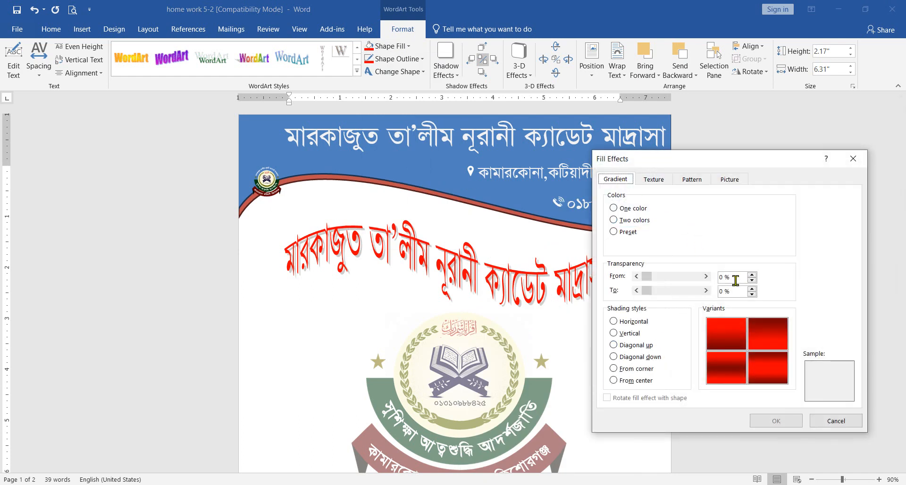
left_click(614, 220)
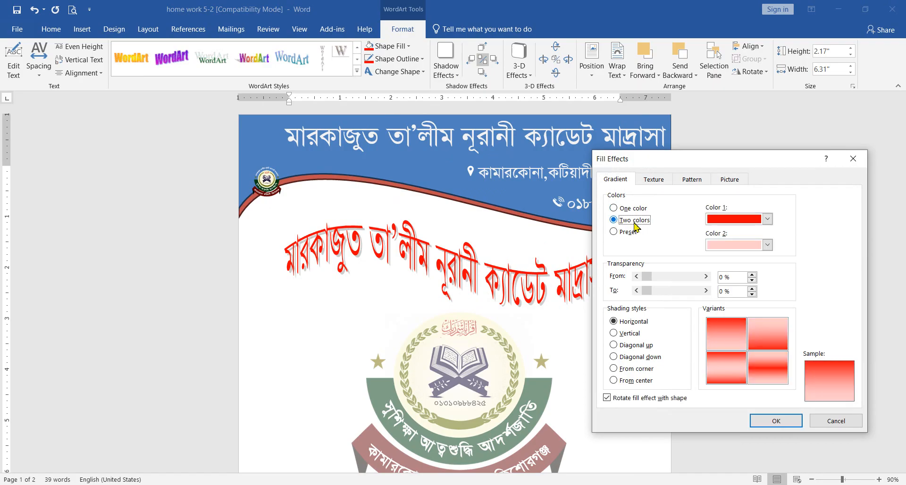
left_click(615, 182)
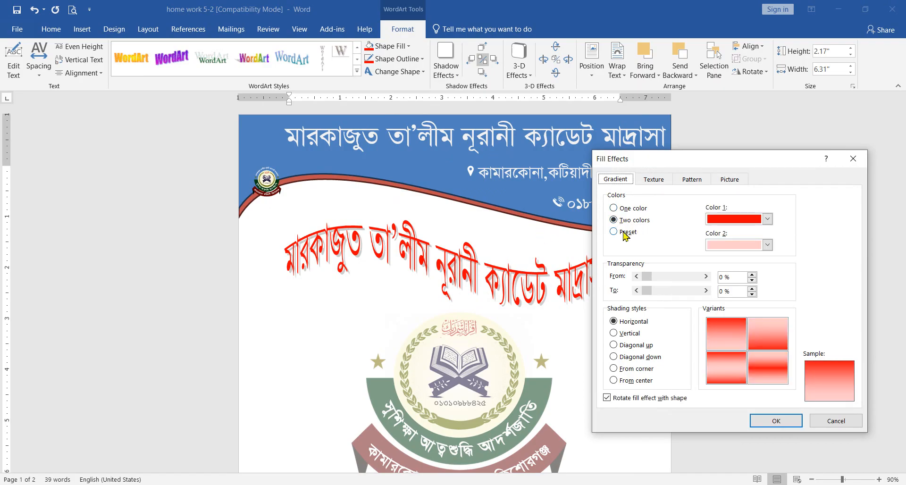
left_click(615, 209)
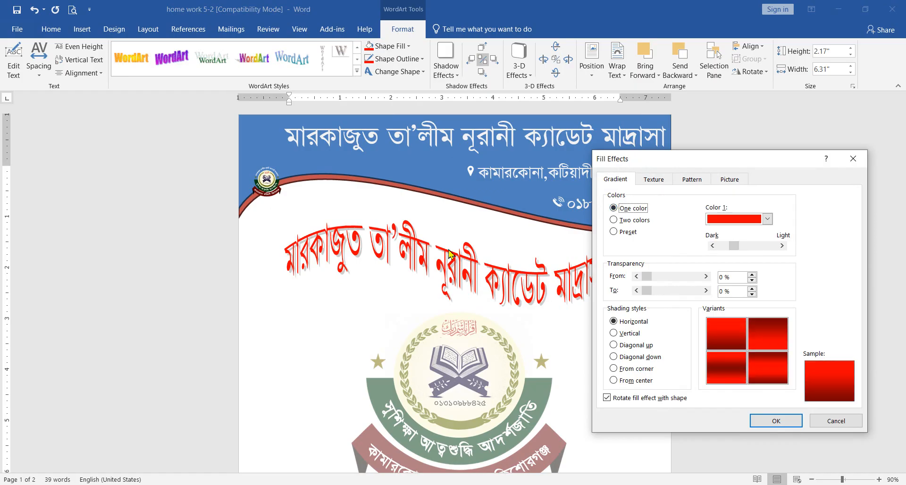
left_click(614, 220)
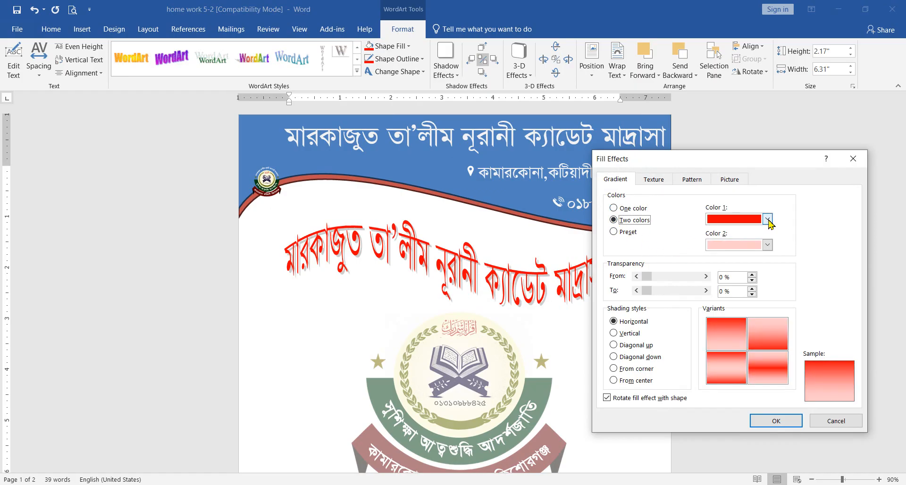
left_click(767, 244)
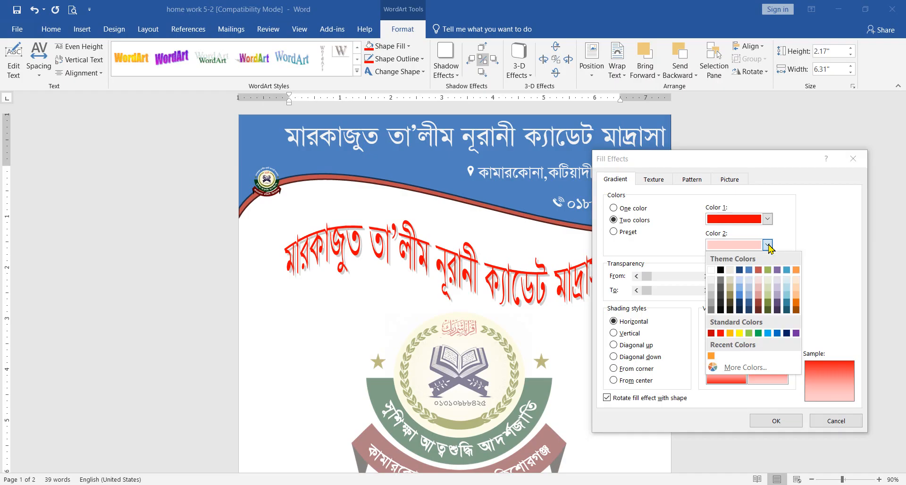
left_click(777, 333)
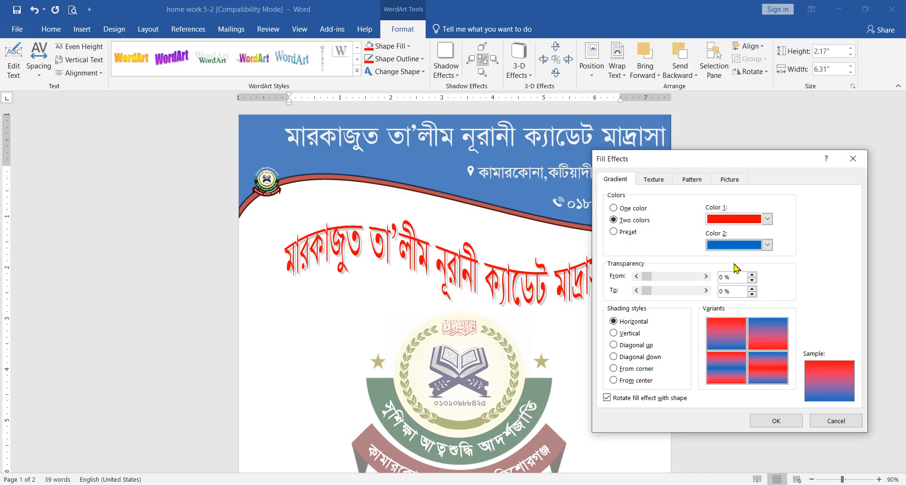
left_click(775, 419)
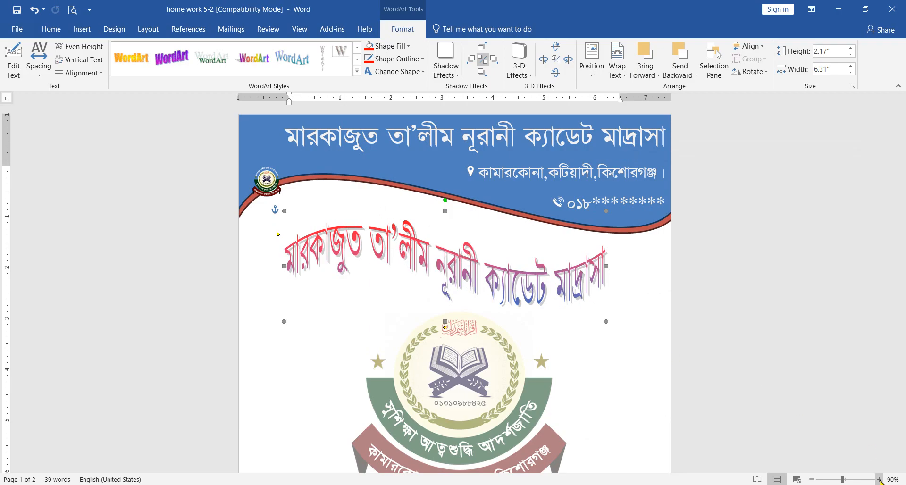
Change the WordArt gradient's second color to dark navy and apply the horizontal variant with navy above red
left_click(879, 480)
left_click(879, 480)
left_click(879, 480)
left_click(879, 480)
left_click(466, 288)
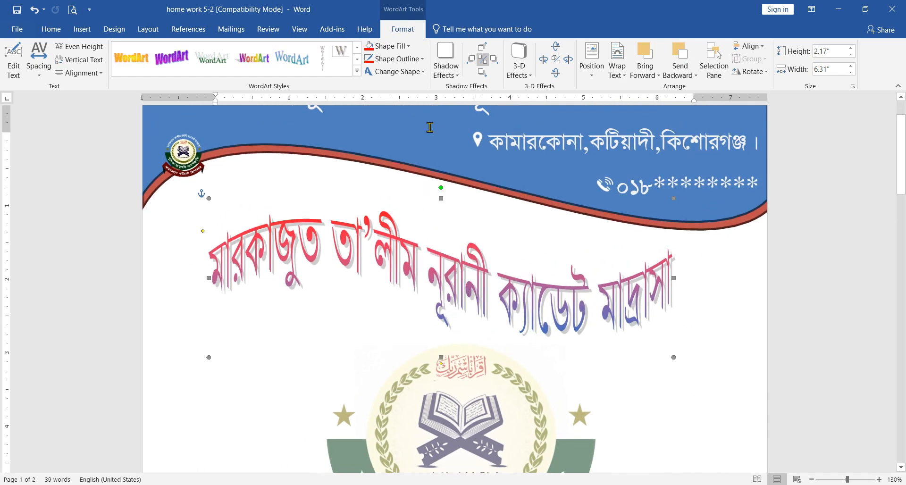
left_click(409, 46)
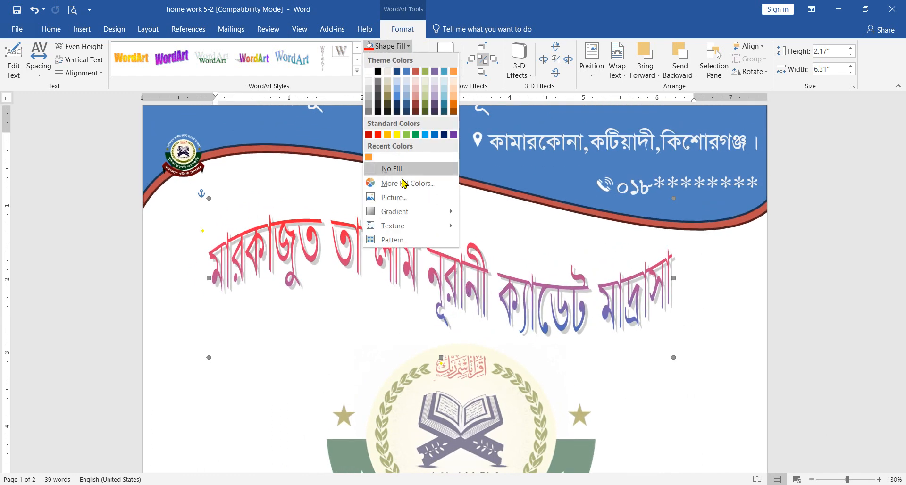
mouse_move(401, 211)
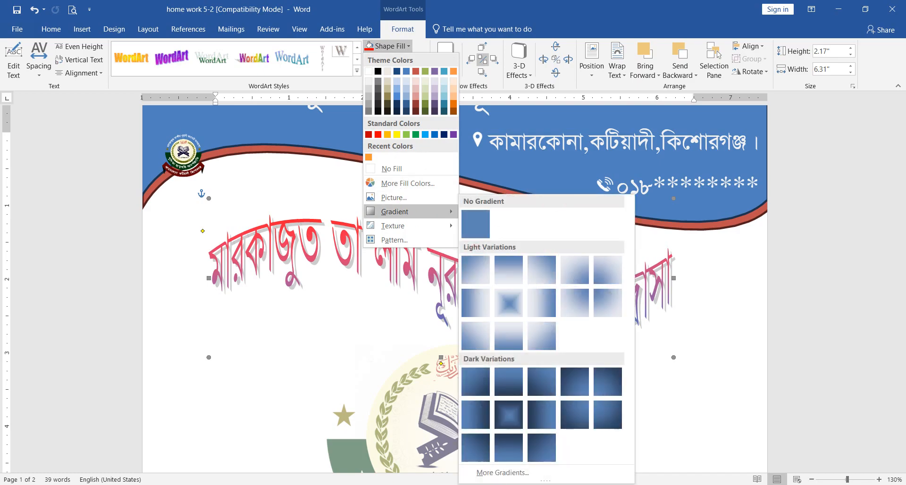
left_click(501, 472)
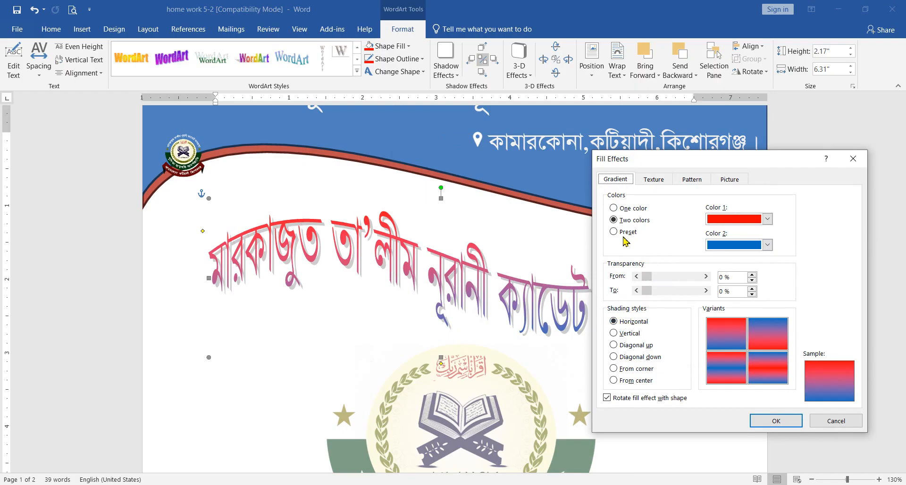
left_click(768, 245)
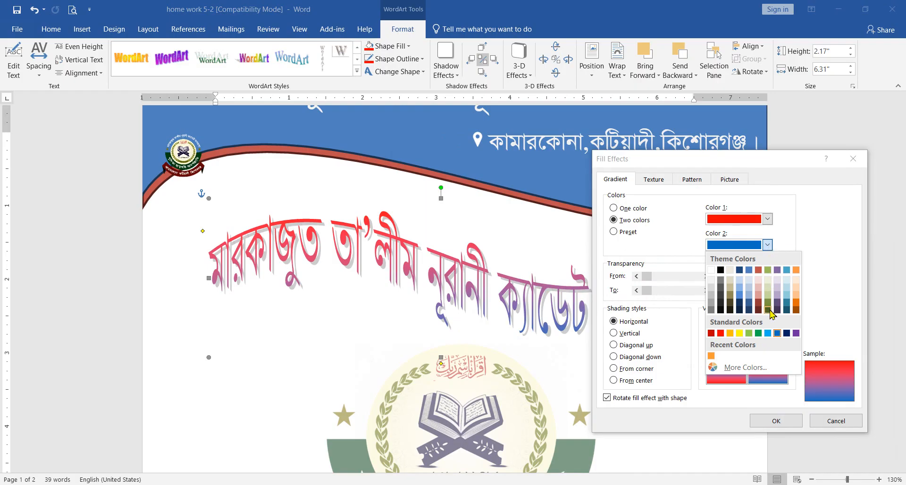
left_click(739, 310)
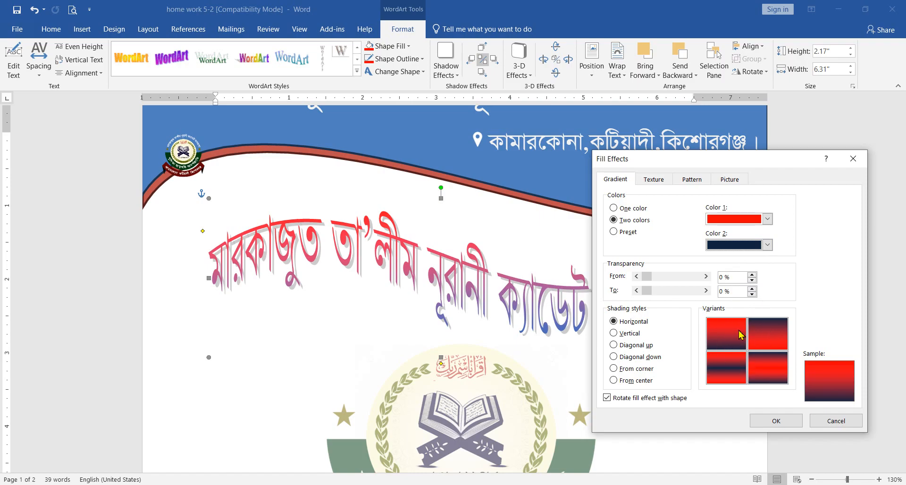
left_click(765, 333)
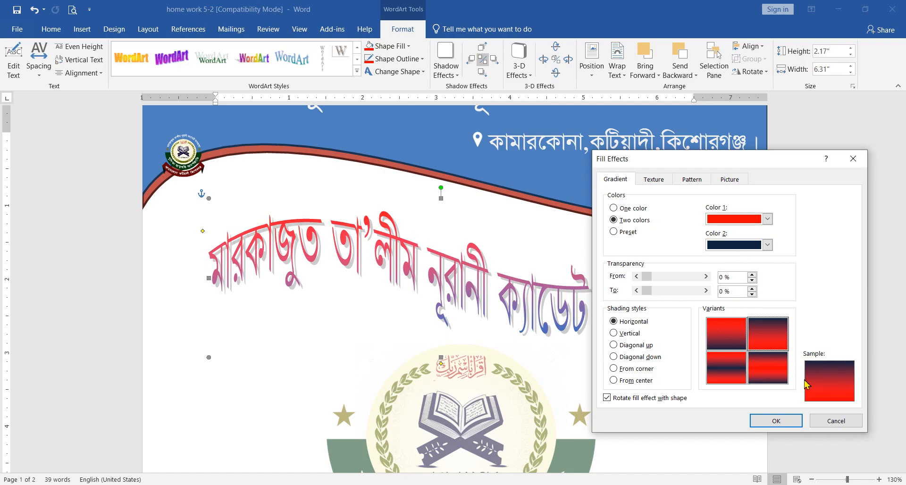
left_click(776, 420)
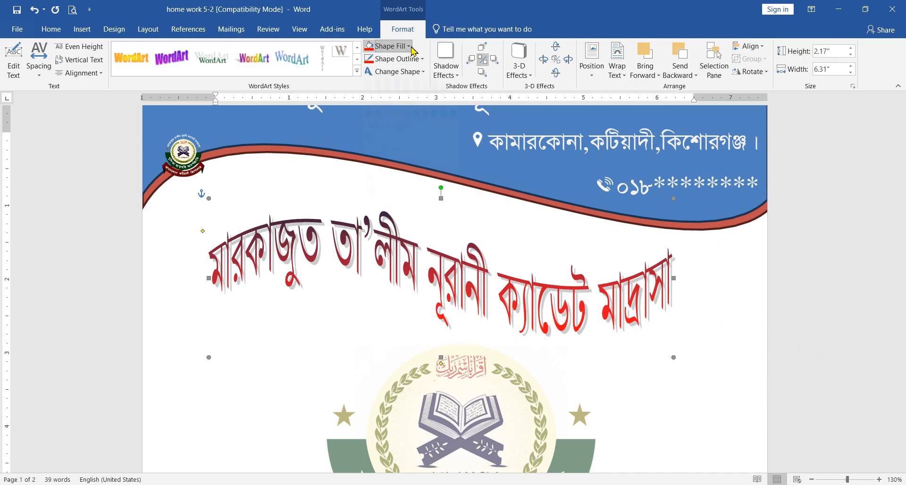
Fill the WordArt madrasa name with the Water droplets texture
left_click(411, 48)
mouse_move(401, 211)
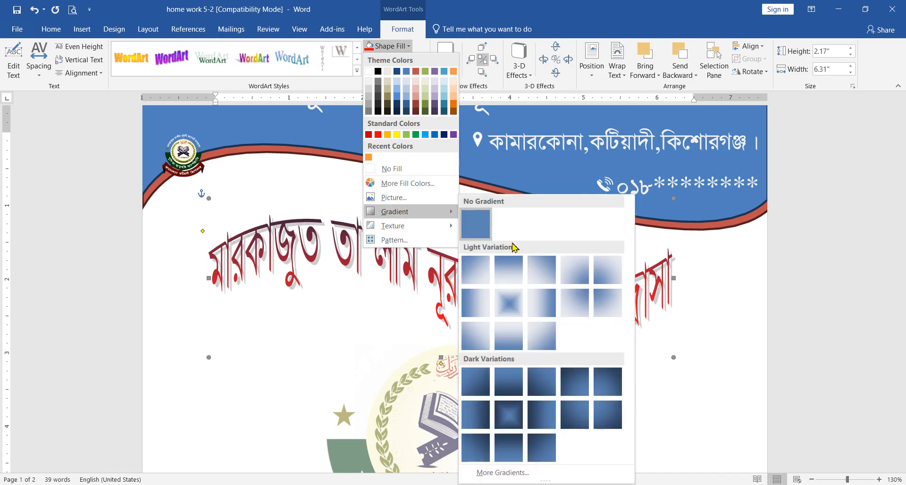
left_click(503, 472)
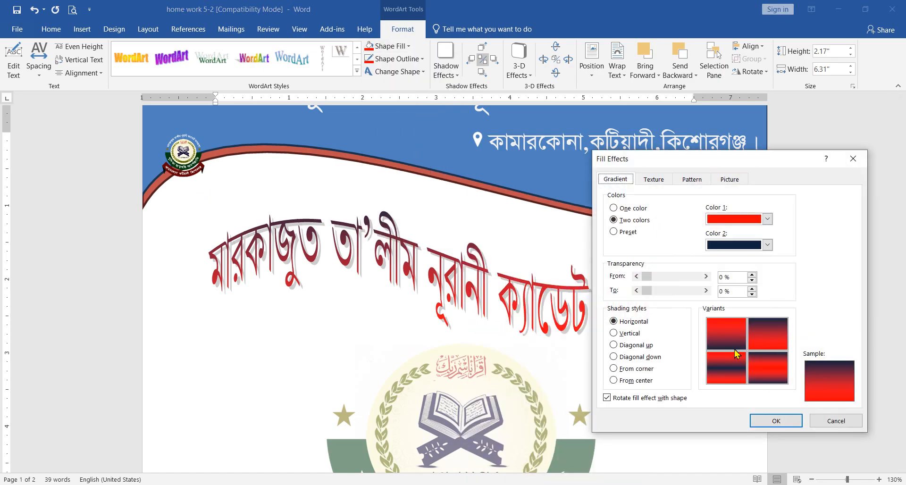
left_click(653, 182)
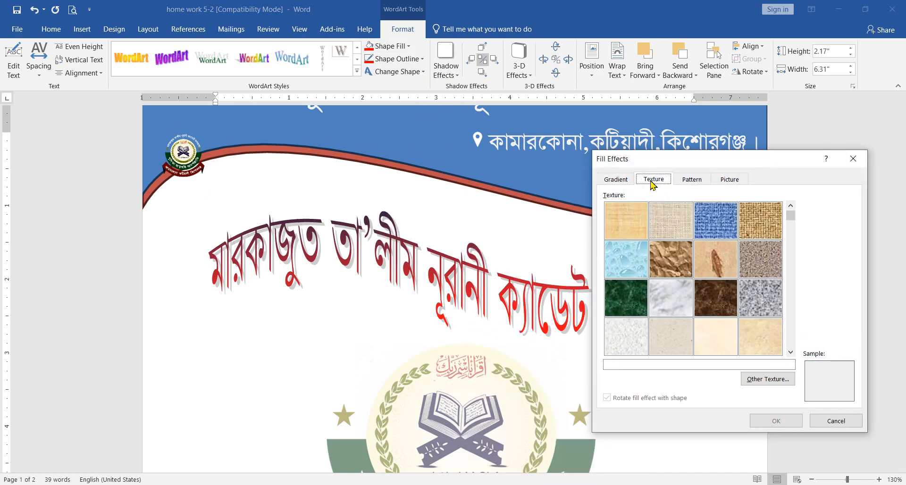
left_click(615, 179)
left_click(653, 180)
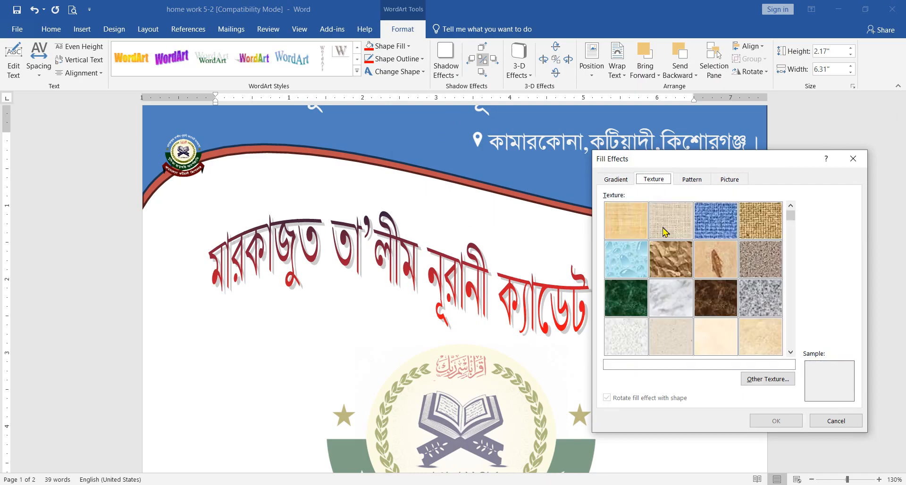
left_click(632, 264)
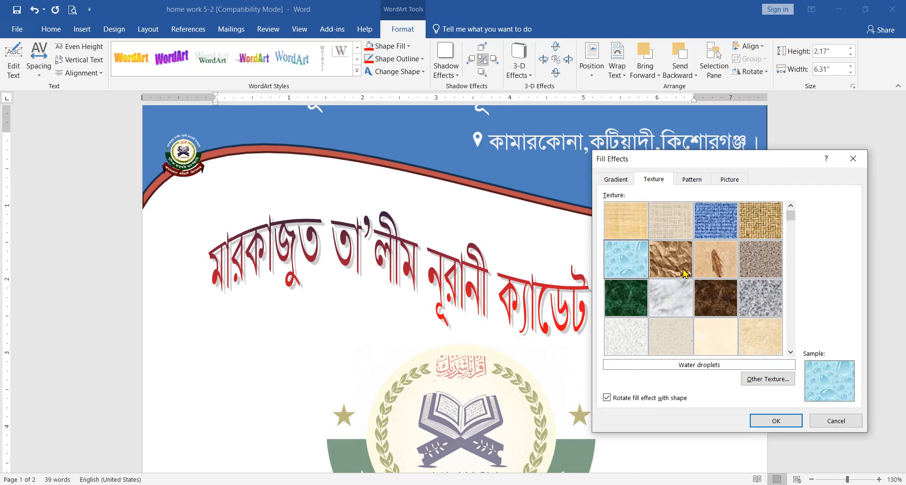
left_click(796, 421)
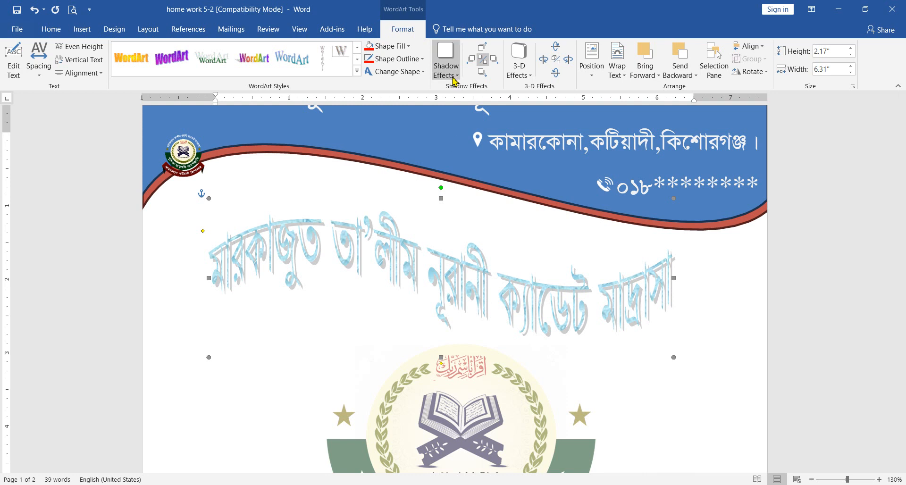
Fill the WordArt with the Dotted: 10% pattern, using the light cyan foreground and dark navy background
left_click(391, 46)
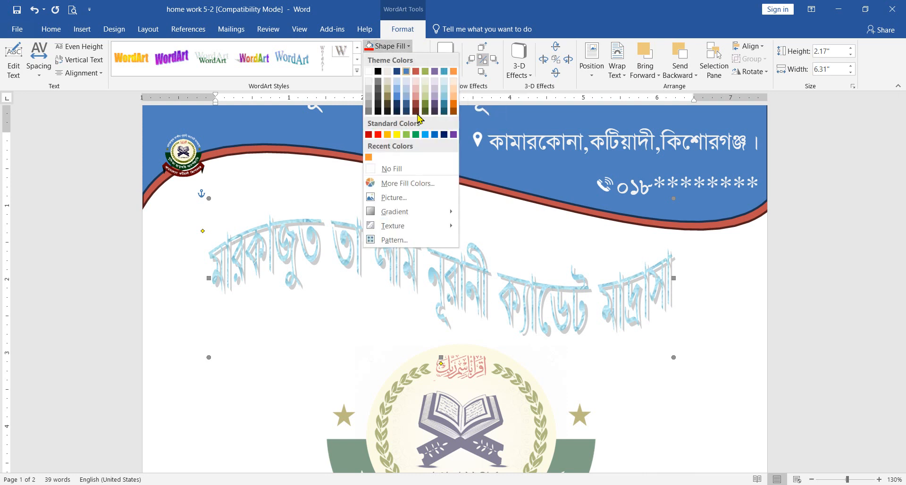
mouse_move(402, 211)
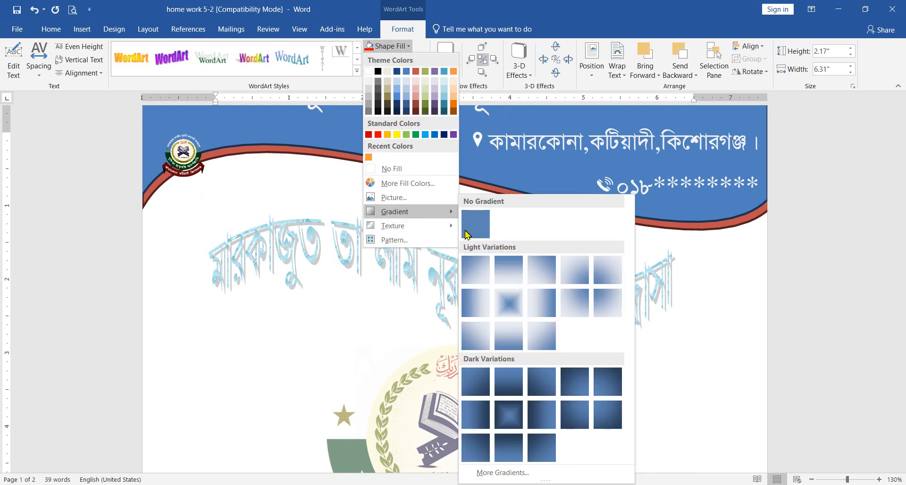
left_click(486, 473)
left_click(653, 178)
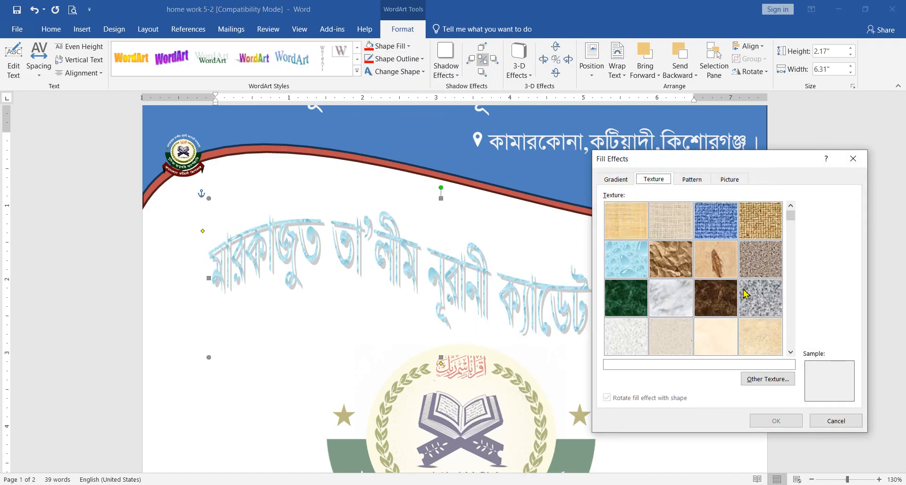
left_click(692, 180)
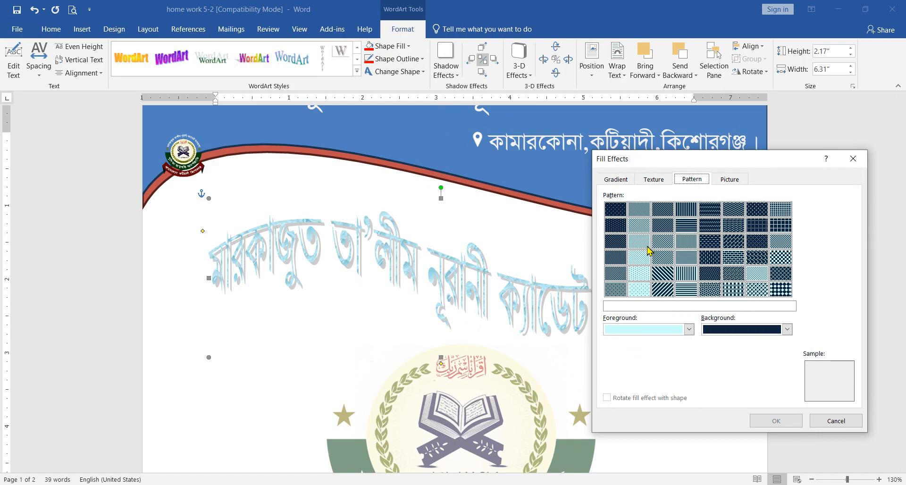
left_click(614, 227)
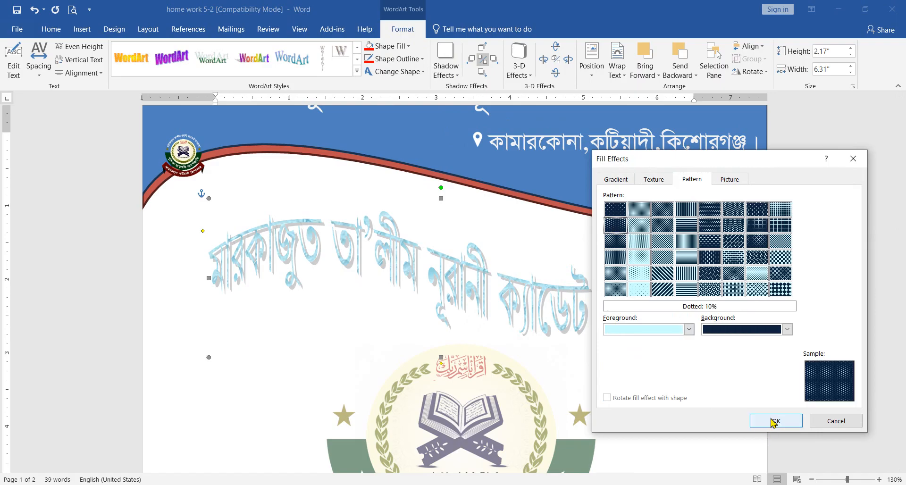
left_click(774, 421)
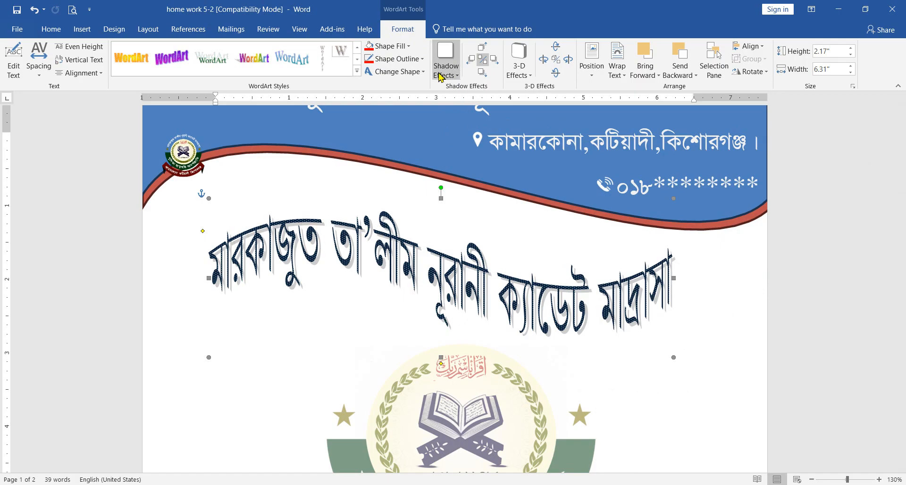
left_click(390, 46)
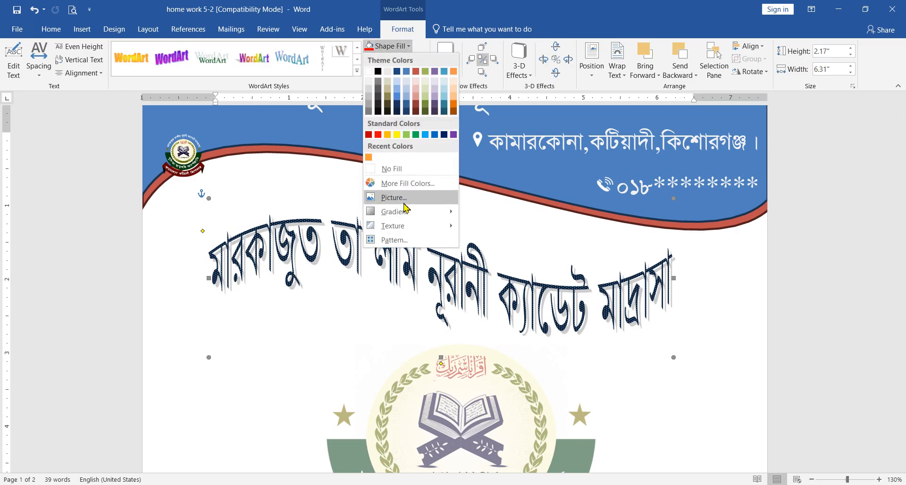
mouse_move(406, 212)
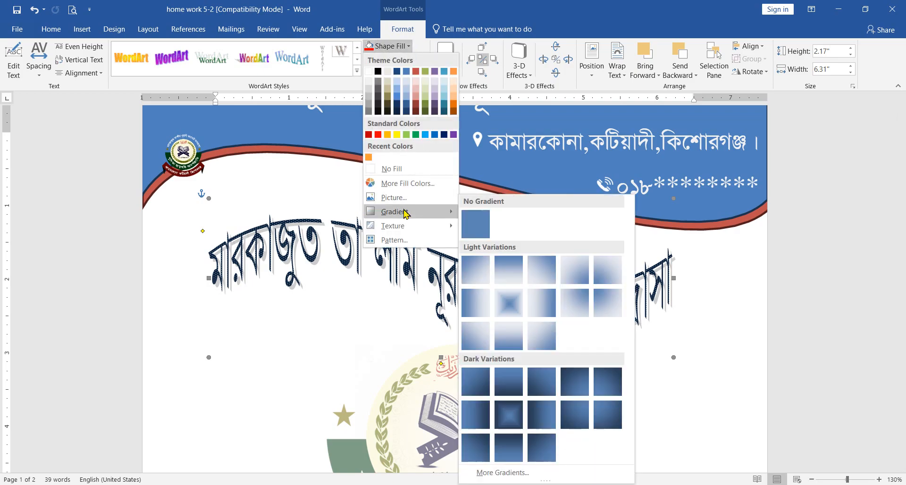
left_click(515, 472)
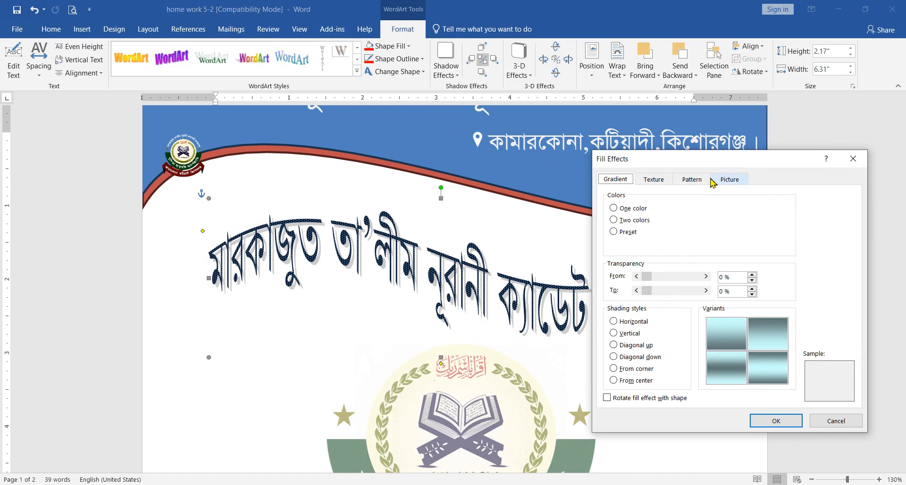
left_click(736, 182)
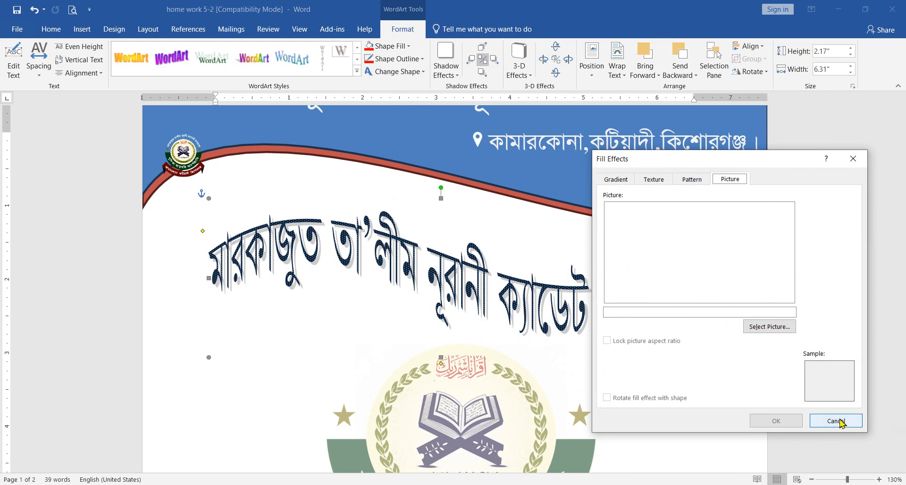
left_click(835, 421)
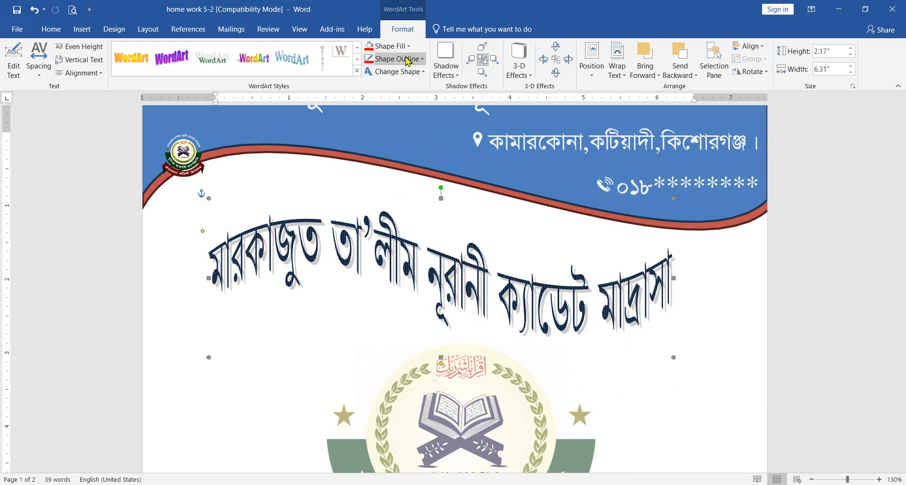
Fill the WordArt madrasa name with solid standard red and give it a standard yellow outline
left_click(409, 46)
left_click(379, 135)
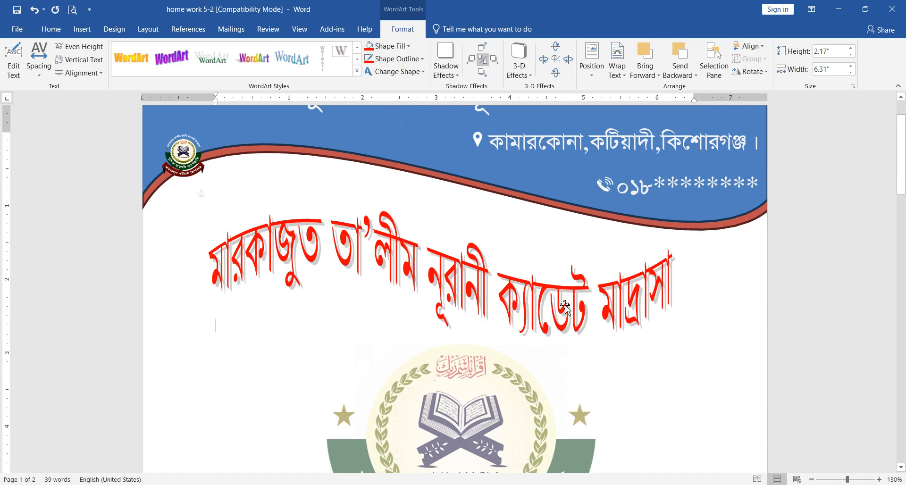
left_click(538, 304)
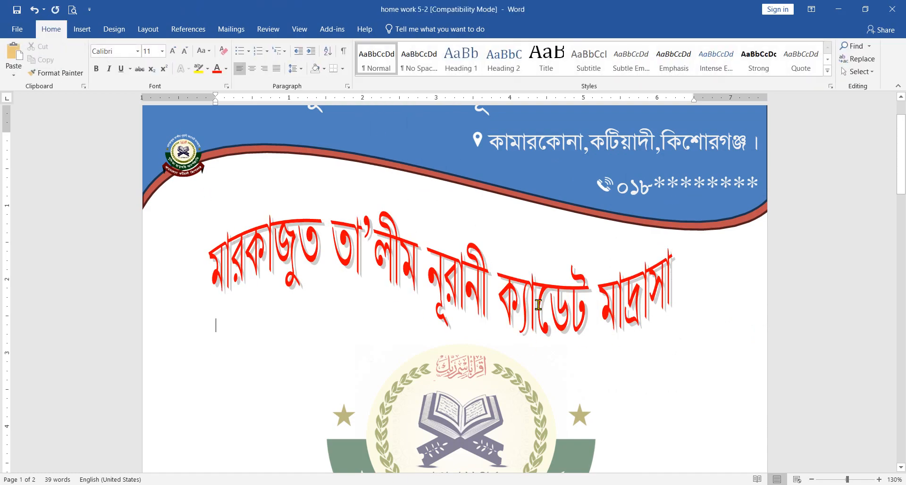
left_click(565, 329)
left_click(401, 29)
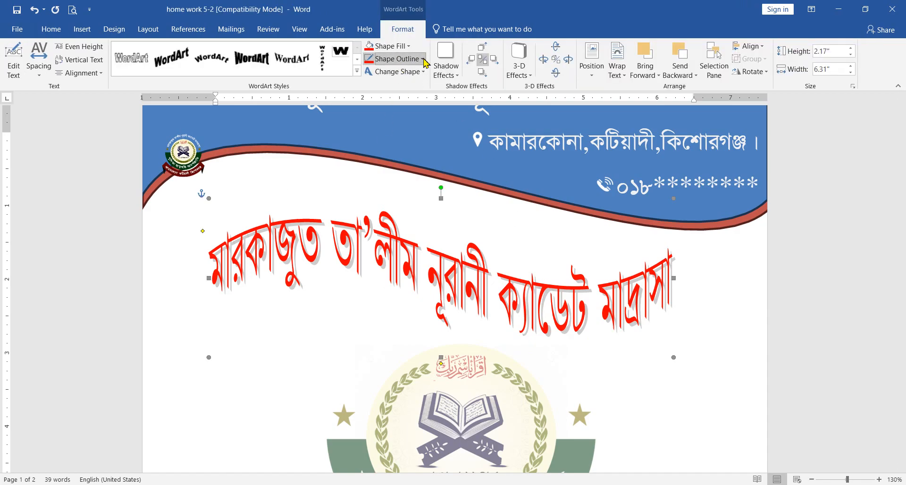
left_click(423, 61)
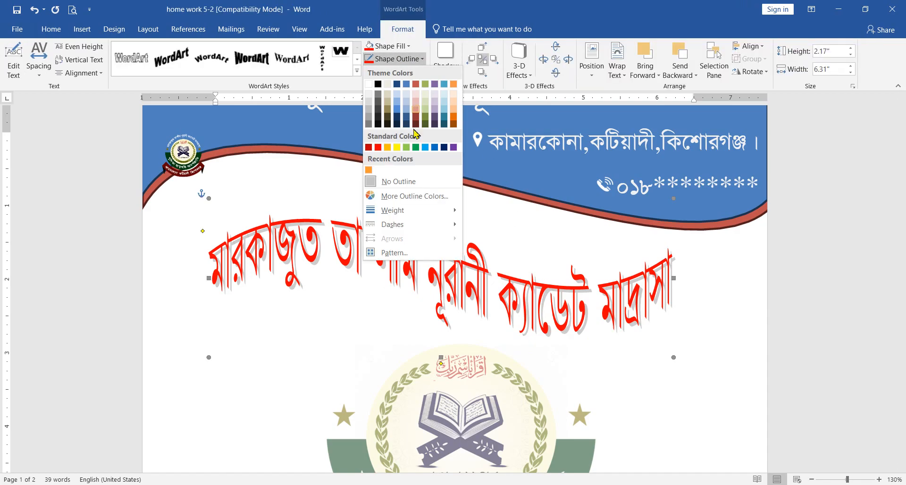
left_click(397, 148)
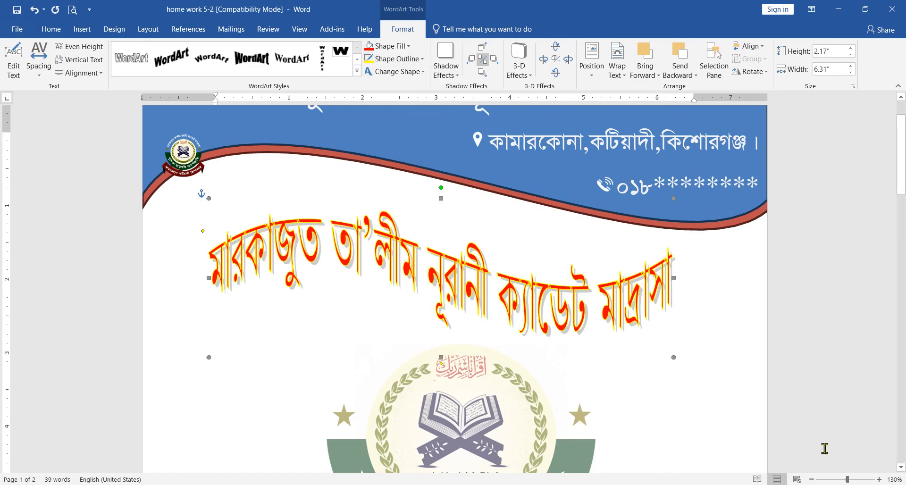
Examine the yellow outline around the red WordArt letters up close, ending at 160% zoom
left_click(879, 480)
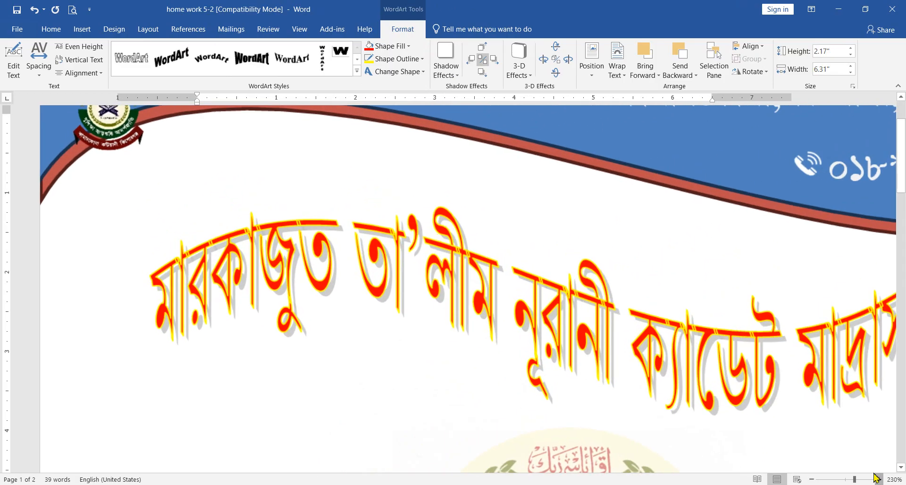
left_click(279, 264)
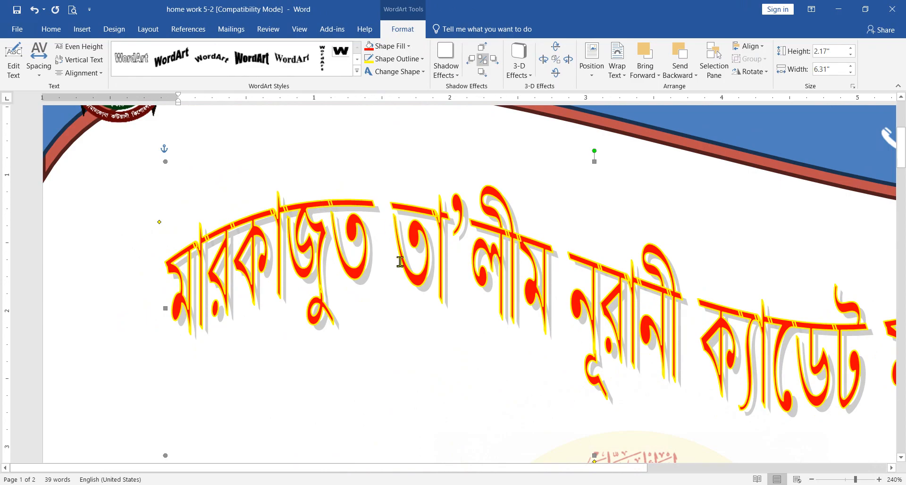
left_click(812, 480)
left_click(811, 480)
left_click(812, 479)
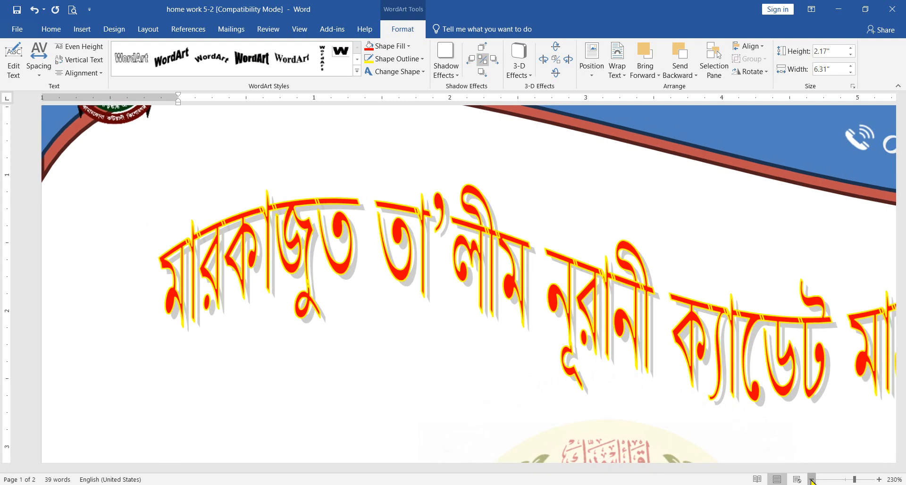
left_click(812, 480)
left_click(812, 480)
left_click(812, 480)
left_click(812, 480)
left_click(811, 480)
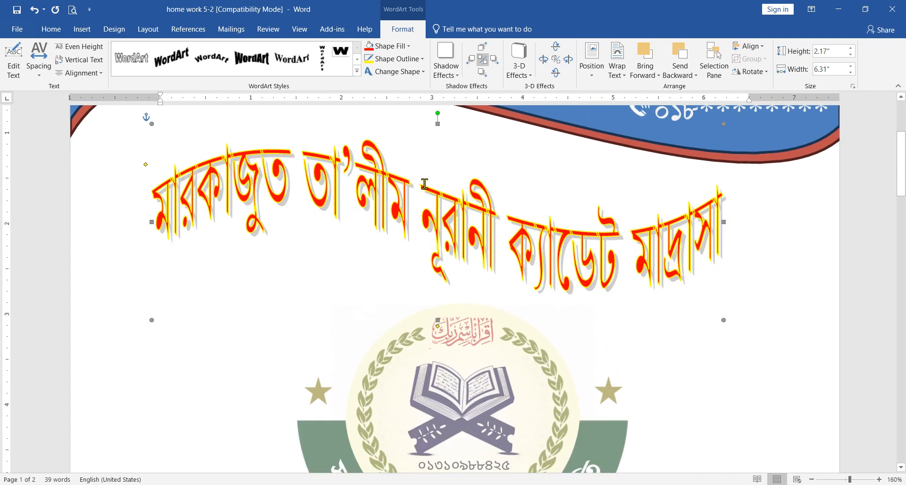
left_click(419, 72)
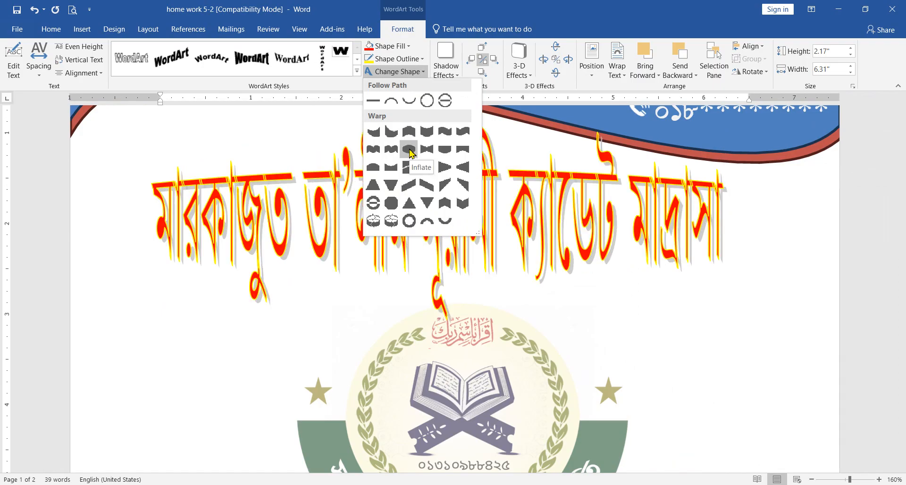
left_click(391, 100)
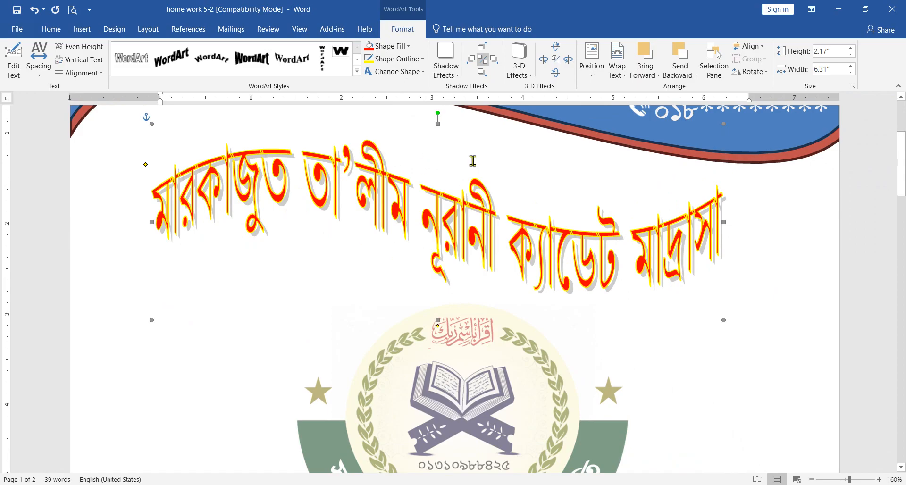
left_click(450, 73)
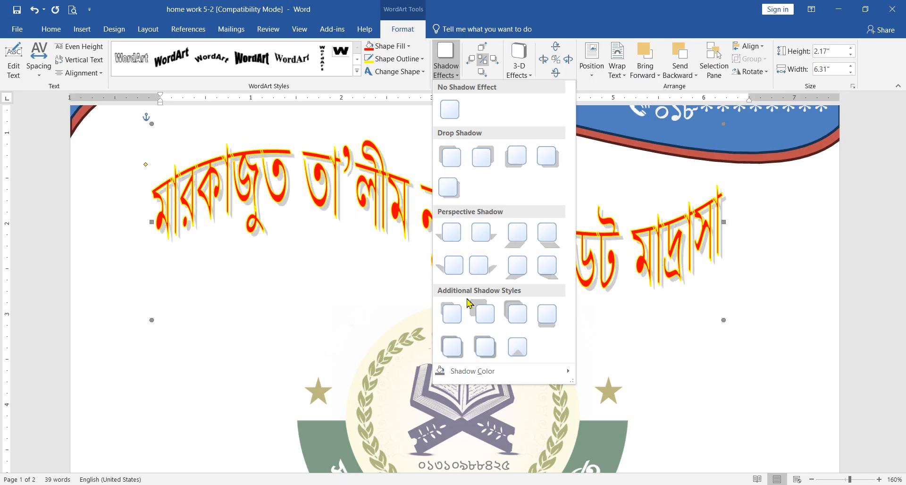
left_click(498, 75)
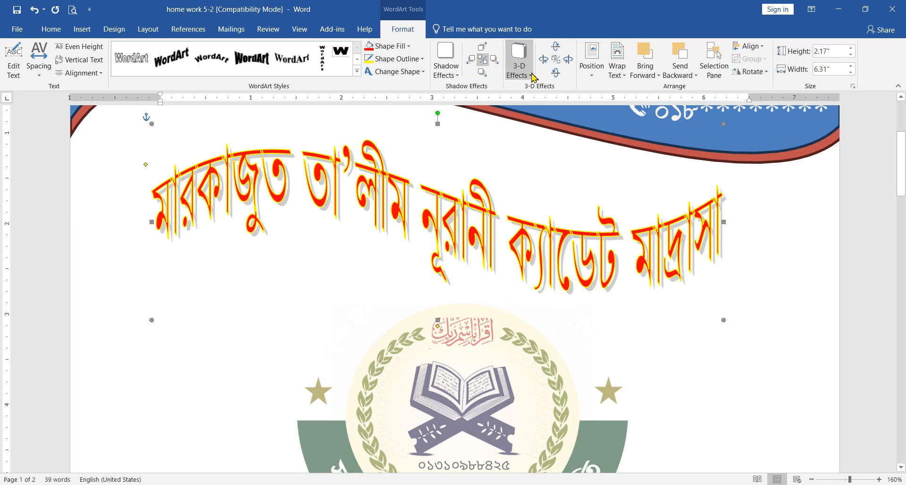
left_click(533, 77)
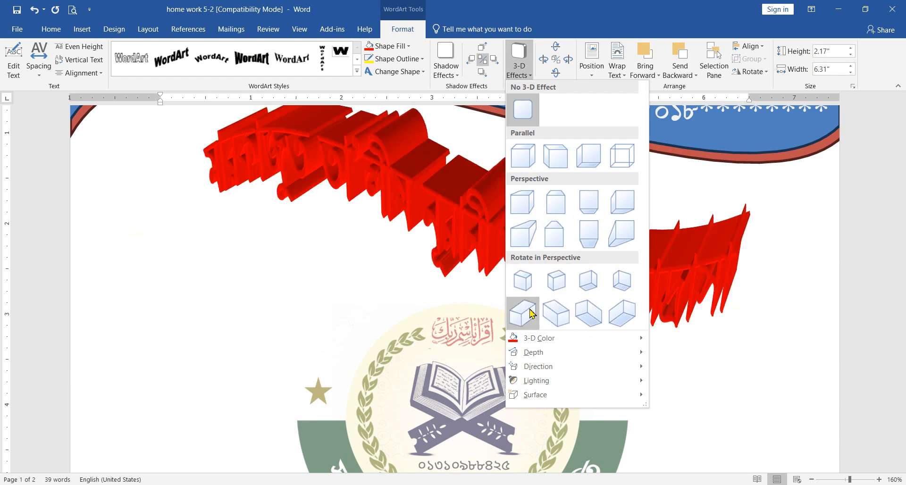
left_click(376, 267)
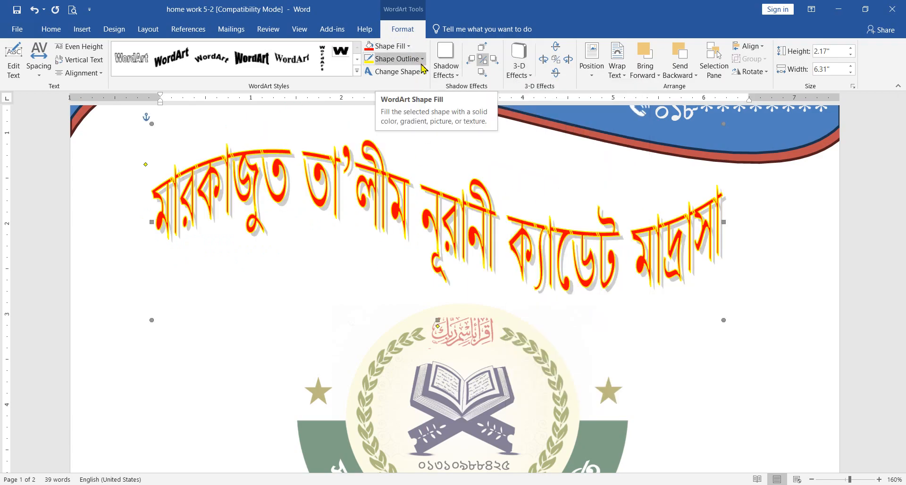
Change the WordArt to the straight Follow Path shape and reduce its height to about 1.41" from the upper edge
left_click(395, 71)
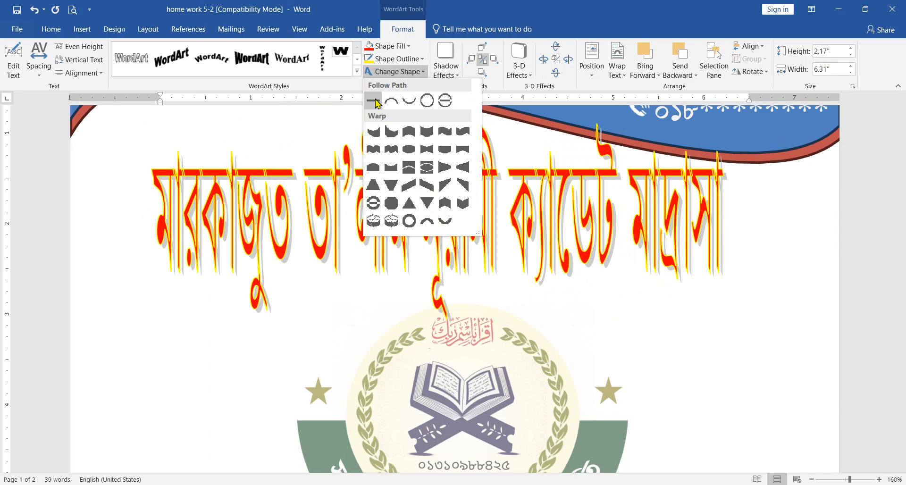
left_click(376, 101)
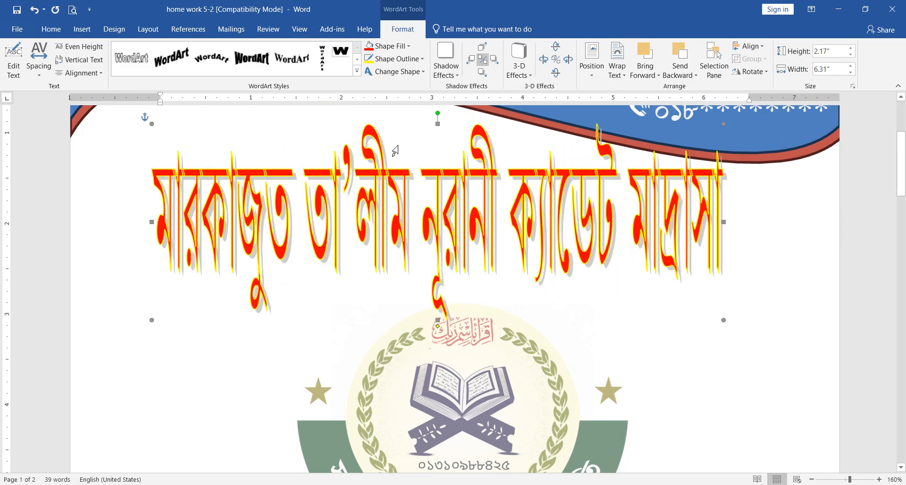
left_click_drag(437, 124, 440, 192)
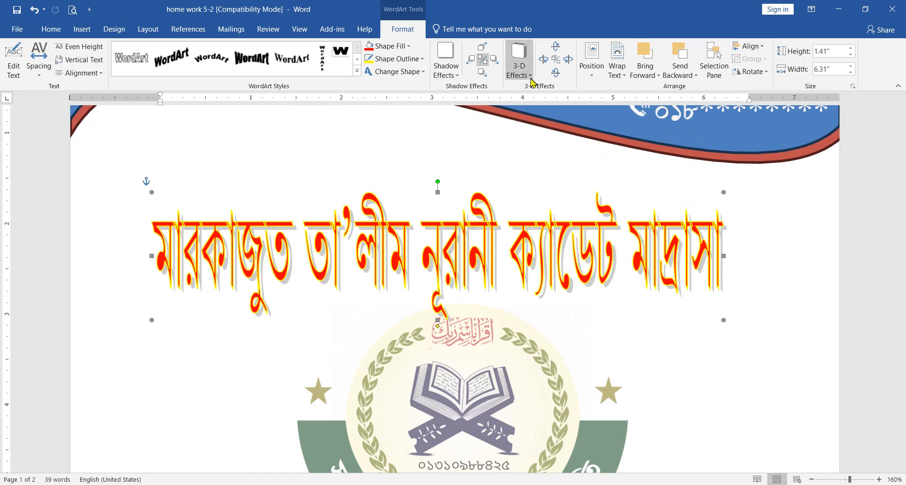
Apply the first second-row Rotate in Perspective 3-D style to the WordArt and fill it with standard yellow
left_click(532, 83)
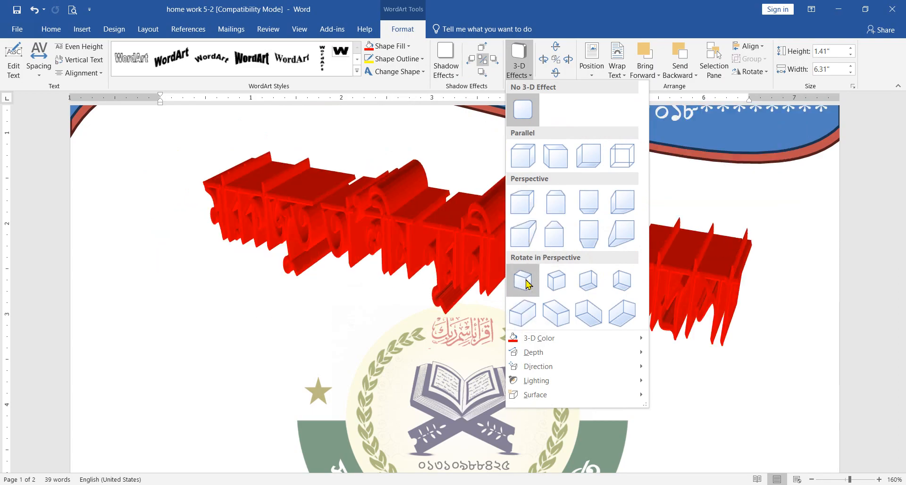
left_click(523, 311)
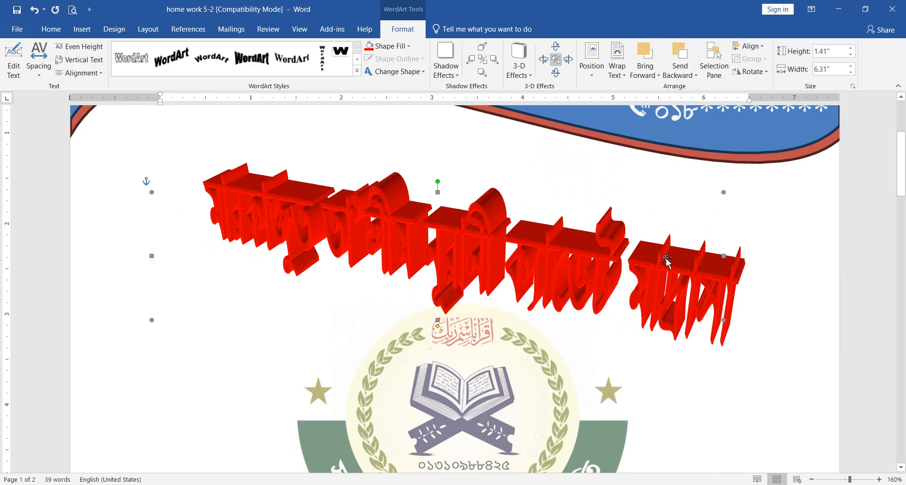
left_click(408, 46)
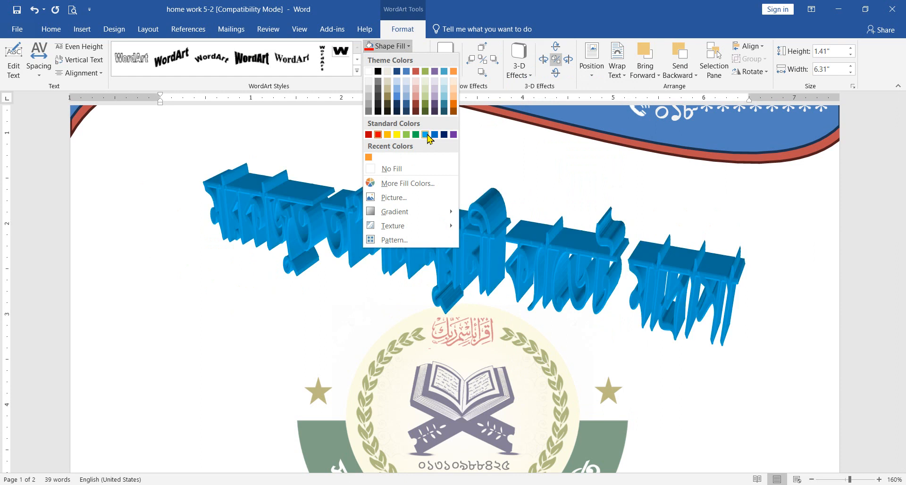
left_click(397, 135)
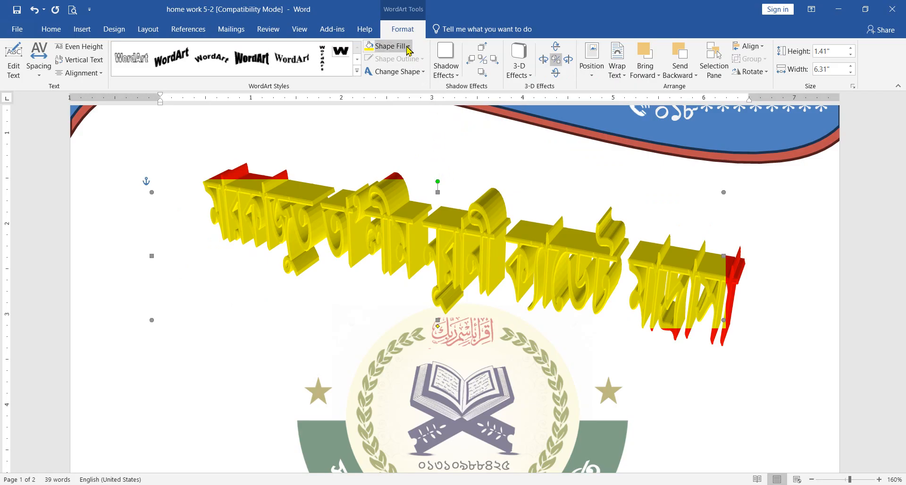
Fill the 3-D WordArt with standard orange and move it slightly lower, over the upper part of the emblem
left_click(408, 46)
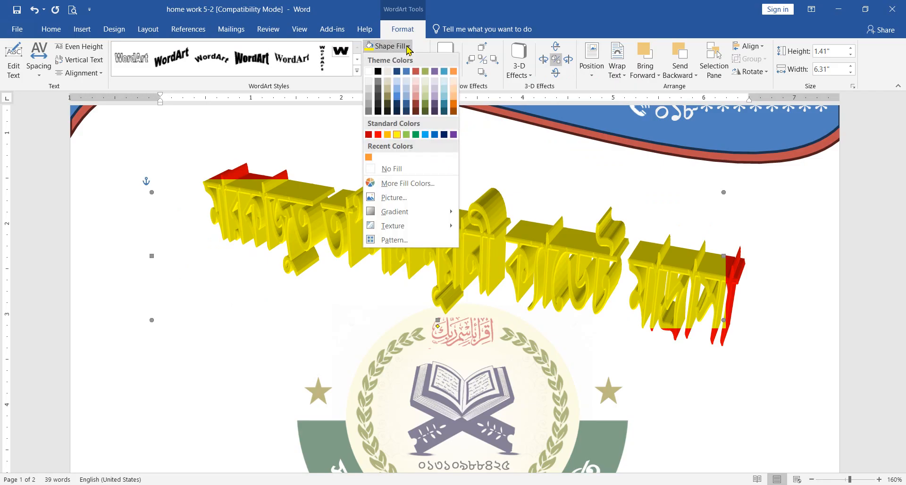
left_click(387, 135)
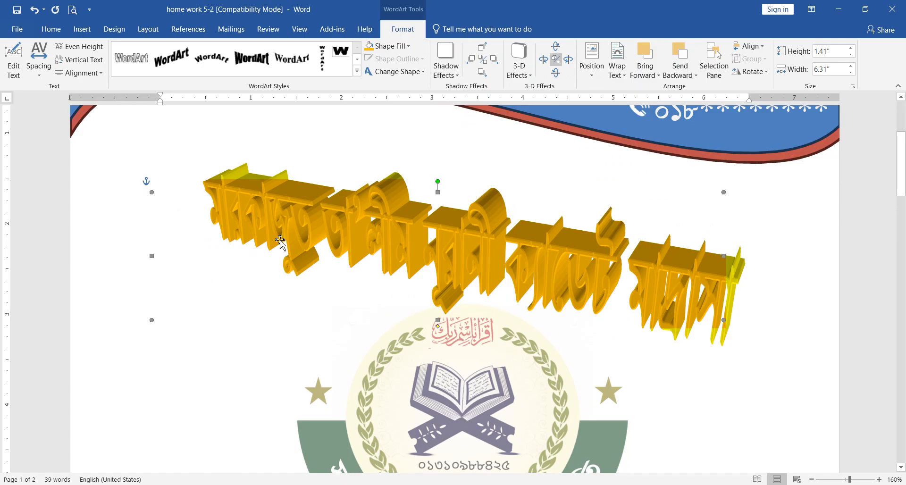
left_click(299, 147)
left_click_drag(421, 233, 420, 264)
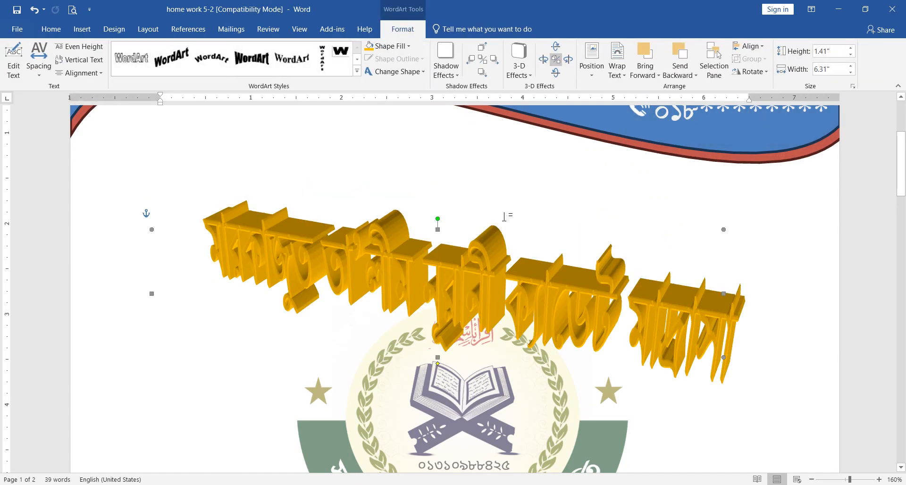
Change the fill of the repositioned 3-D WordArt to standard yellow and deselect it
left_click(519, 214)
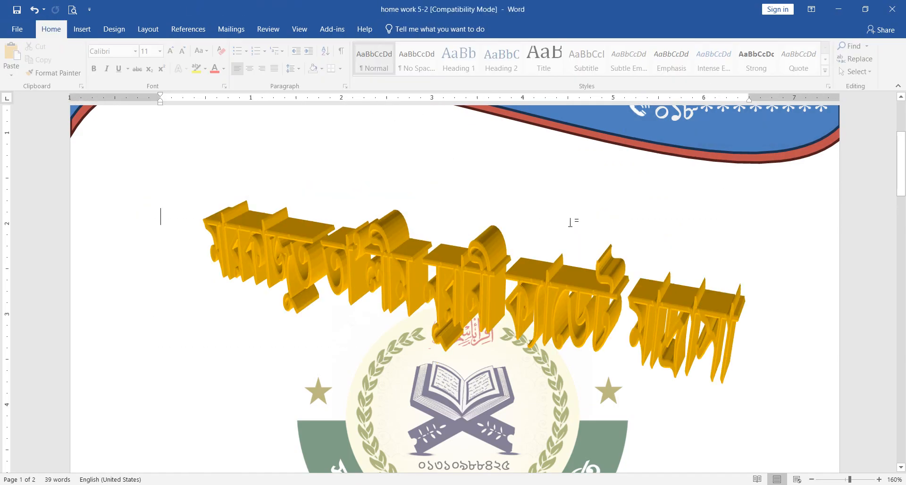
left_click(489, 258)
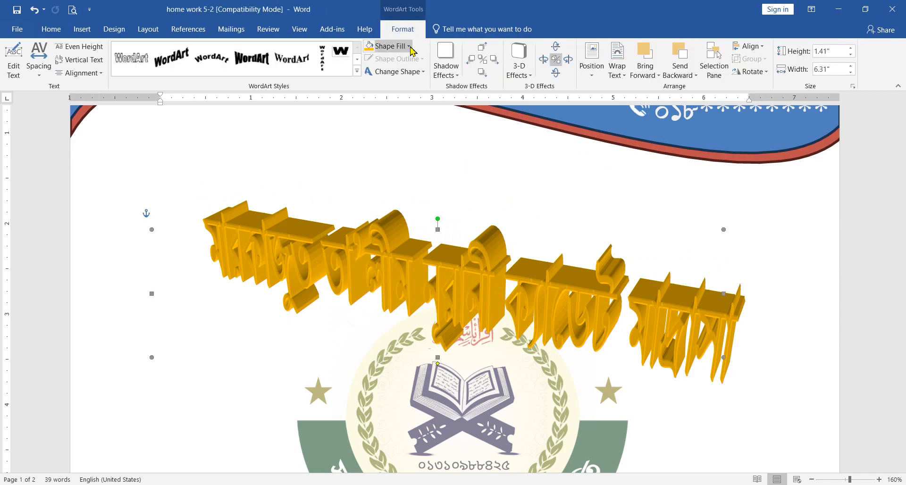
left_click(409, 46)
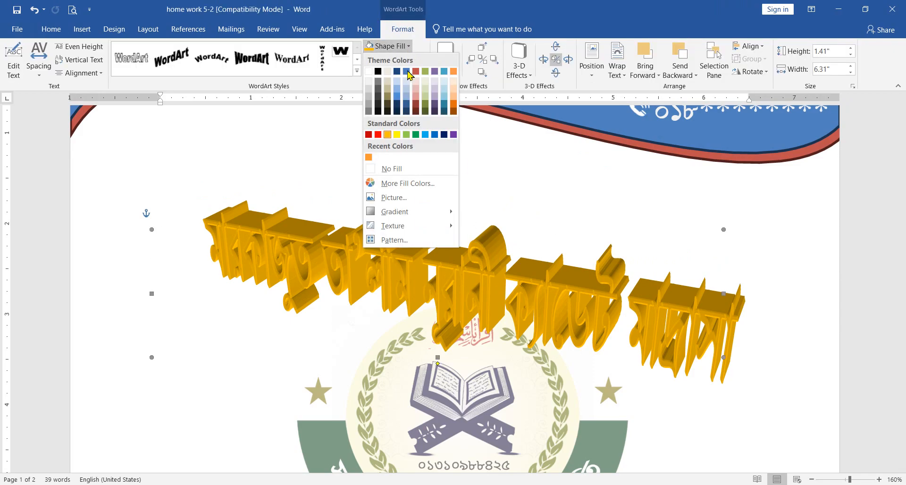
left_click(397, 135)
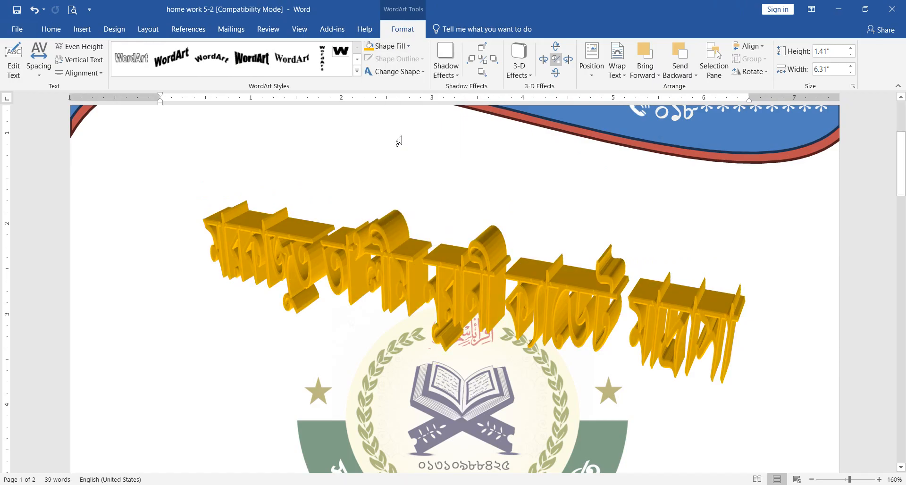
left_click(448, 185)
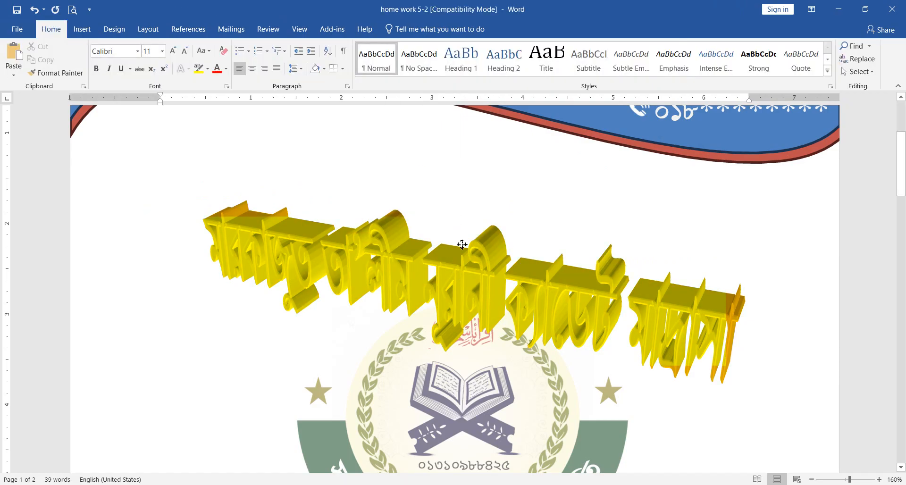
Apply the second first-row Perspective 3-D style to the yellow WordArt
left_click(458, 264)
key("Down")
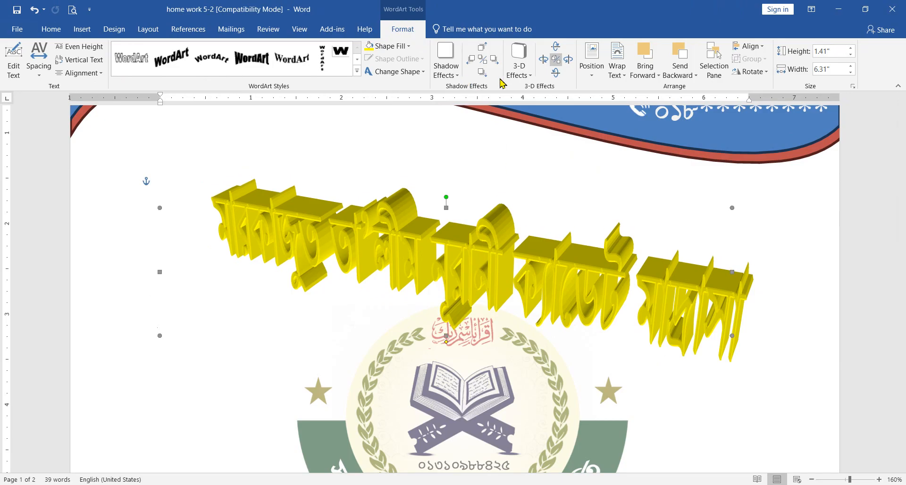
left_click(529, 77)
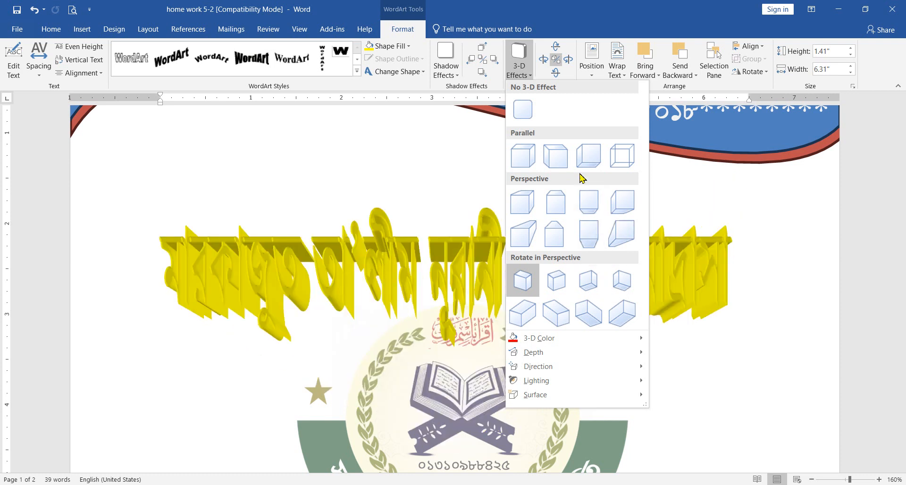
left_click(555, 203)
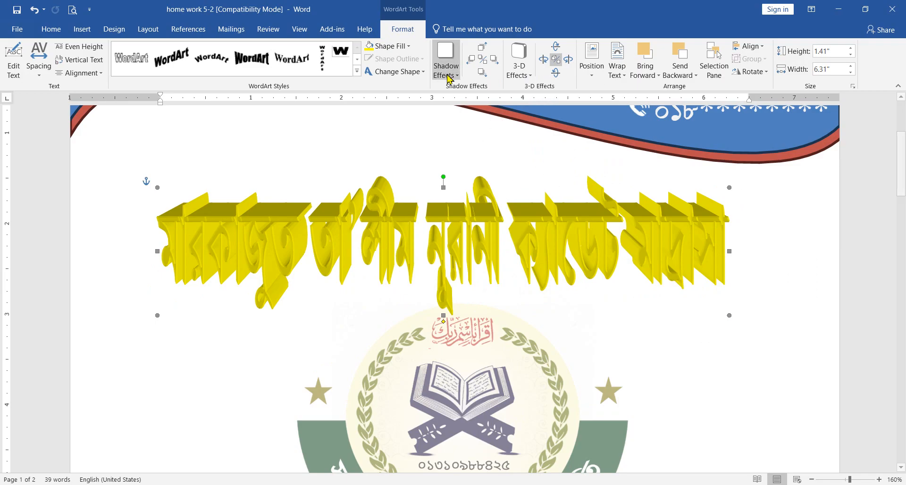
Fill the 3-D WordArt with standard red and deselect it
left_click(409, 47)
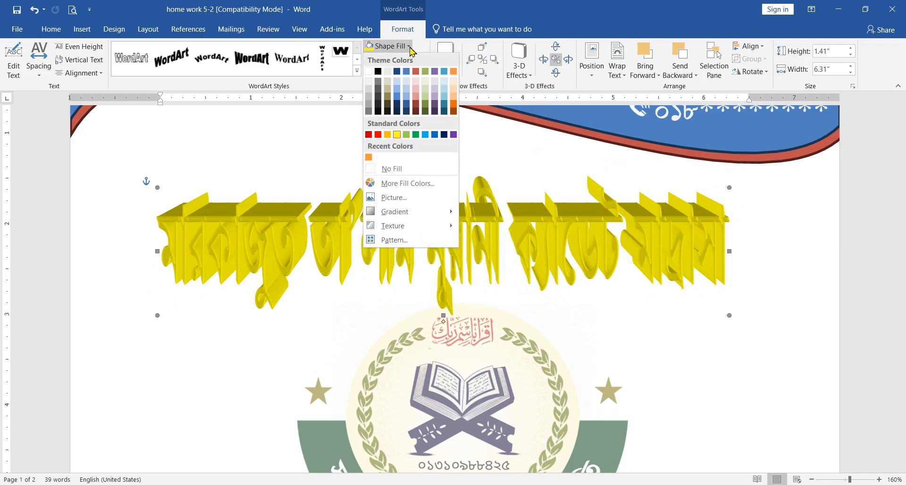
left_click(378, 135)
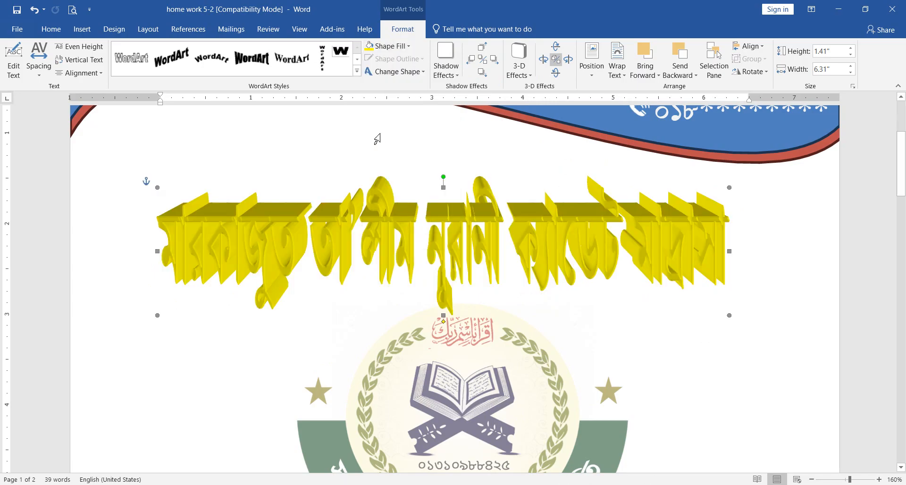
left_click(659, 311)
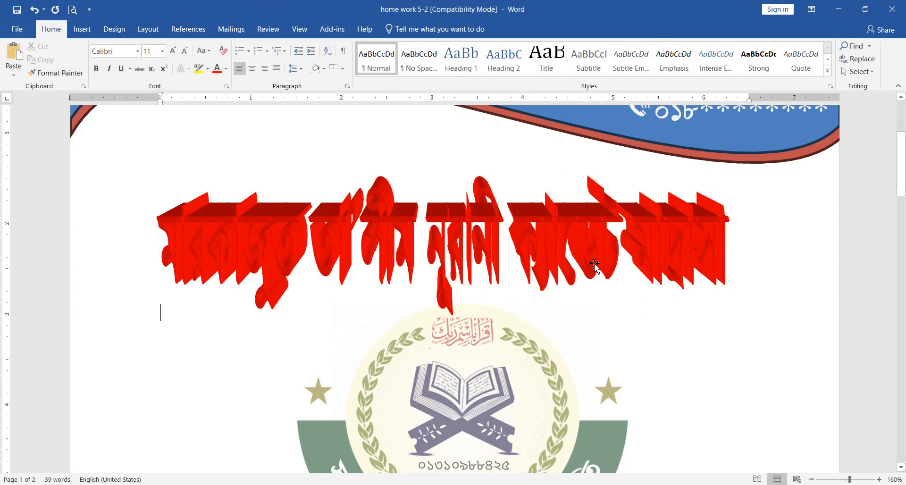
left_click(556, 256)
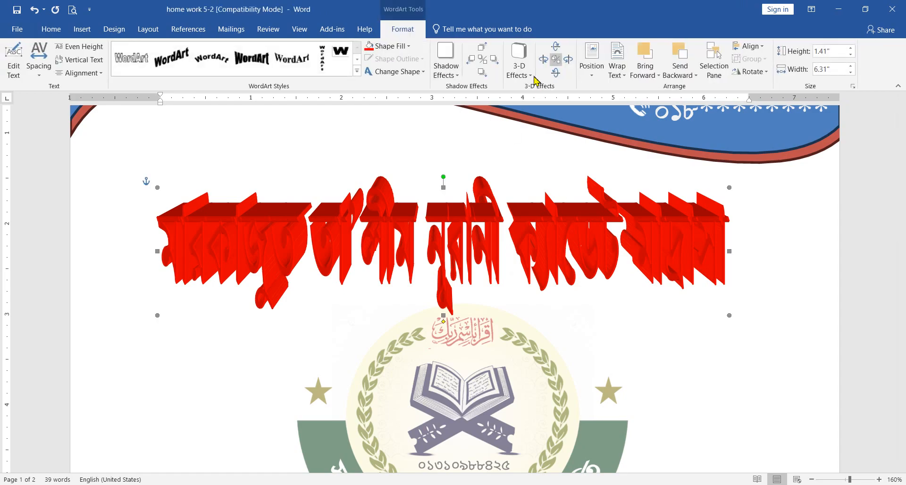
left_click(532, 77)
left_click(532, 77)
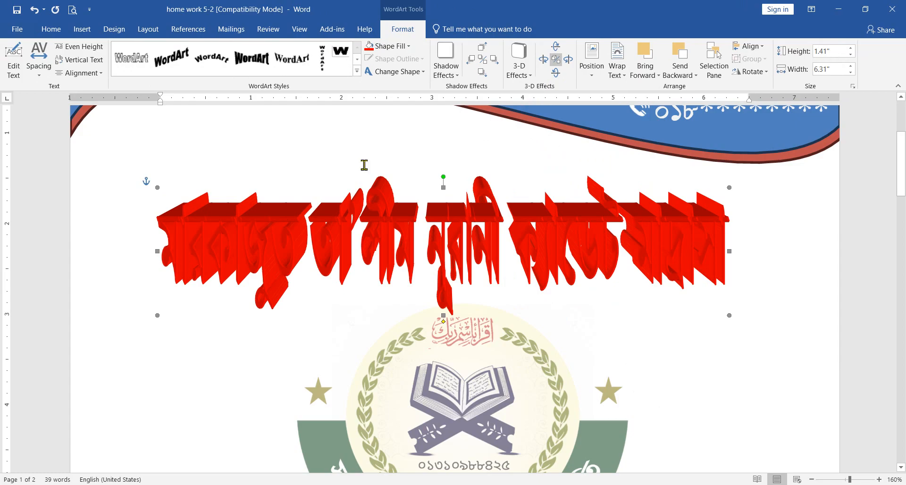
Switch to the Downloads folder and open the home work 5 letterhead document
left_click(363, 165)
left_click(380, 207)
left_click(338, 155)
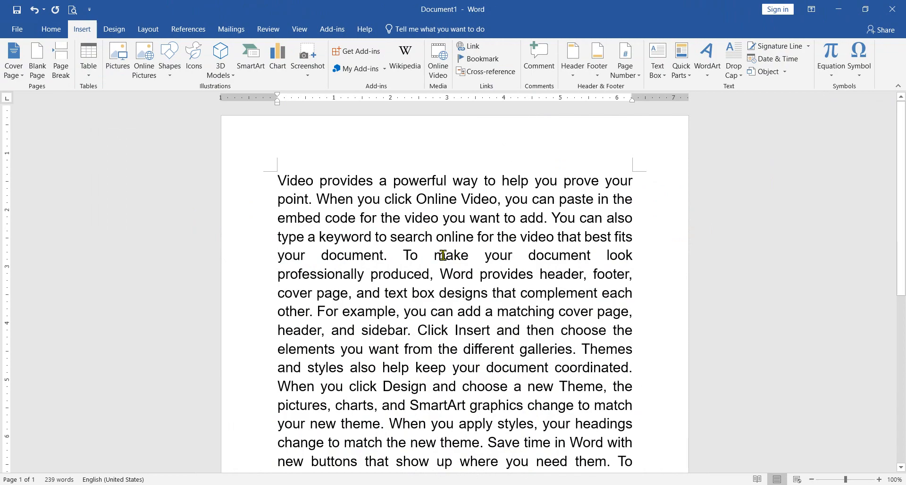
scroll(439, 260, "down", 5)
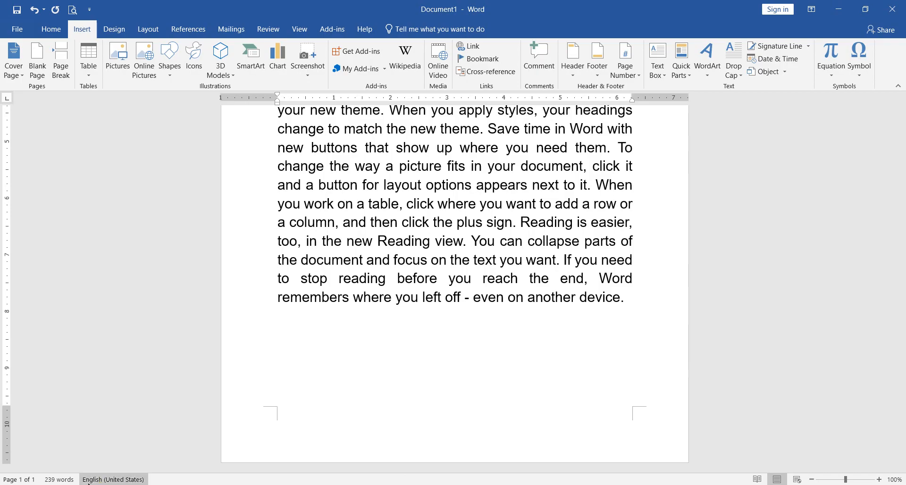
mouse_move(119, 477)
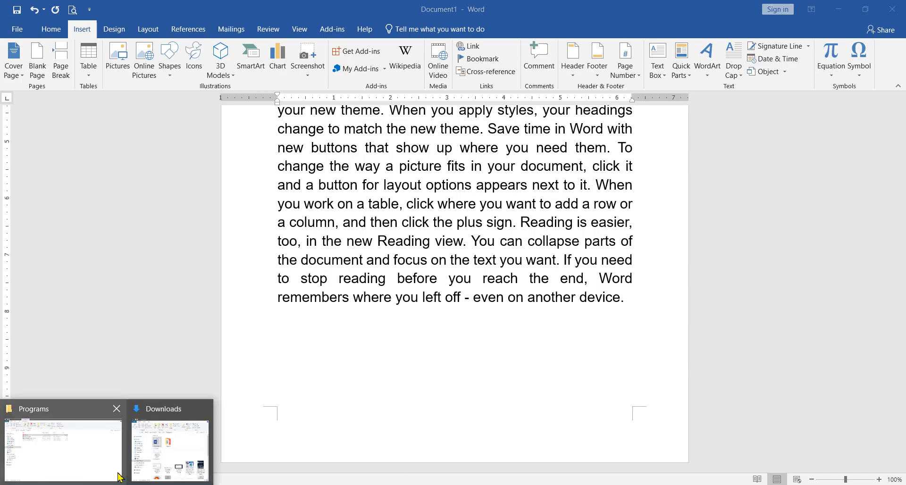
left_click(165, 456)
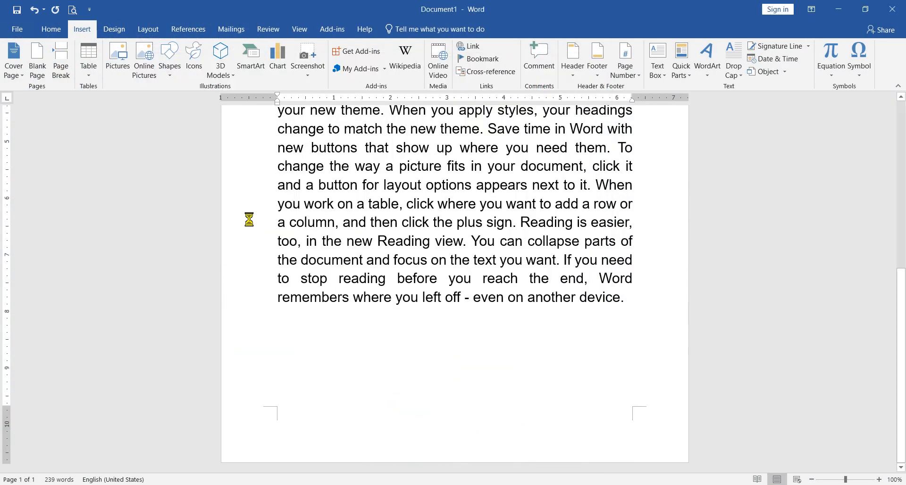
scroll(581, 313, "down", 5)
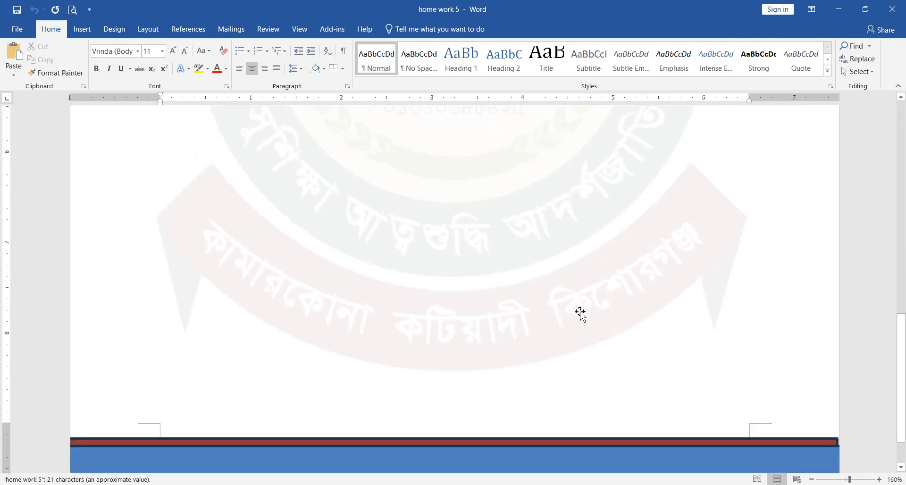
Look over the letterhead page from its upper edge and set the zoom to 140%
left_click(812, 480)
left_click(812, 480)
left_click(812, 480)
left_click(812, 480)
left_click(812, 480)
left_click(811, 480)
left_click(812, 480)
left_click(812, 480)
scroll(501, 331, "up", 4)
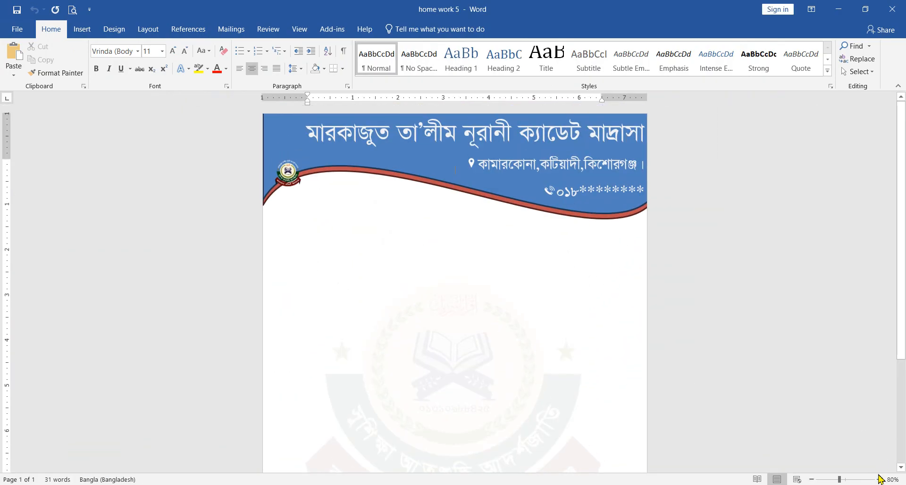
left_click(879, 480)
left_click(880, 480)
left_click(879, 480)
left_click(879, 479)
left_click(879, 479)
left_click(879, 480)
scroll(495, 326, "up", 1)
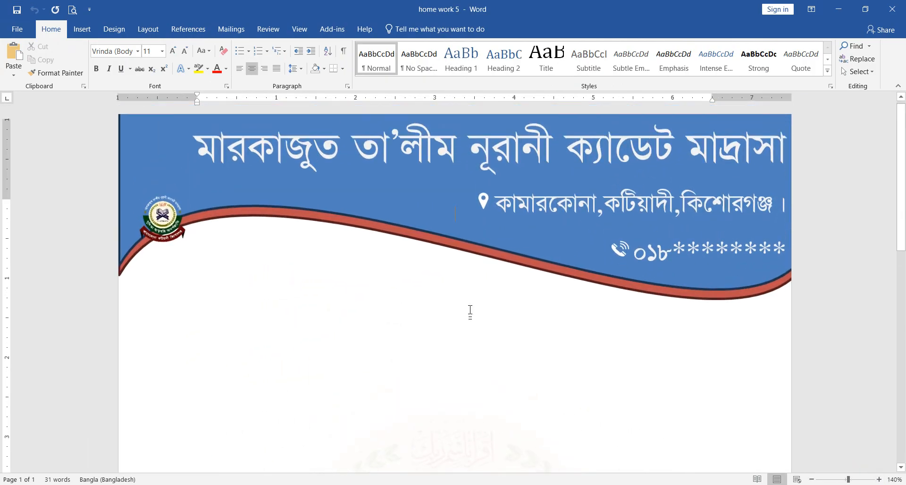
Review the Microsoft Office Signature Line setup and the available date and time formats, cancelling both without inserting anything
left_click(82, 29)
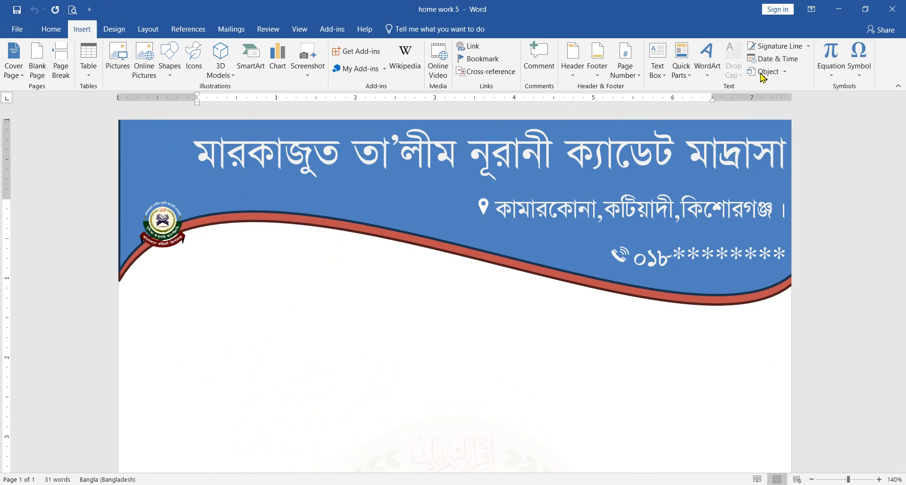
left_click(810, 47)
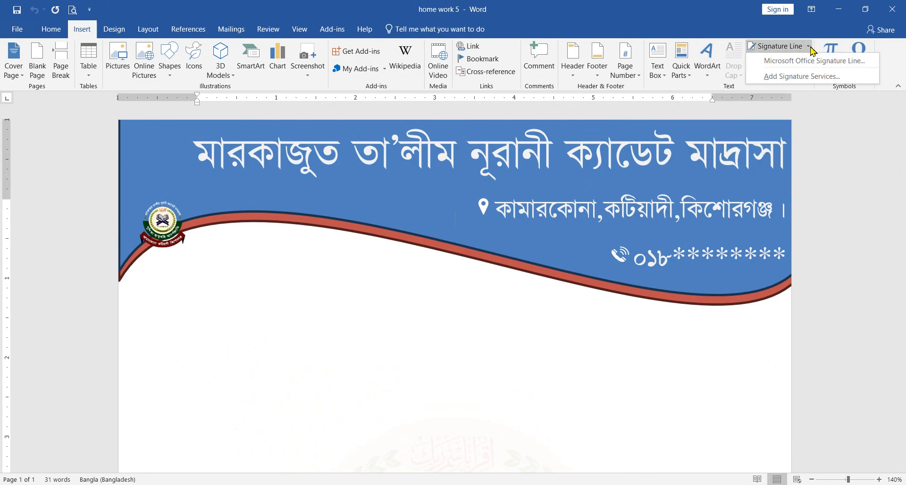
left_click(787, 63)
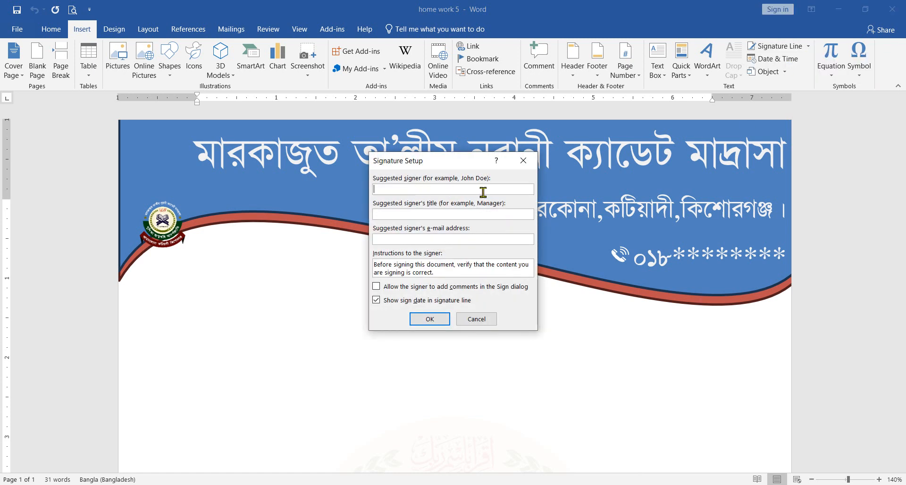
left_click(477, 319)
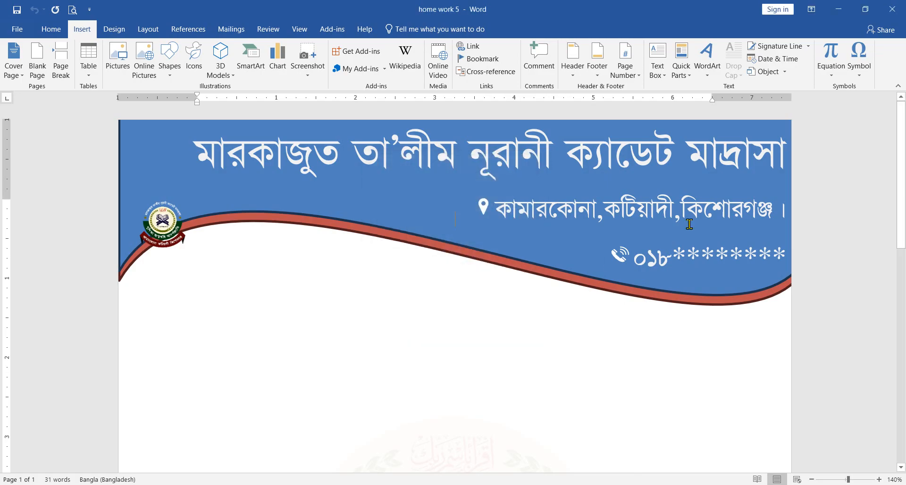
left_click(786, 62)
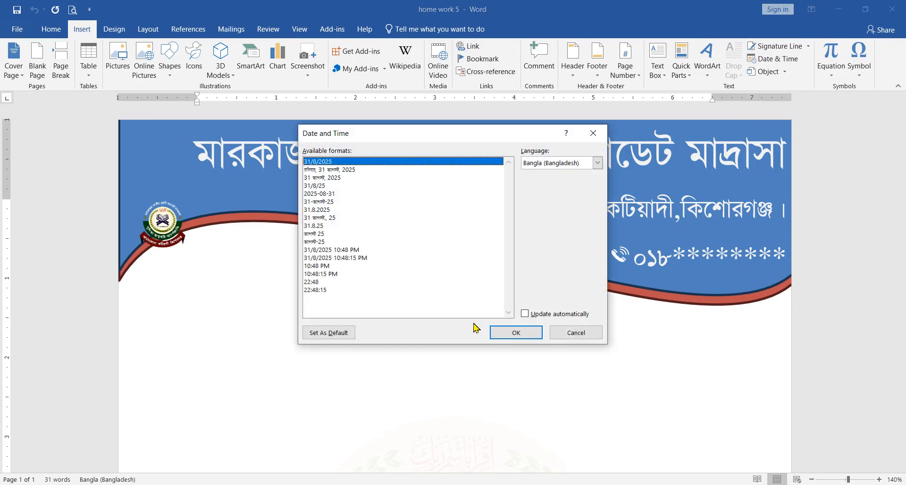
left_click(571, 333)
Insert the date in the "Sunday, August 31, 2025" format on the last body line of page 1, above the blue footer band
scroll(435, 327, "down", 10)
scroll(435, 329, "down", 1)
scroll(232, 377, "up", 10)
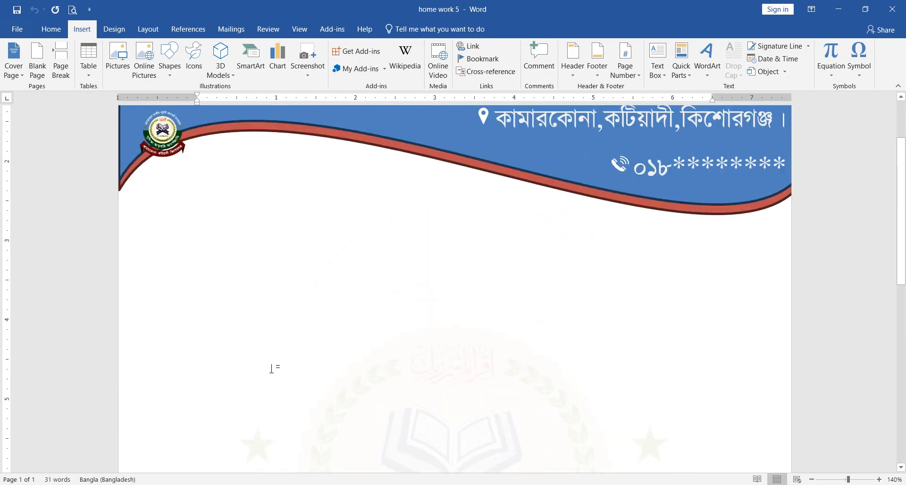
scroll(272, 368, "down", 10)
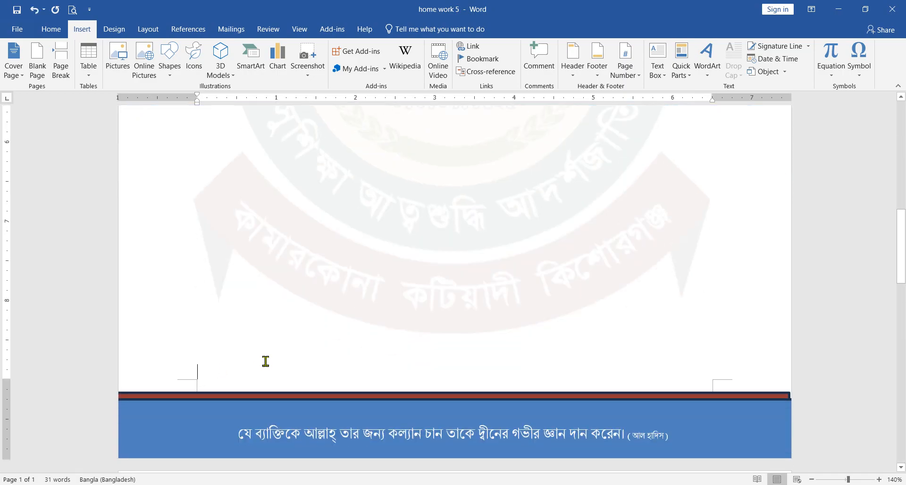
left_click(783, 59)
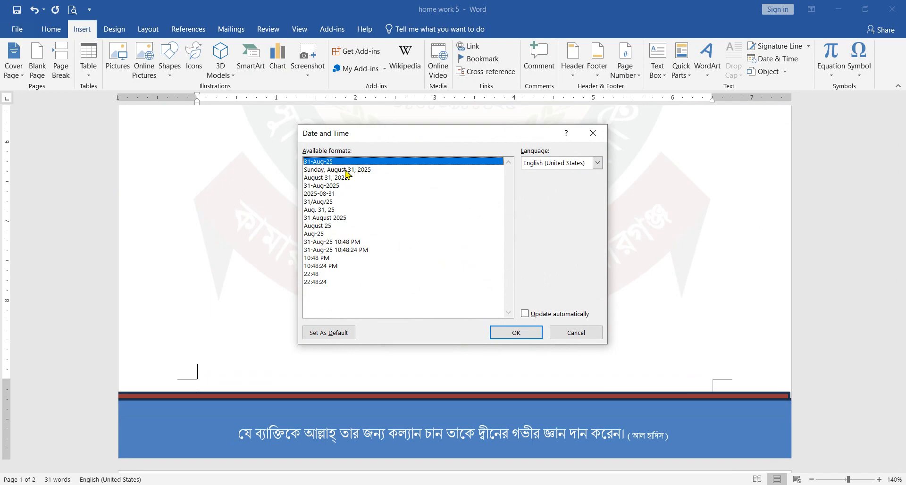
left_click(345, 170)
left_click(509, 333)
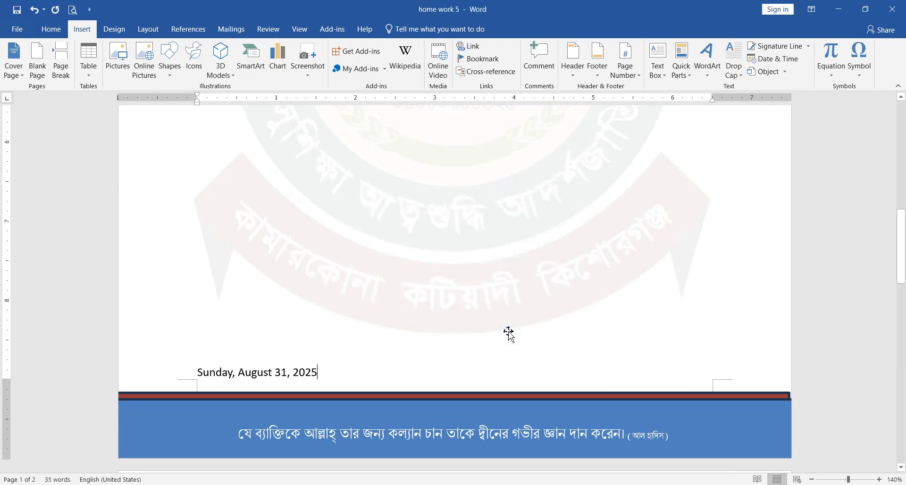
Open the footer of page 2 and insert the date there in the "Sunday, August 31, 2025" format
scroll(280, 349, "down", 3)
scroll(280, 348, "up", 4)
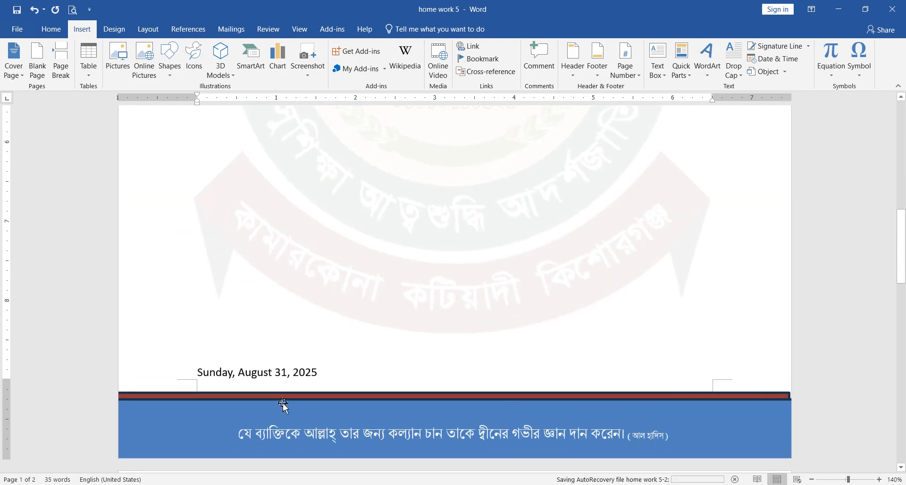
scroll(553, 346, "down", 2)
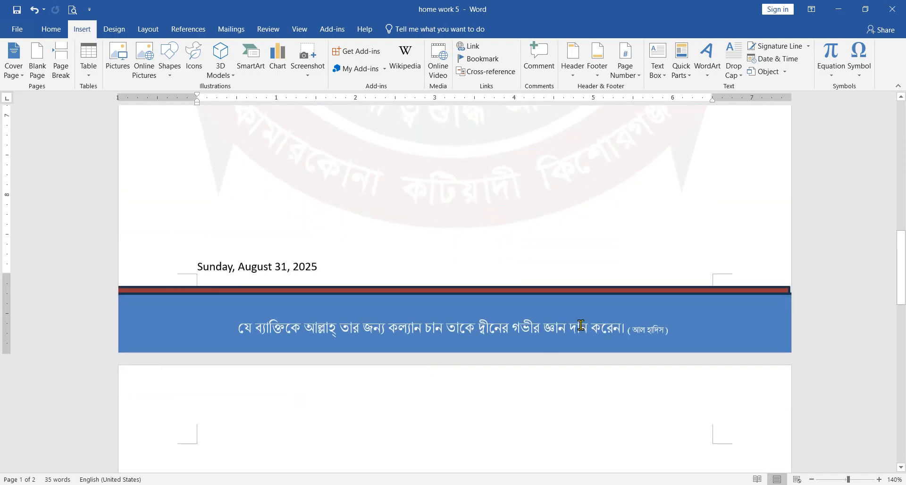
scroll(581, 325, "down", 5)
scroll(407, 387, "down", 1)
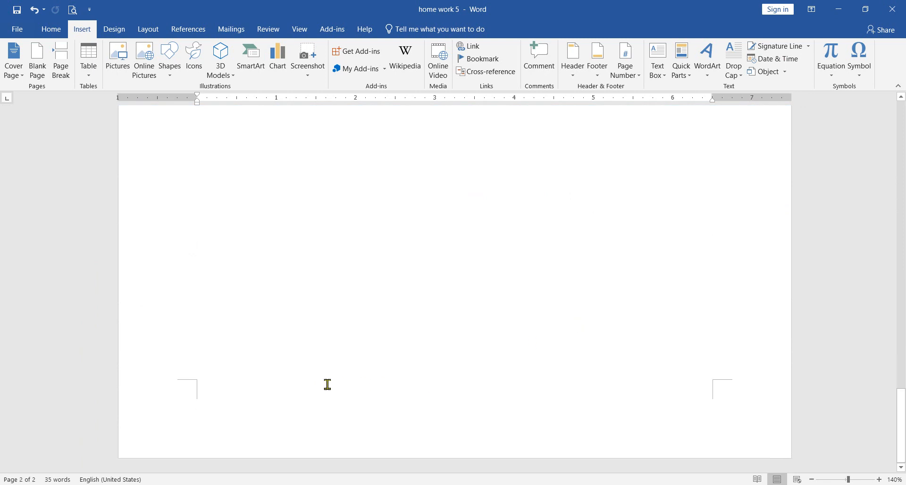
double_click(228, 412)
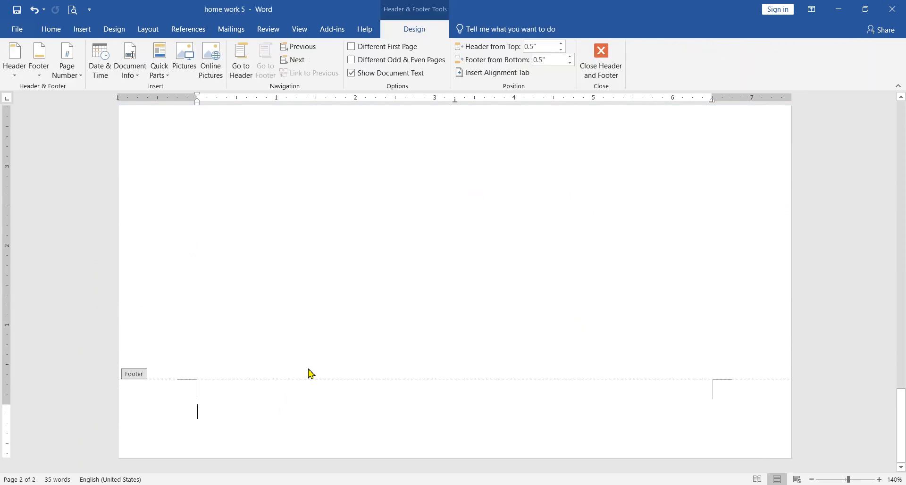
left_click(82, 29)
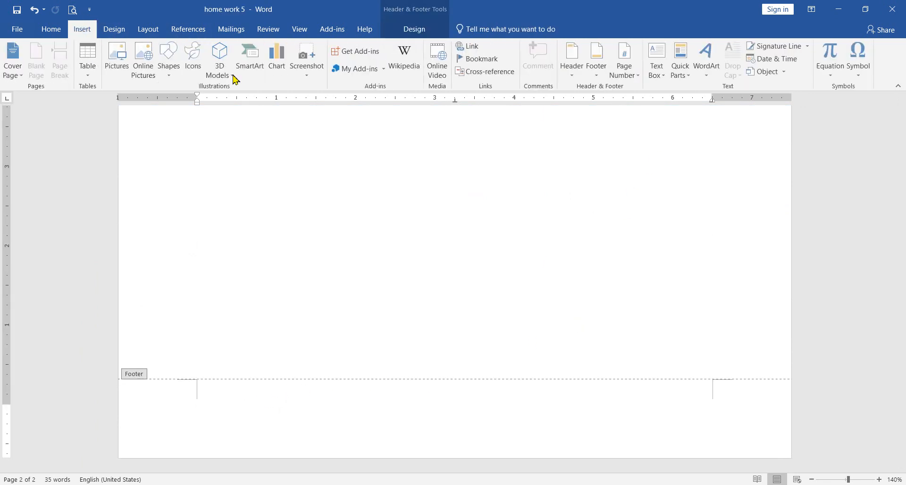
left_click(773, 58)
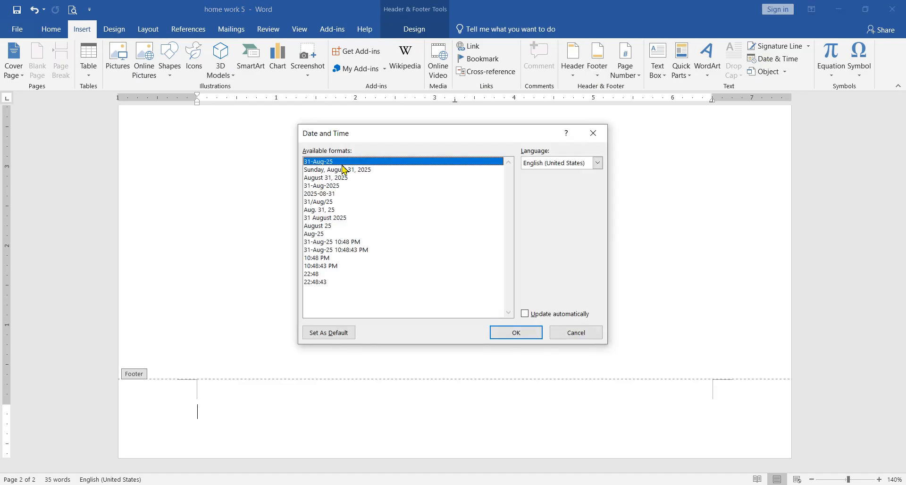
left_click(326, 170)
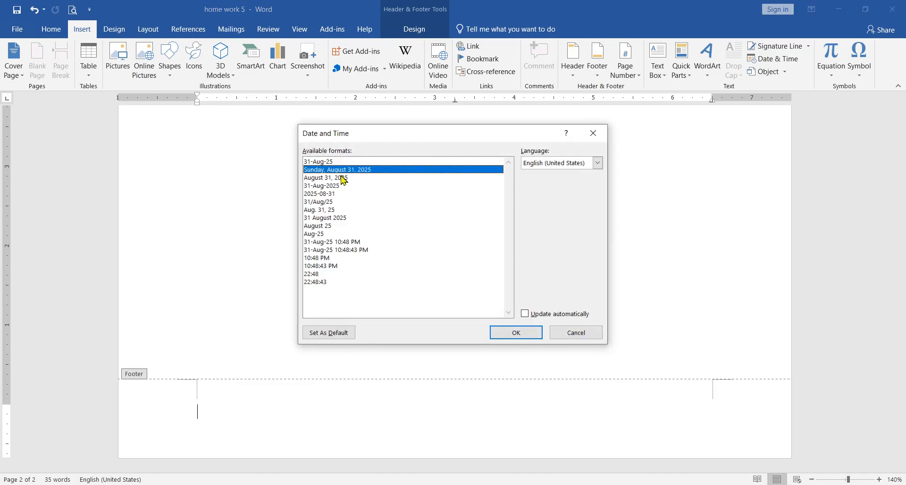
left_click(518, 334)
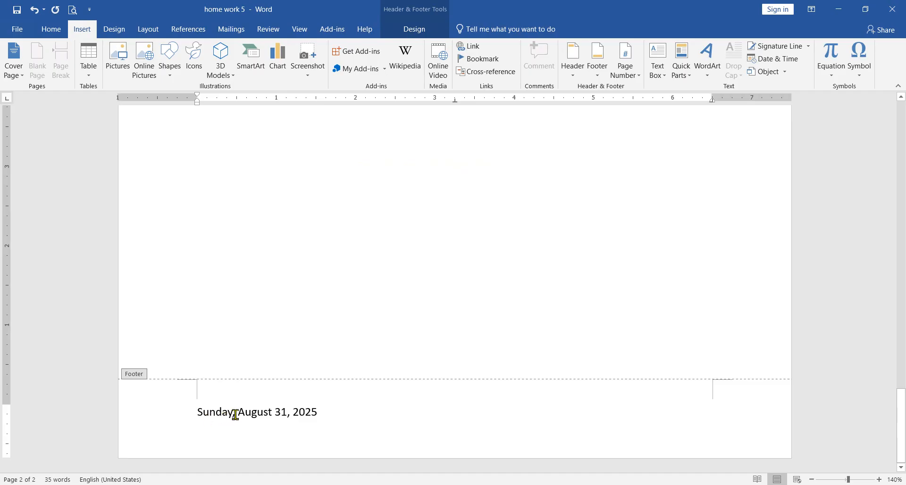
left_click_drag(235, 414, 202, 414)
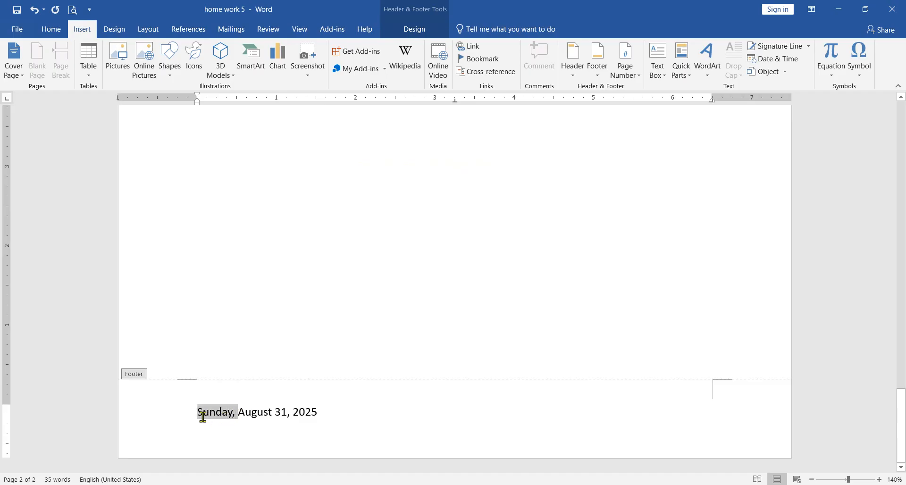
left_click(269, 413)
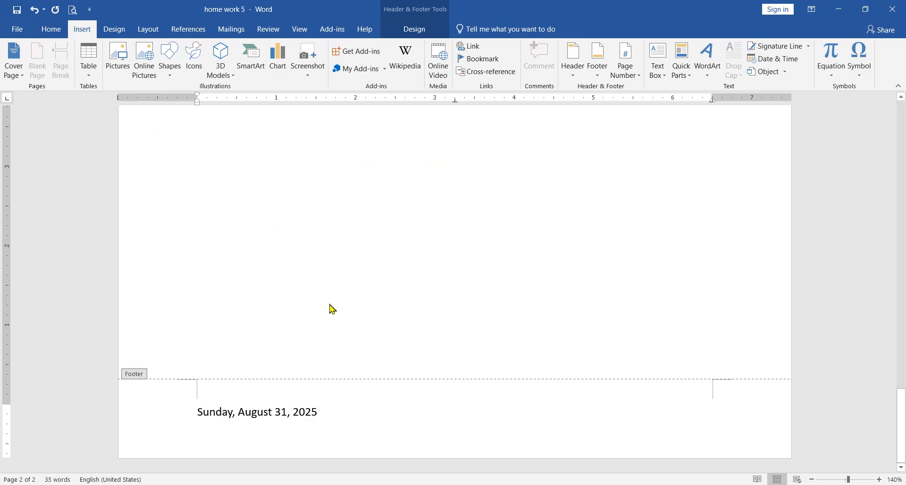
Insert the time in the "10:48:59 PM" format at the right-aligned tab stop of the page 2 footer, and return to the body text
key("Tab")
key("Tab")
left_click(790, 60)
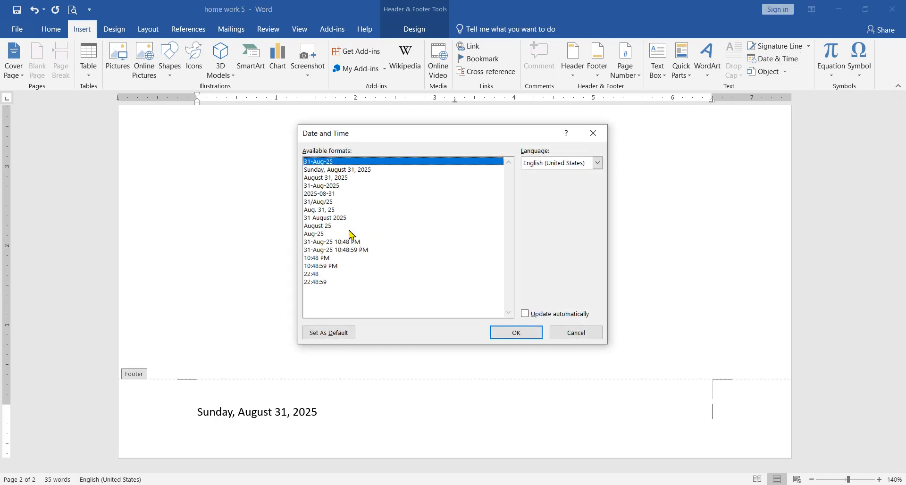
left_click(315, 266)
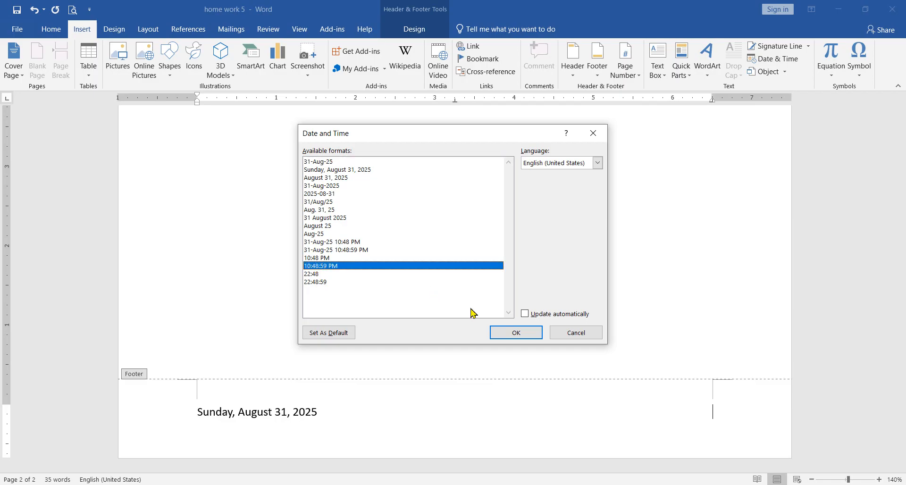
left_click(515, 333)
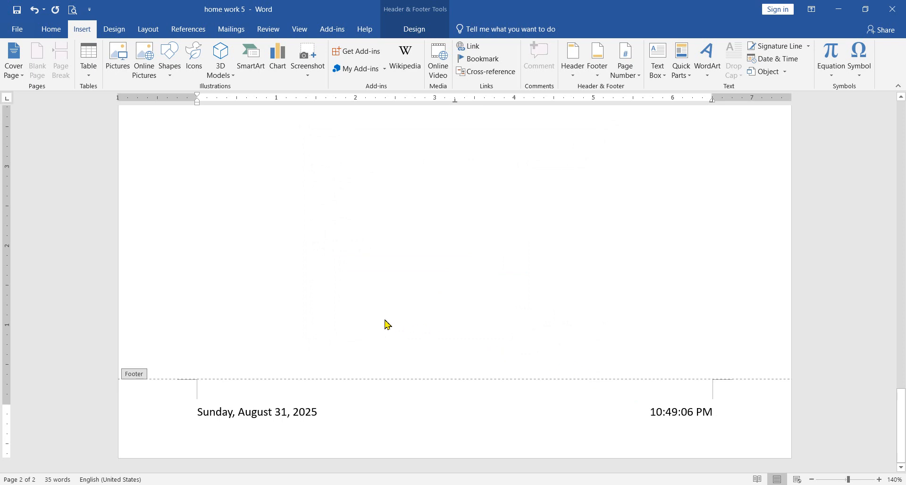
double_click(351, 320)
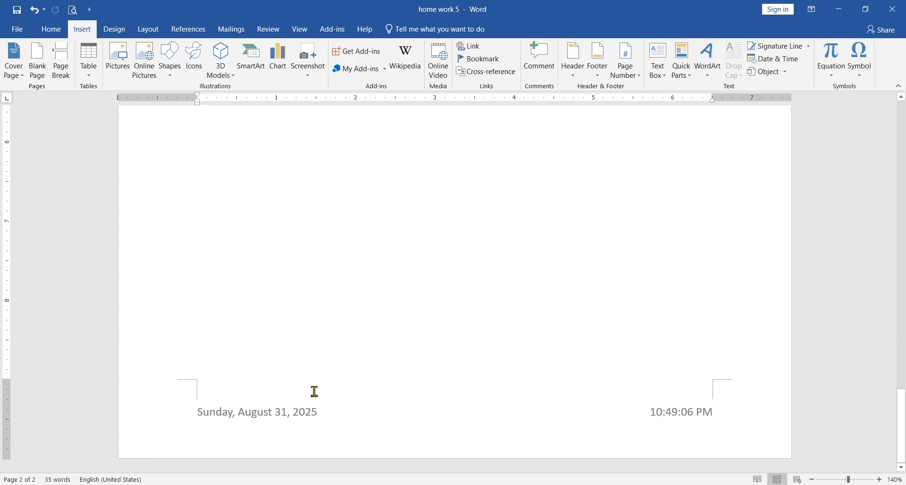
Review the object types available for creating a new embedded object, and cancel without inserting one
scroll(375, 403, "up", 15)
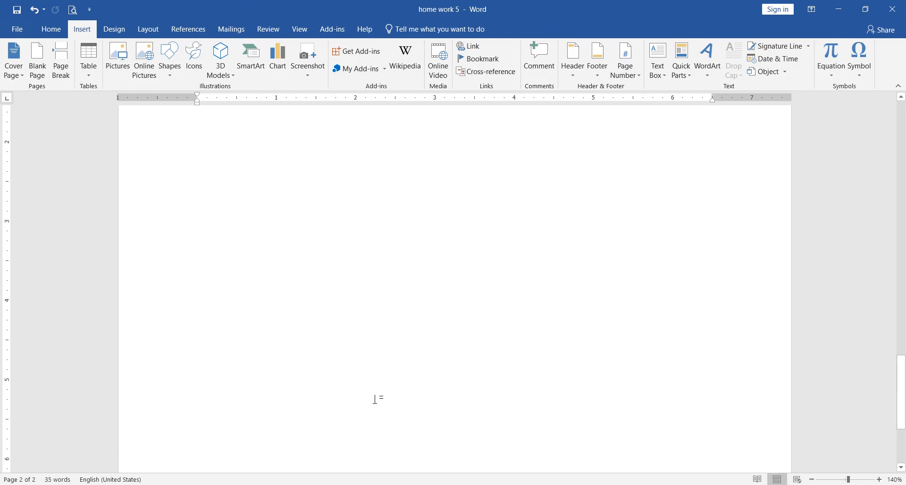
scroll(375, 397, "down", 15)
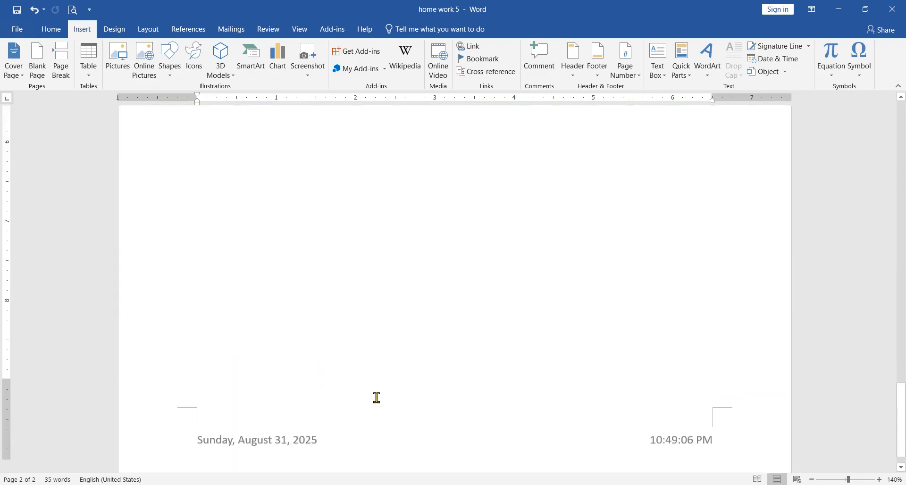
left_click(785, 71)
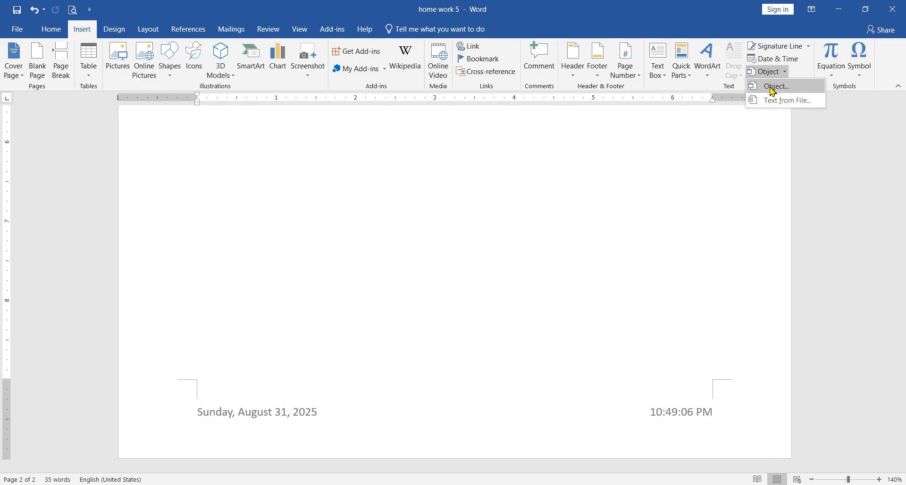
left_click(771, 87)
scroll(361, 228, "down", 5)
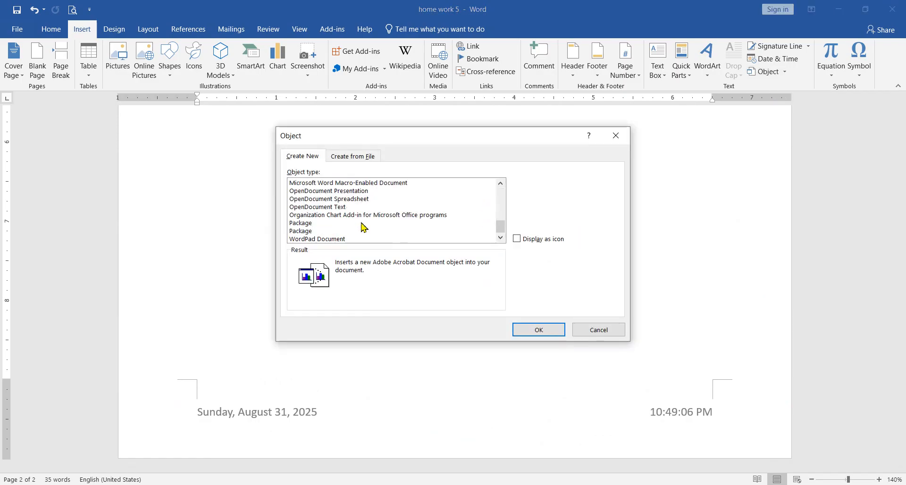
left_click(595, 329)
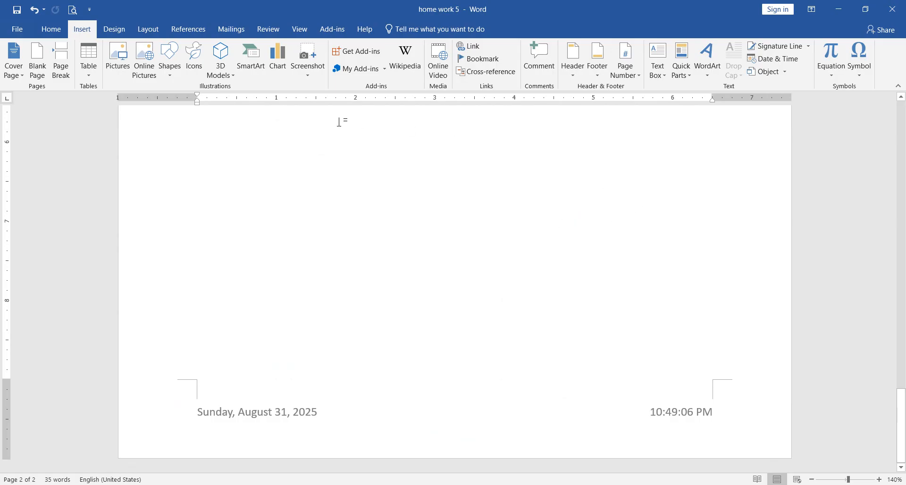
Look over the built-in equation gallery and the symbol choices without inserting anything on page 2
left_click(831, 76)
left_click(863, 79)
left_click(863, 79)
left_click(834, 79)
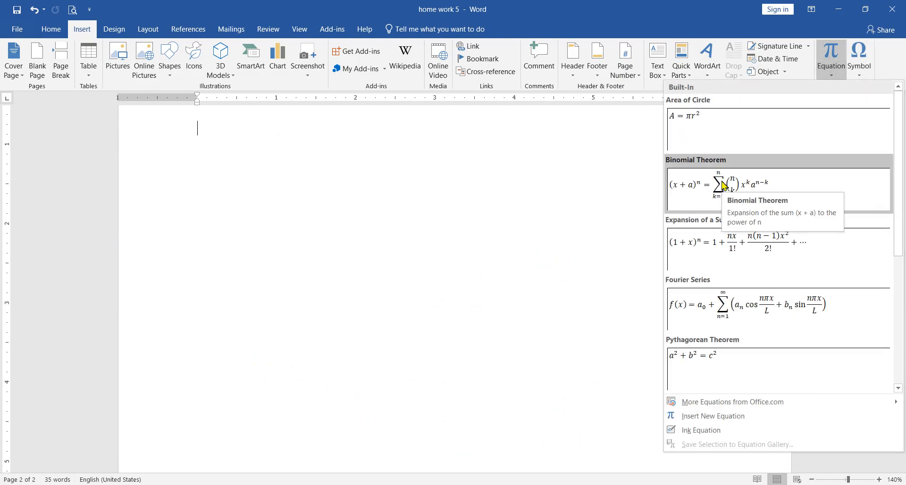
left_click(832, 78)
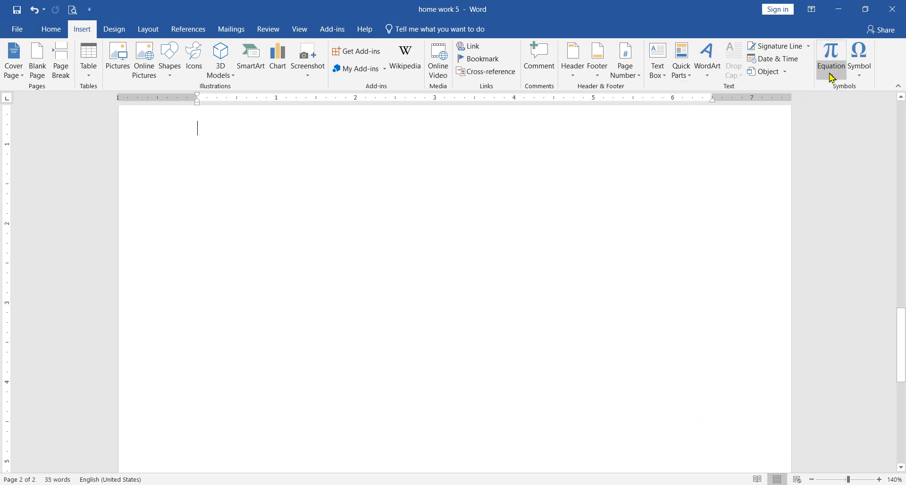
left_click(834, 83)
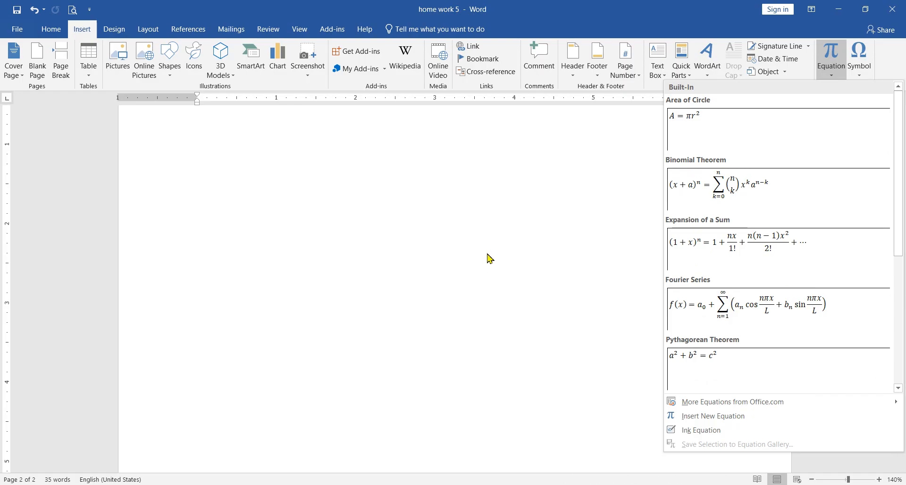
left_click(370, 204)
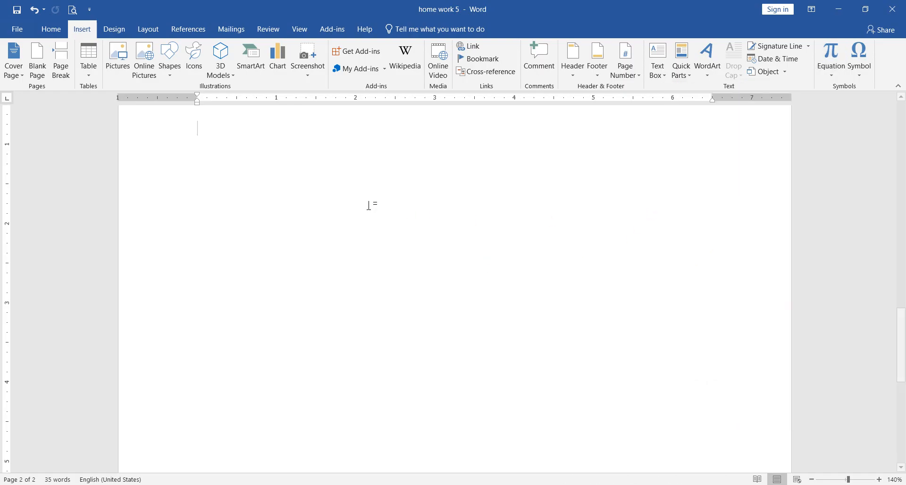